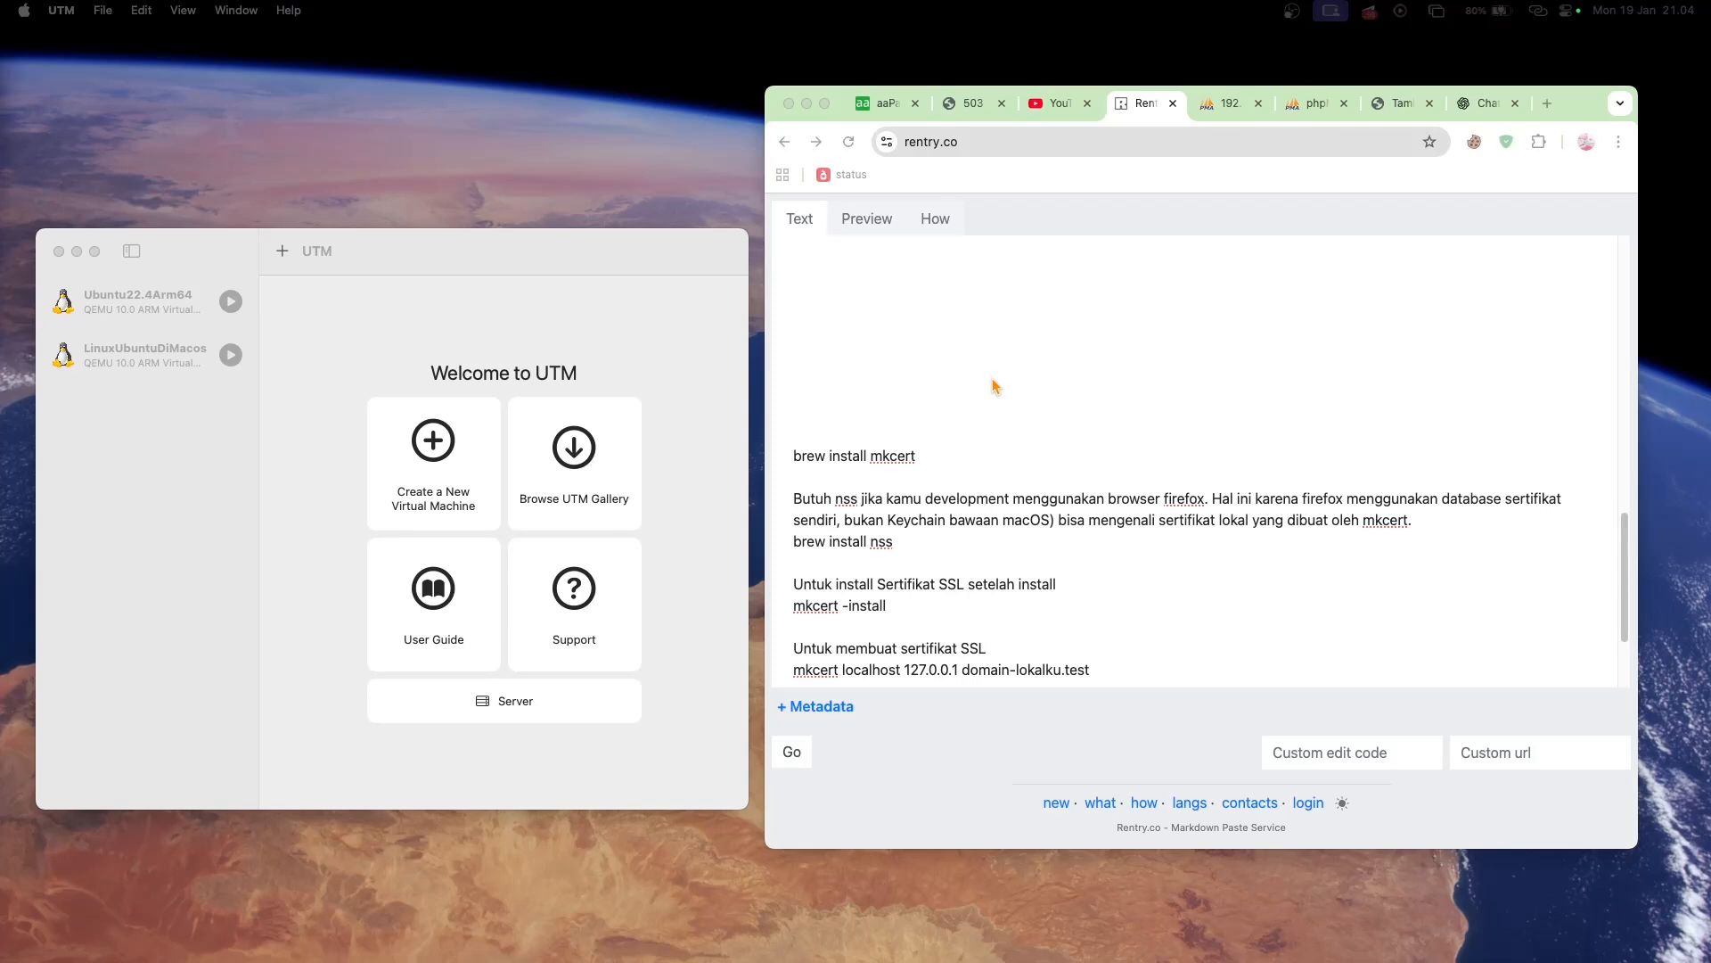
- Start the LinuxUbuntuDiMacos virtual machine in UTM and reload the aaPanel page in Chrome
scroll(991, 586, "down", 3)
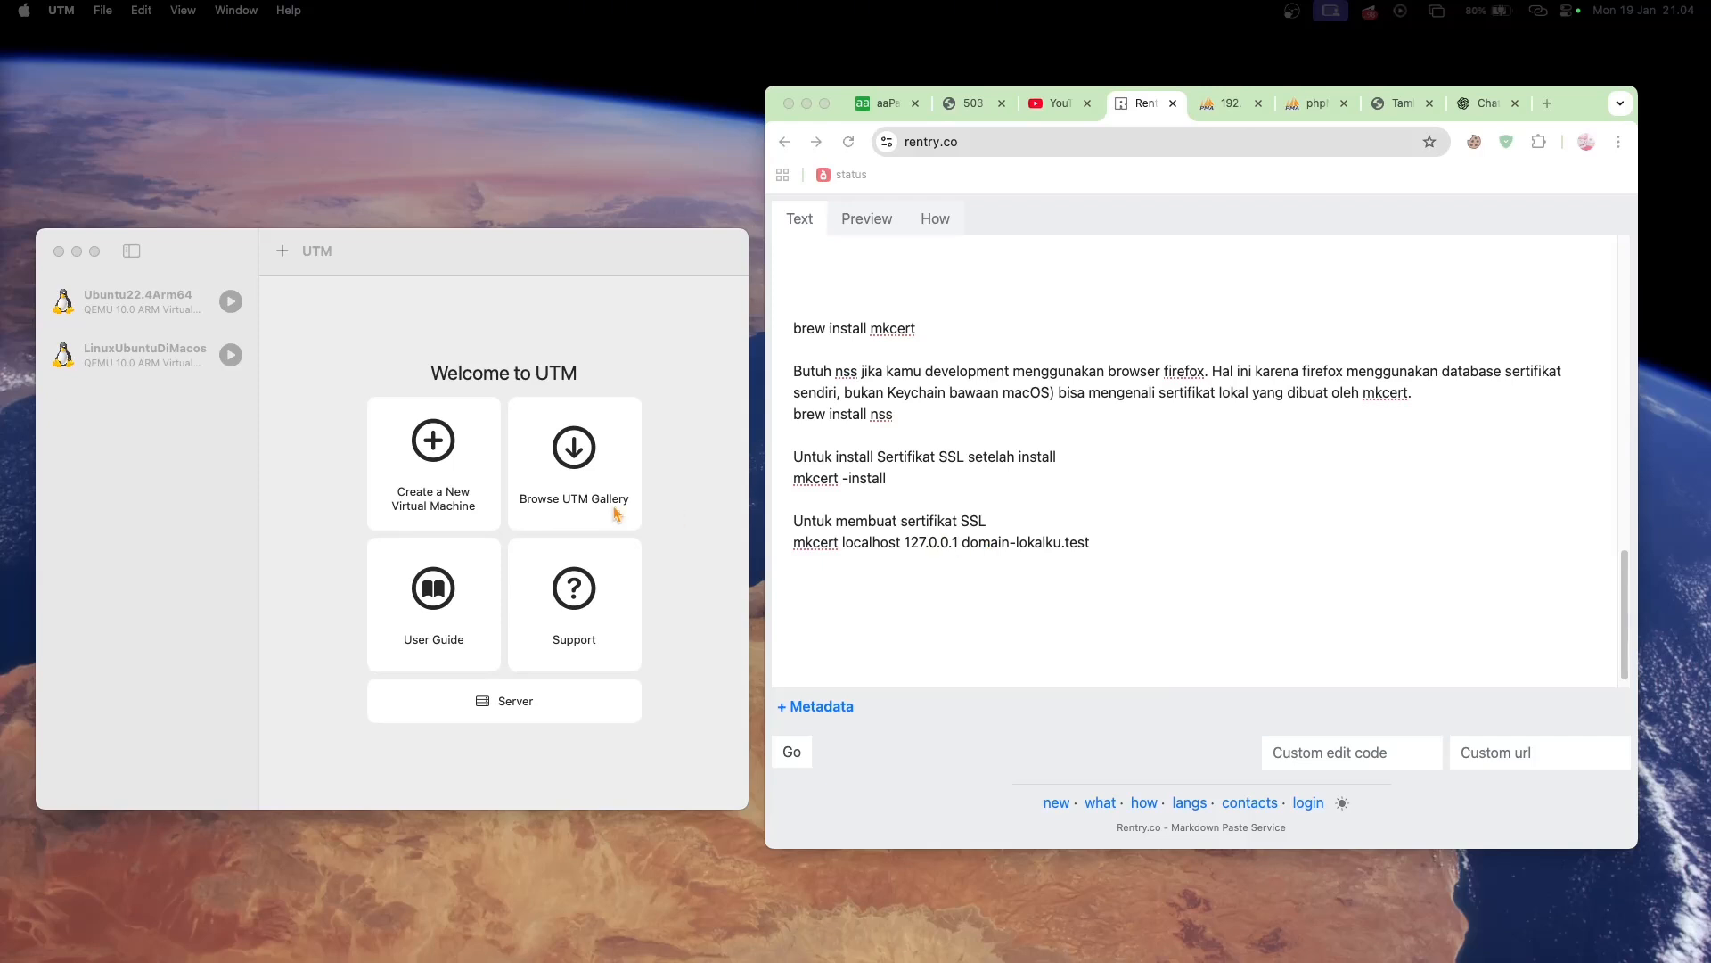
left_click(170, 371)
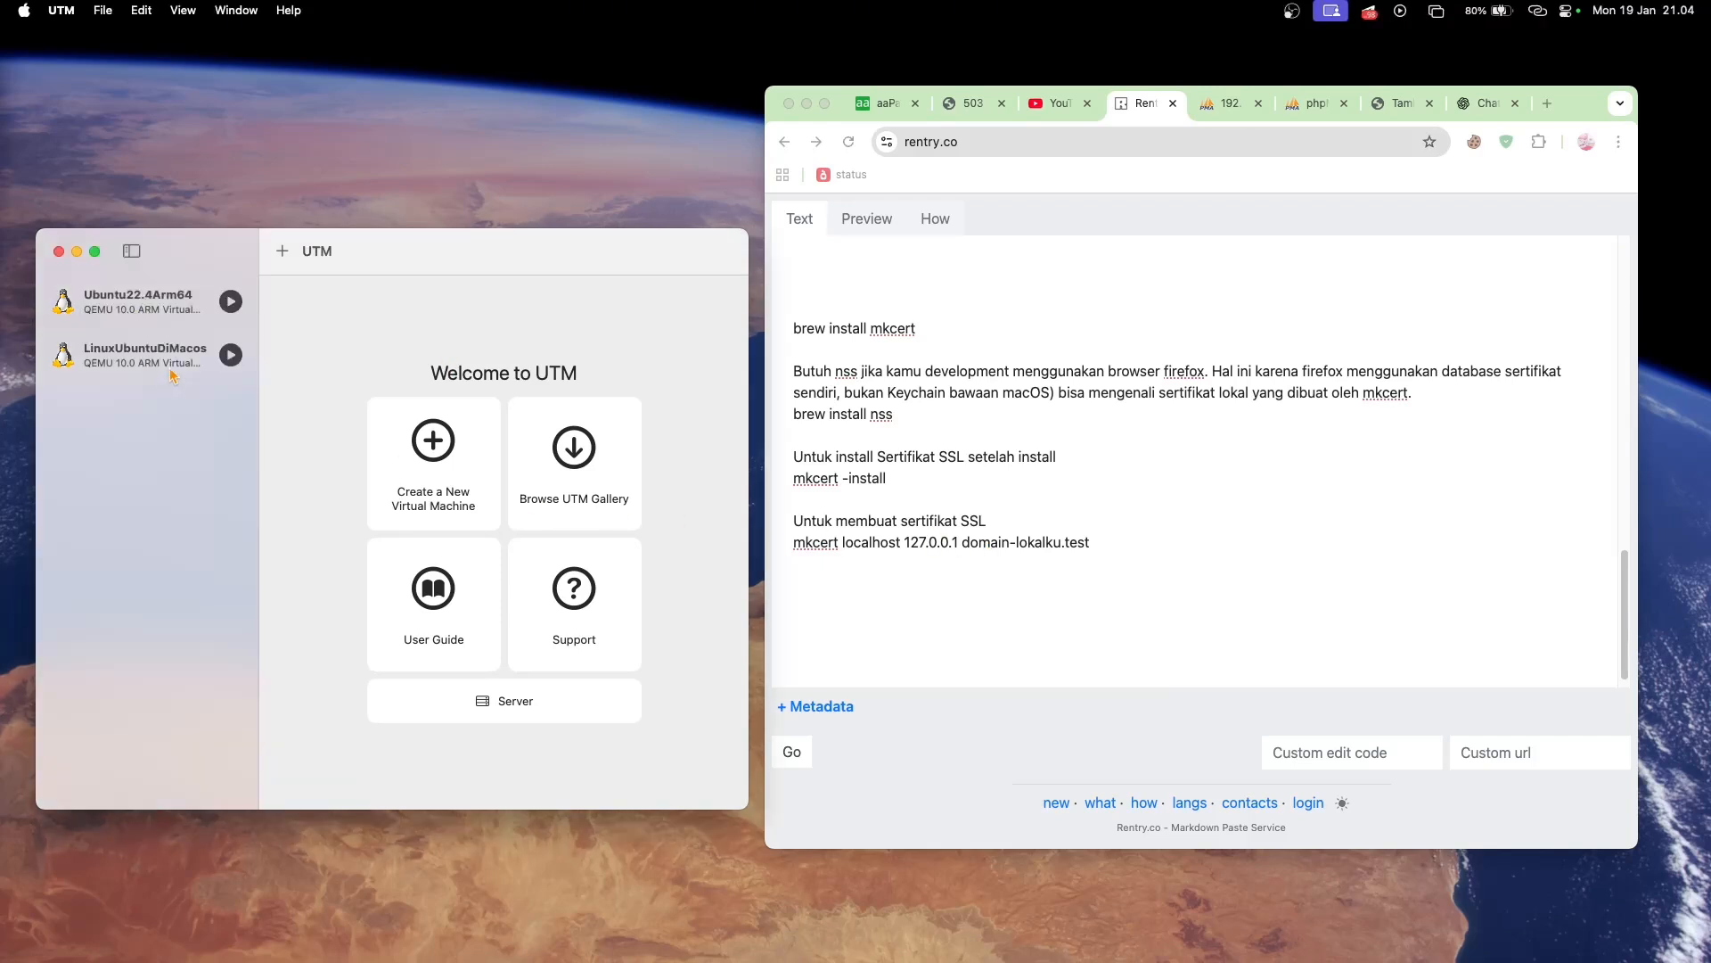
left_click(174, 373)
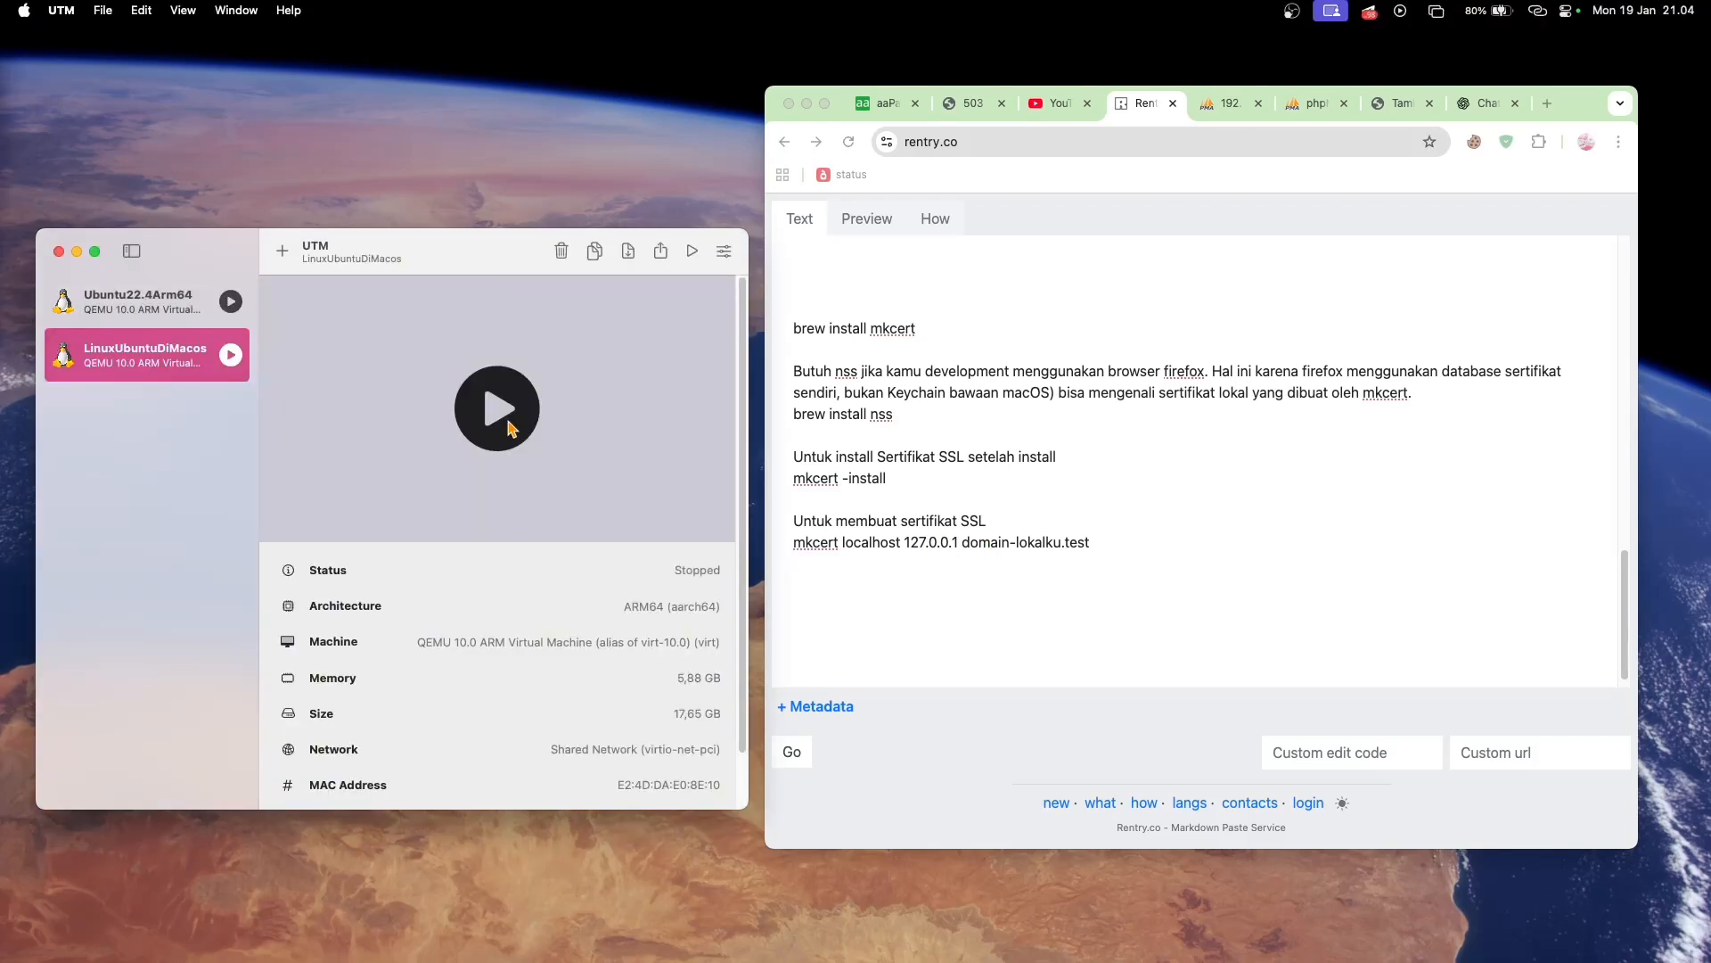
left_click(881, 105)
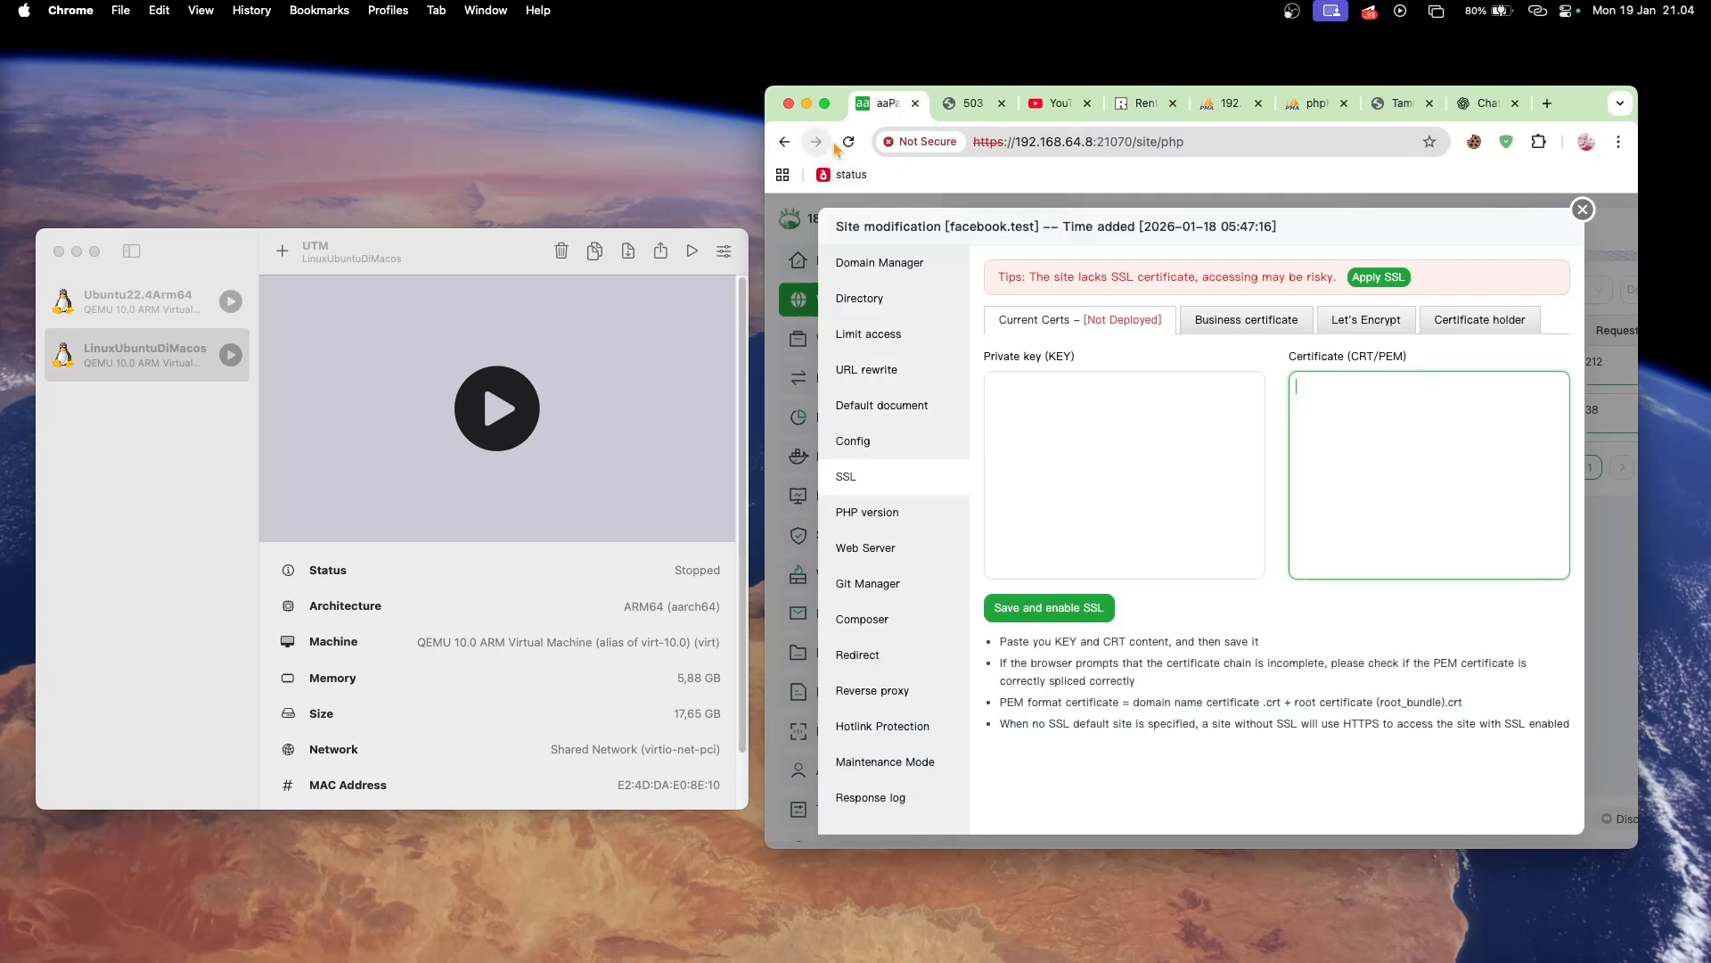
left_click(848, 143)
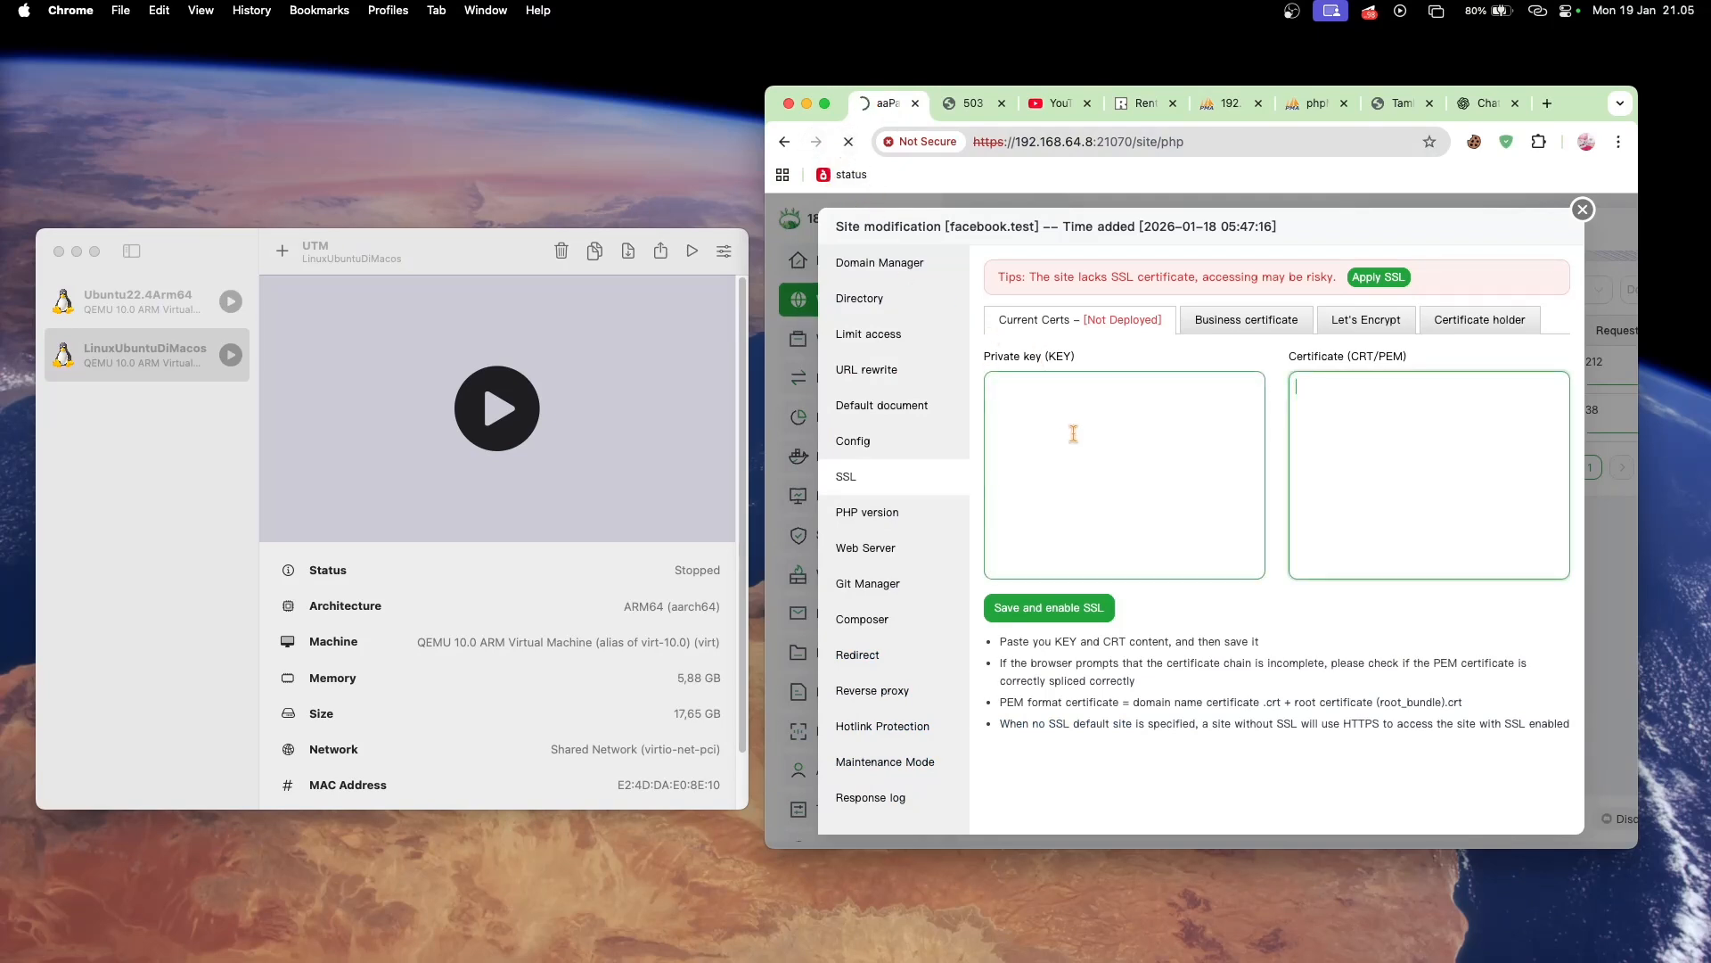
left_click(504, 409)
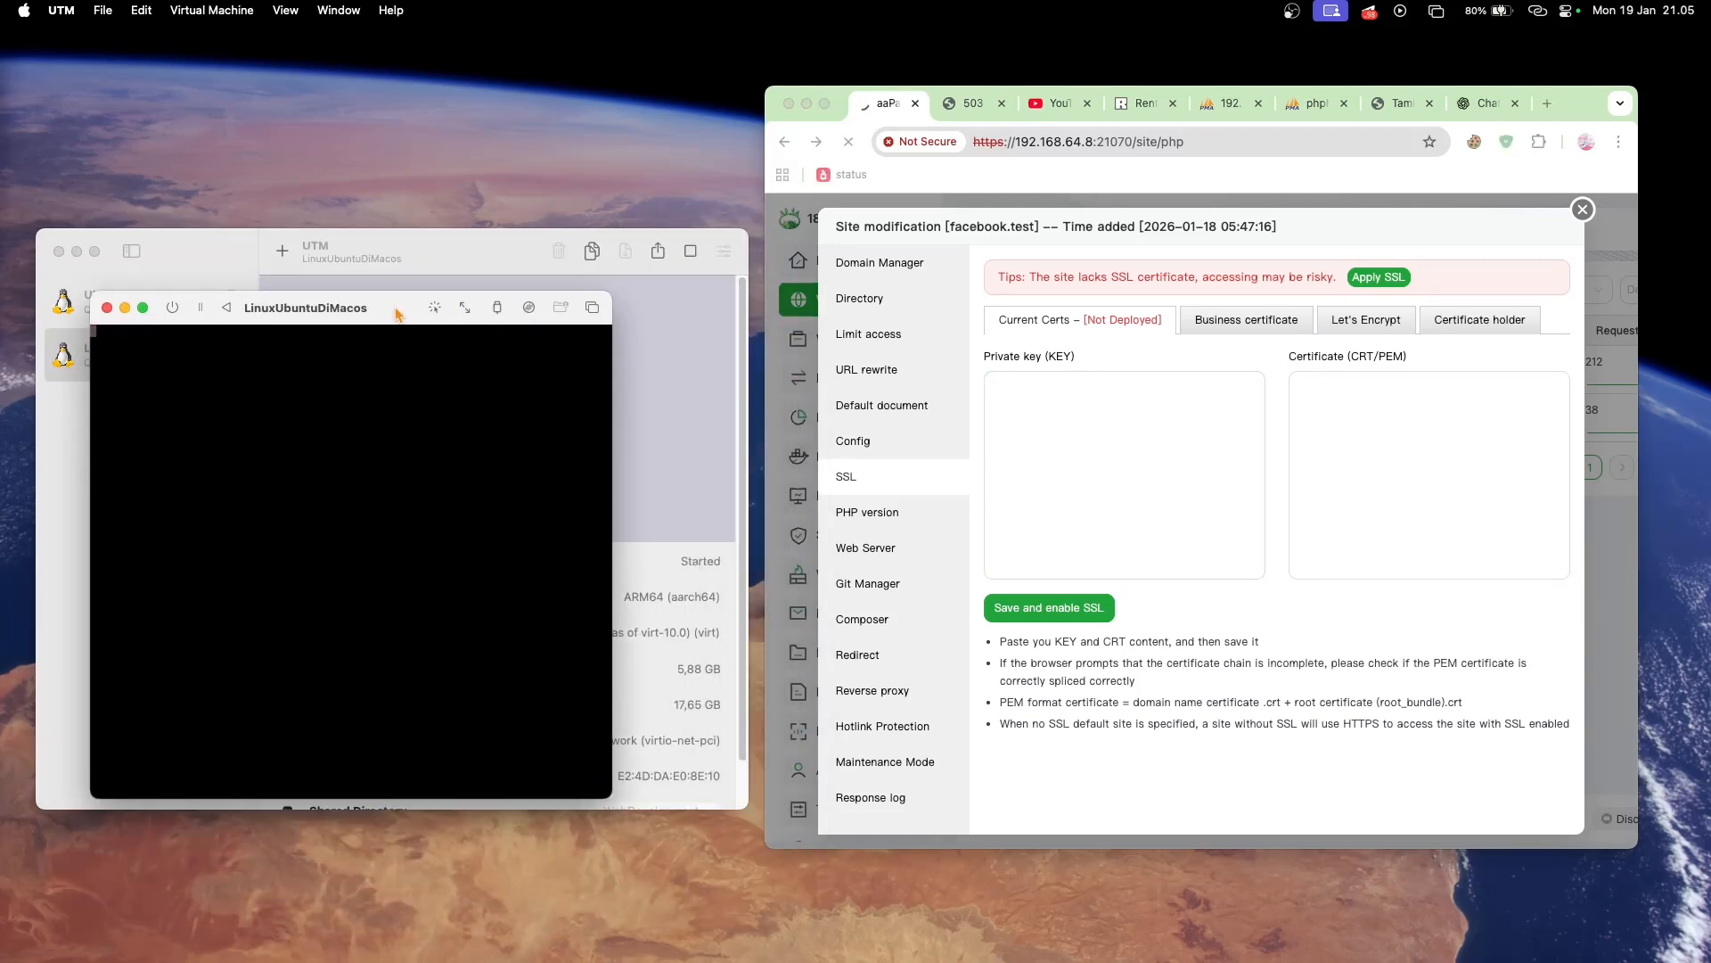
left_click_drag(397, 312, 404, 268)
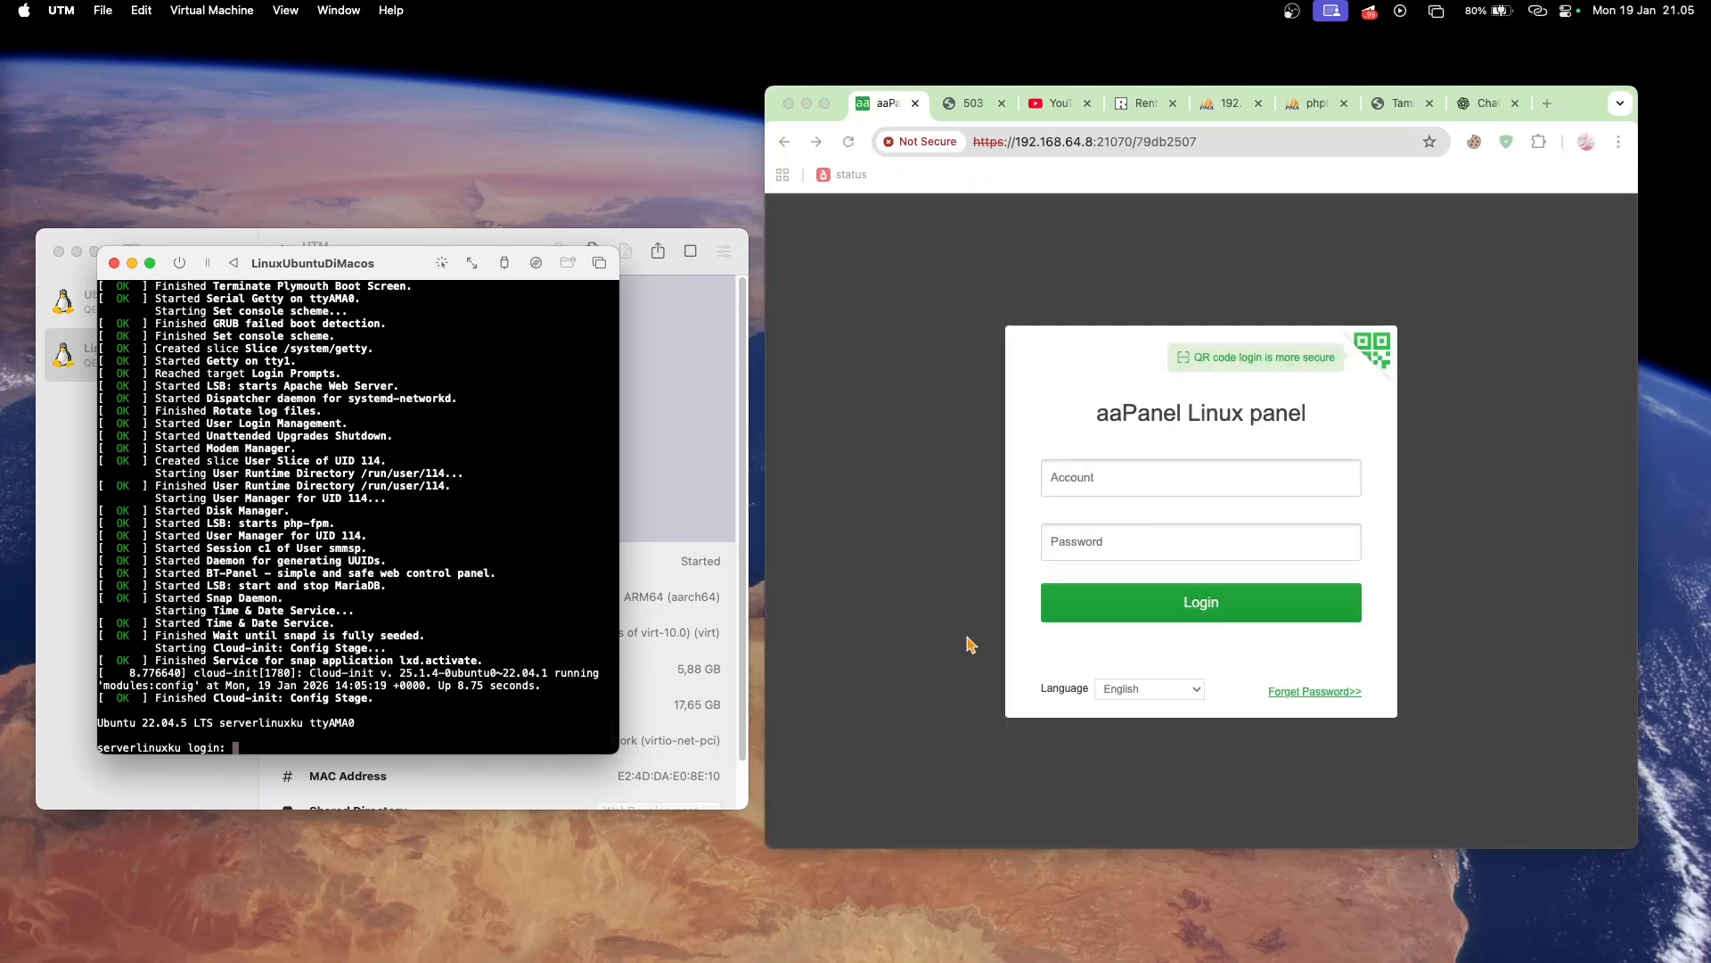
- Copy the aaPanel username from the Rentry notes into the Account field of the login form
left_click(1247, 484)
left_click(1196, 470)
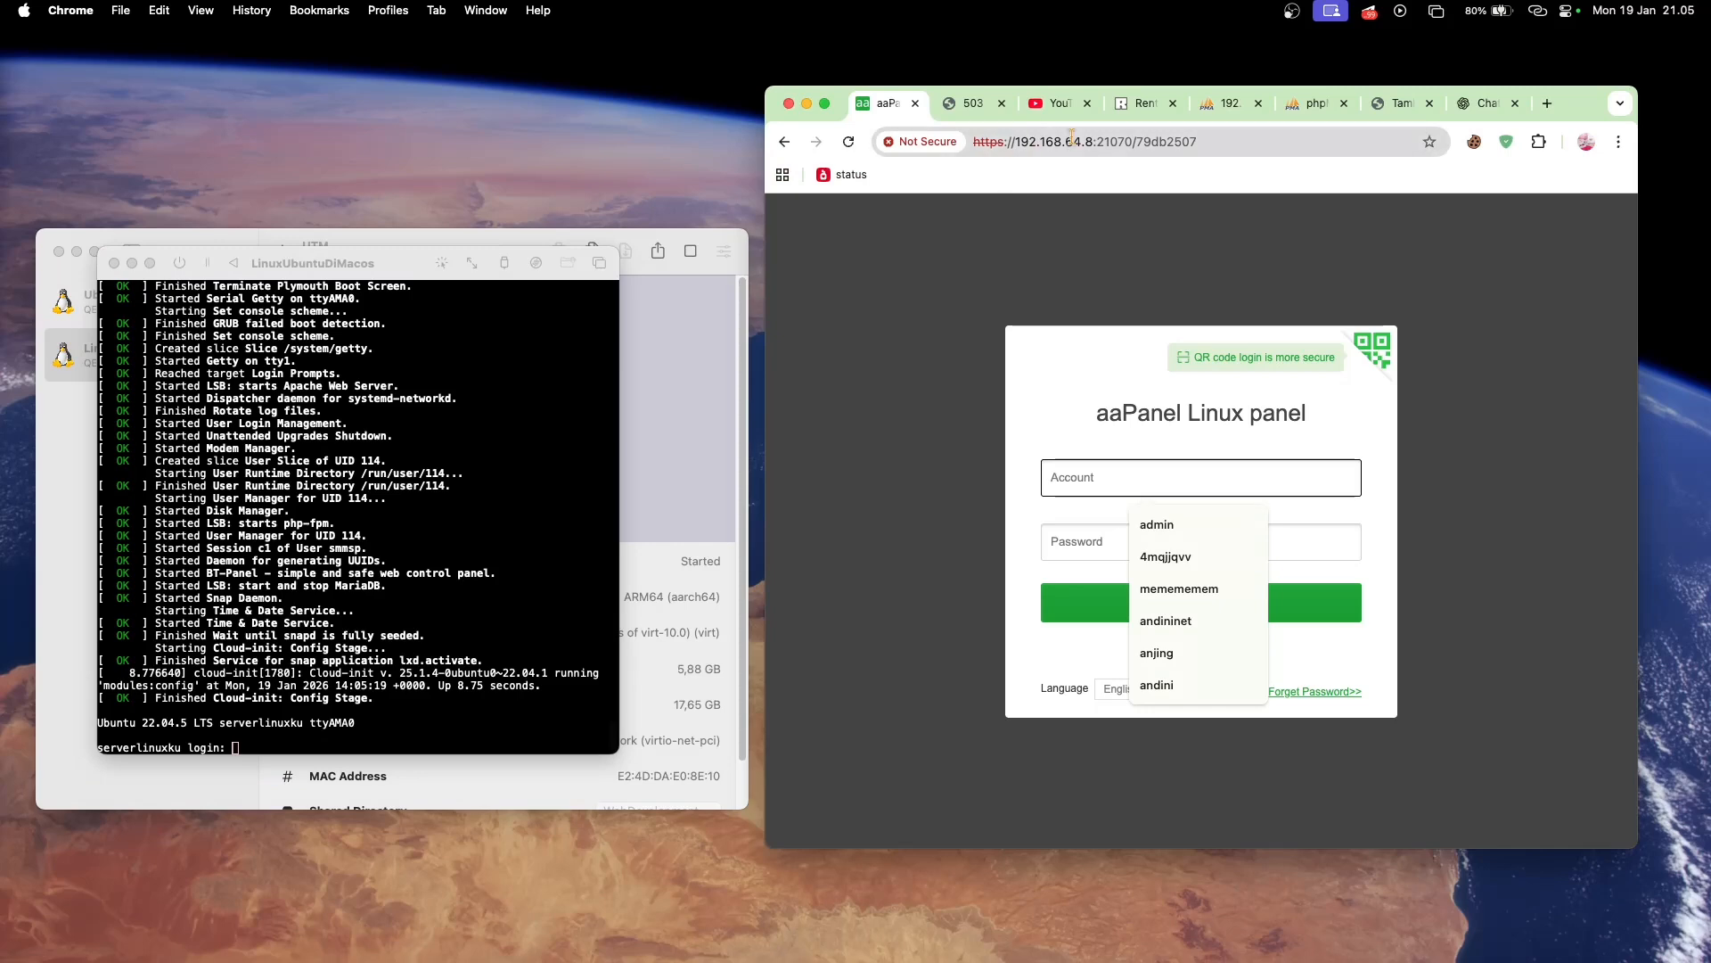
left_click(1141, 104)
scroll(1129, 449, "up", 5)
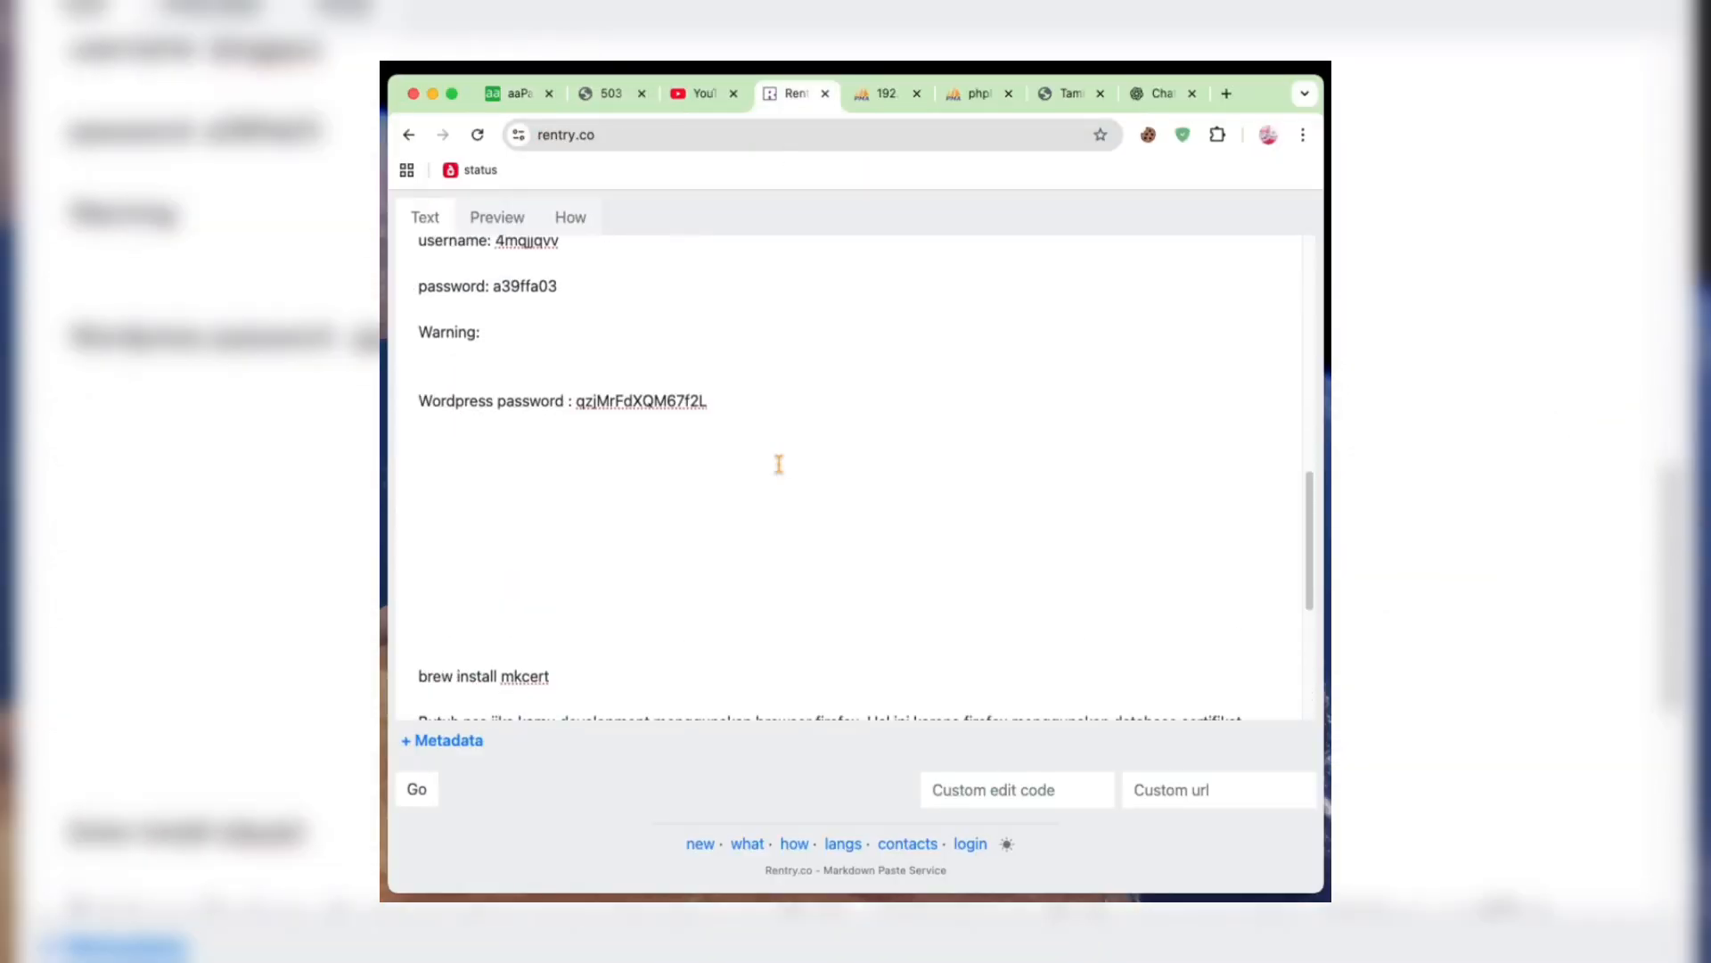
scroll(779, 464, "up", 3)
double_click(543, 540)
key("super+c")
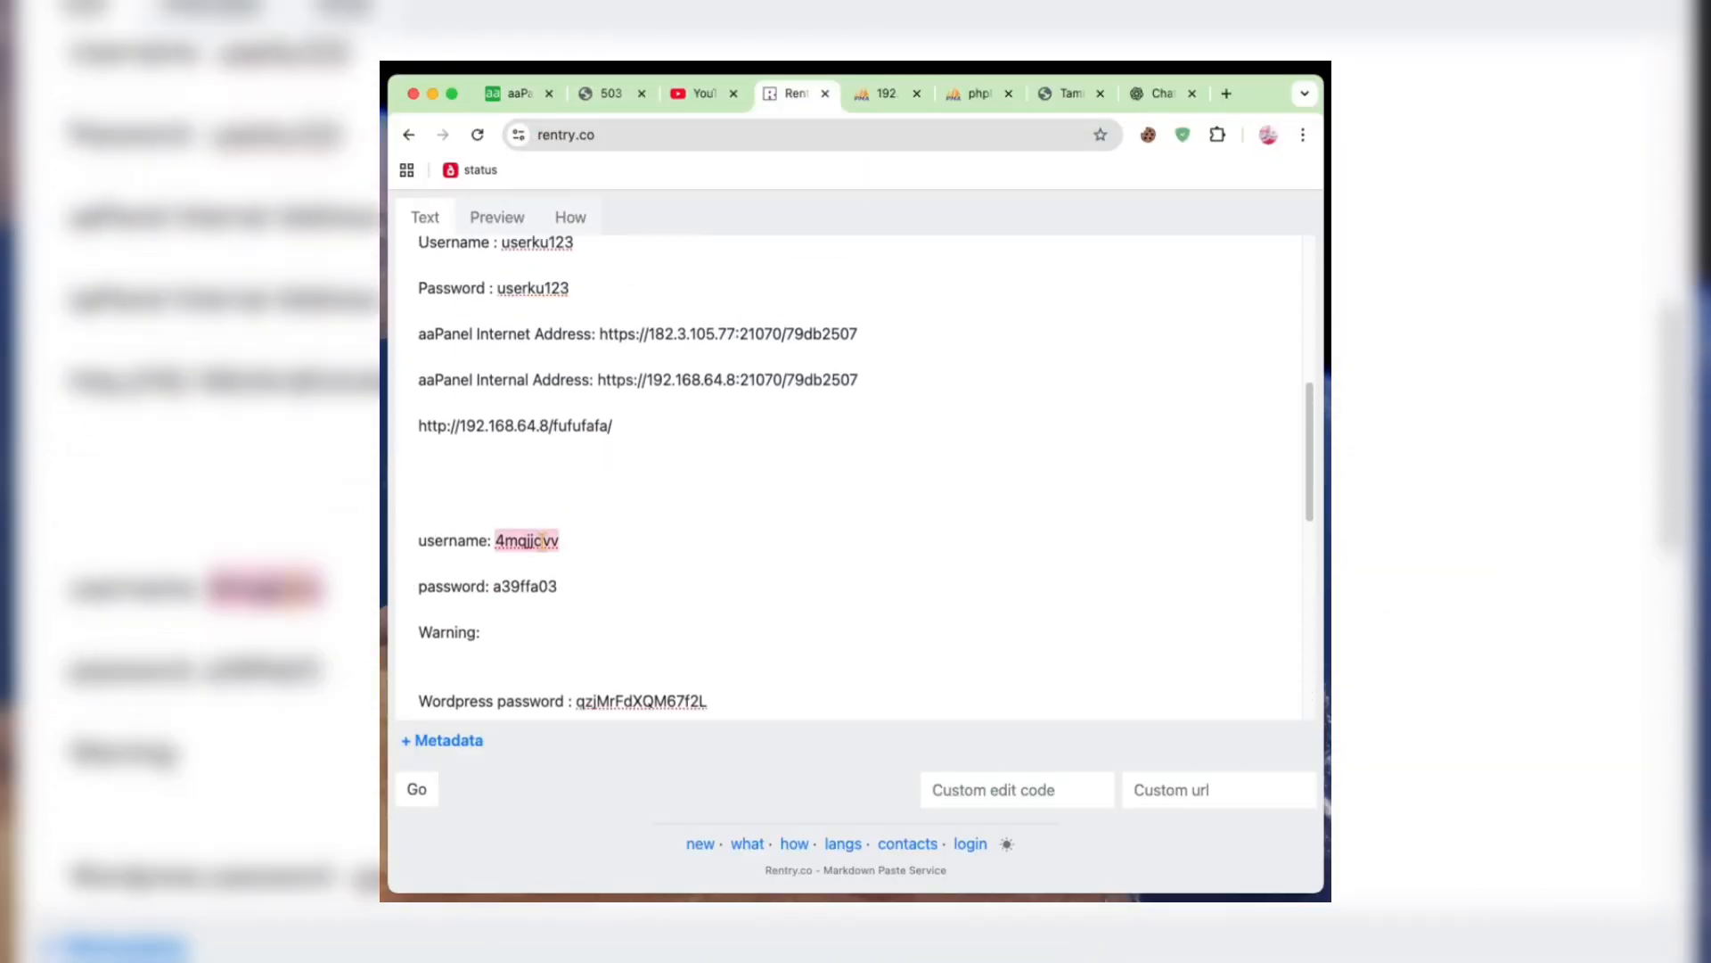
left_click(520, 93)
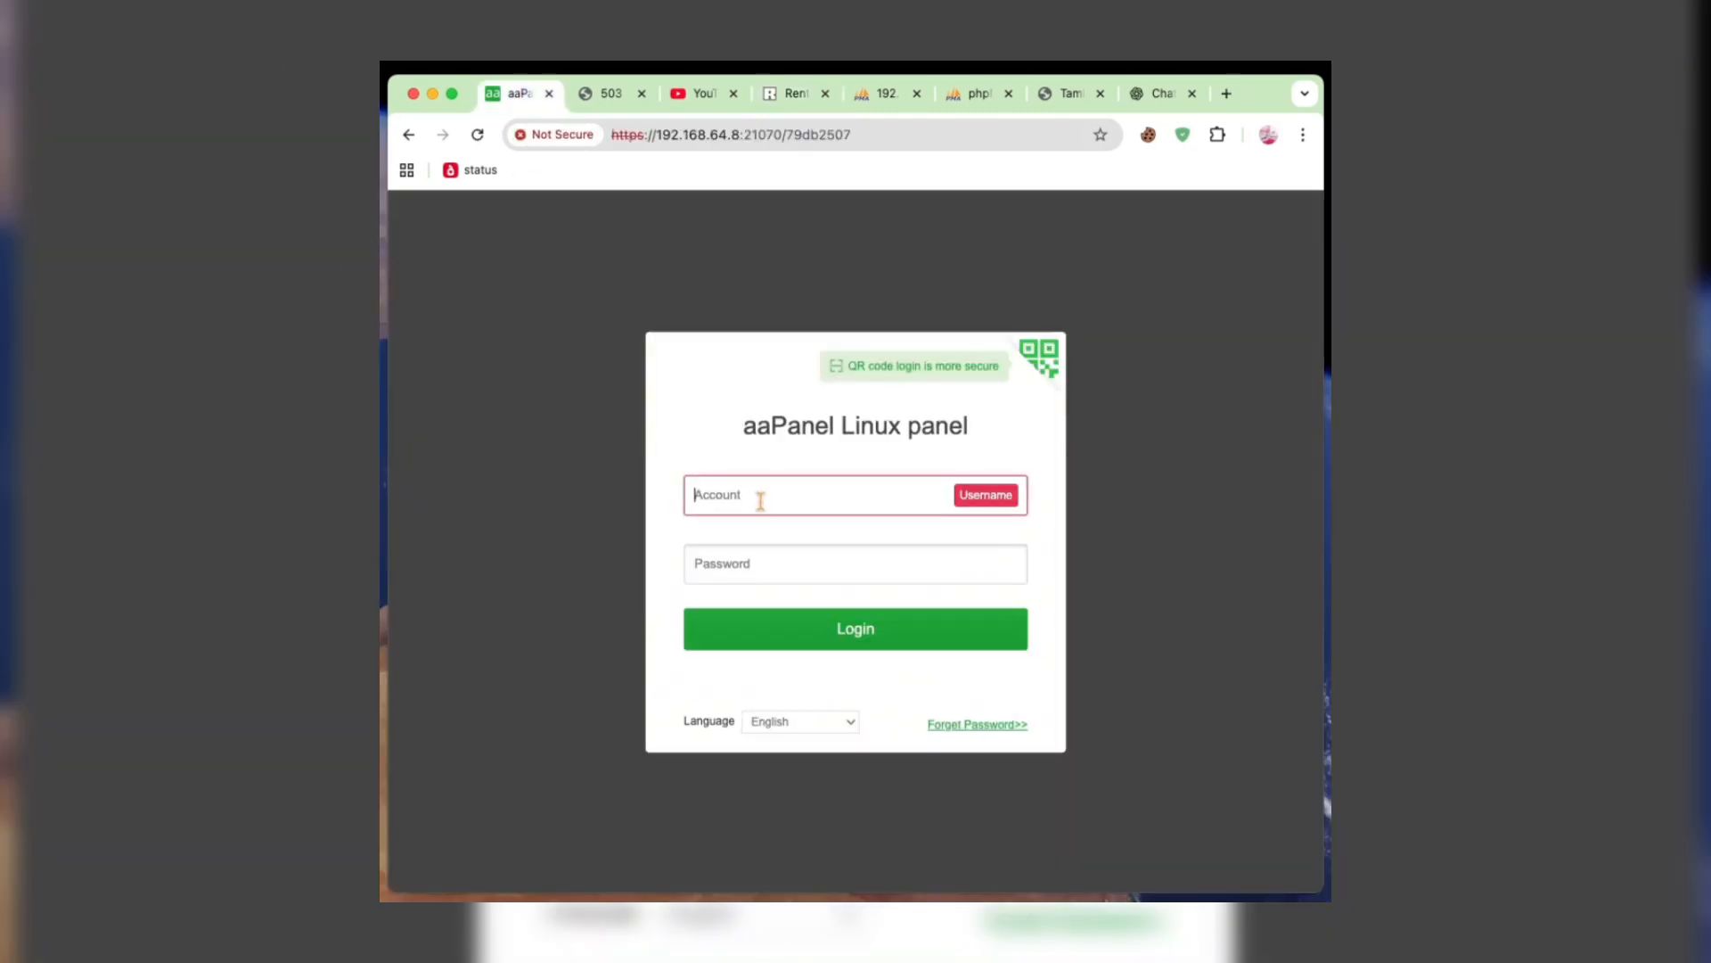
key("super+v")
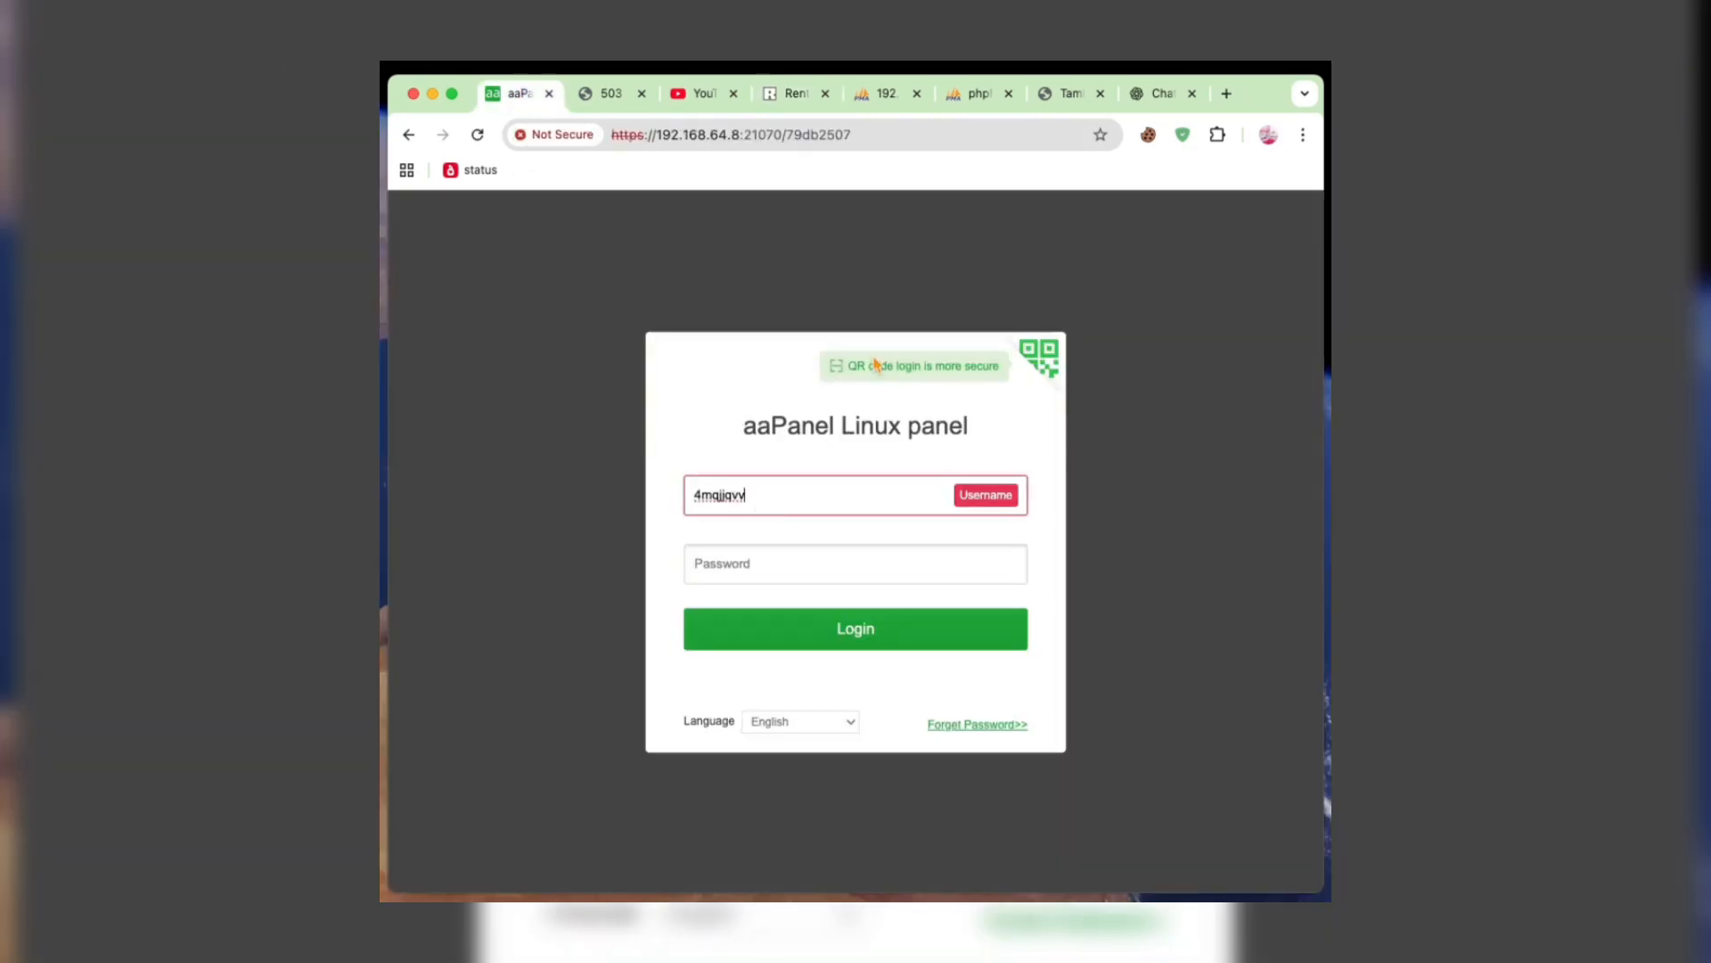
- Copy the aaPanel password from the Rentry notes into the Password field and log in
left_click(796, 97)
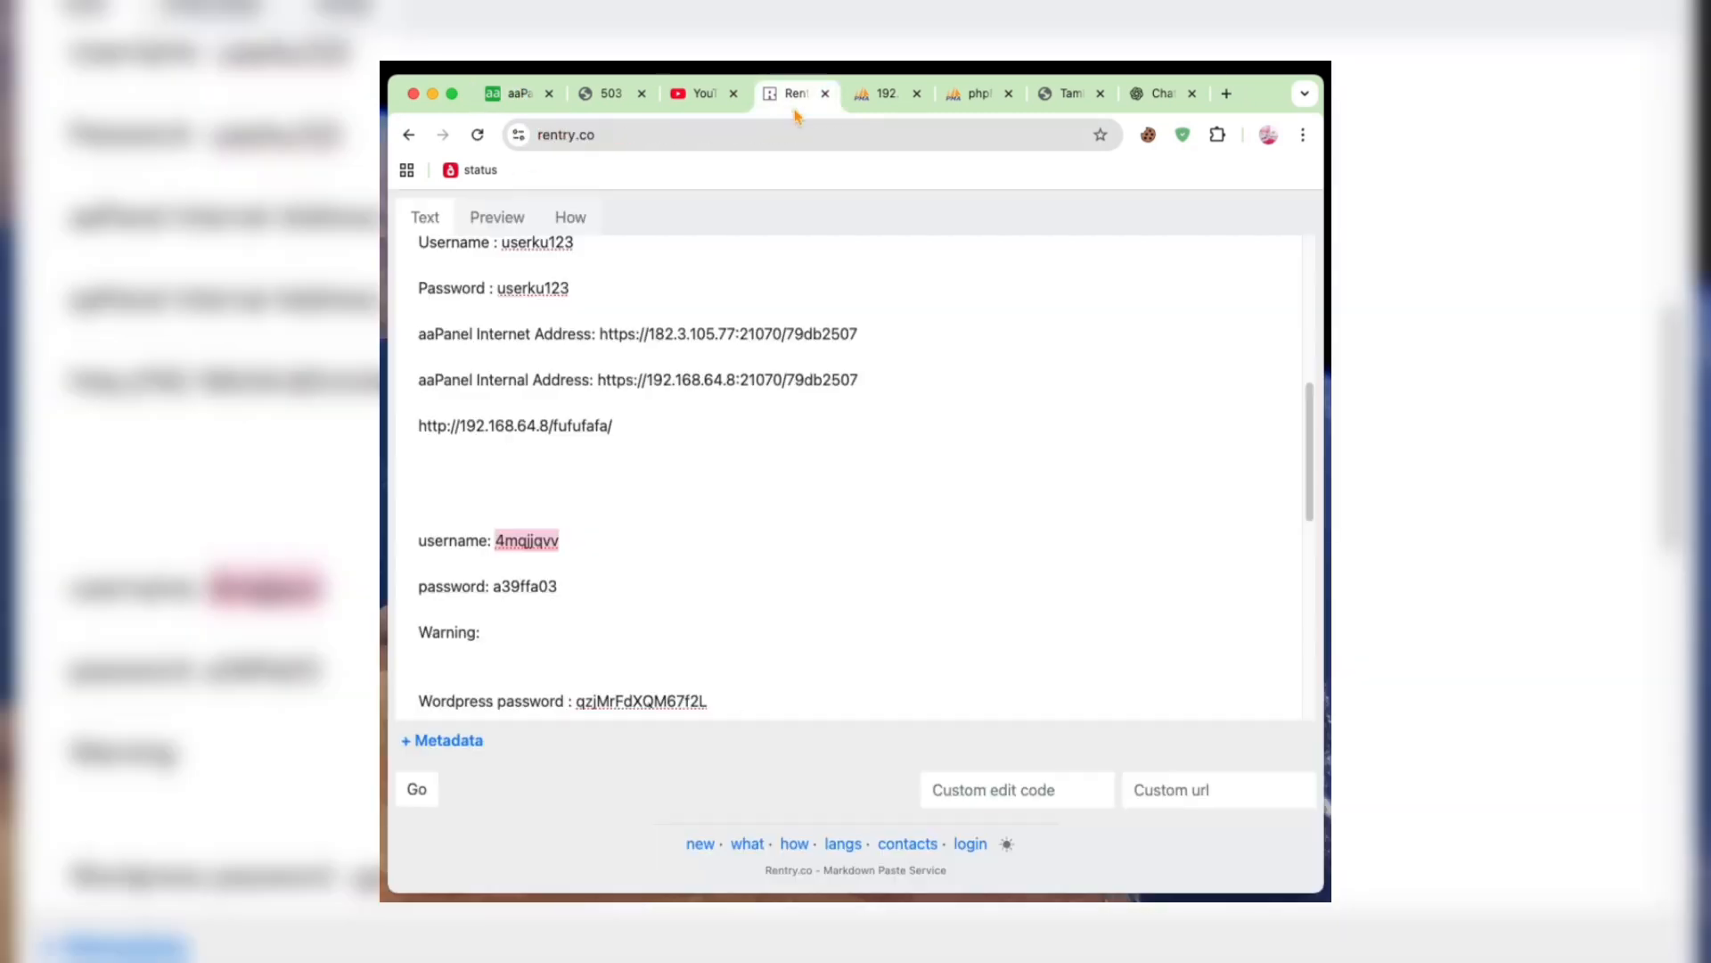
double_click(553, 584)
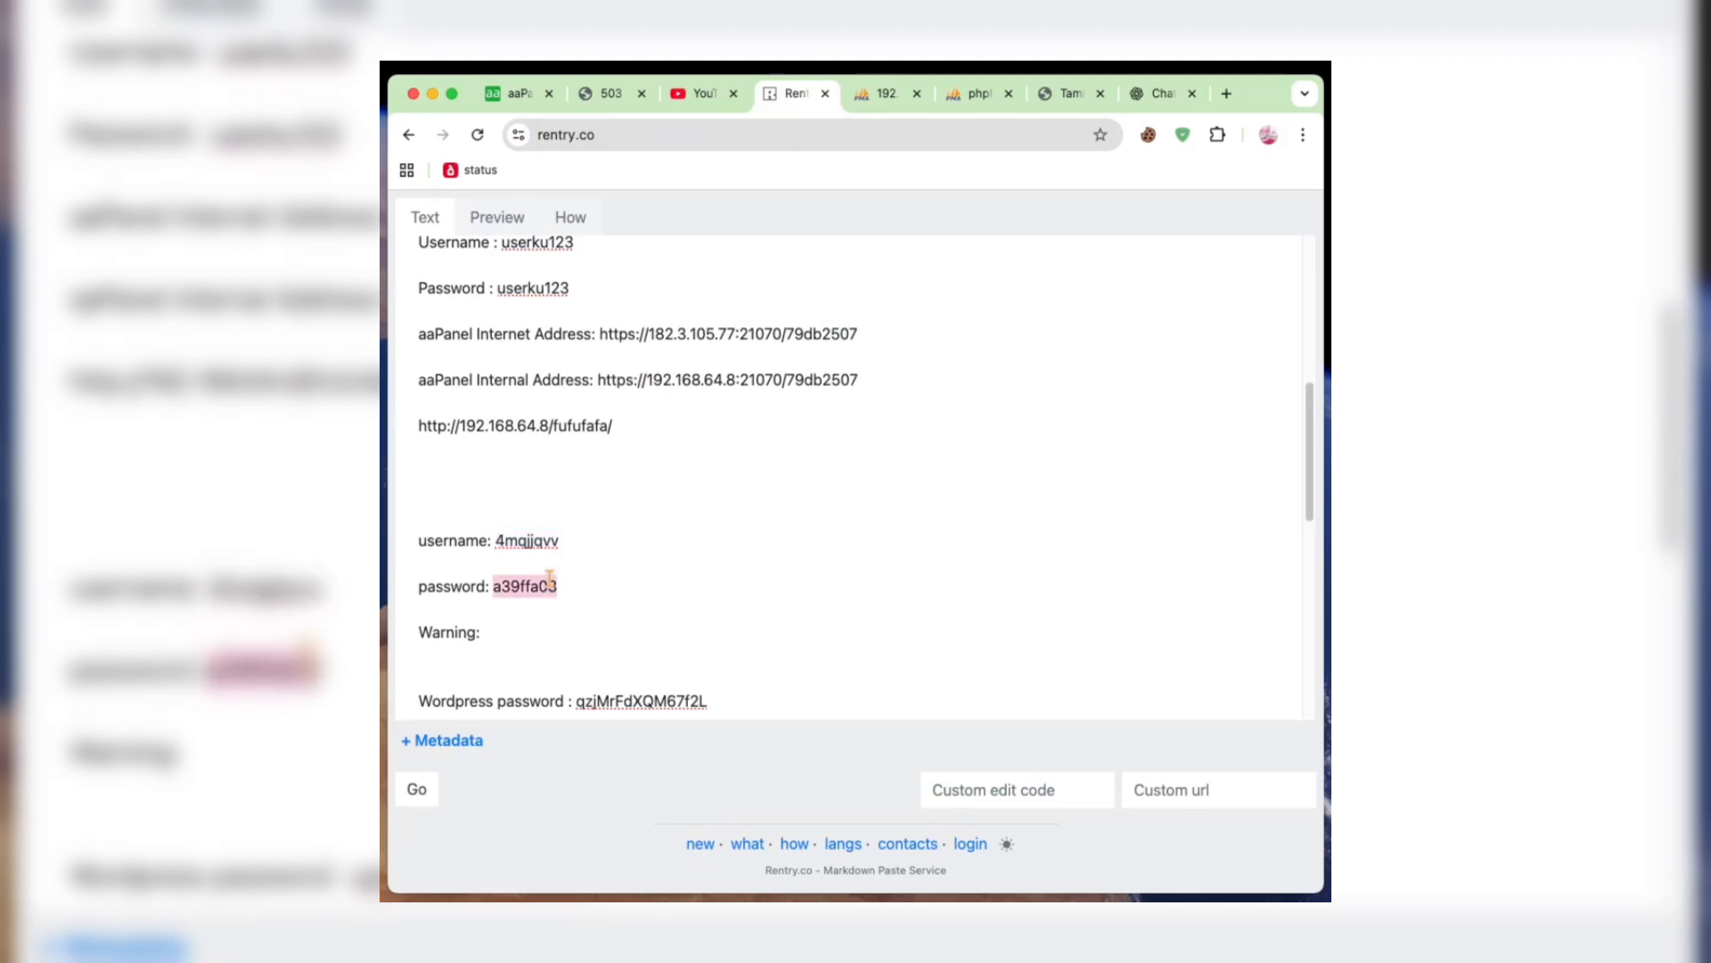
left_click(488, 102)
left_click(719, 554)
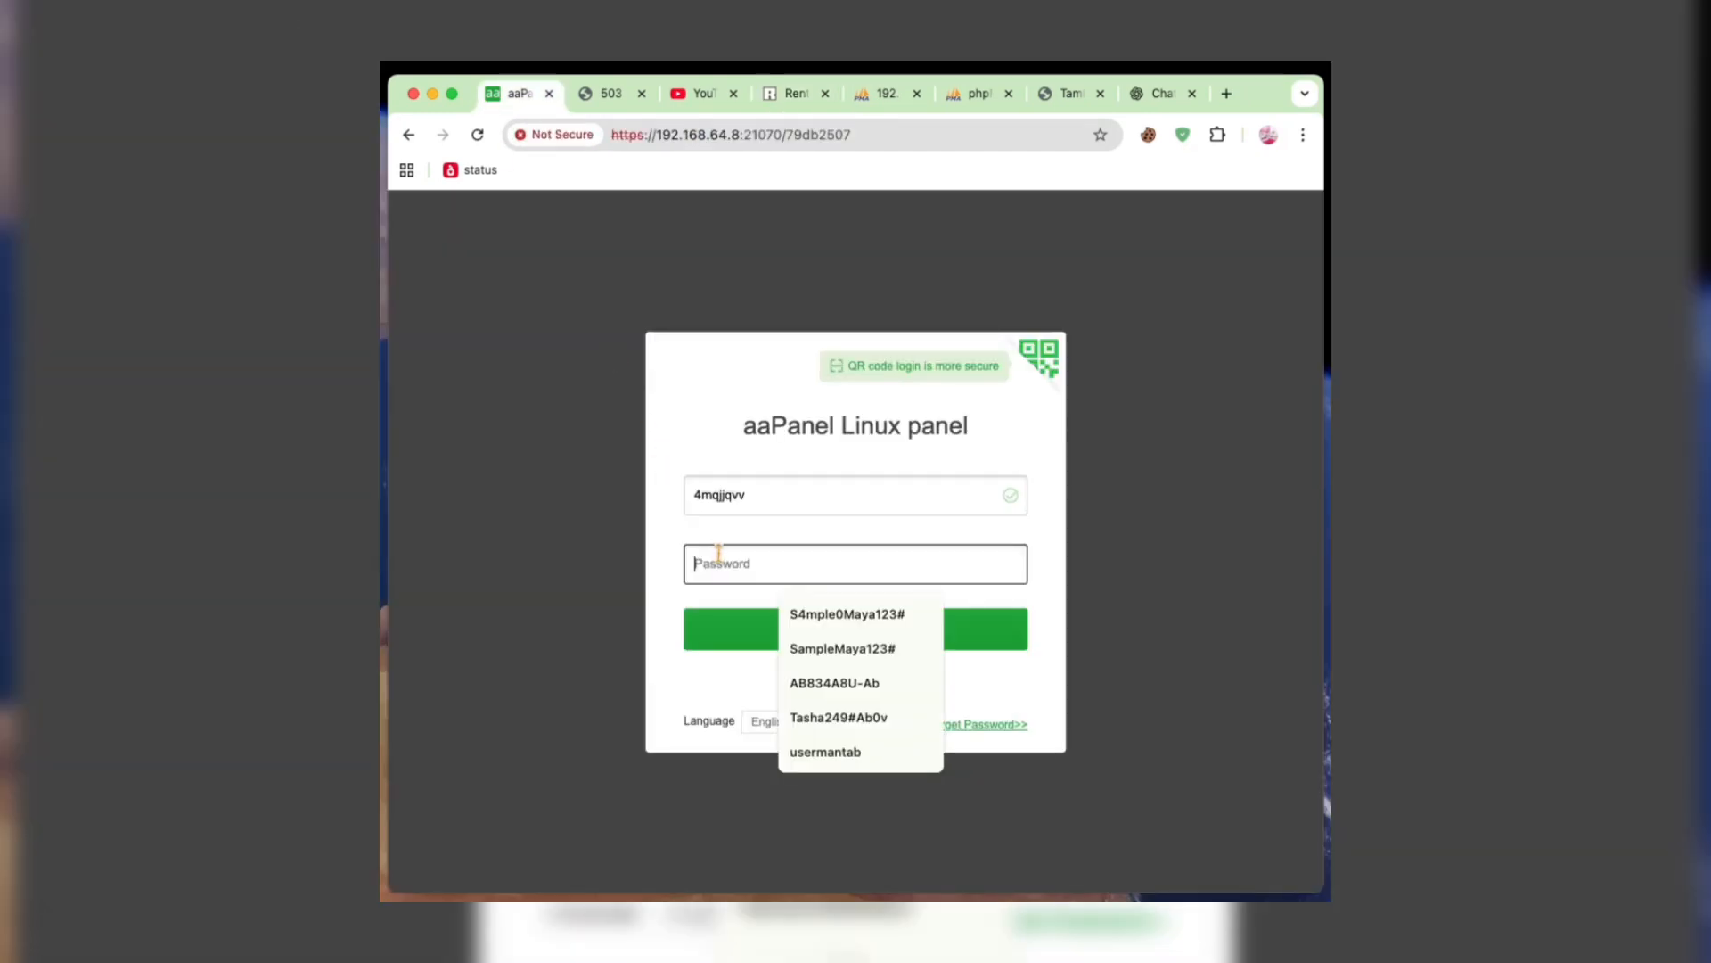
key("super+v")
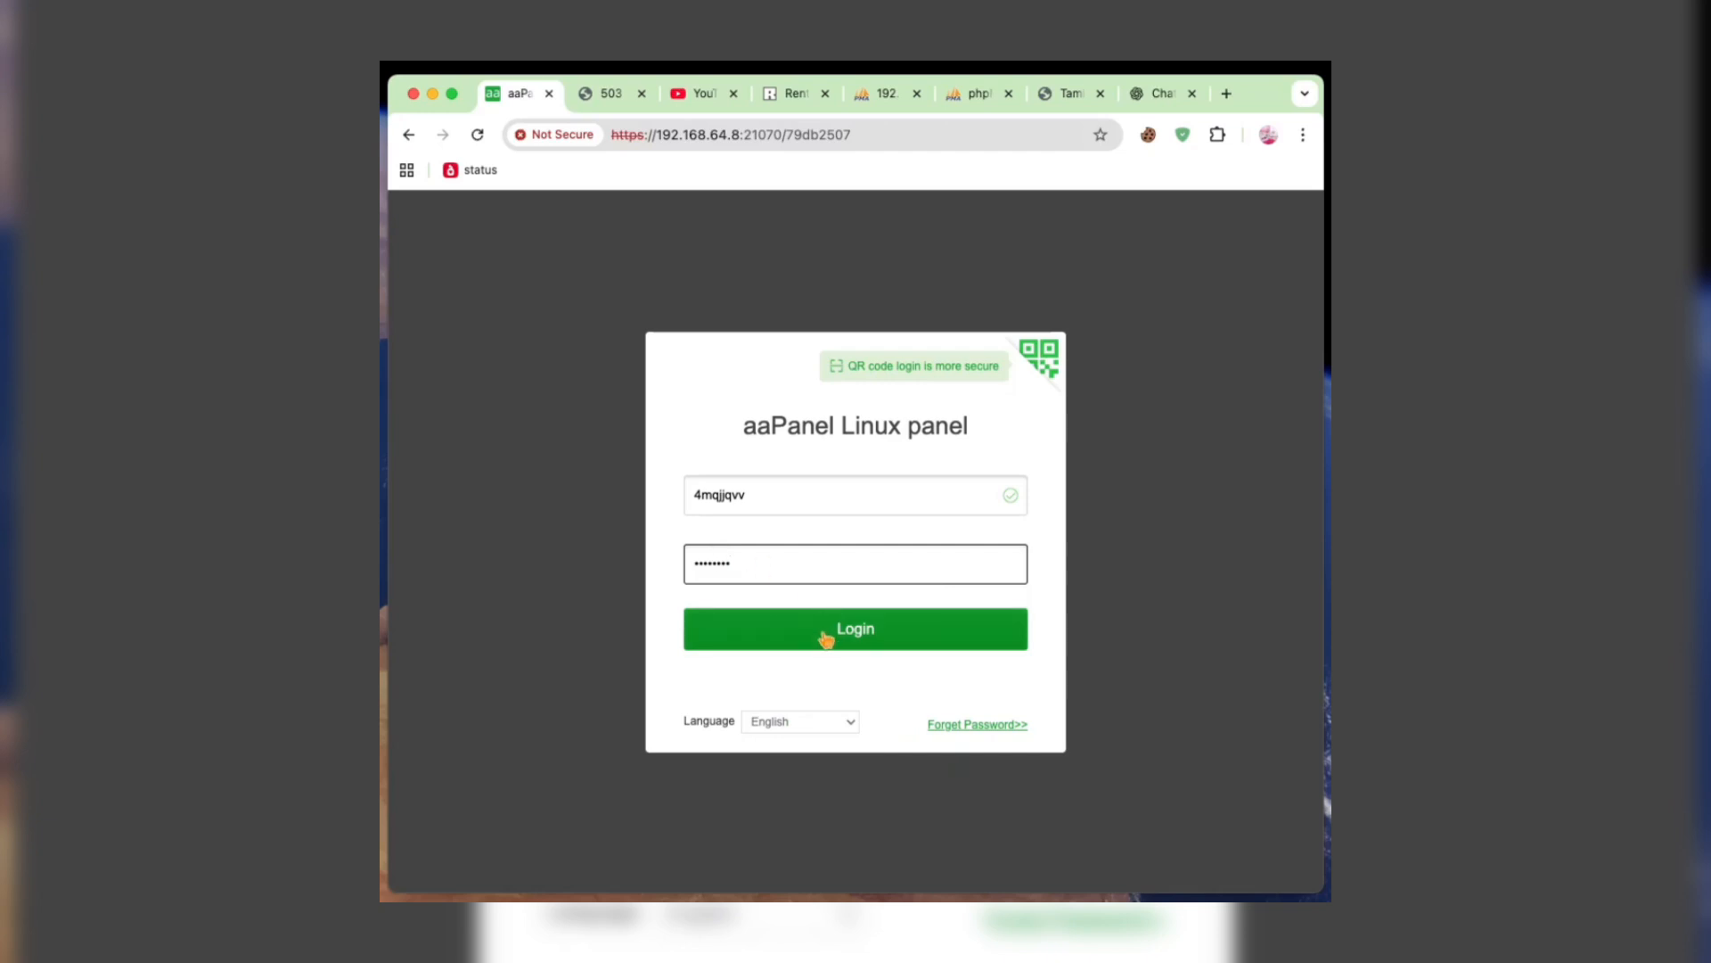
left_click(825, 628)
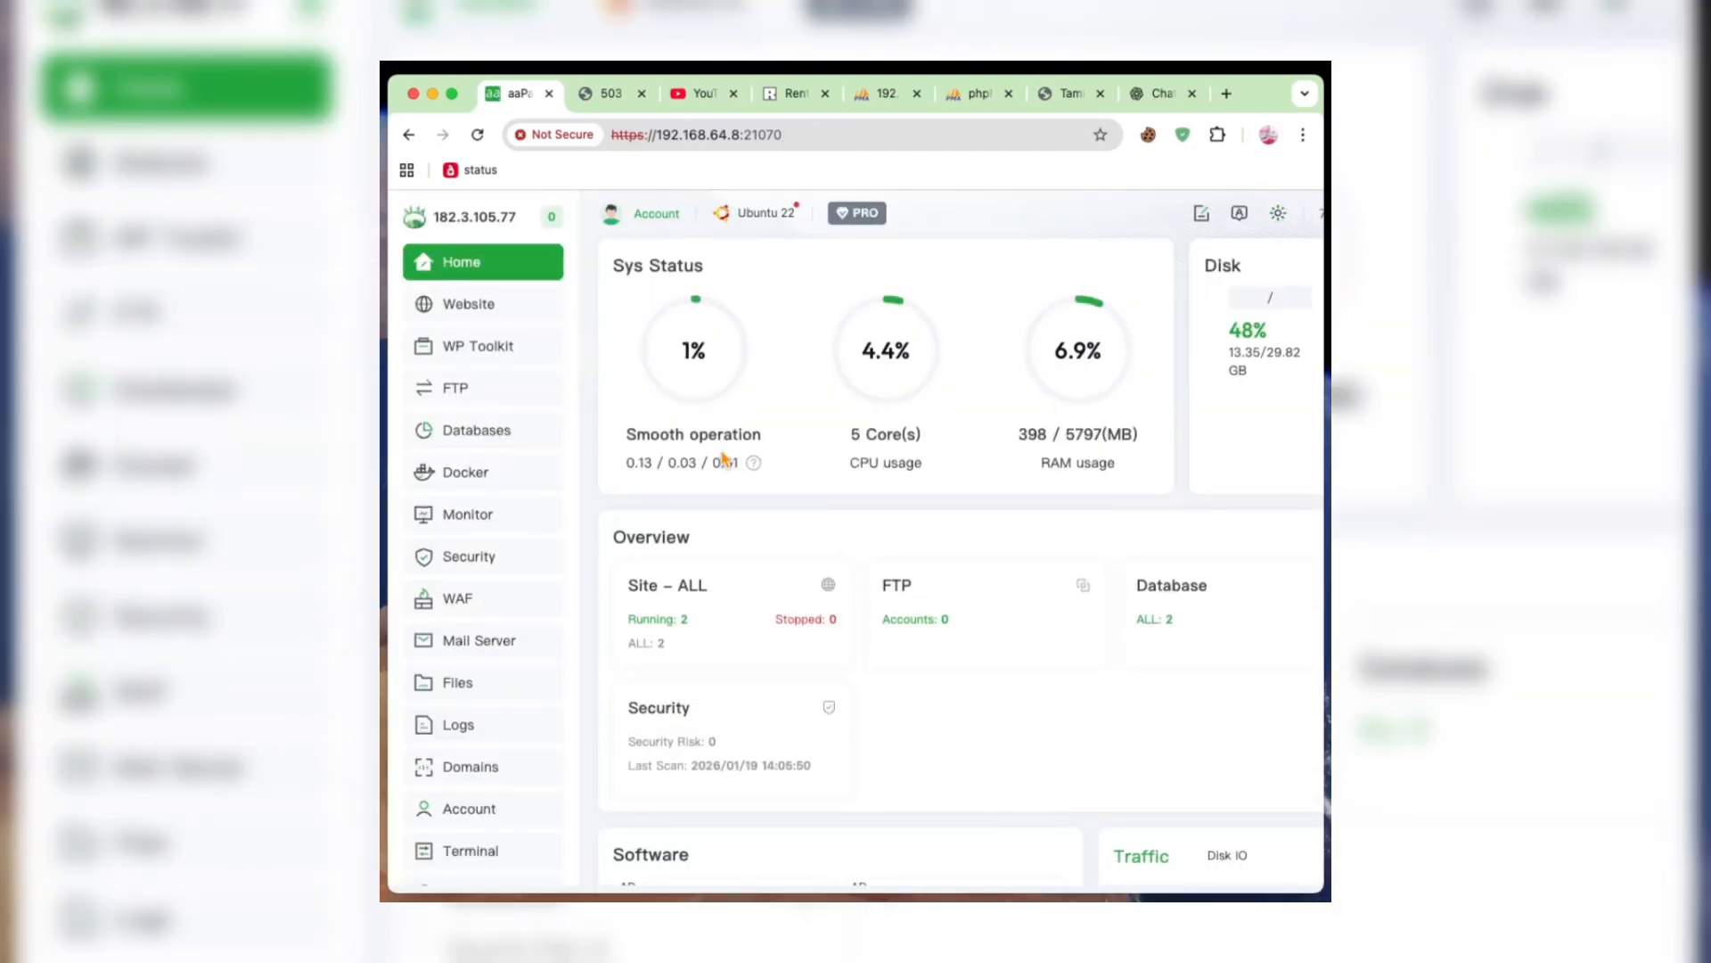
- Open the facebook.test website's configuration file and delete the whole VirtualHost *:443 block
left_click(490, 305)
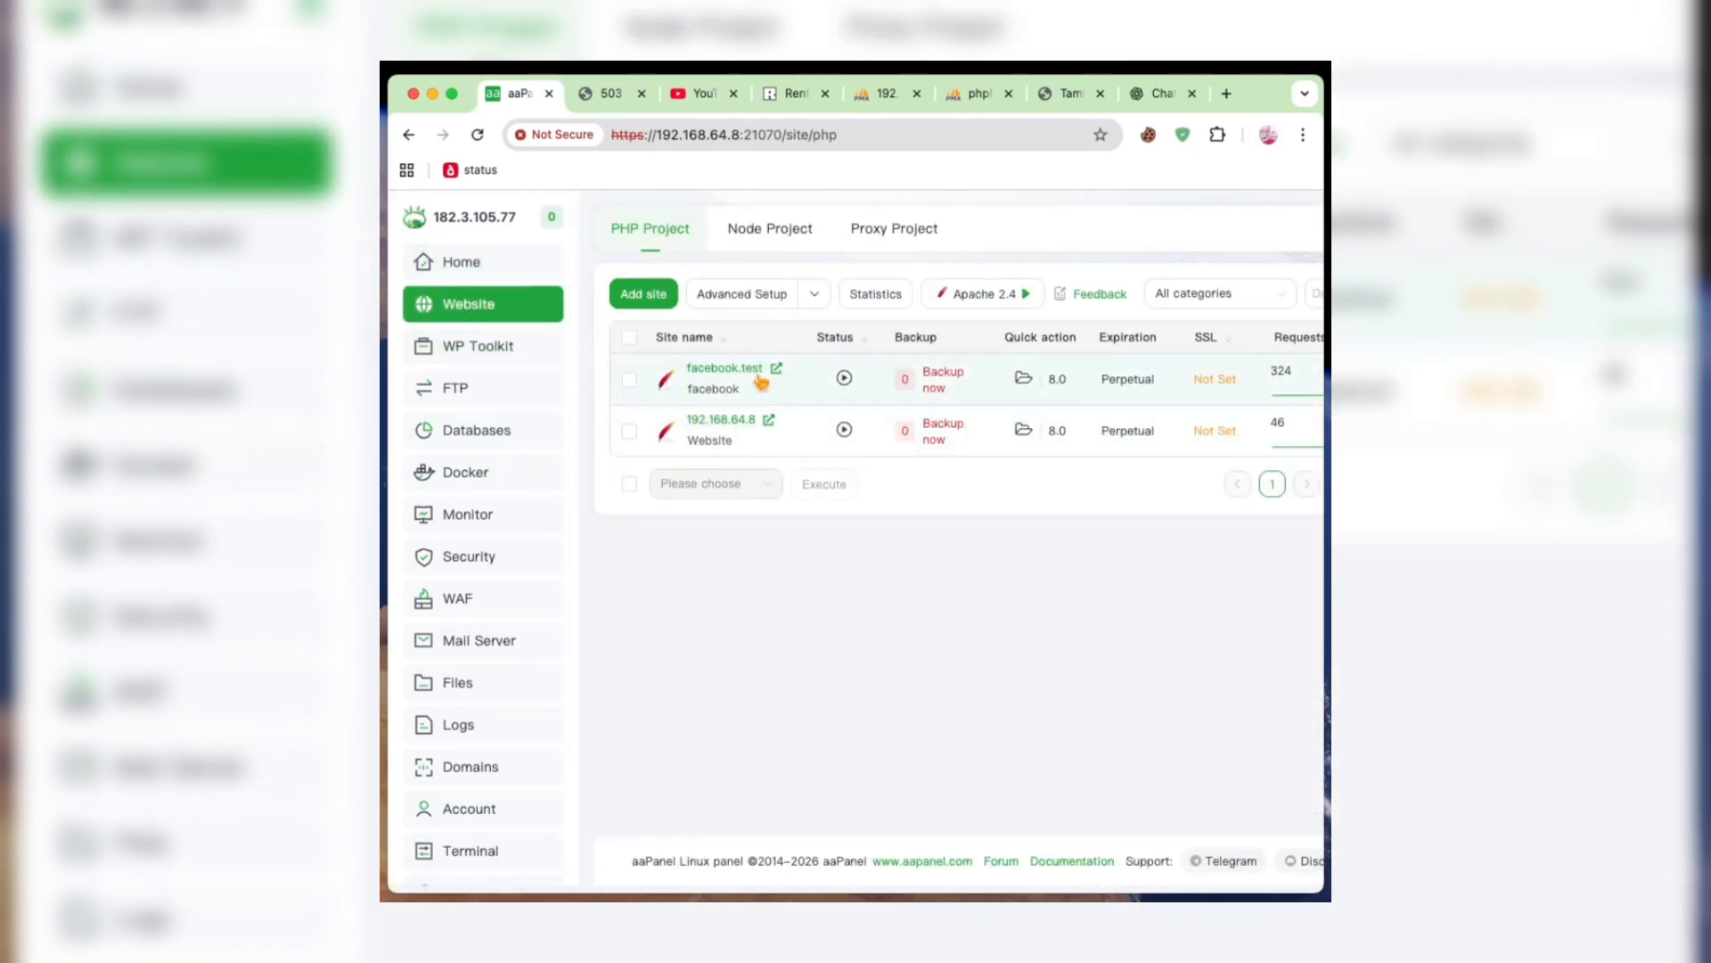
scroll(760, 380, "right", 5)
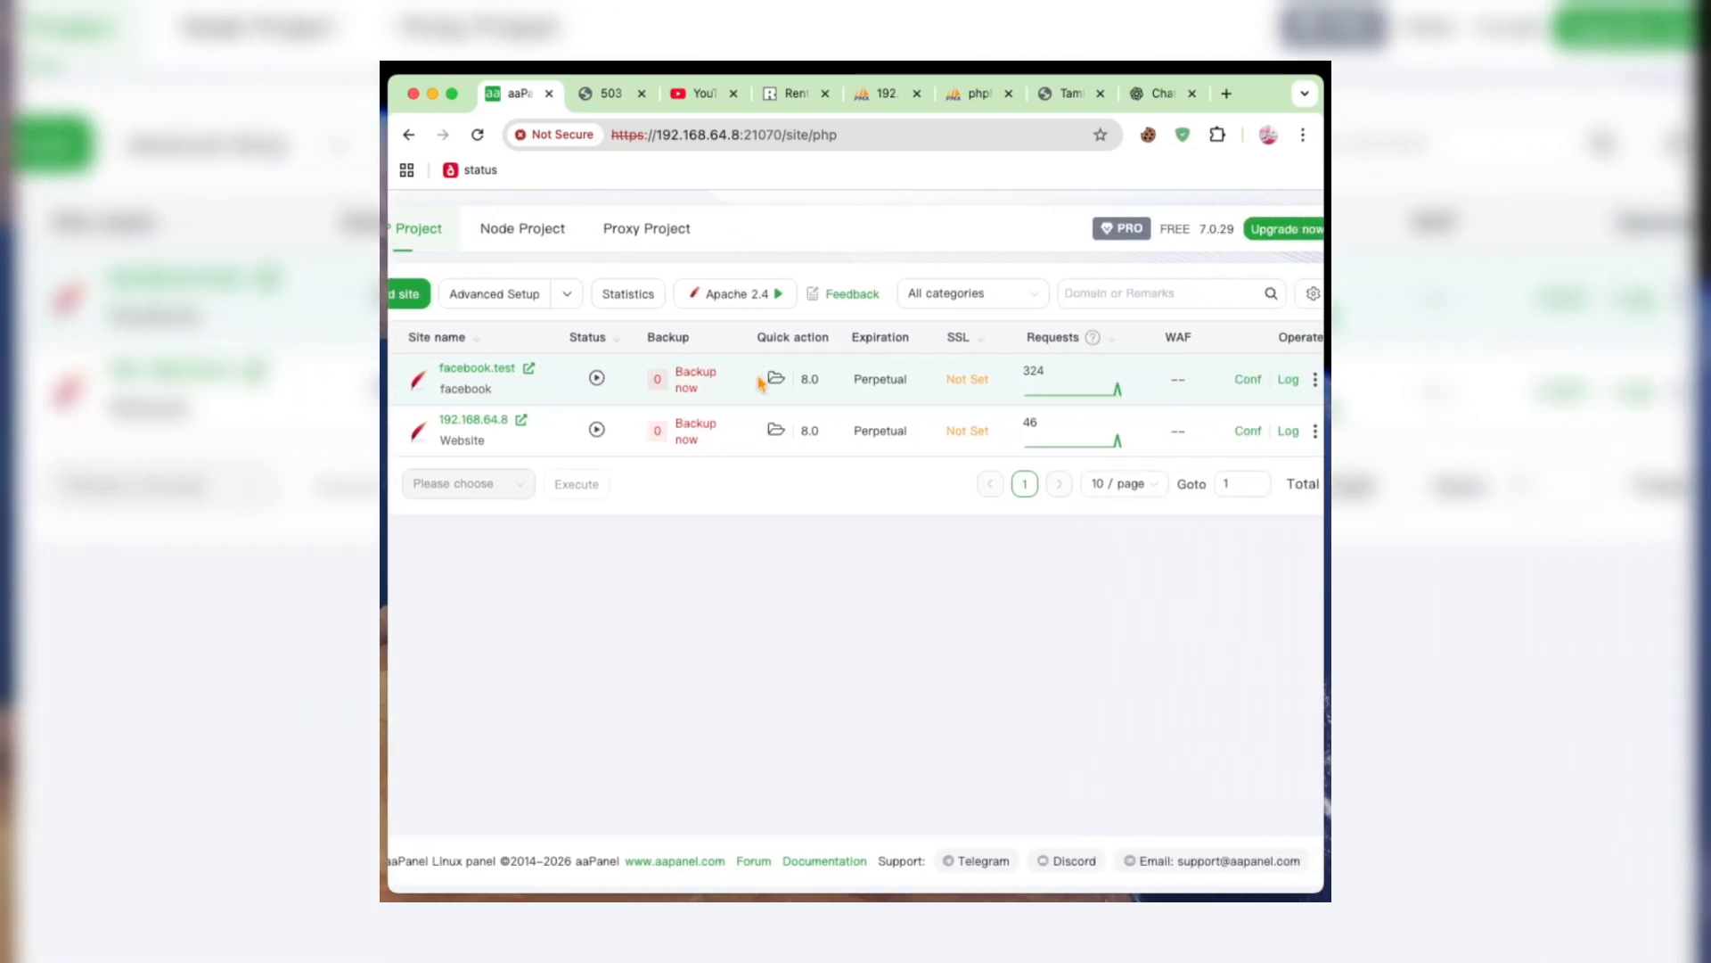
left_click(1209, 378)
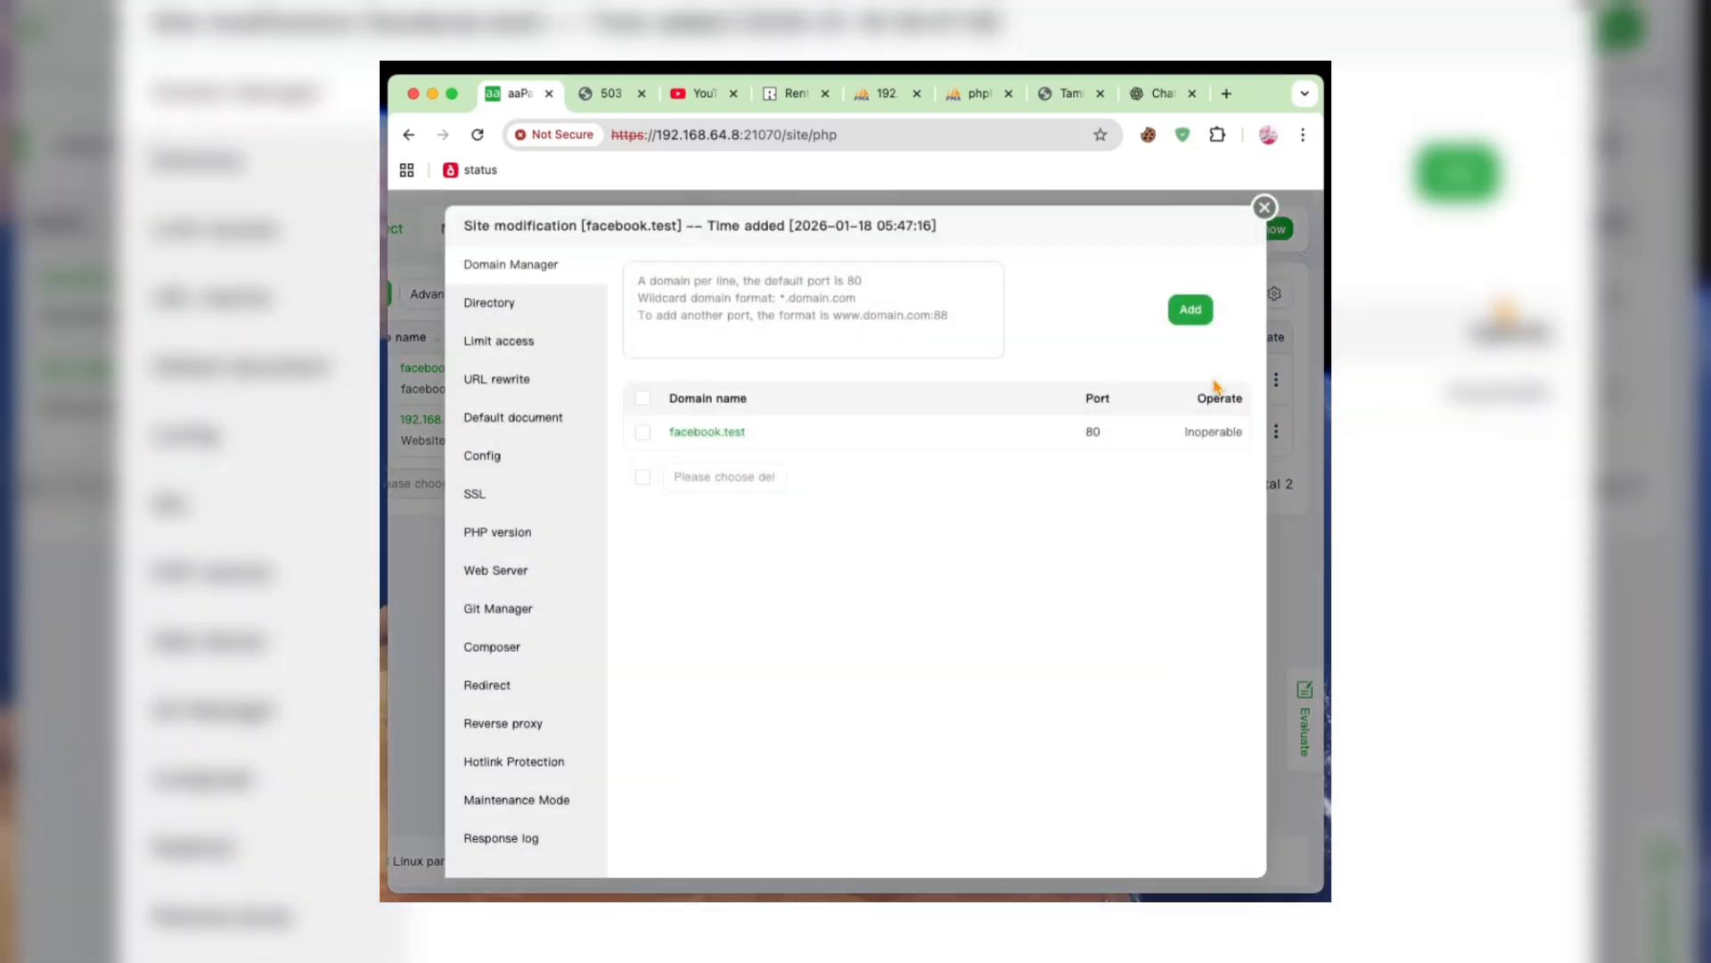
left_click(480, 458)
scroll(766, 510, "down", 3)
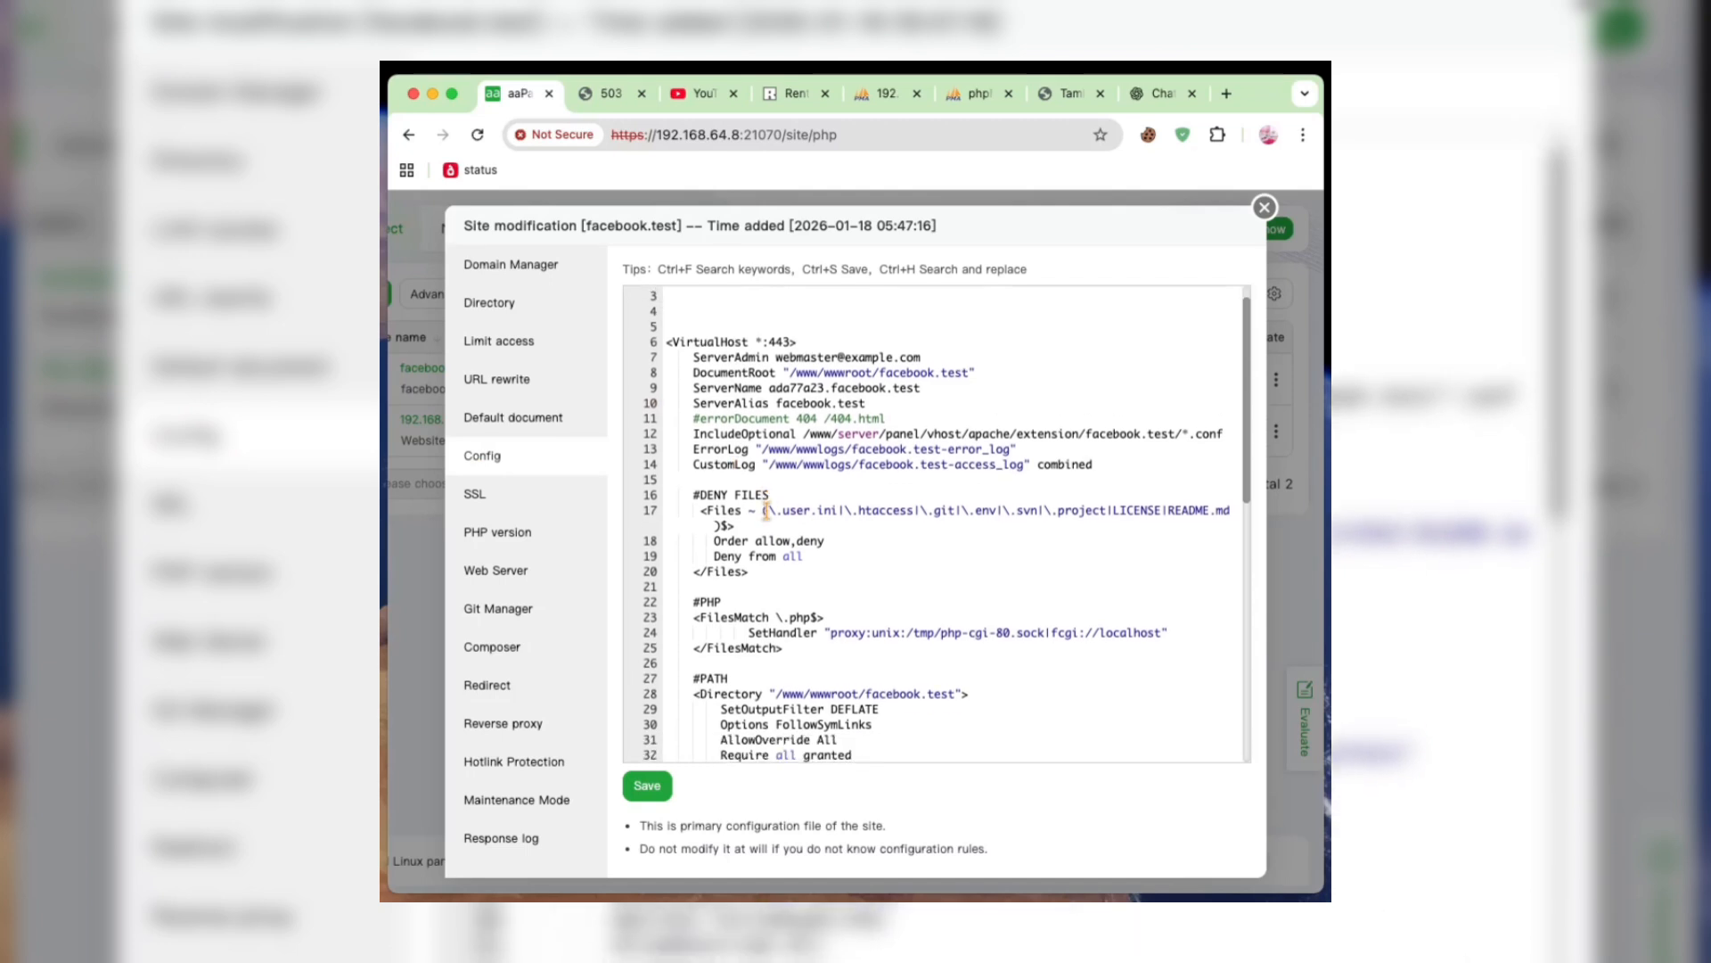
scroll(767, 510, "down", 2)
left_click_drag(790, 631, 730, 226)
key("BackSpace")
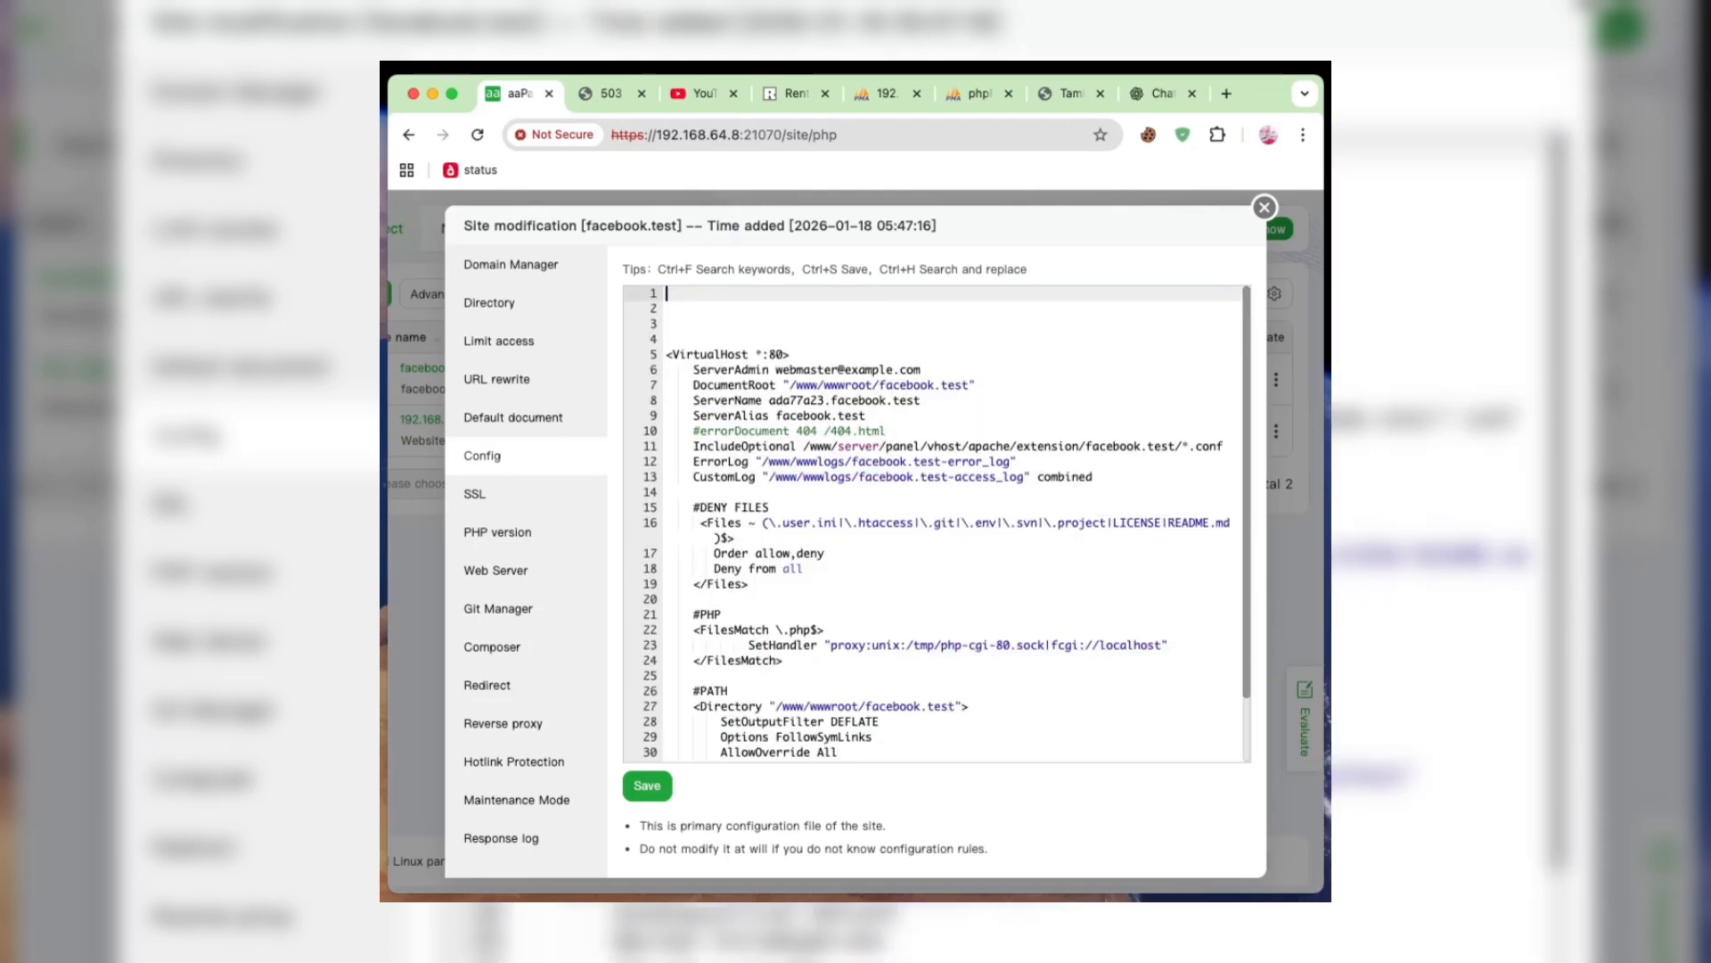
- Remove two blank lines above the VirtualHost *:80 block and save the facebook.test configuration
left_click(718, 339)
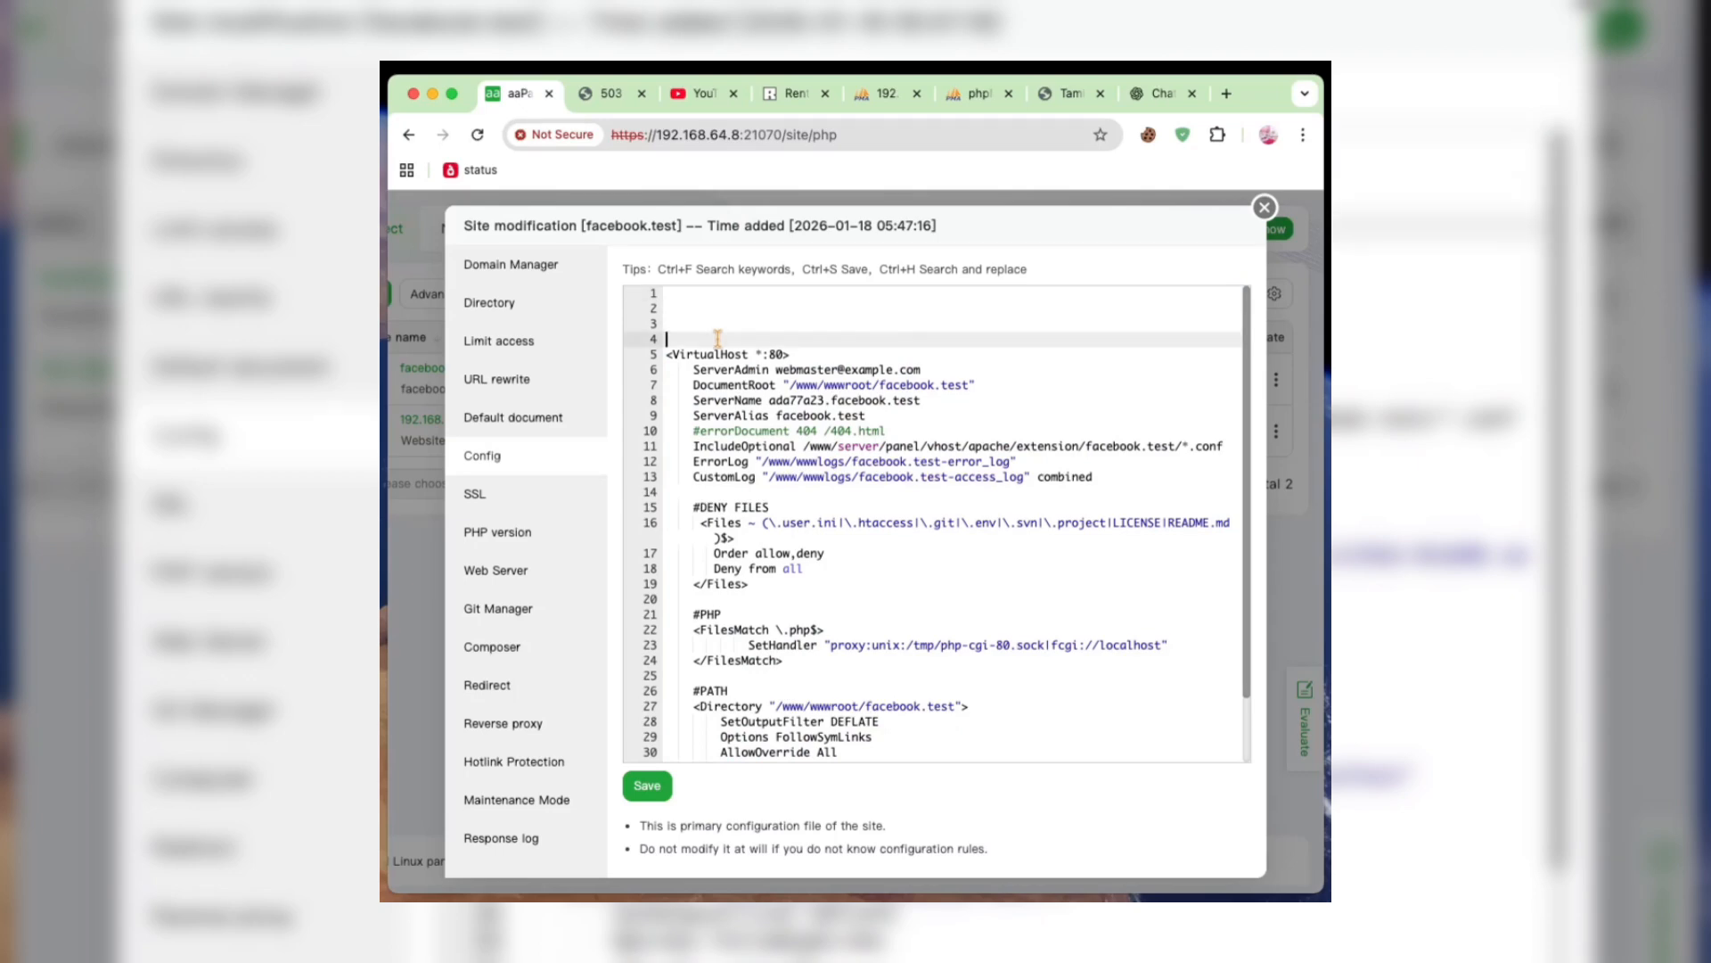
key("BackSpace")
key("BackSpace")
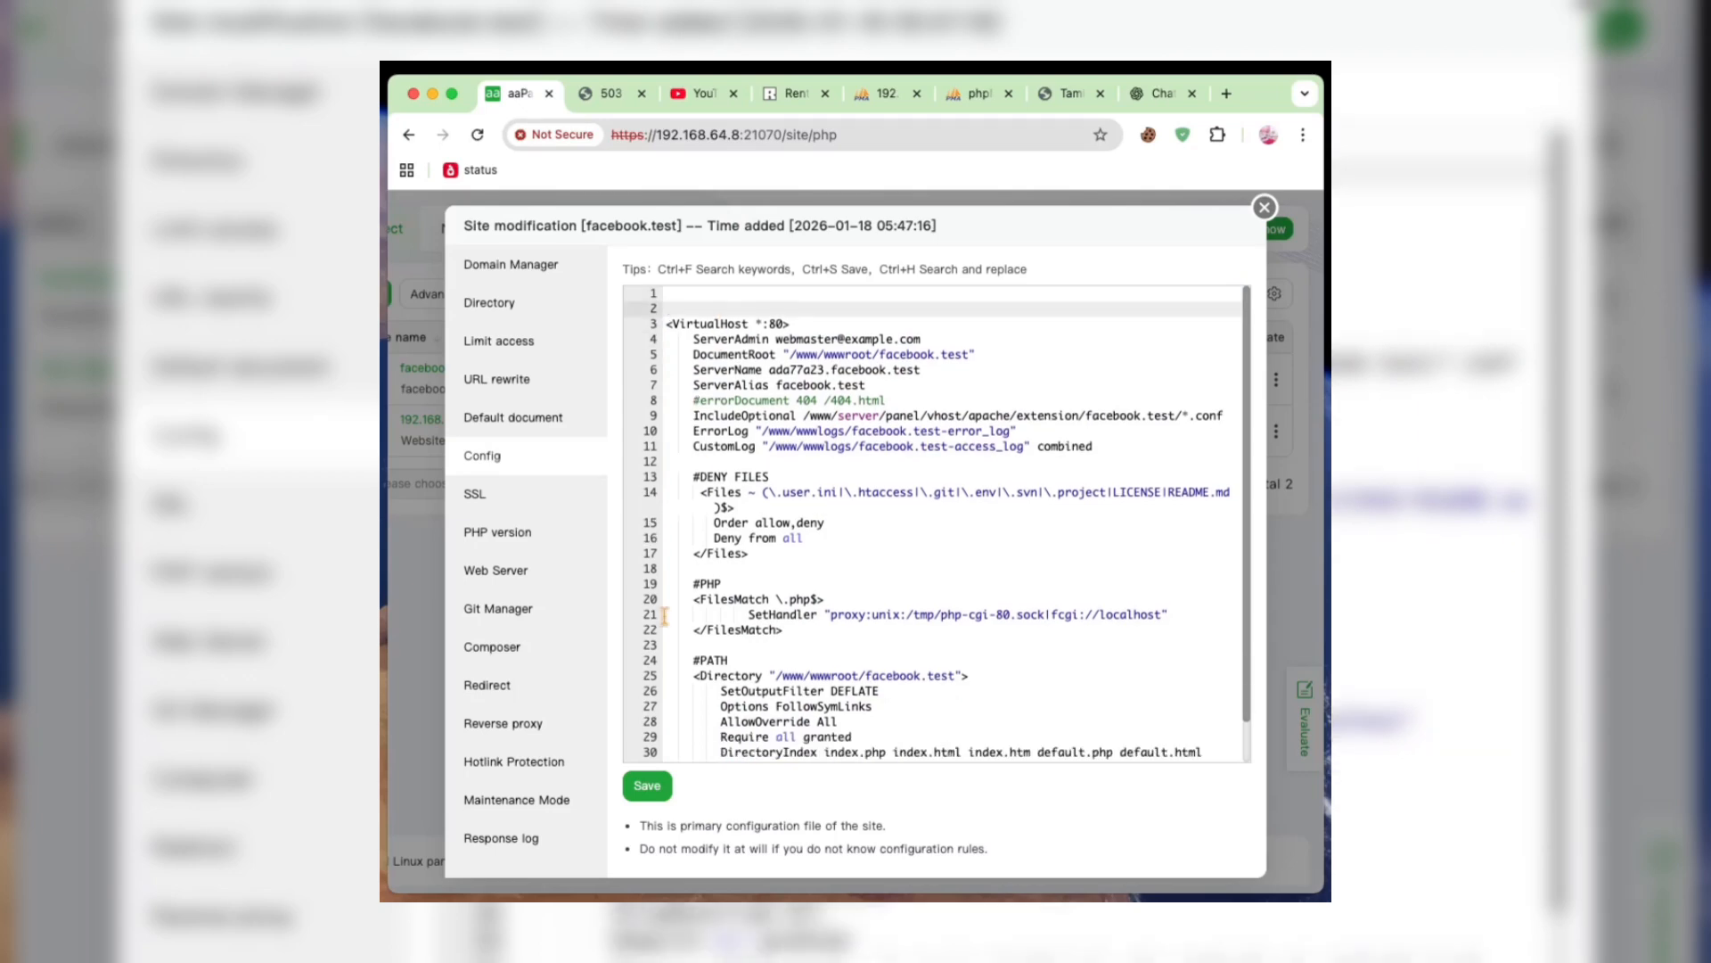
left_click(647, 786)
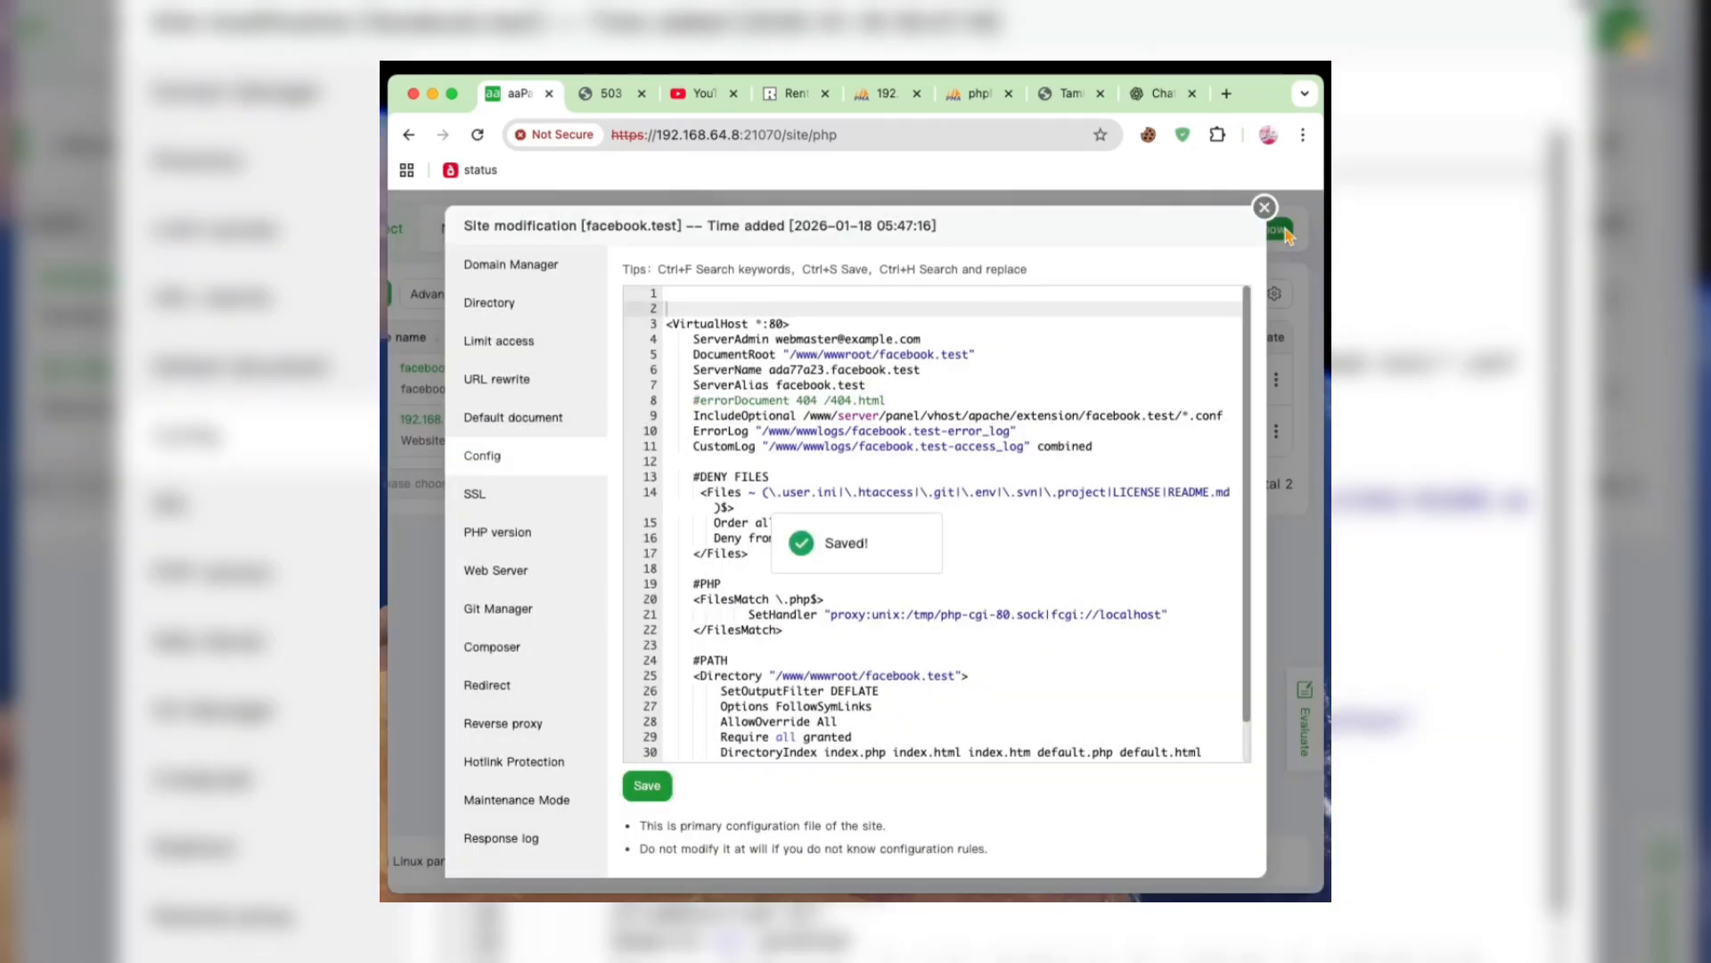
left_click(1264, 207)
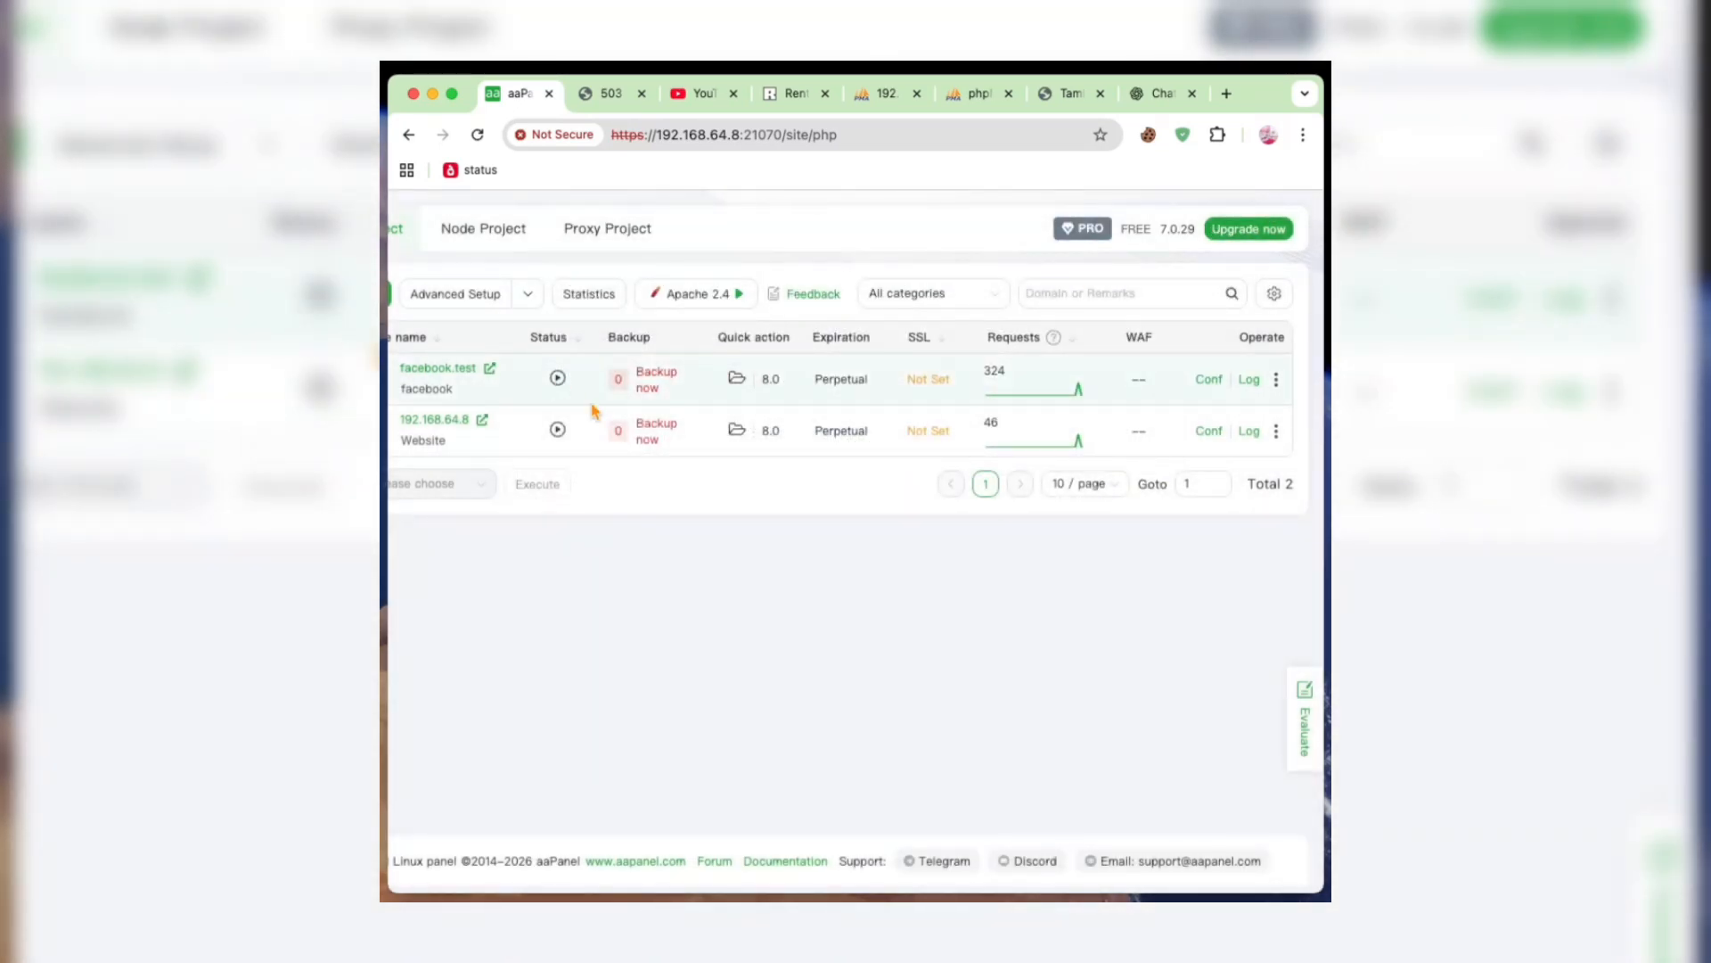
- Examine the configuration file of the 192.168.64.8 website for its VirtualHost blocks
left_click(1210, 432)
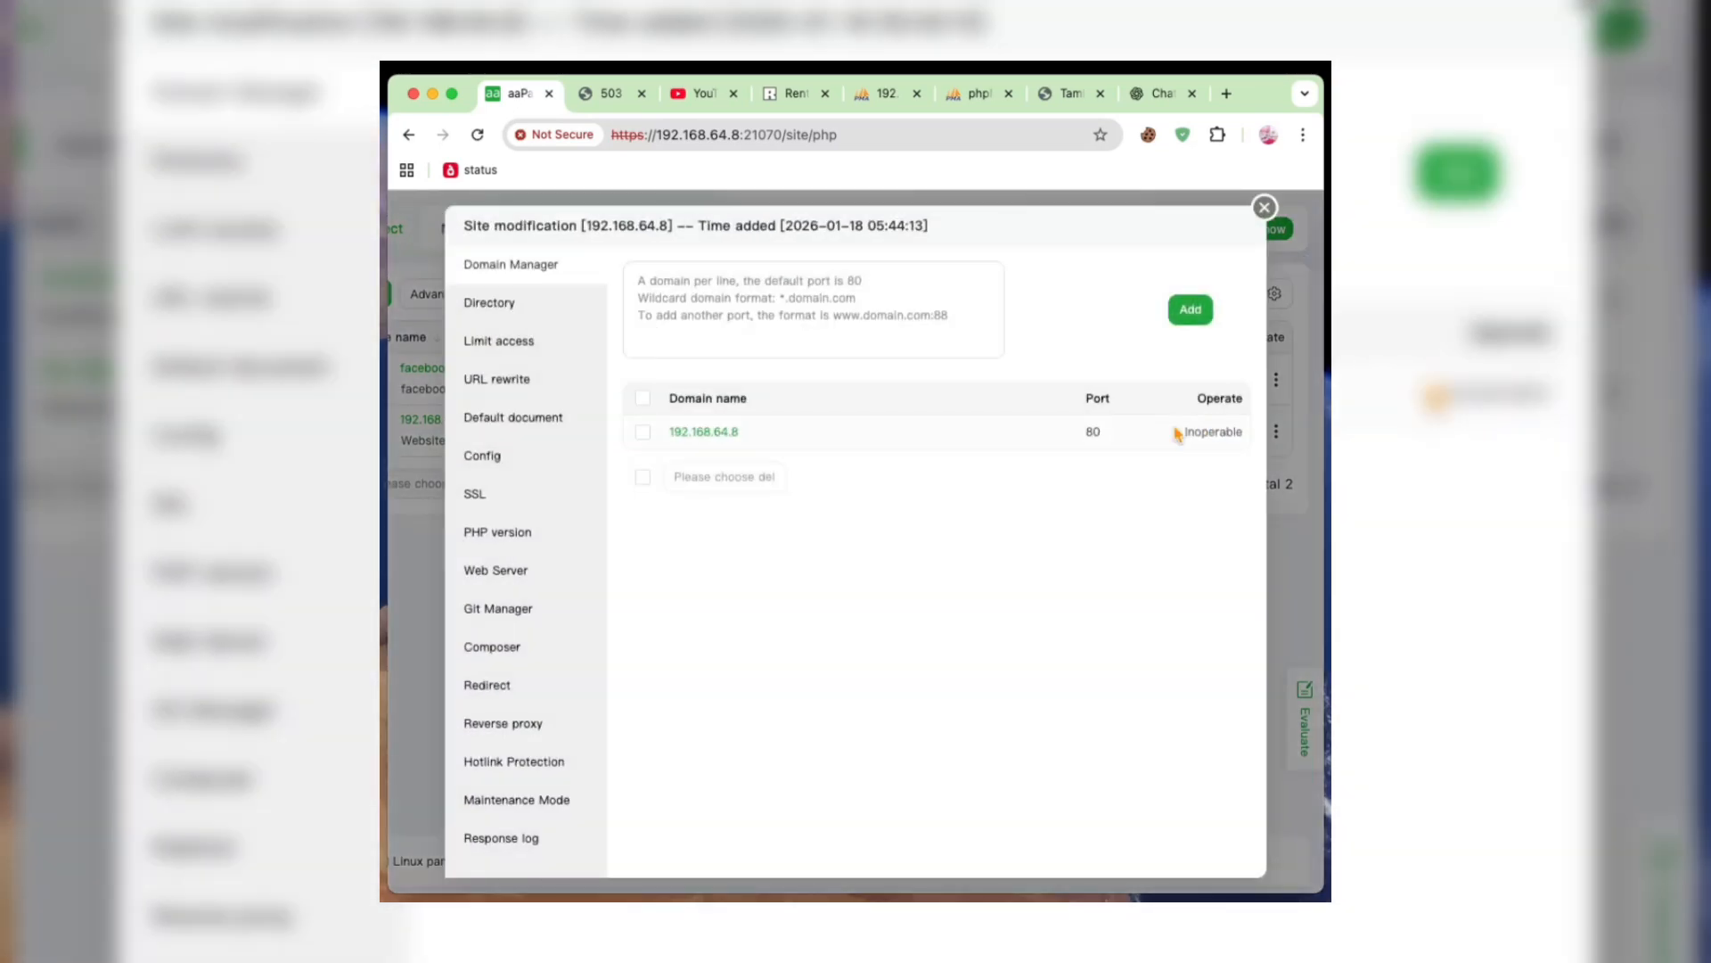
left_click(486, 474)
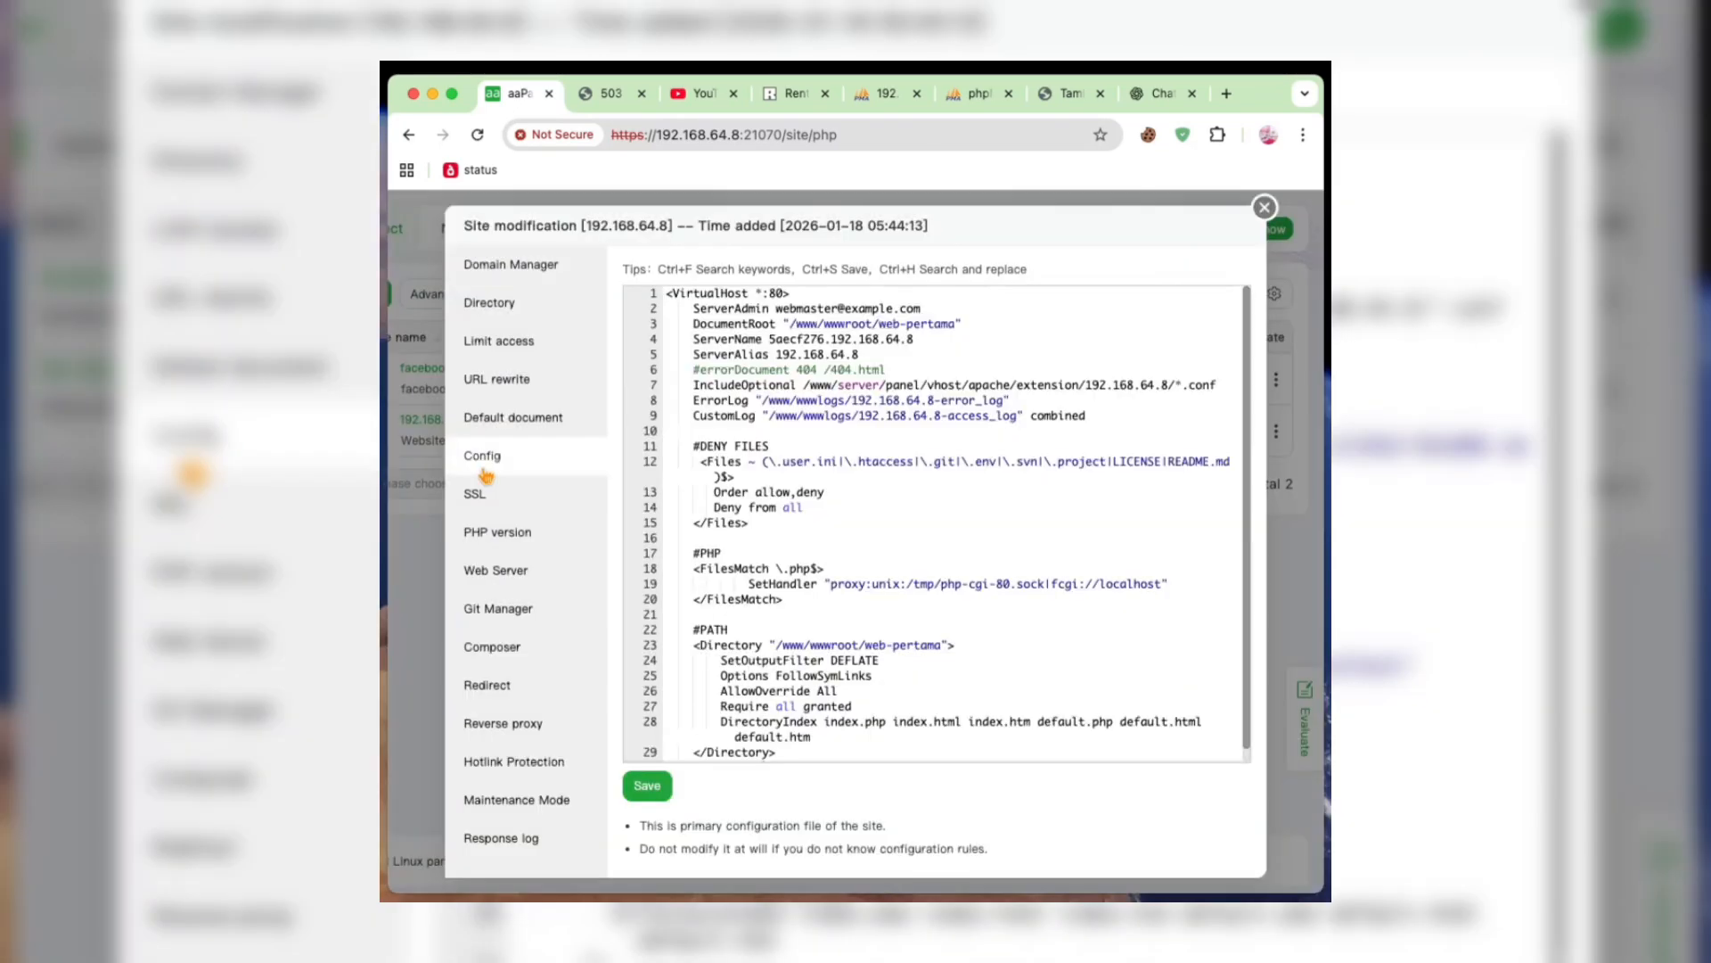
scroll(853, 425, "down", 1)
scroll(853, 425, "up", 1)
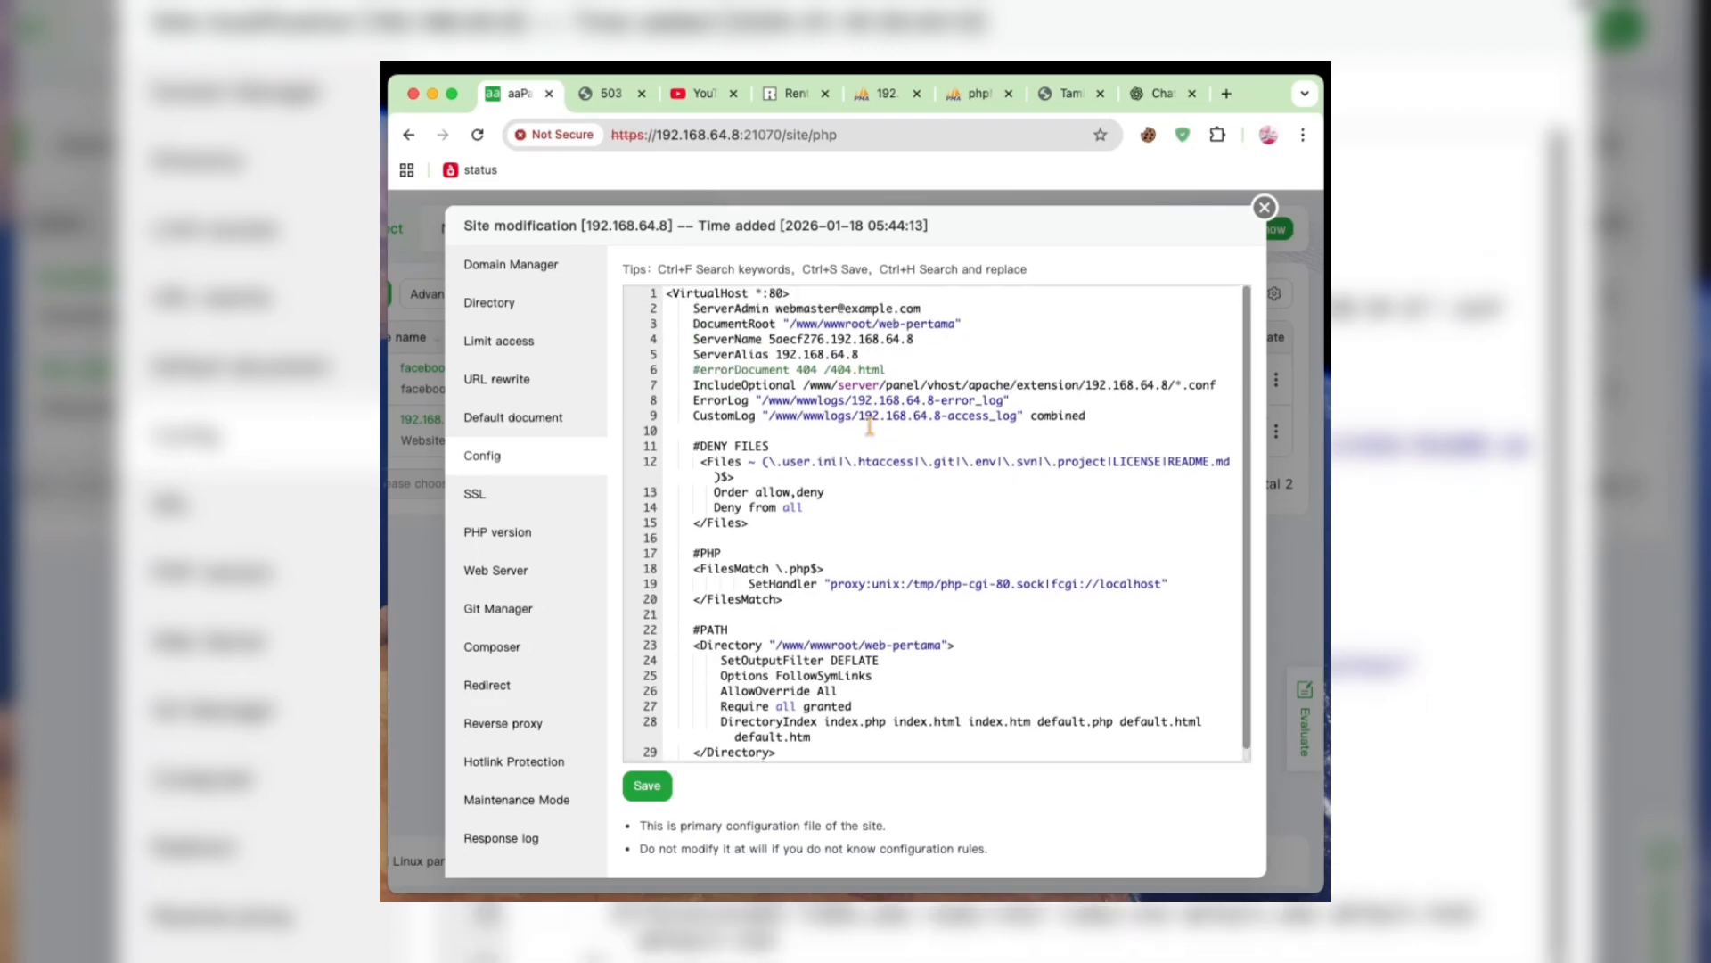
left_click(1264, 208)
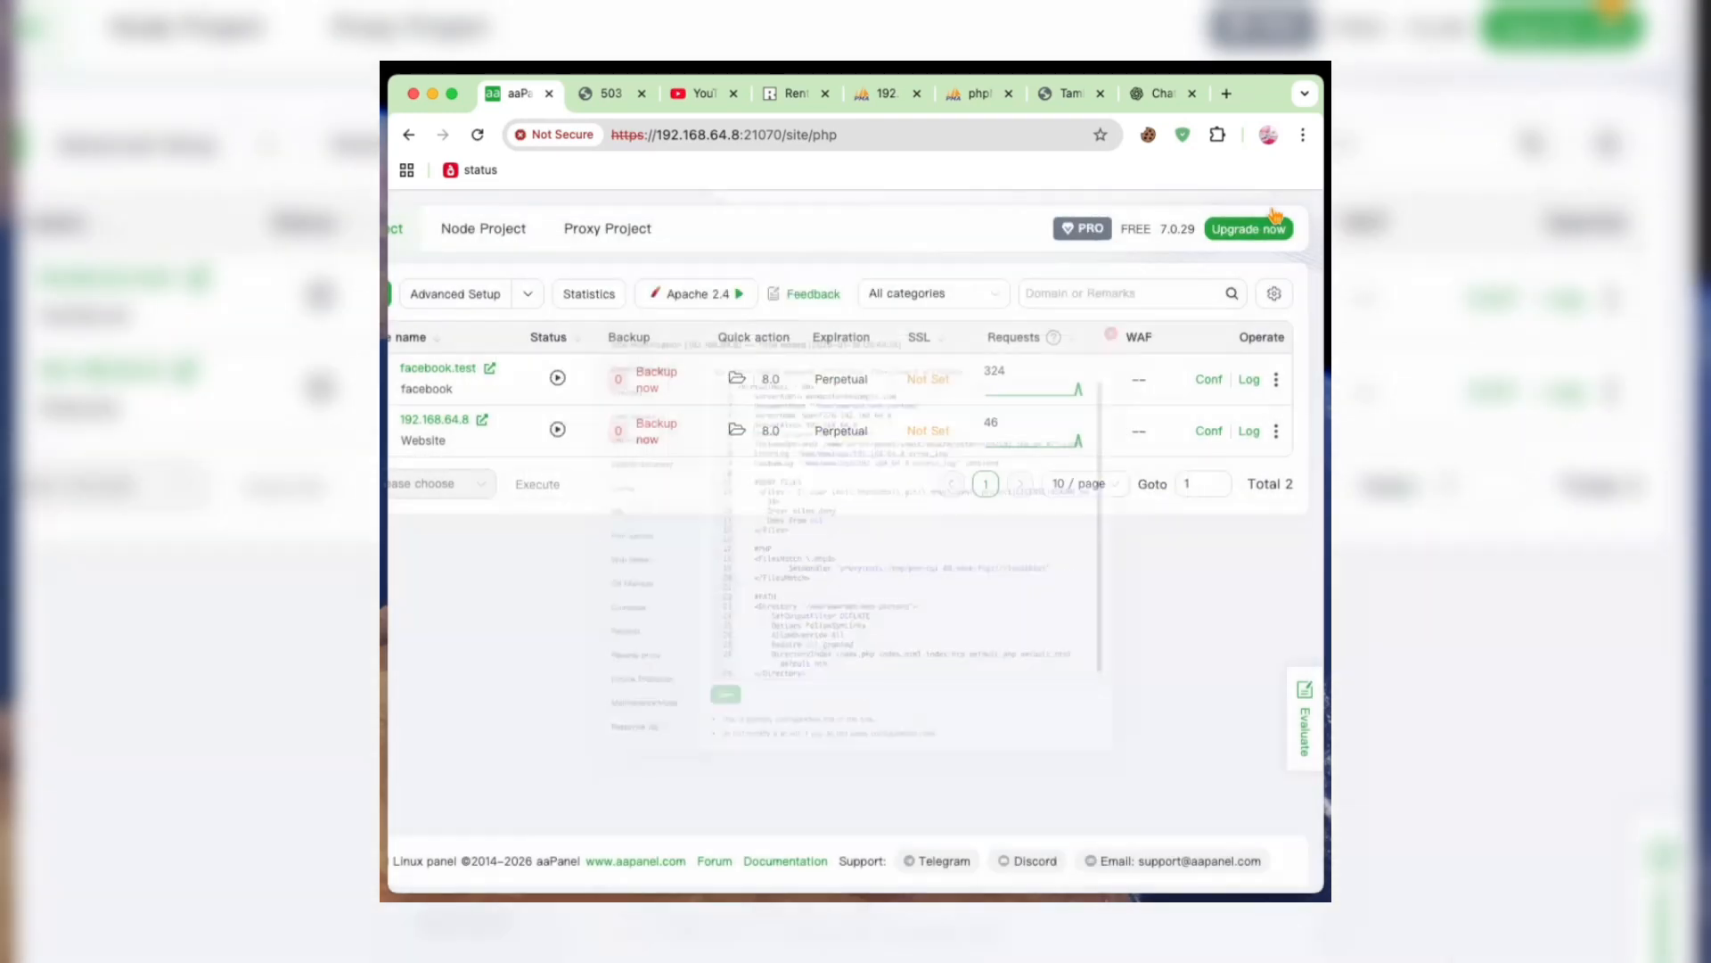
left_click(490, 370)
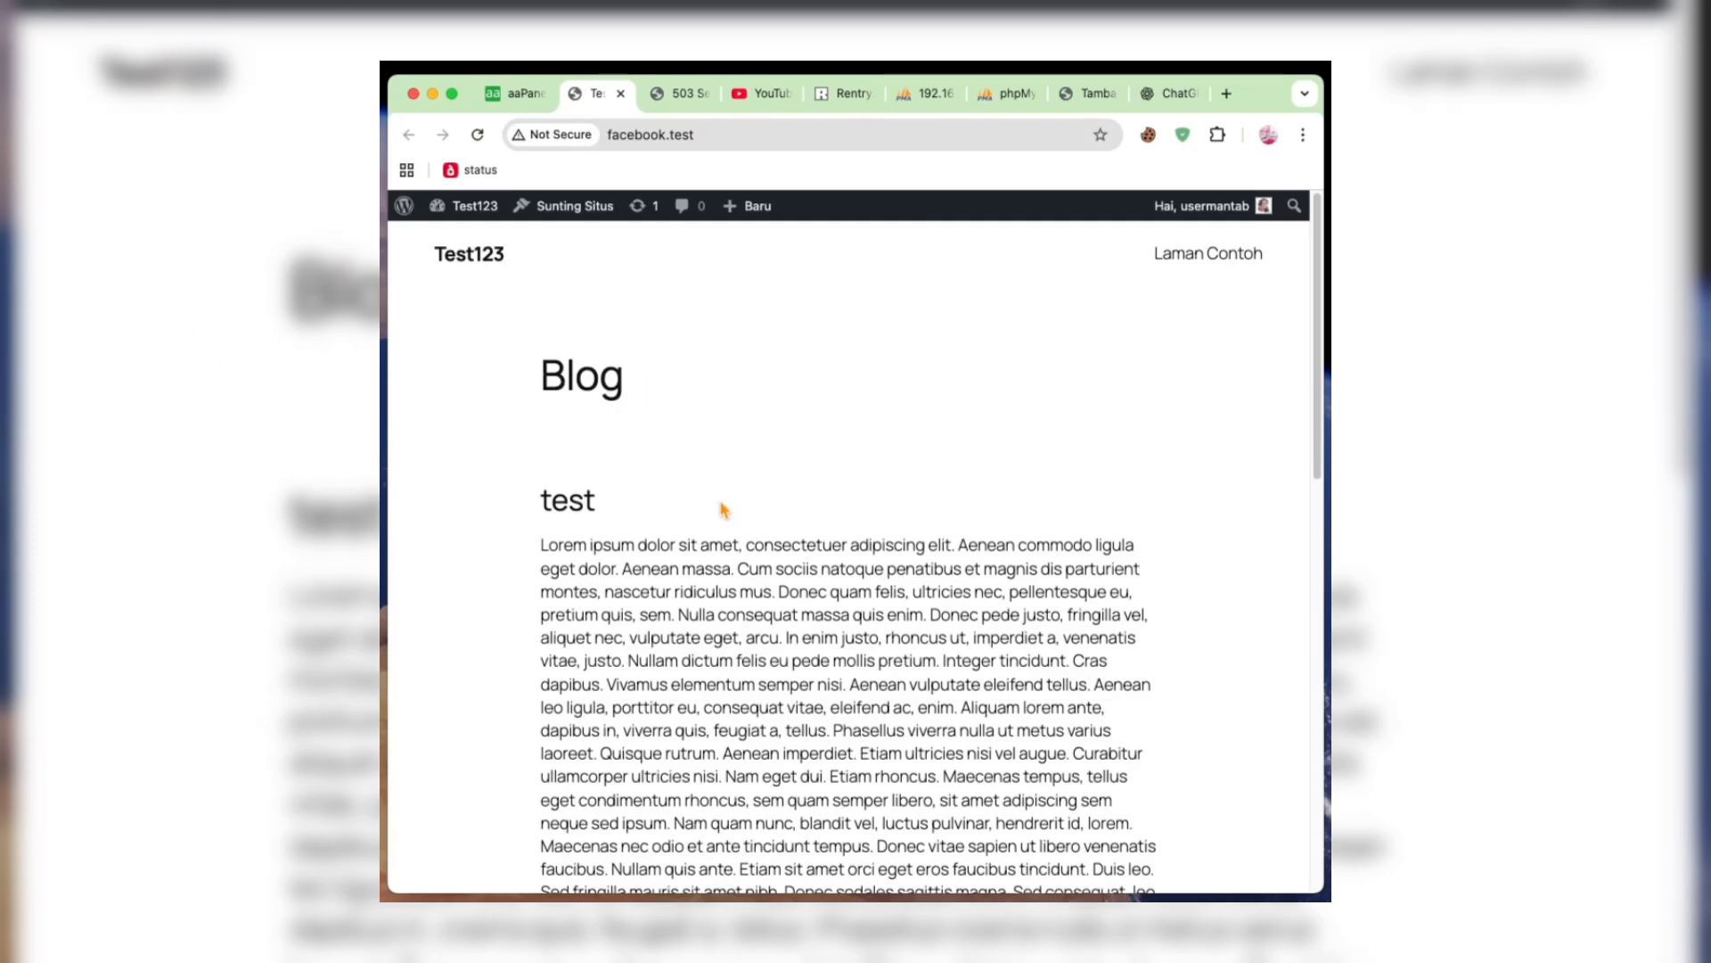
scroll(724, 506, "down", 2)
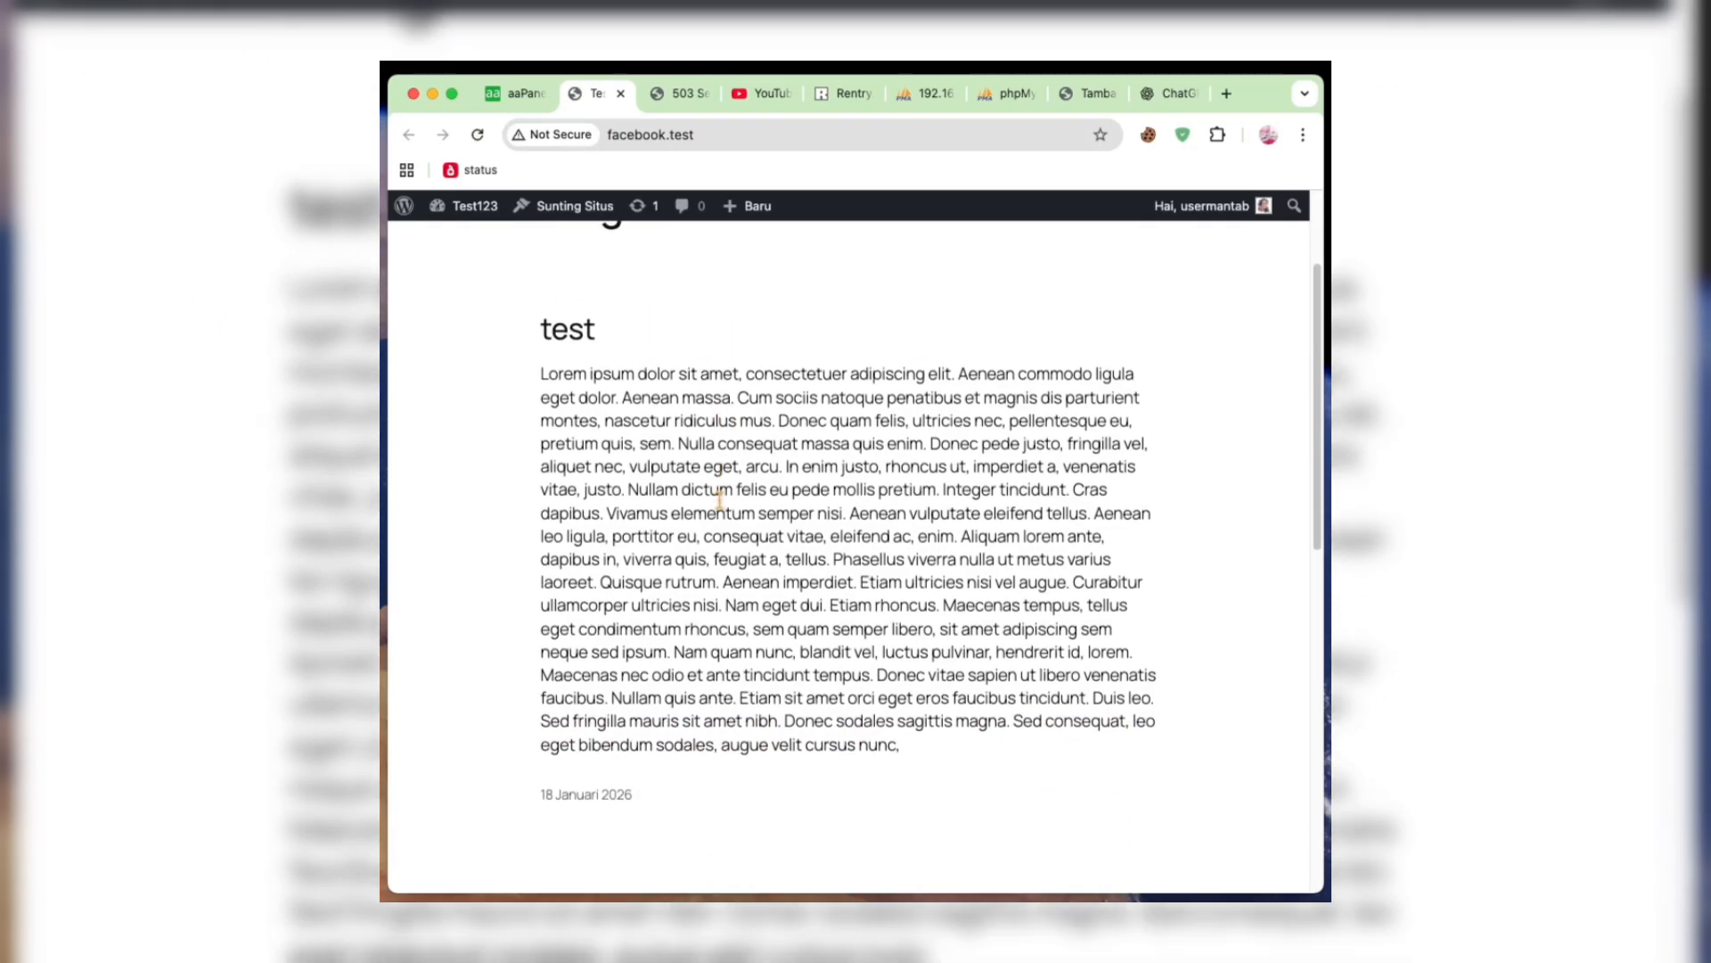
left_click(767, 143)
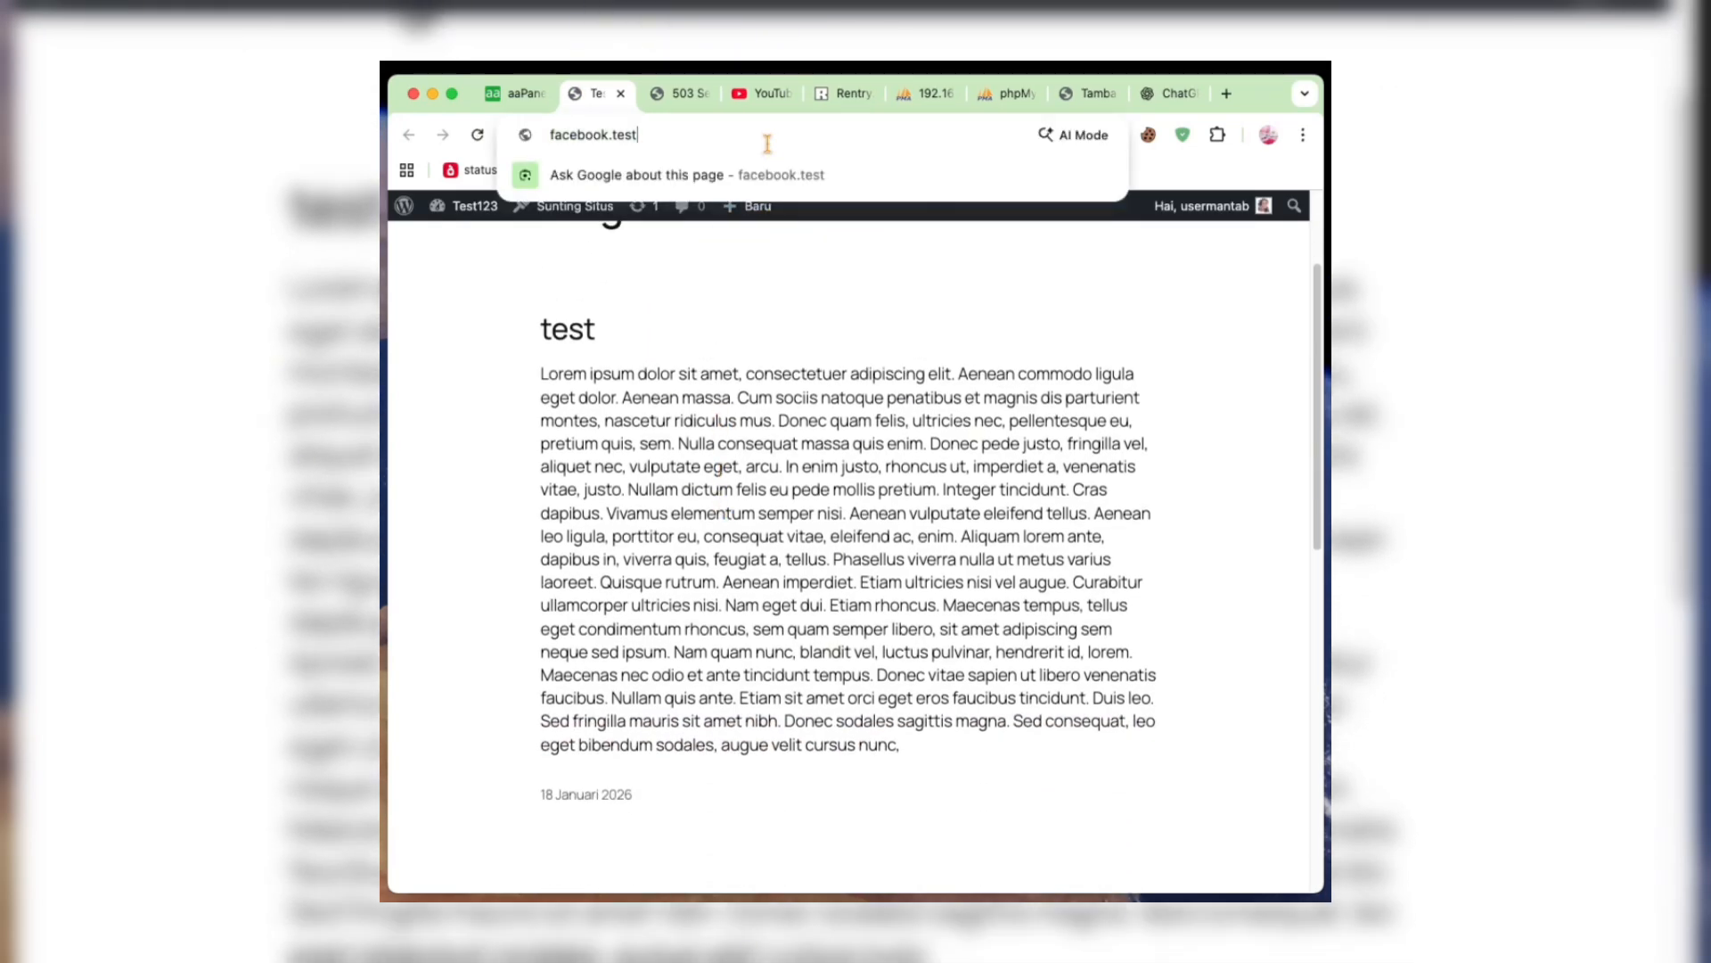
left_click(551, 134)
type("https")
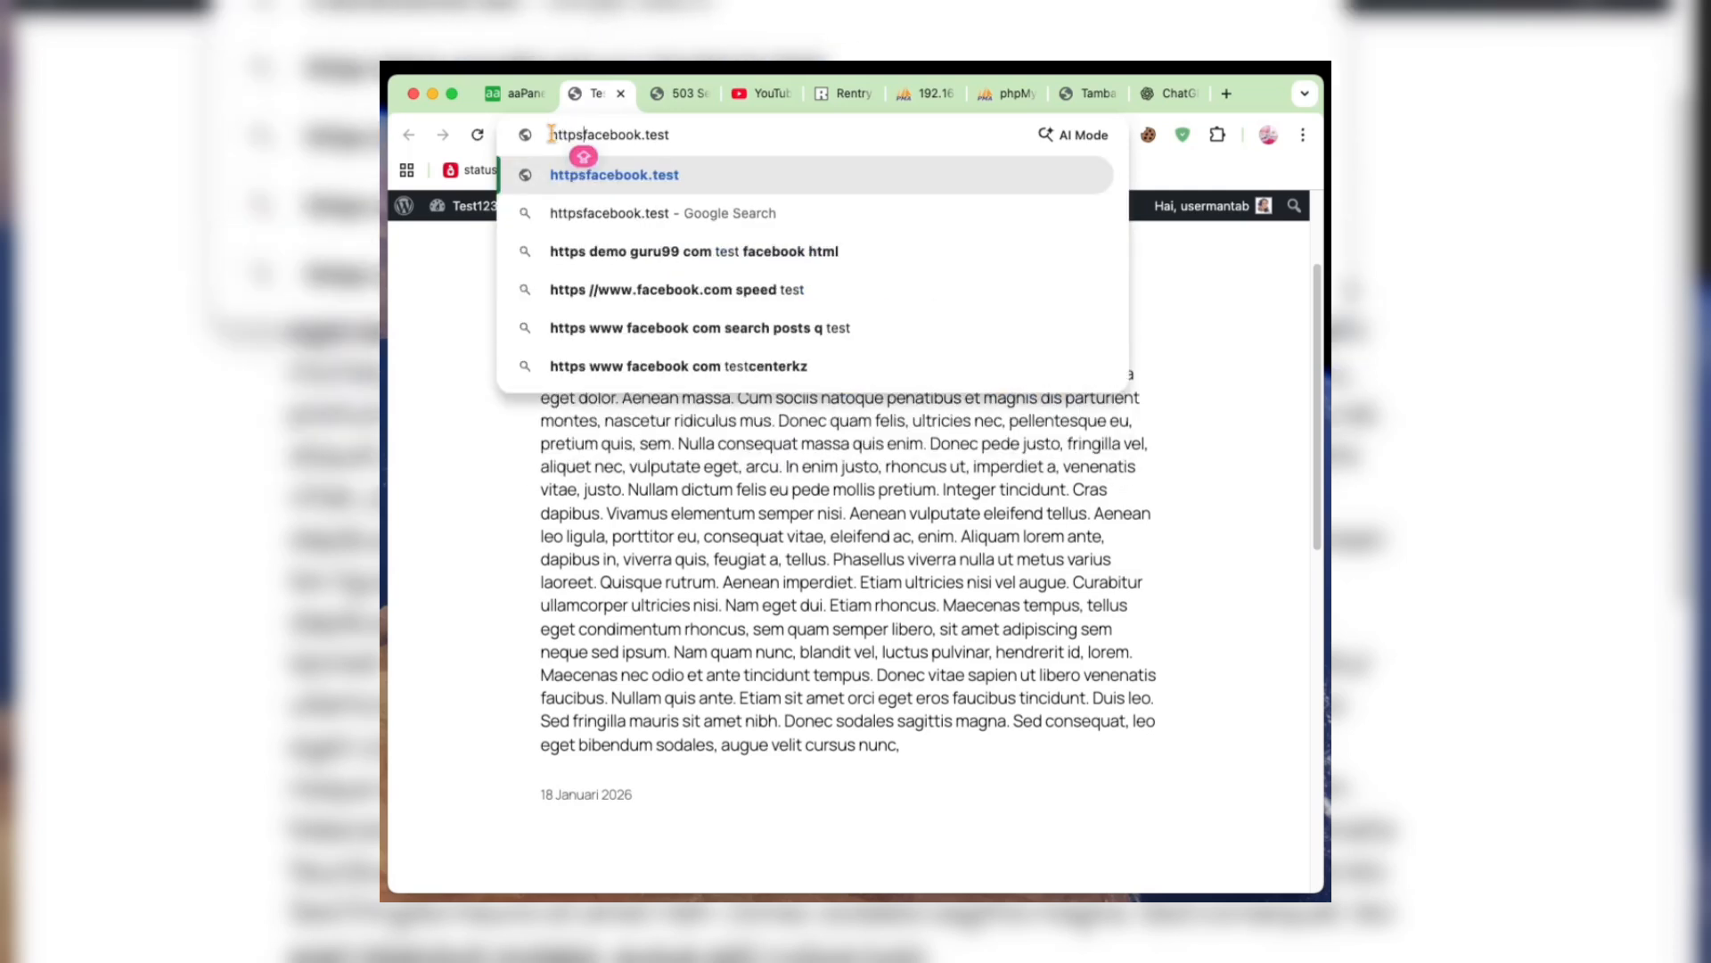
type("://")
key("Return")
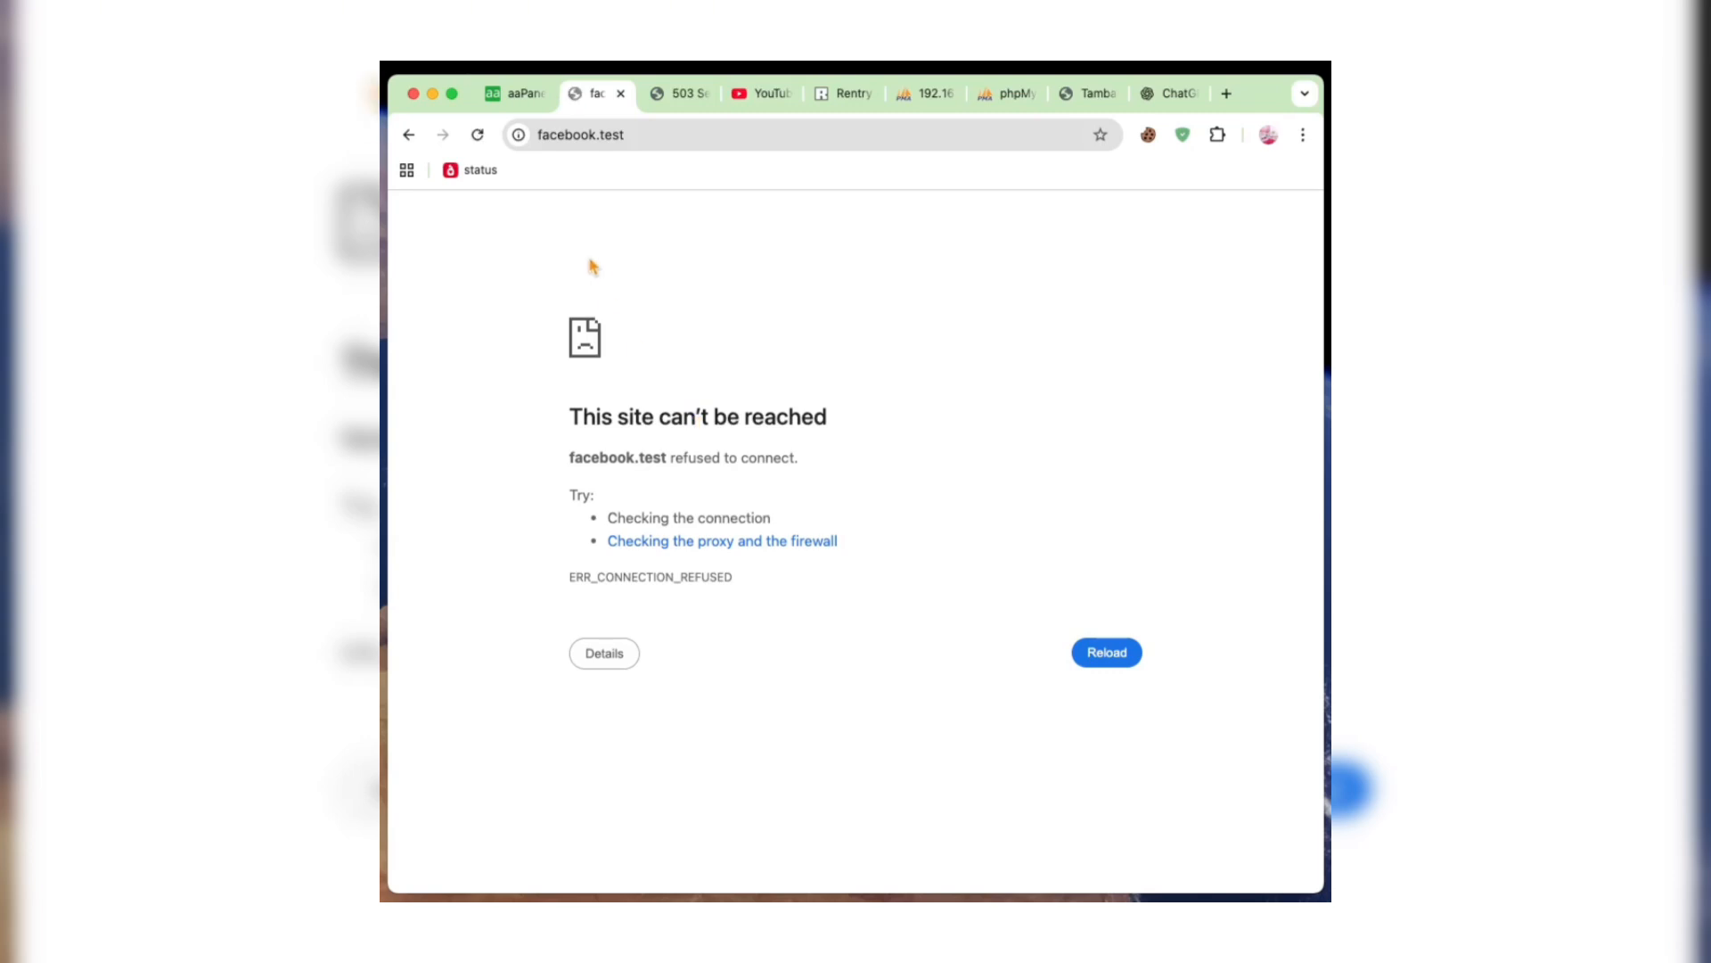
left_click(517, 93)
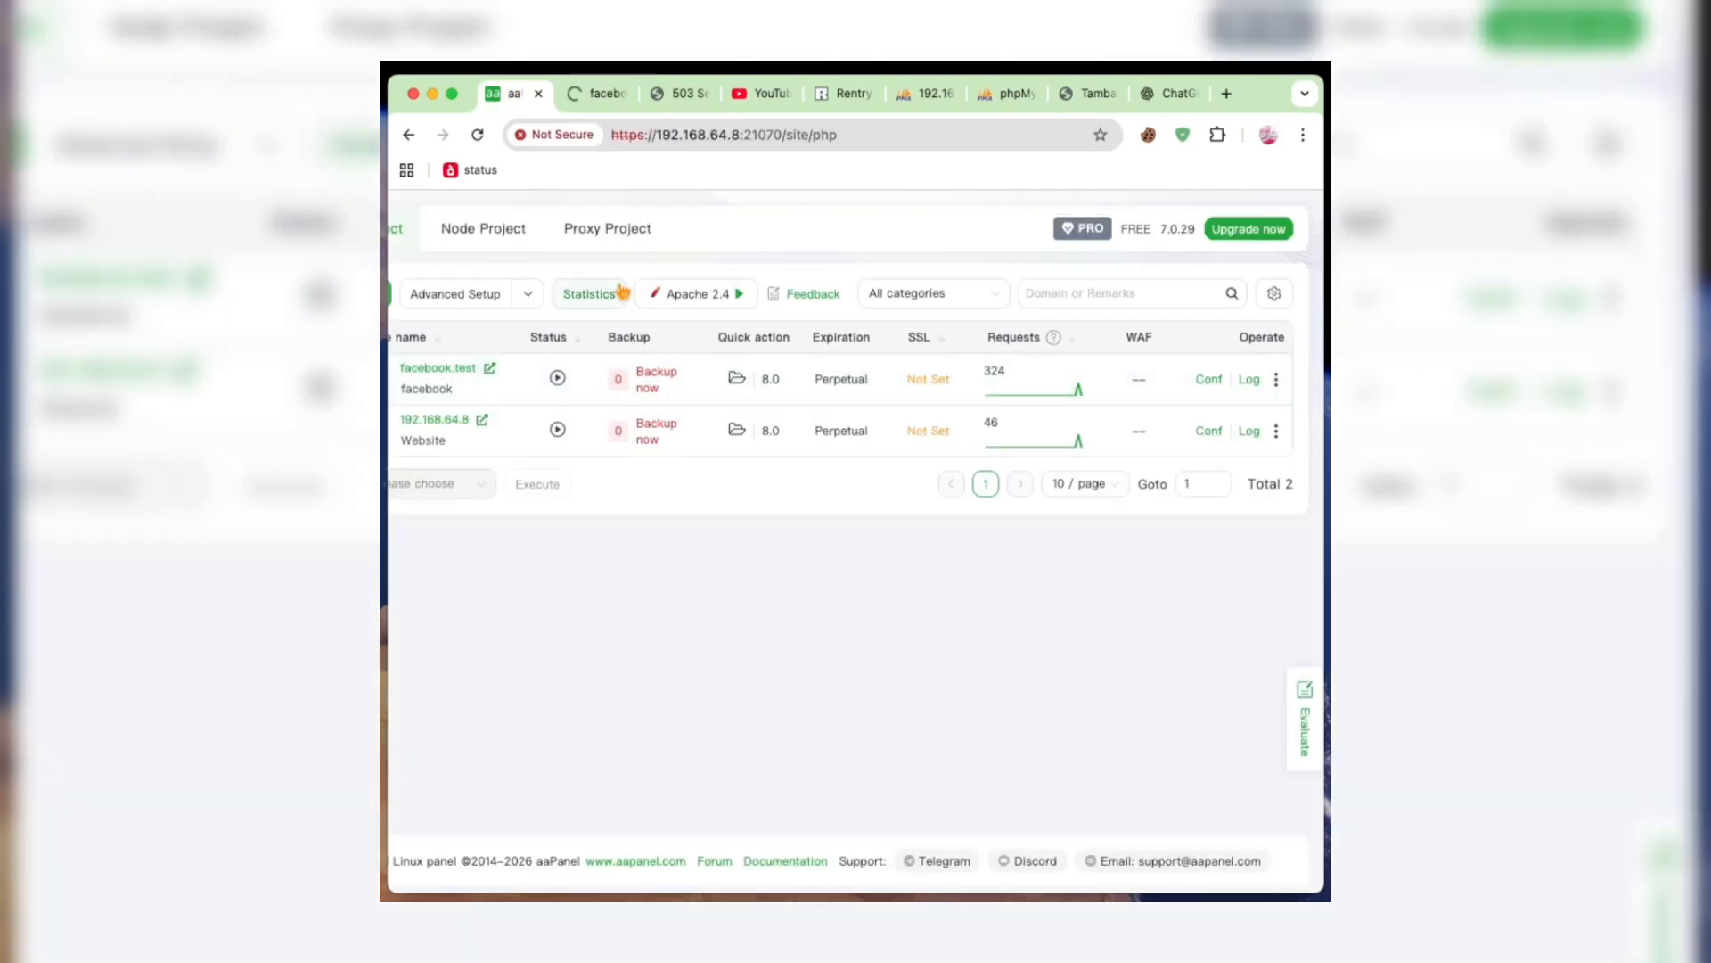
- Examine the facebook.test site's configuration file down to its end, then close the site settings
left_click(1211, 382)
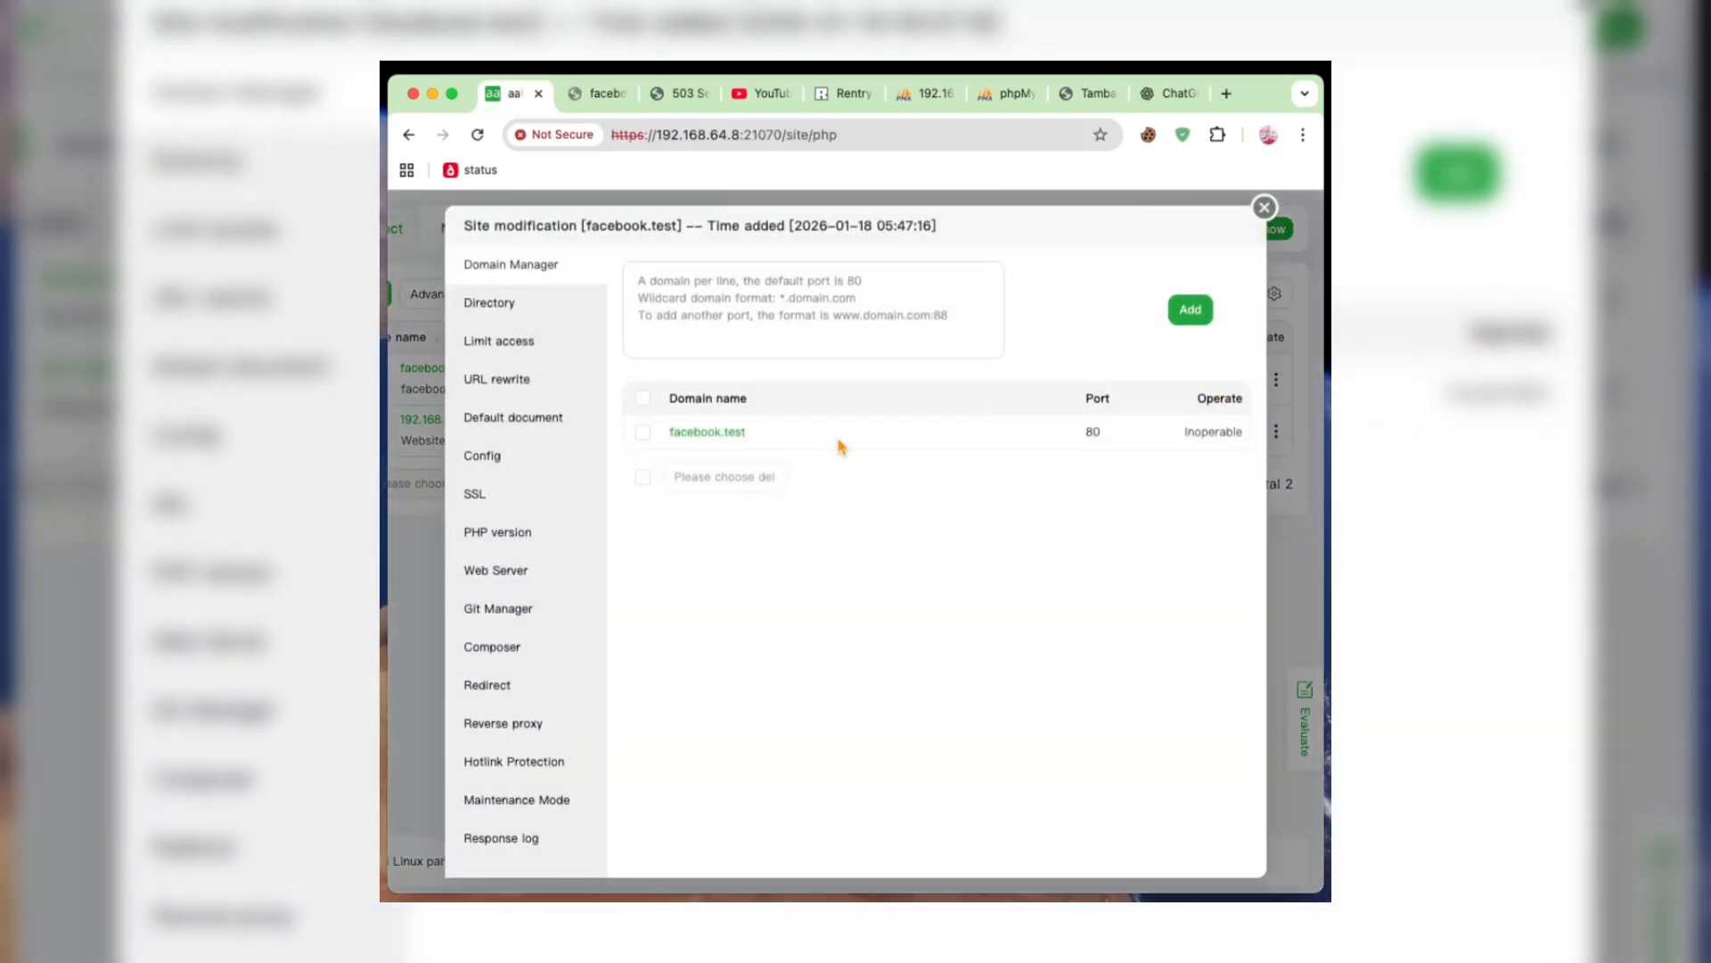
left_click(524, 456)
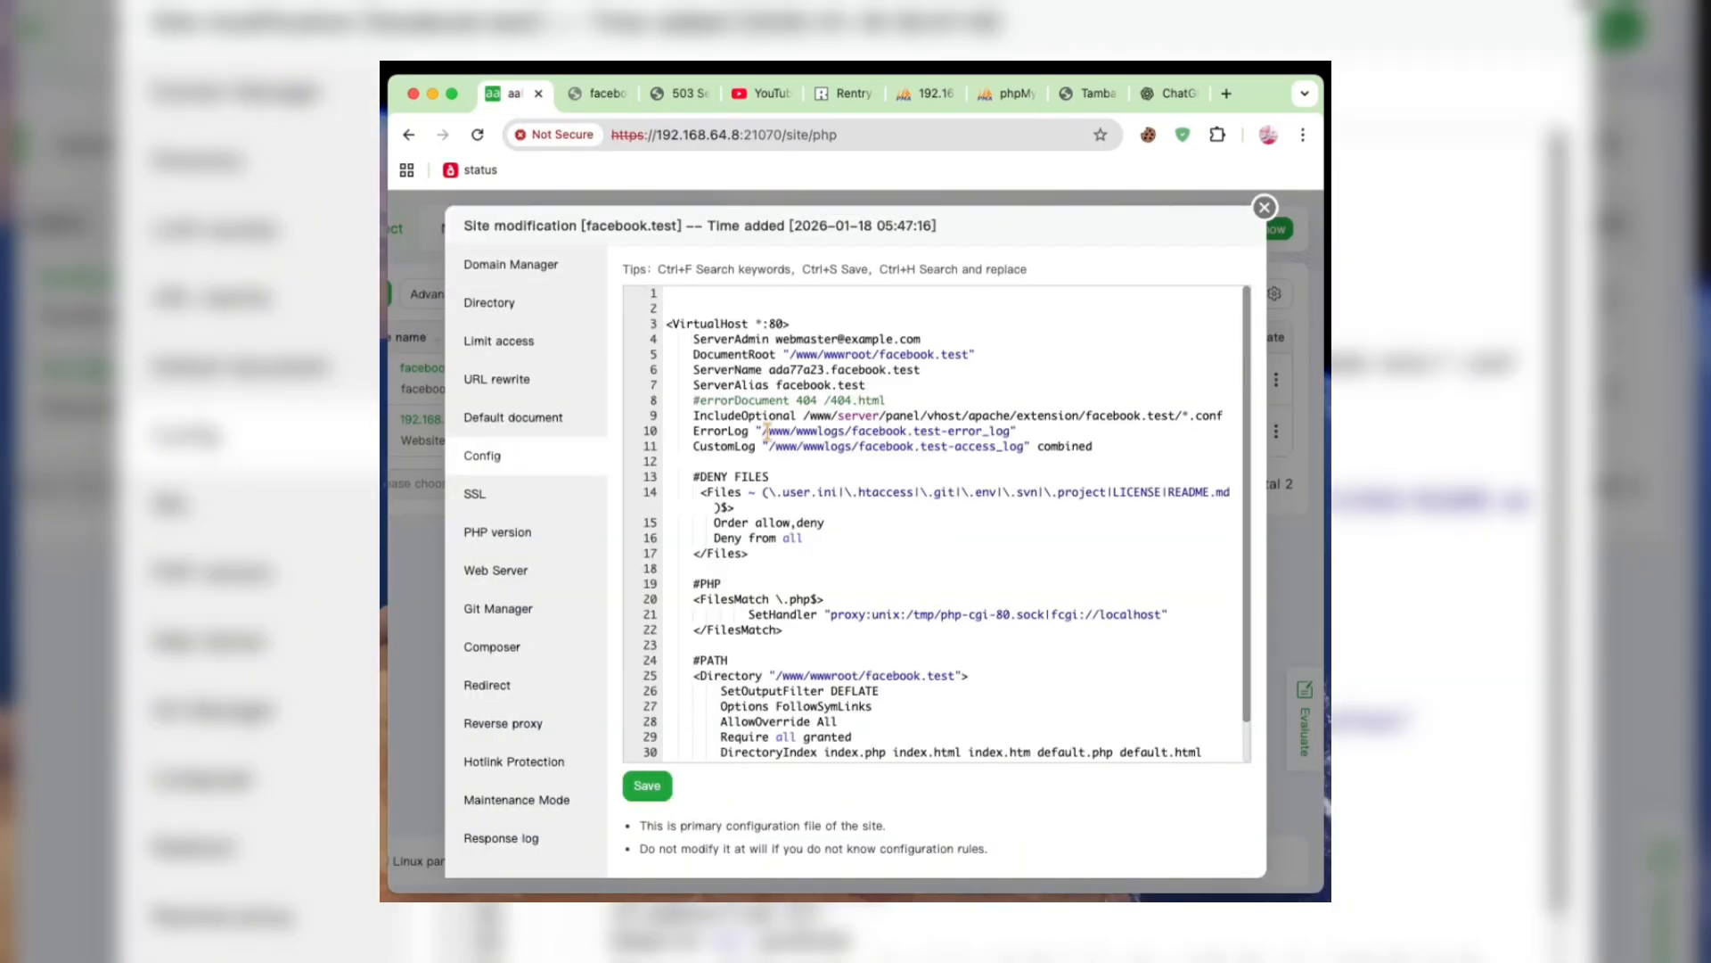
scroll(826, 472, "down", 2)
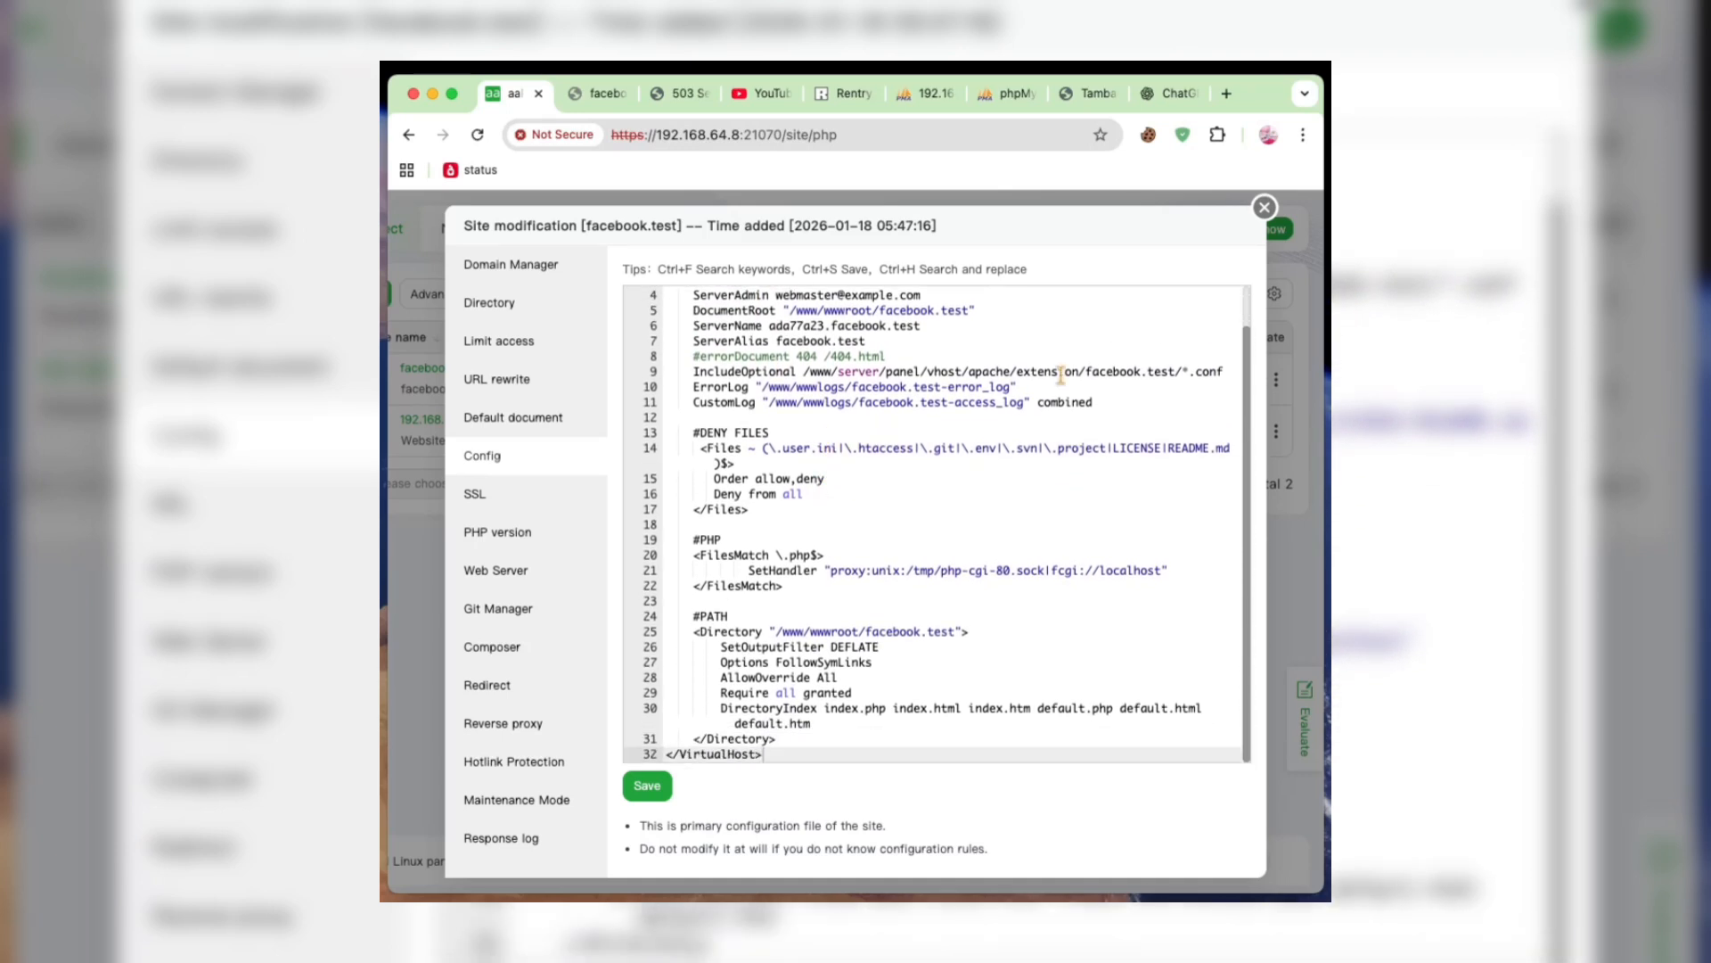
left_click(1264, 209)
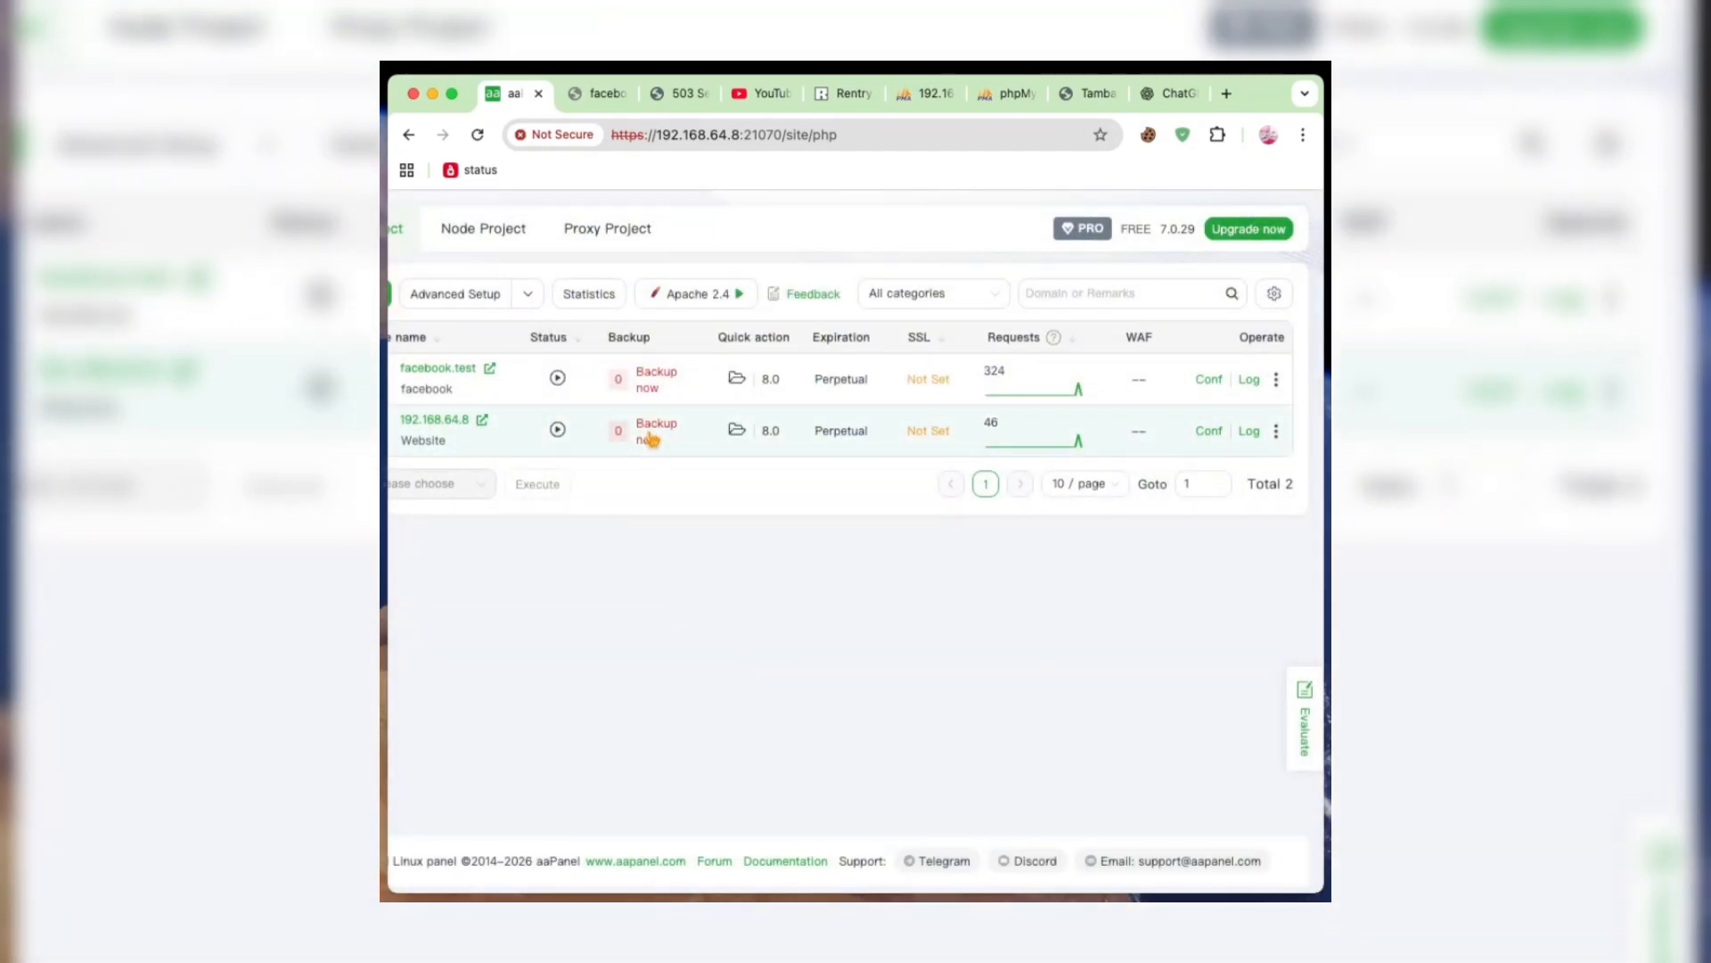
- Find the mkcert installation and certificate creation commands in the rentry.co notes
left_click(846, 96)
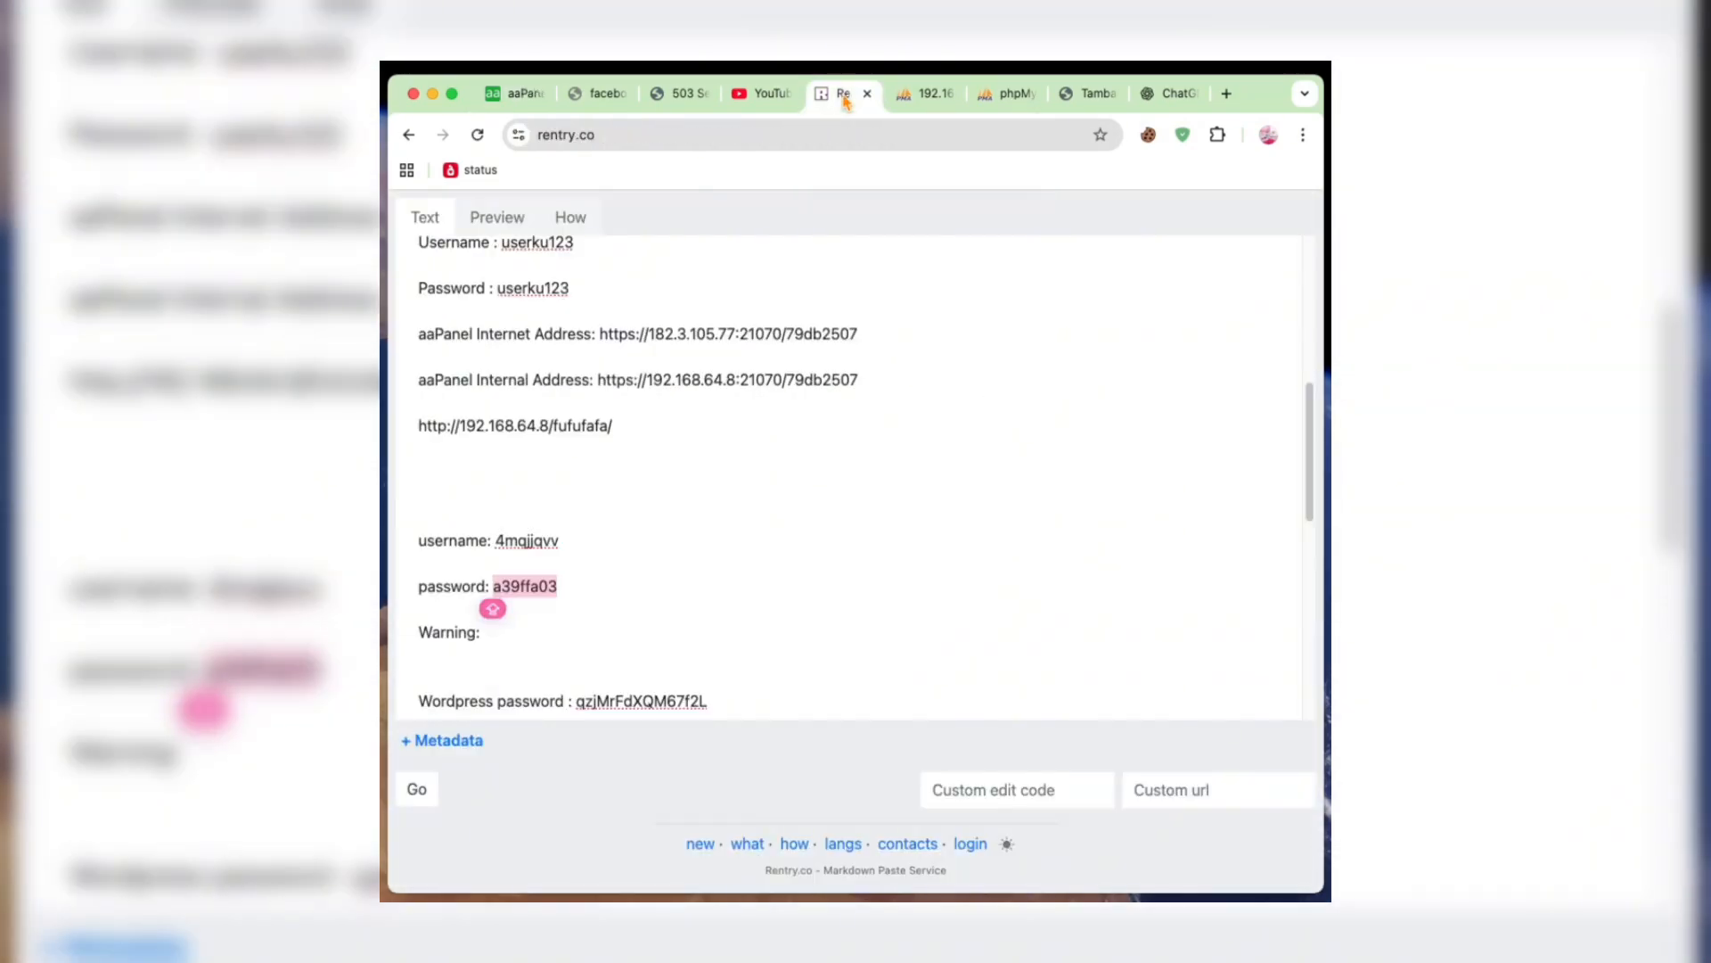
scroll(787, 364, "down", 4)
scroll(787, 363, "down", 3)
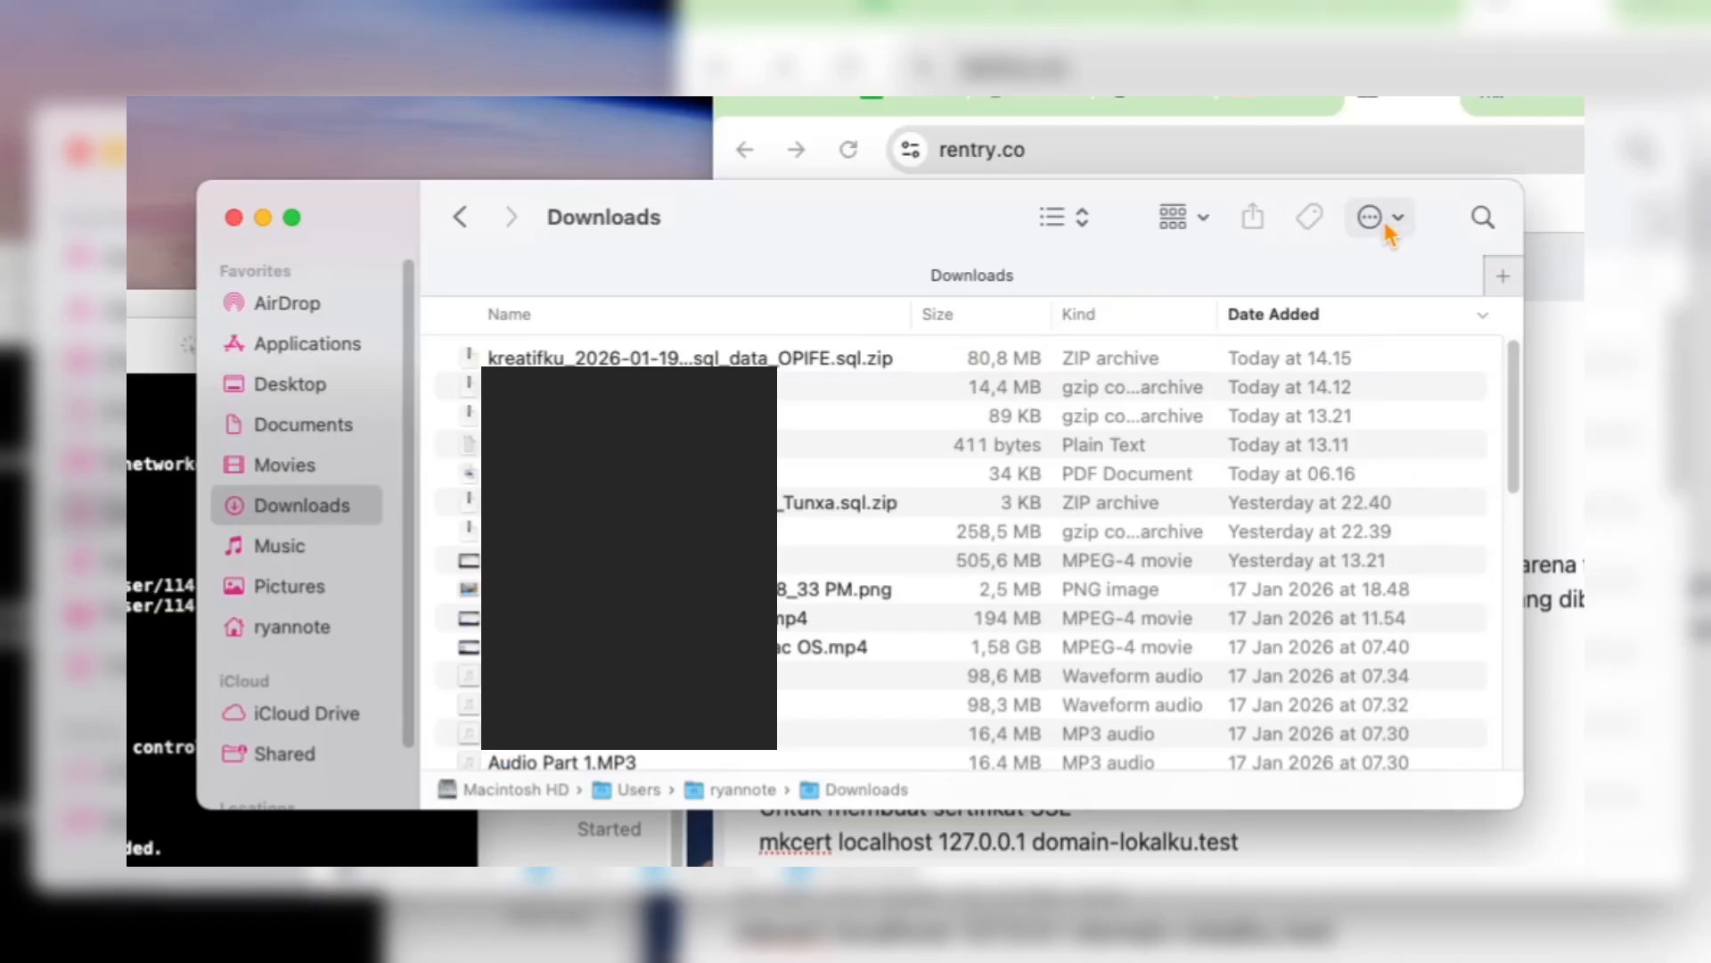
- Create a folder named SERTIFIKAT in Downloads in Finder and open it
left_click(1385, 225)
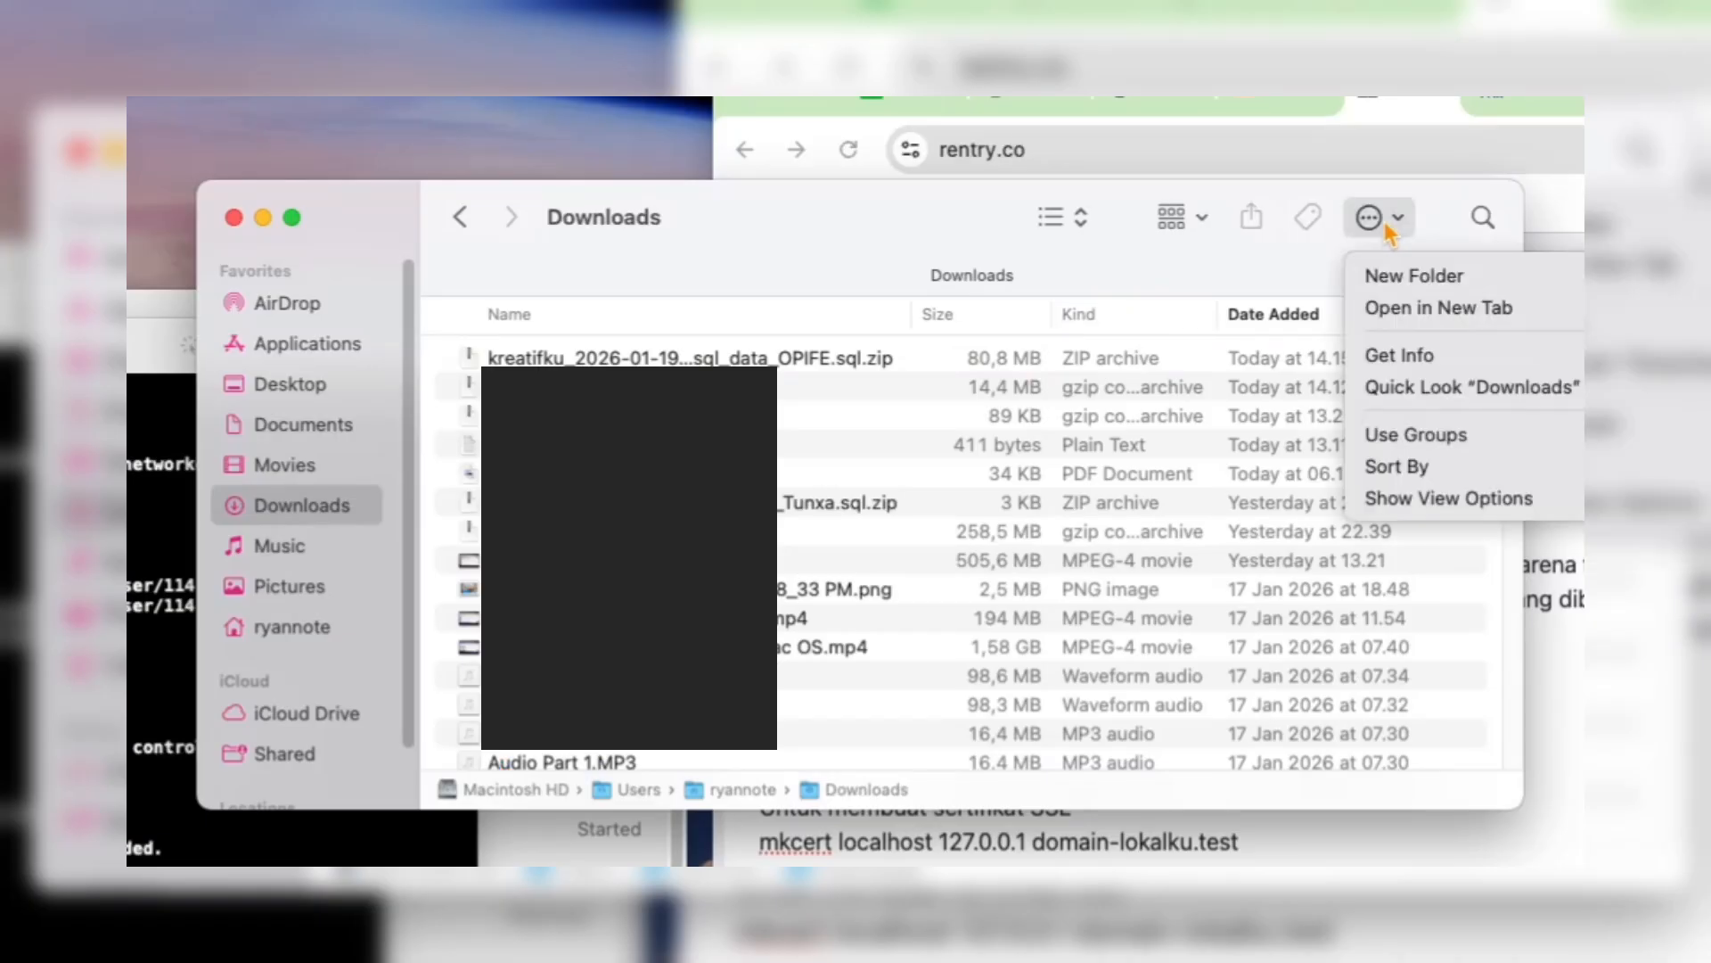
left_click(1412, 278)
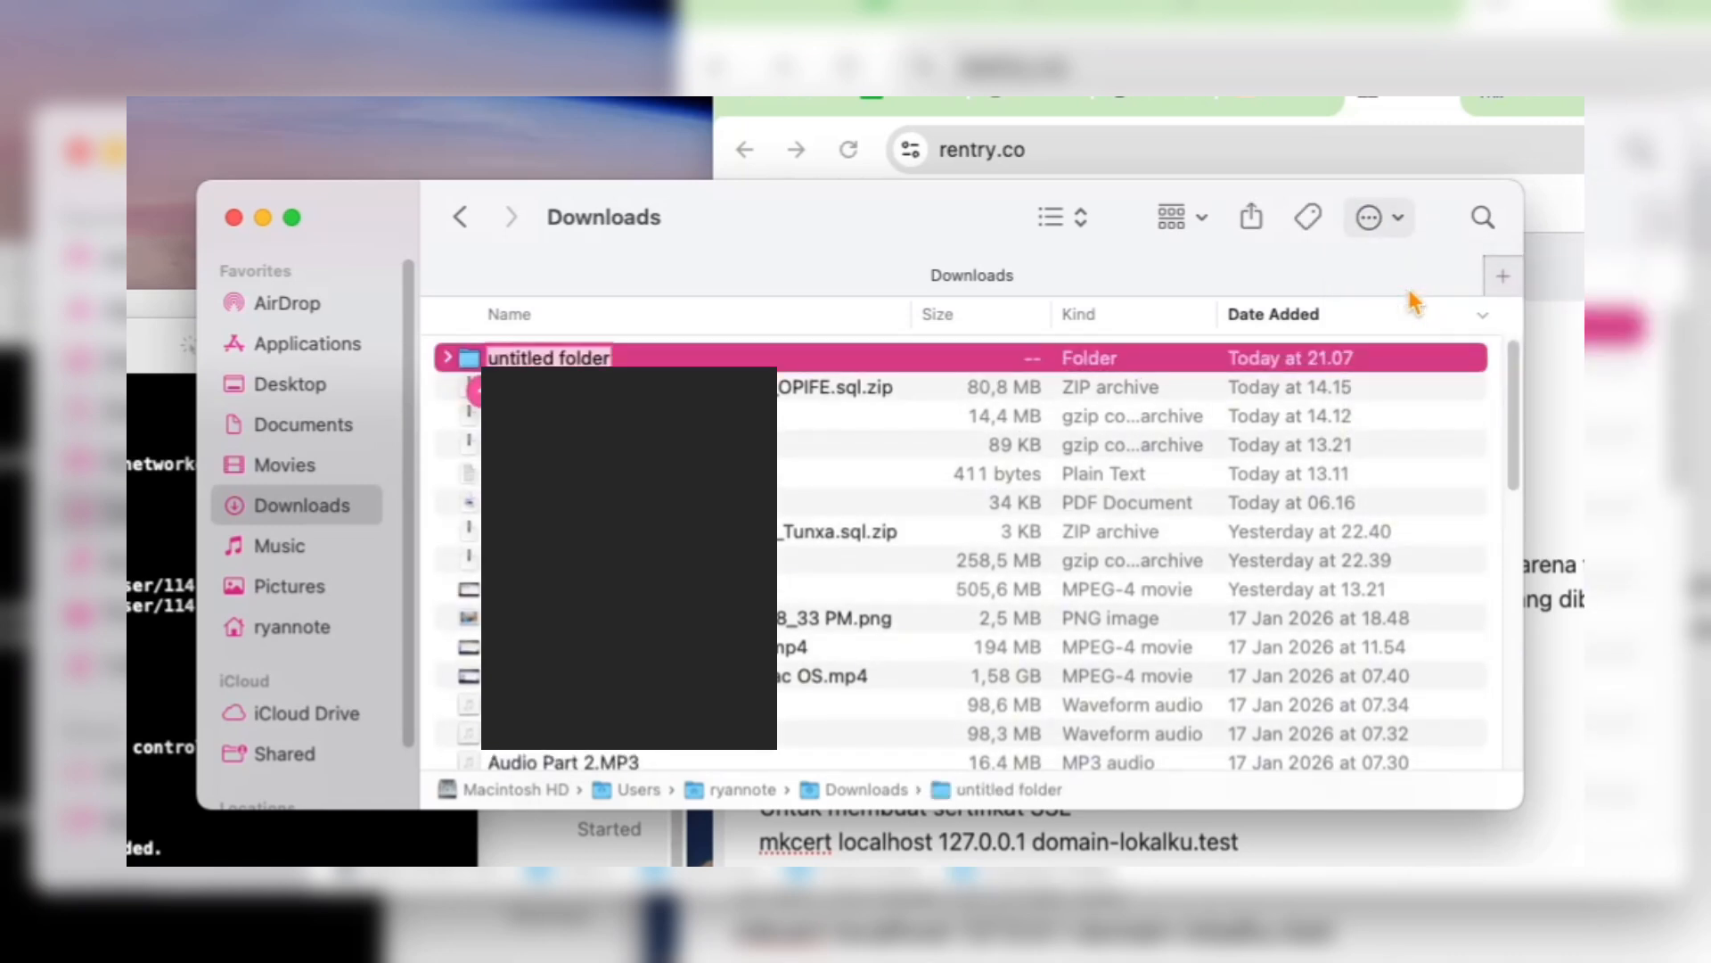
type("SERTIFIKAT")
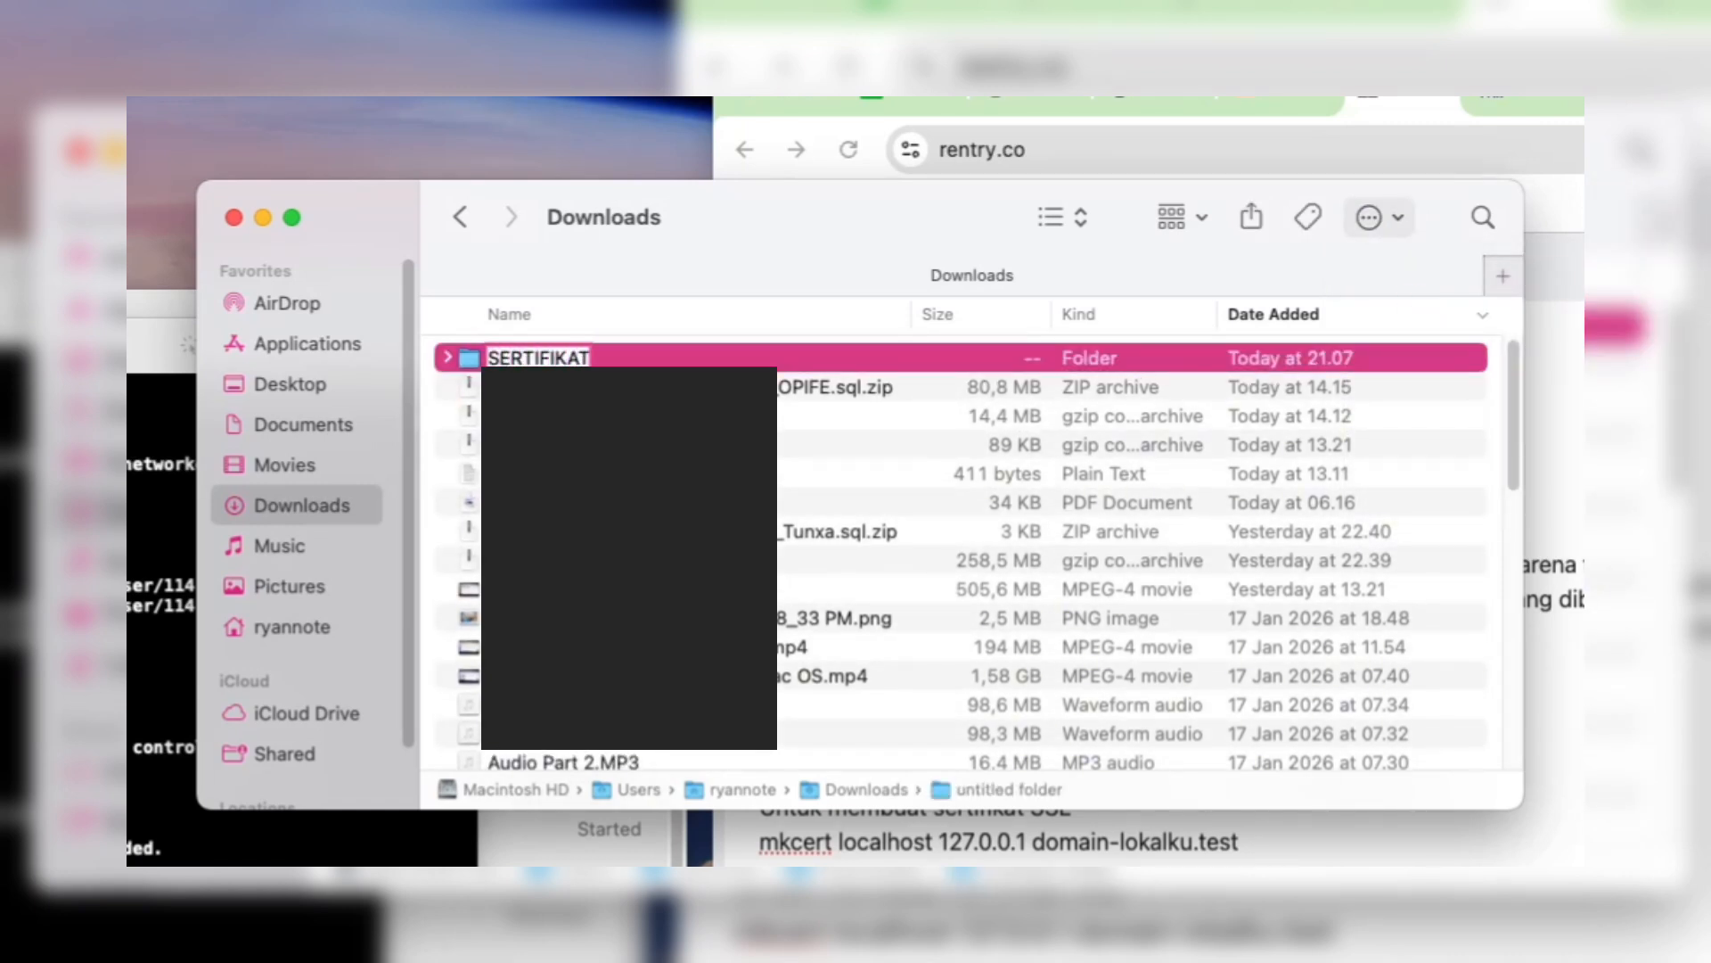
key("Return")
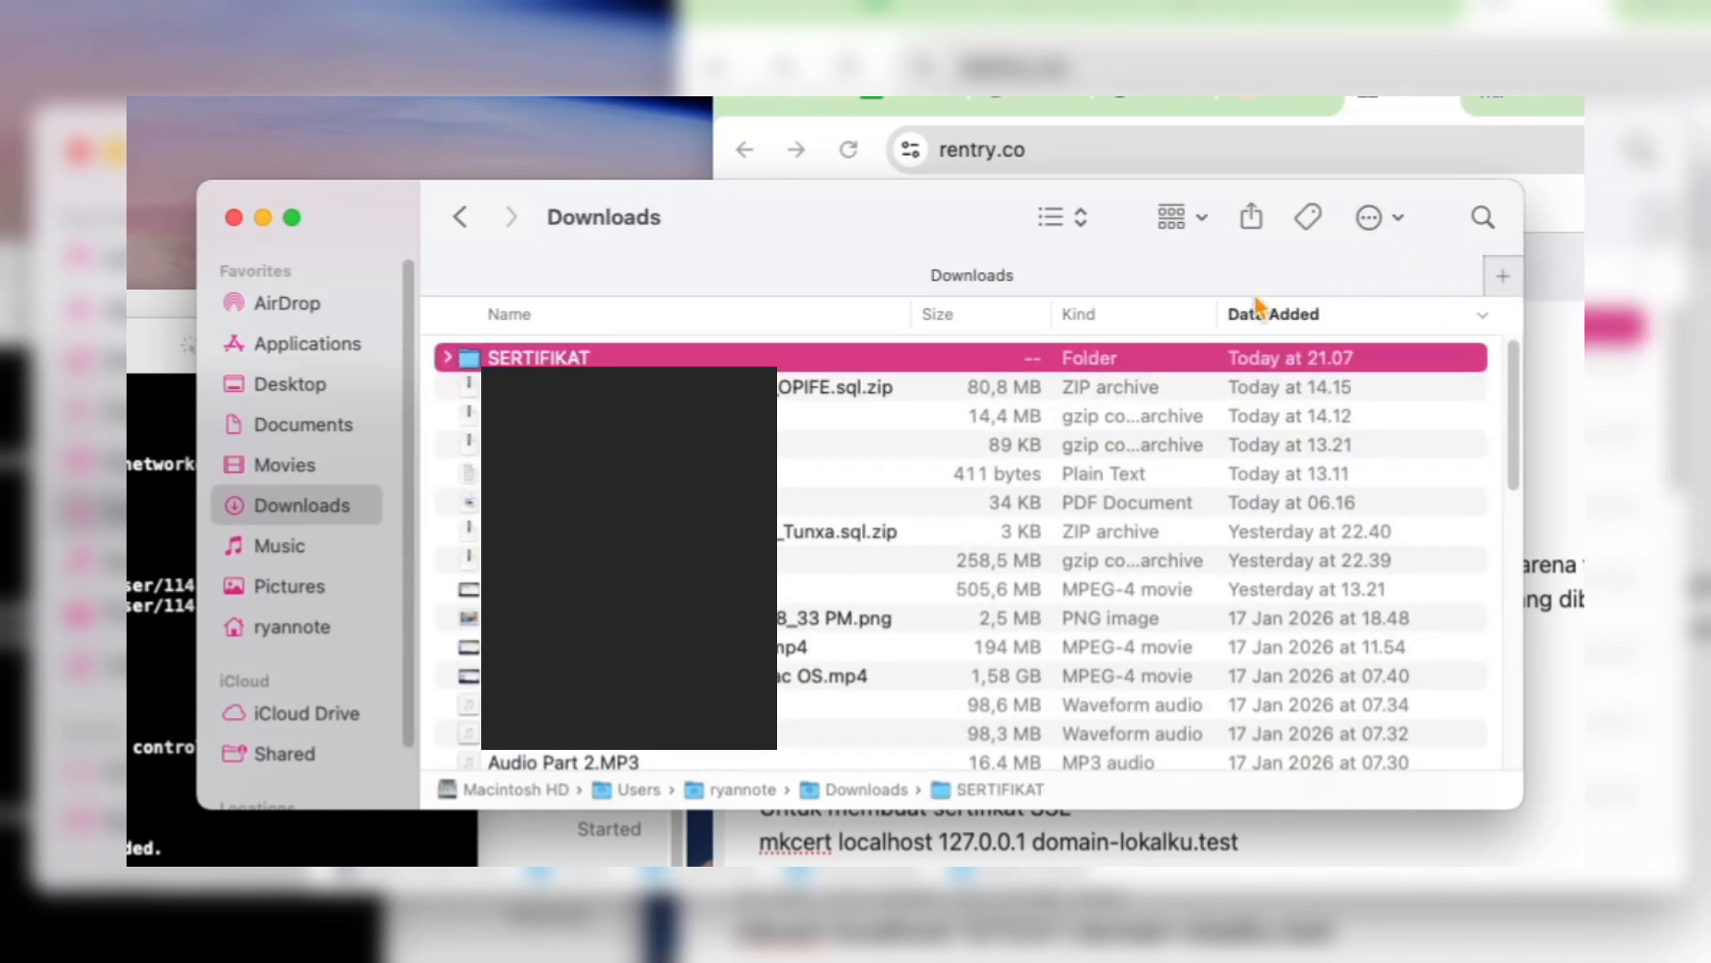
double_click(992, 360)
right_click(613, 378)
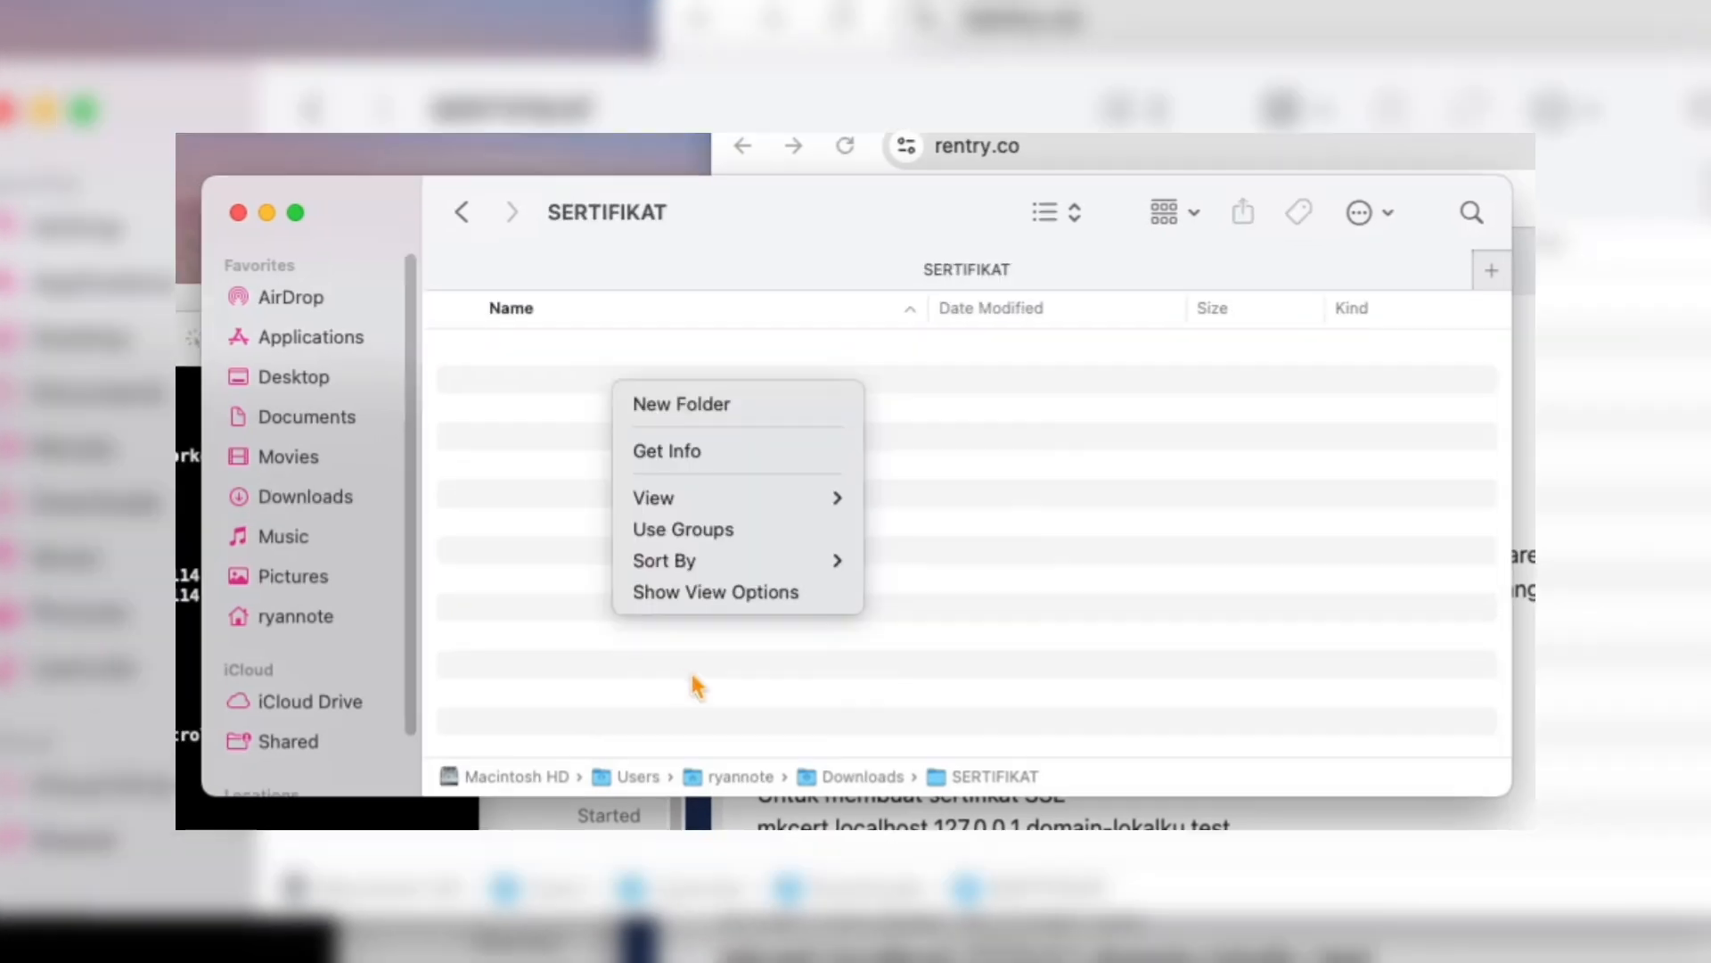
left_click(841, 662)
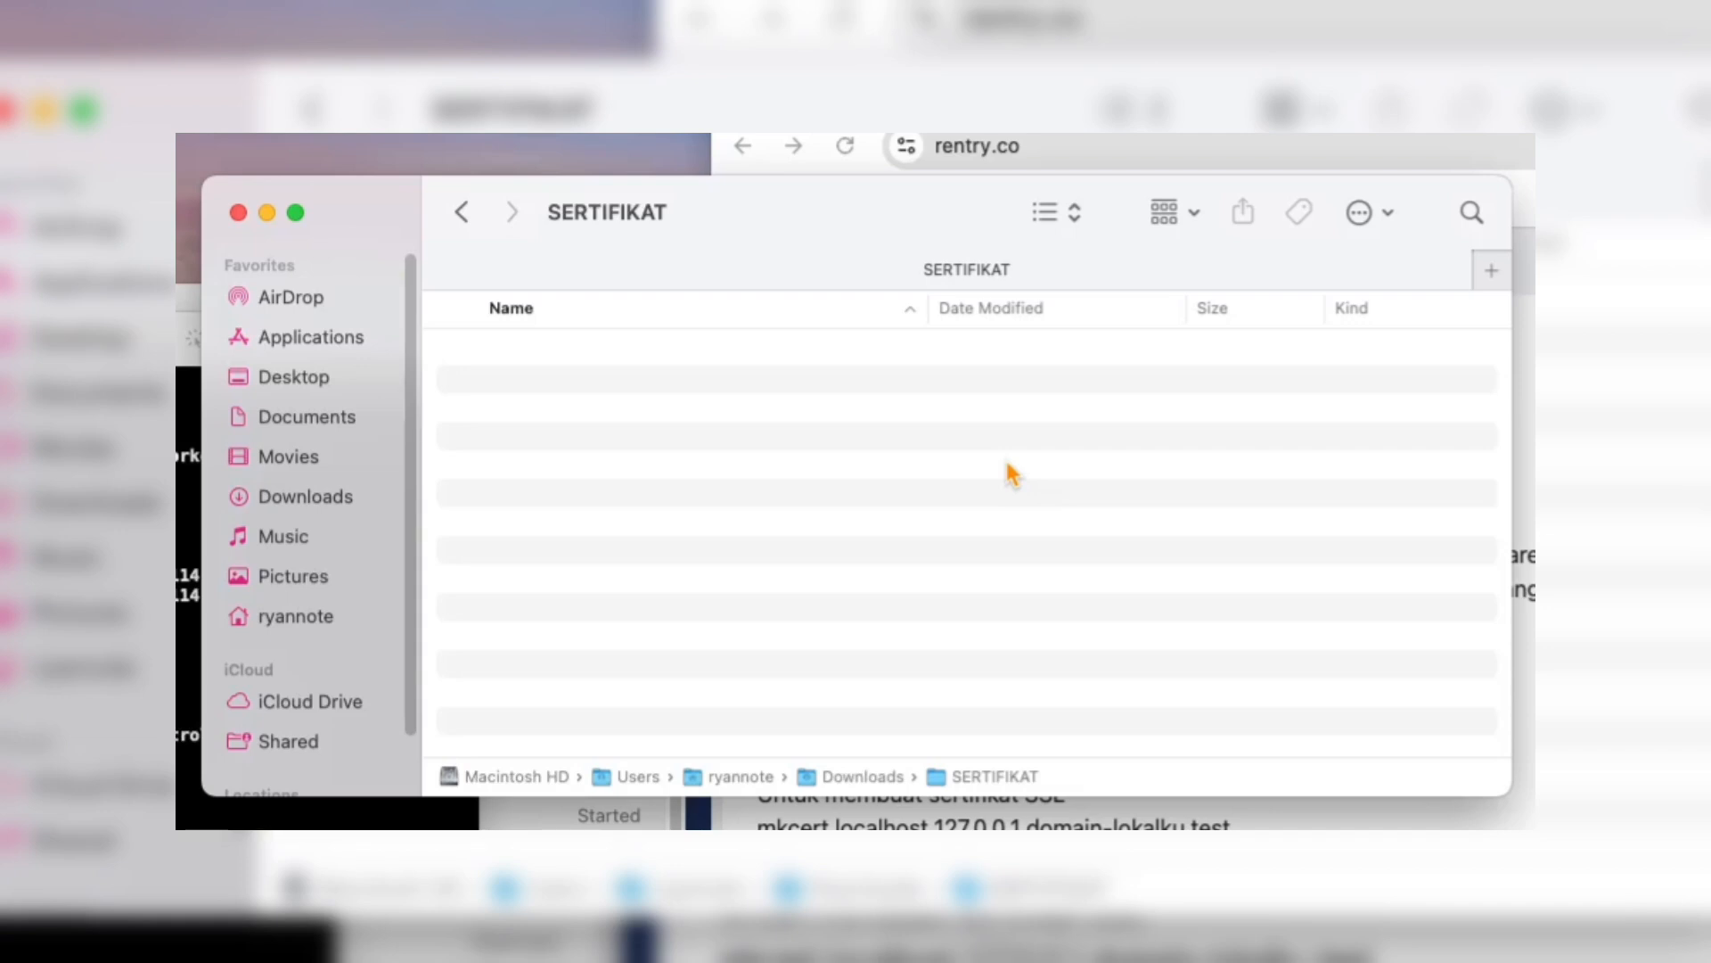
- Open Terminal and change the working directory to Downloads/SERTIFIKAT
key("super+space")
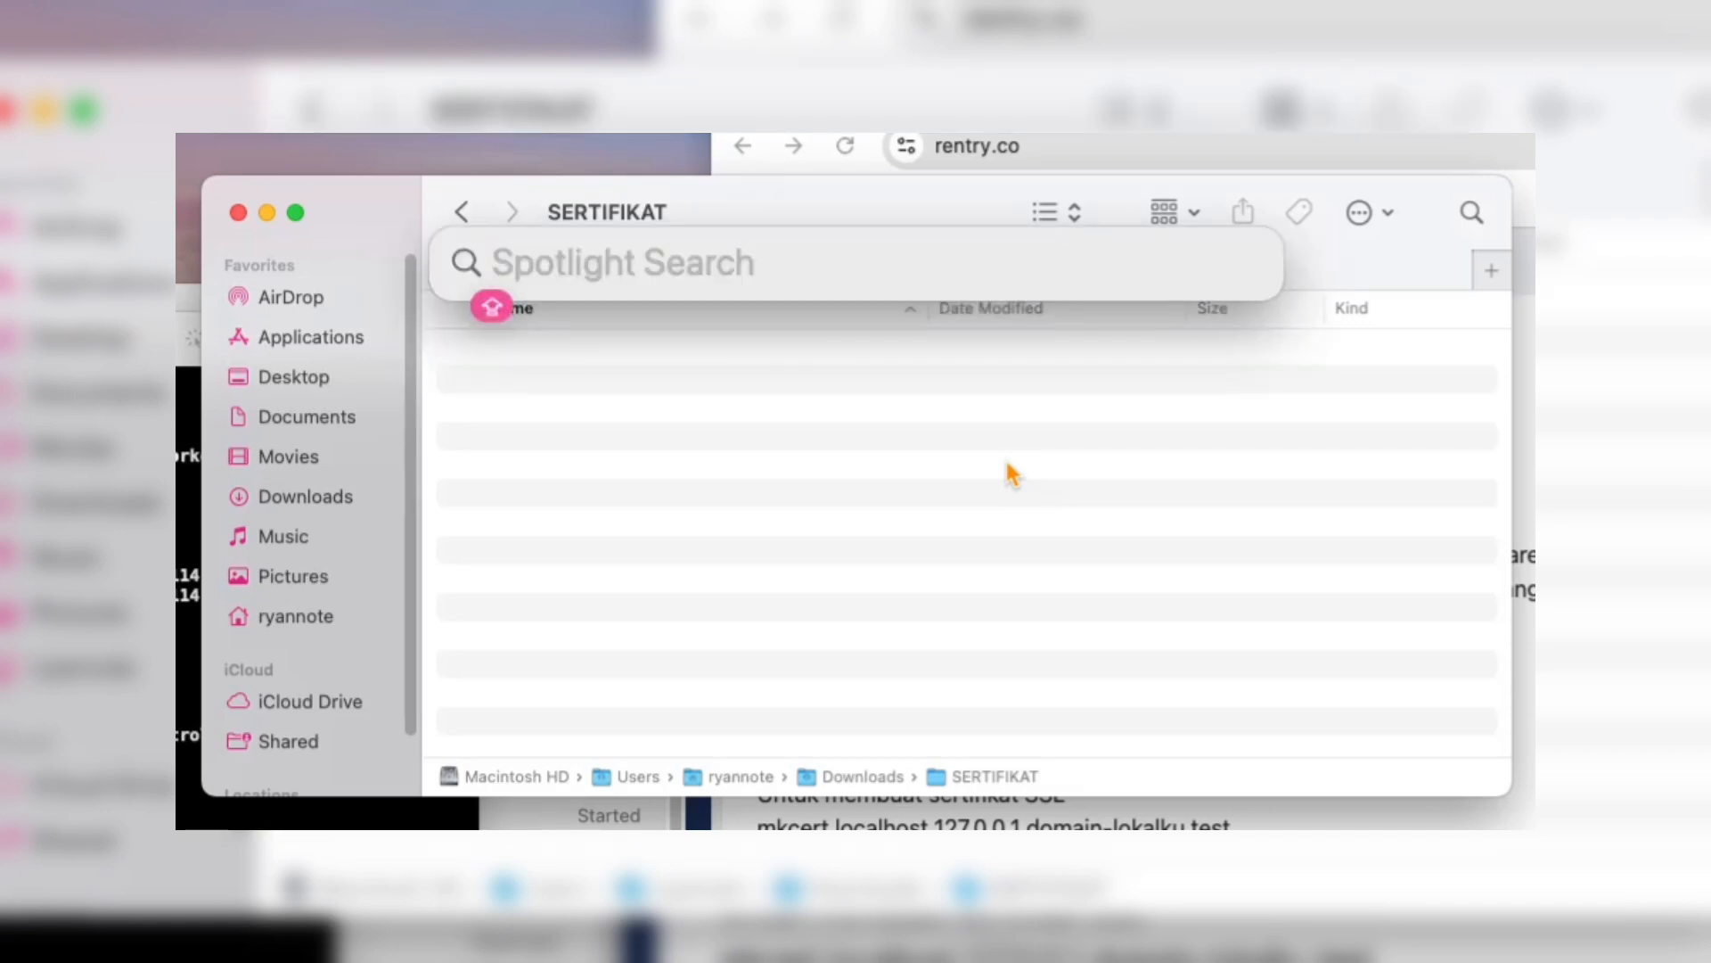
type("TER")
key("Return")
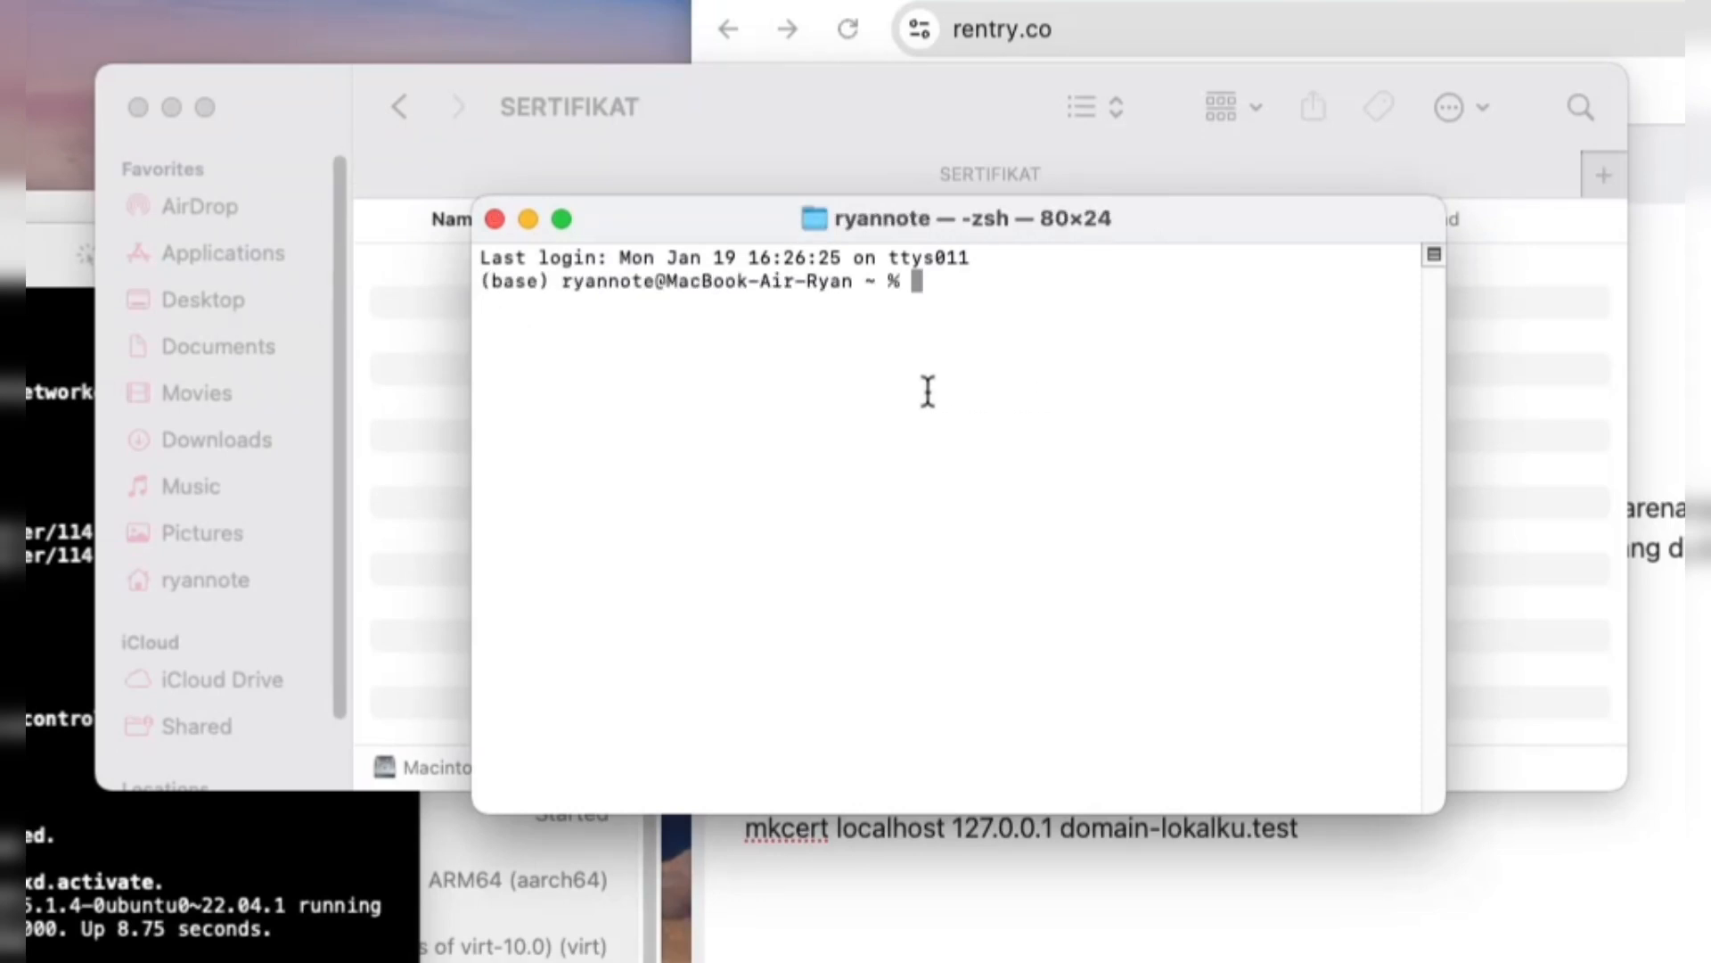
type("cd Download")
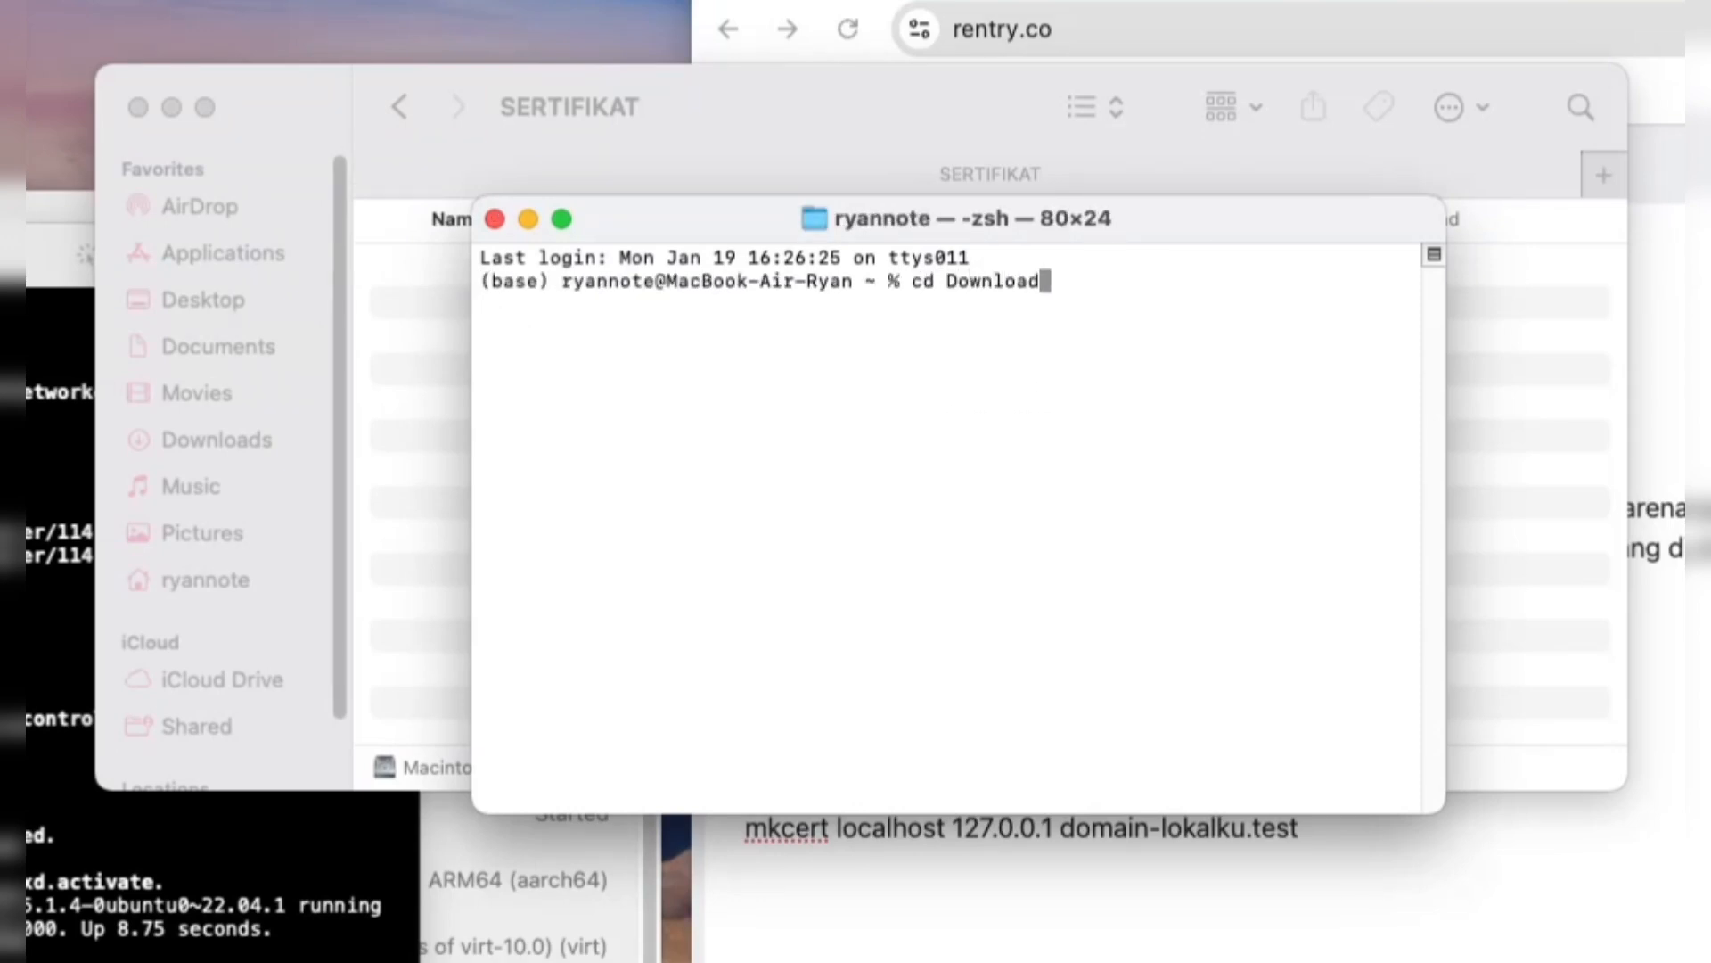
type("s/SERTIFIKAT")
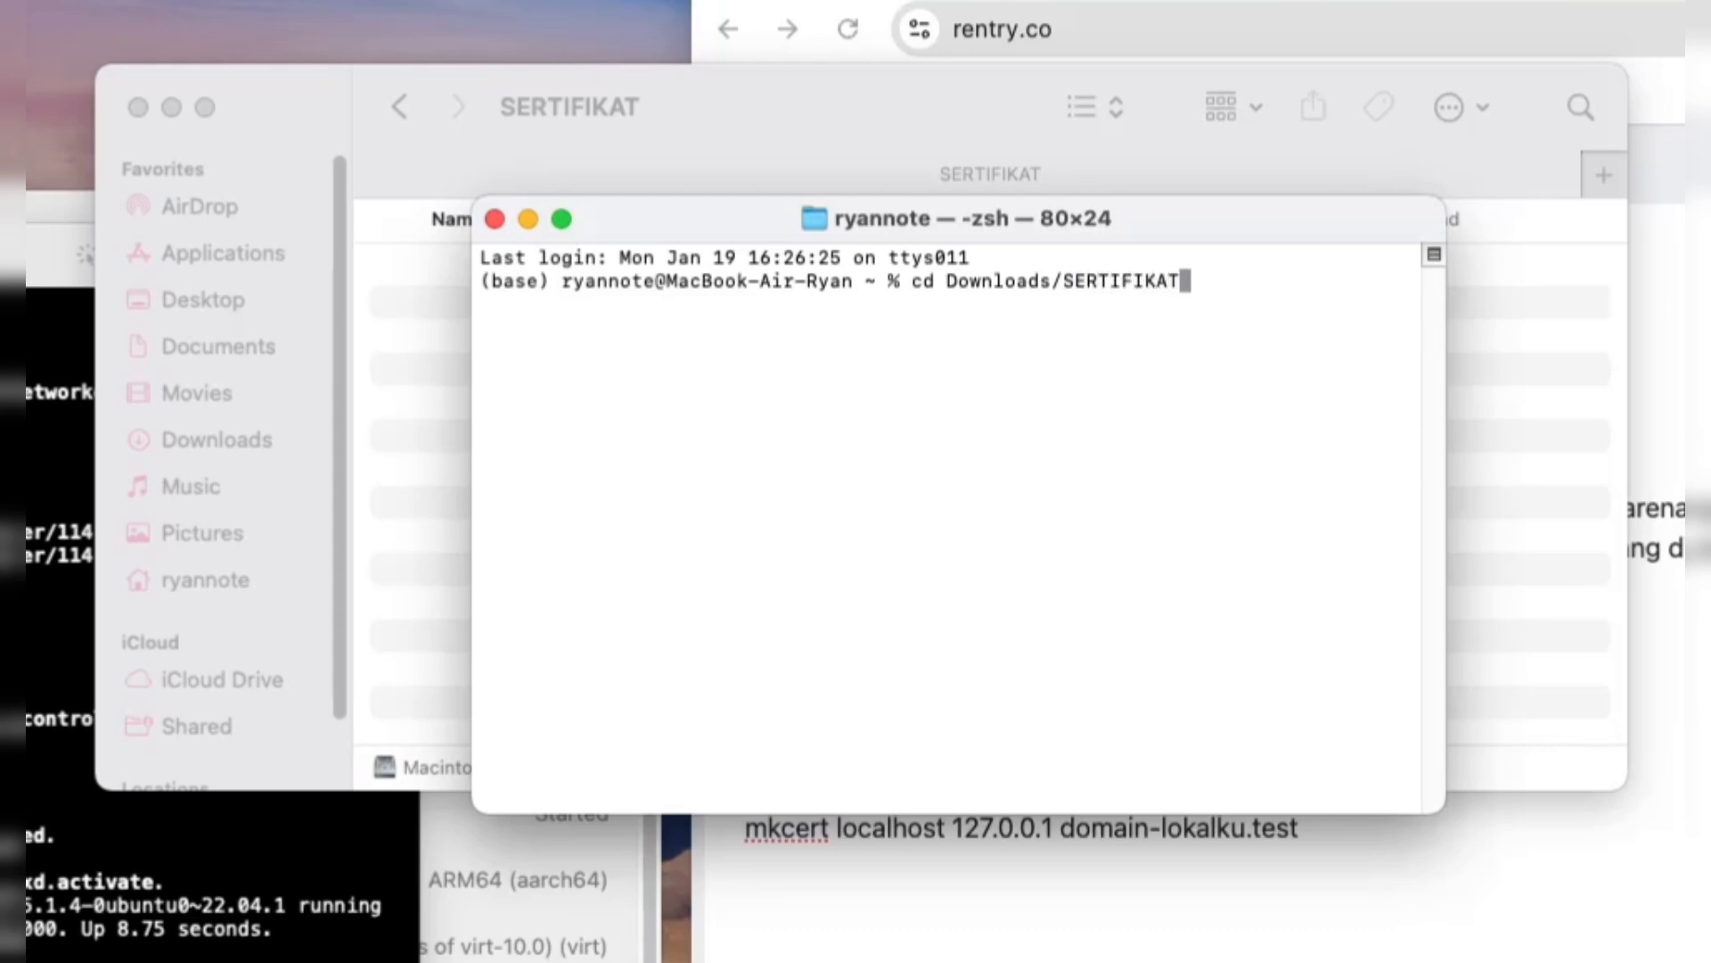
key("Return")
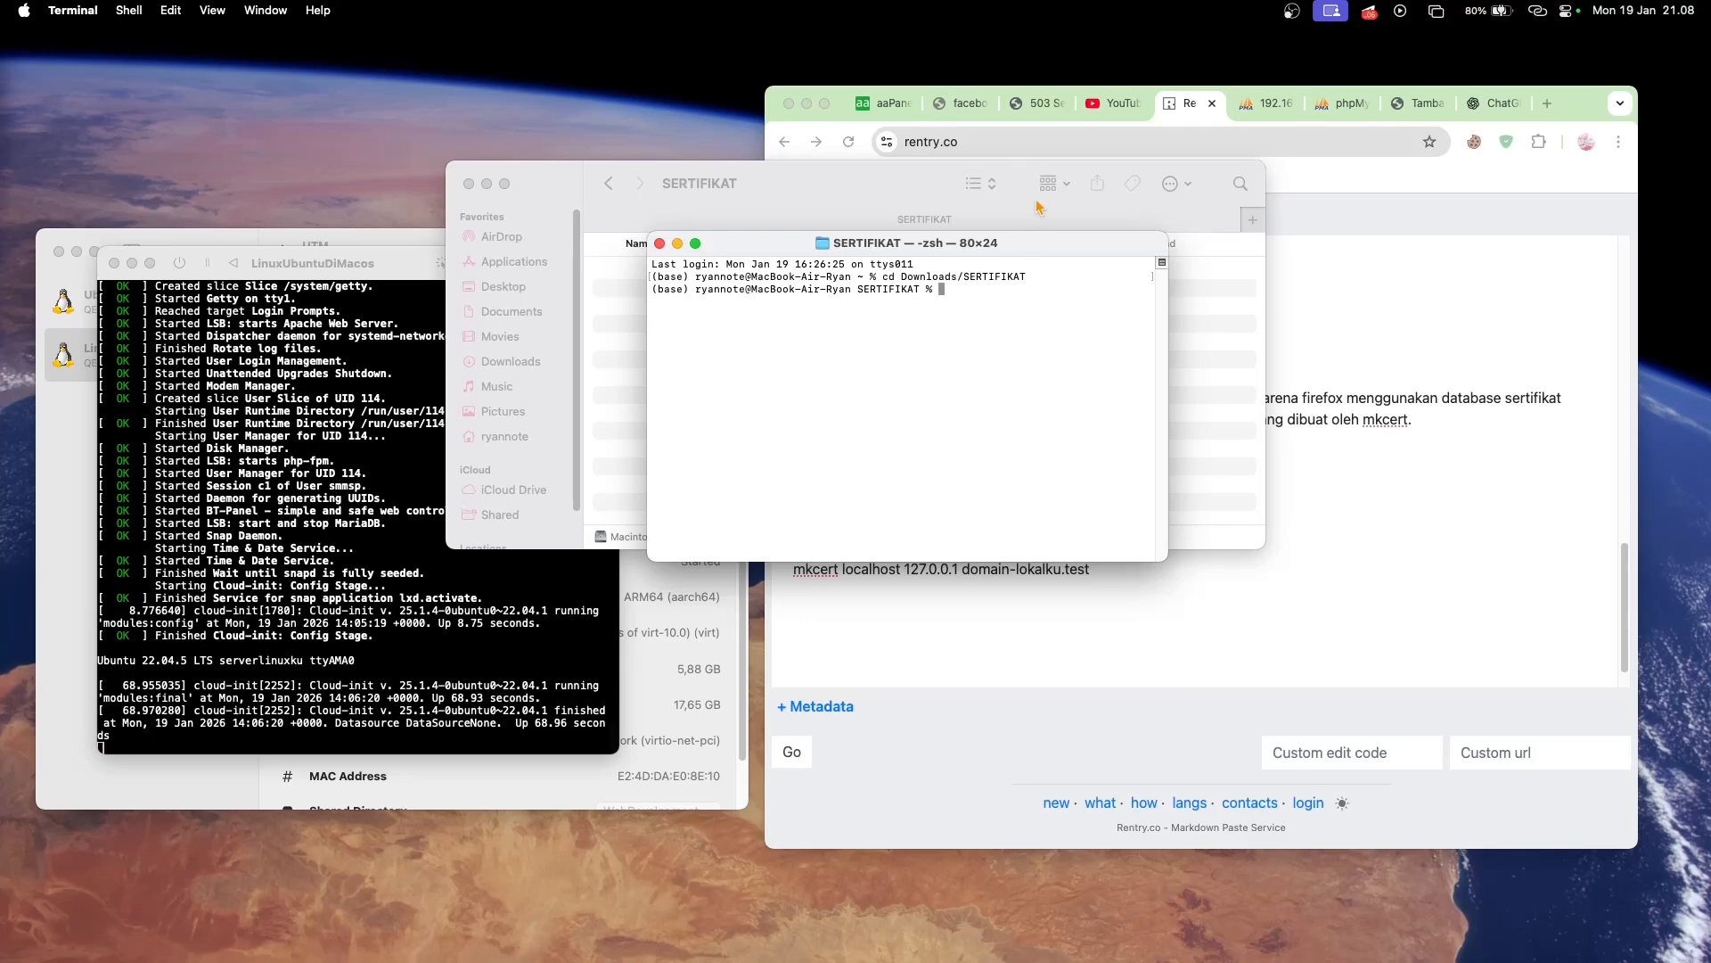
- Move the Finder and Terminal windows clear of the notes and run the notes' brew install mkcert command in the terminal
left_click_drag(1211, 175, 853, 448)
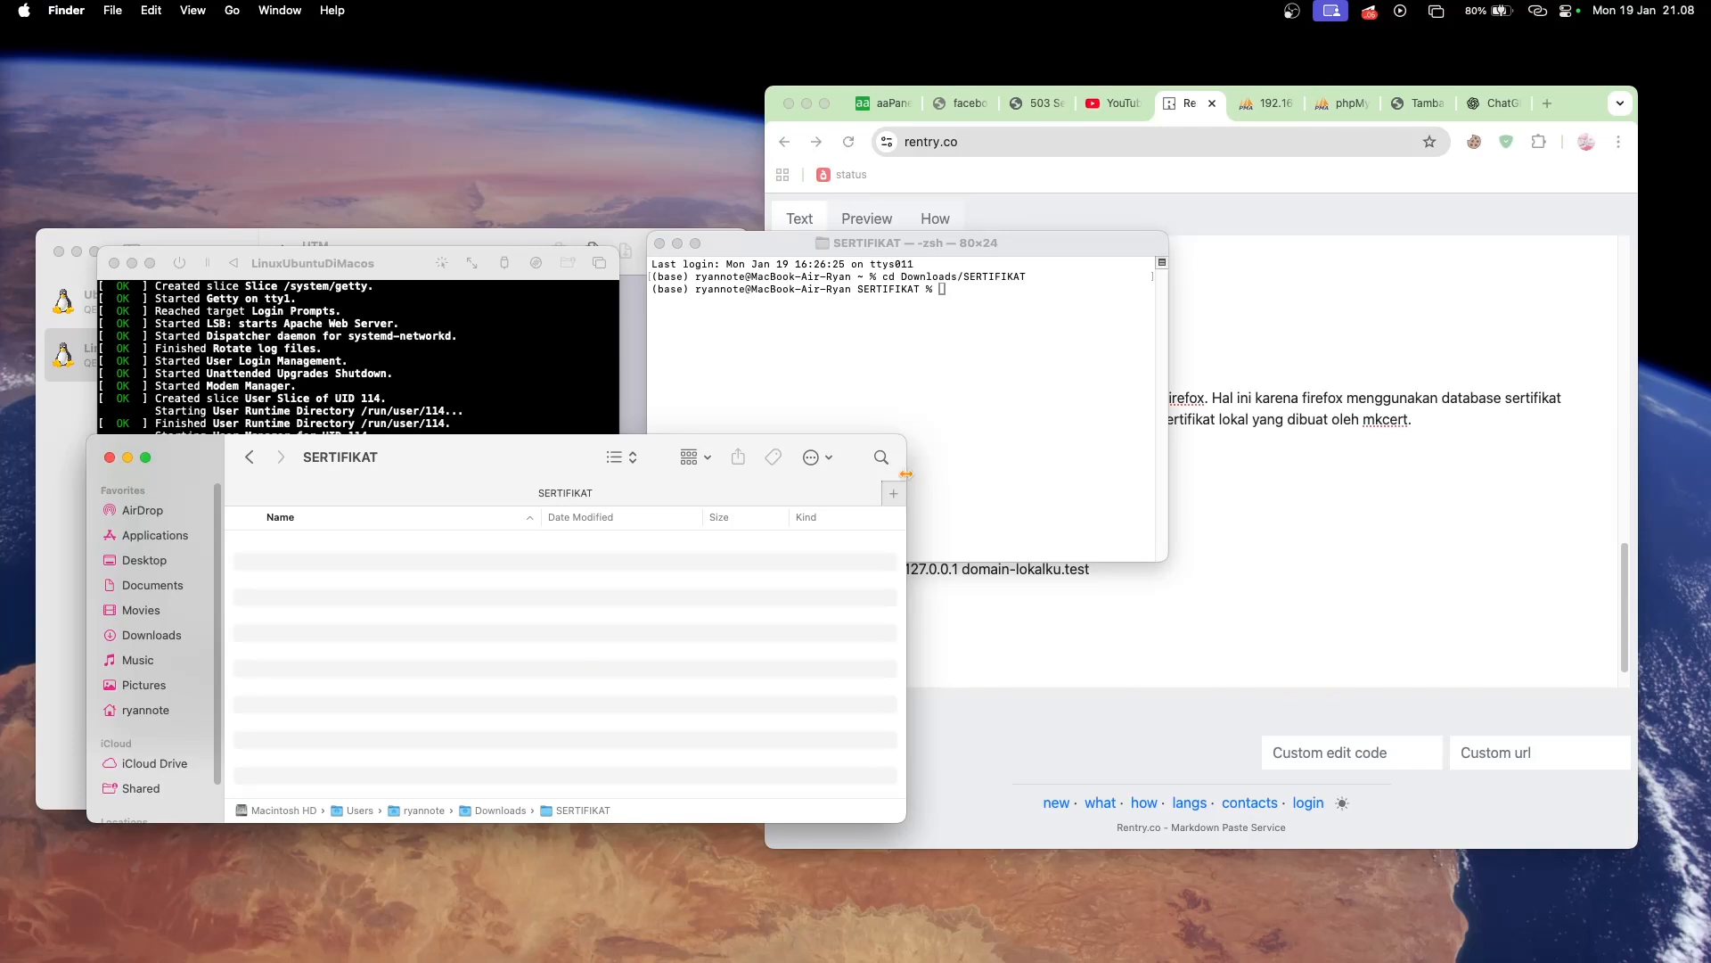
left_click_drag(1043, 243, 894, 506)
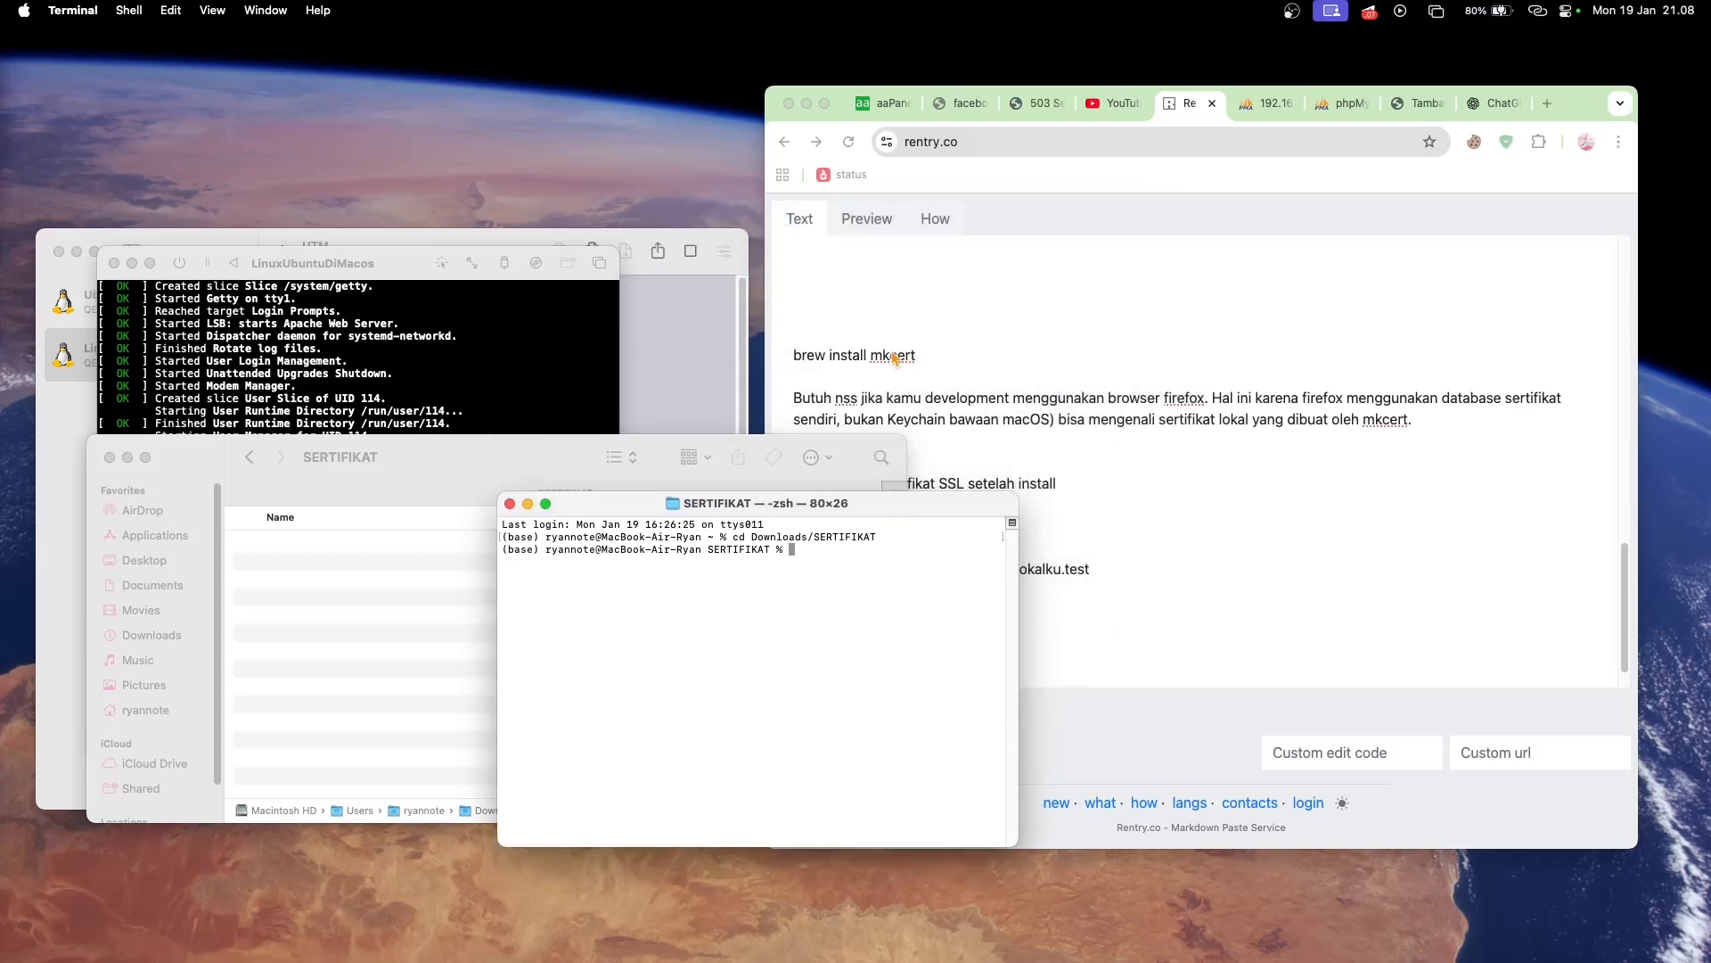
left_click(941, 353)
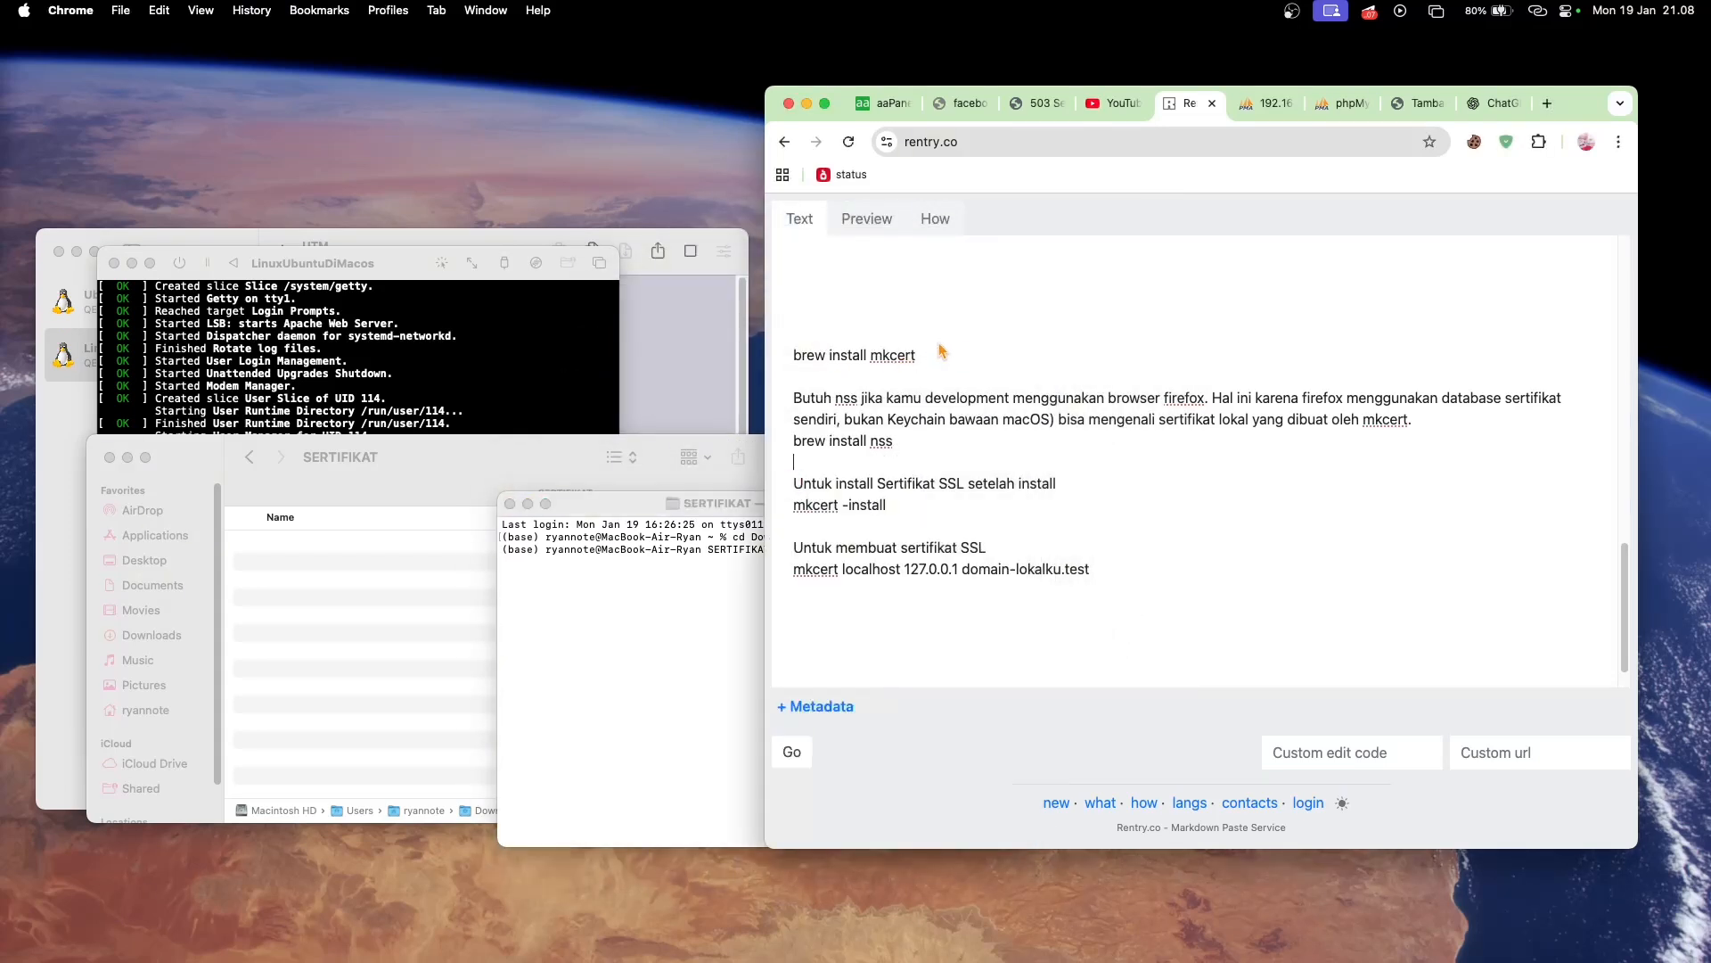
left_click_drag(920, 355, 778, 358)
key("super+c")
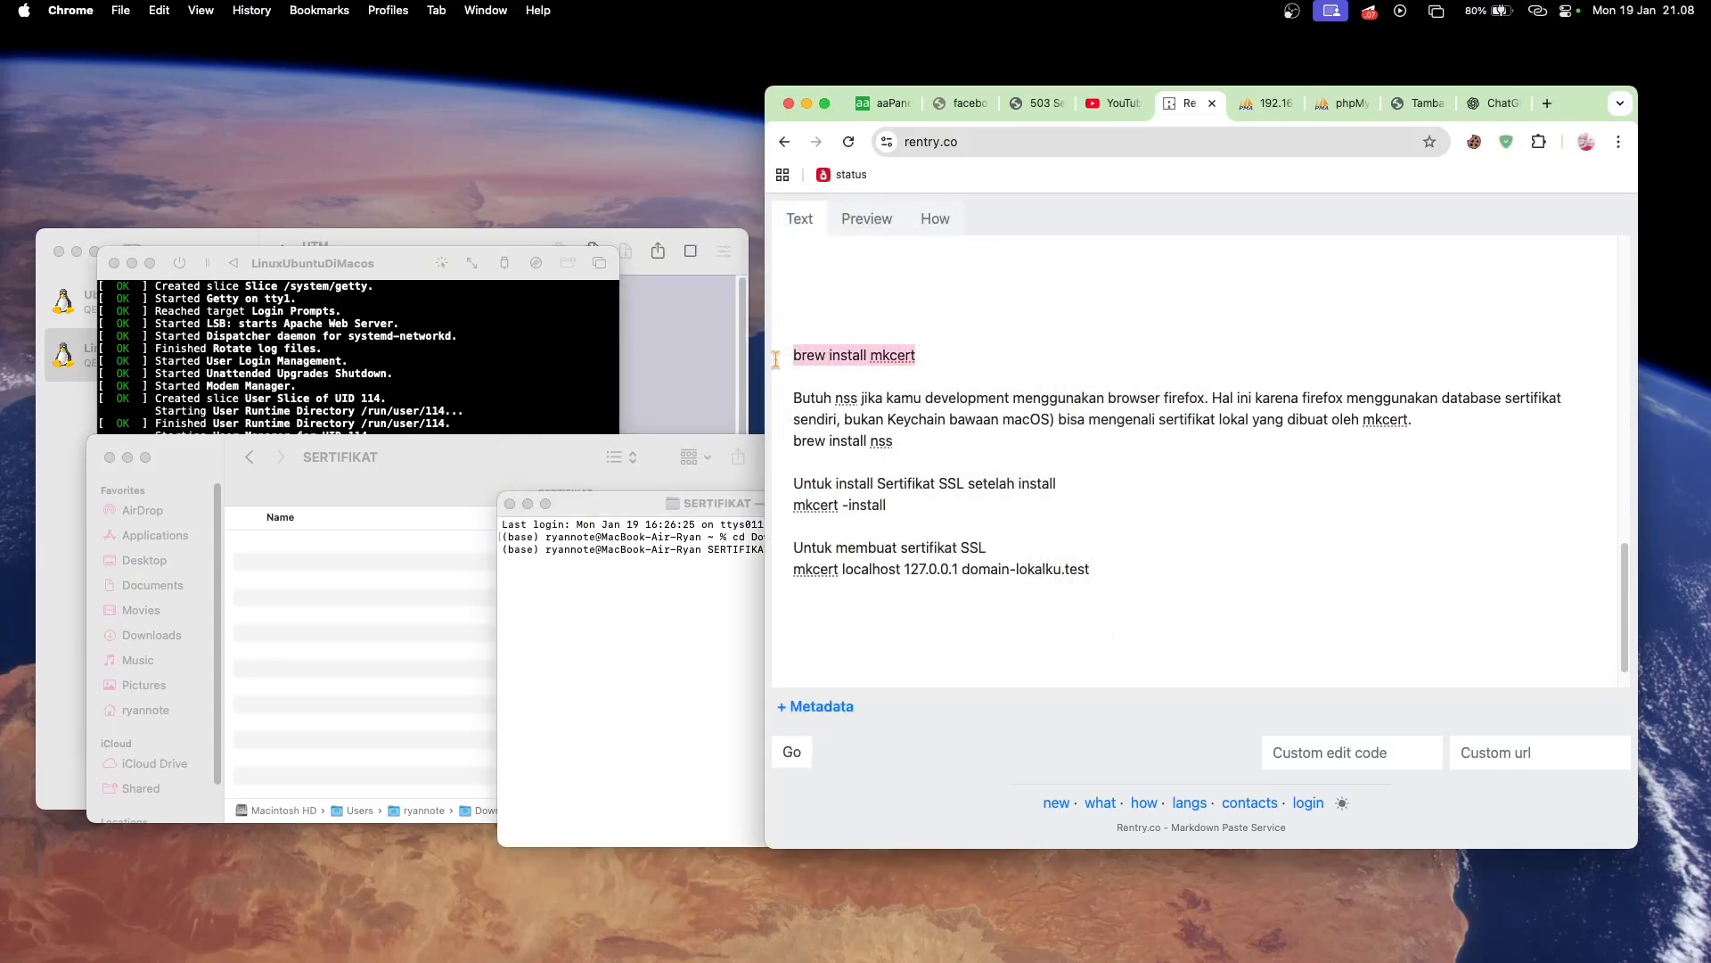
left_click(731, 534)
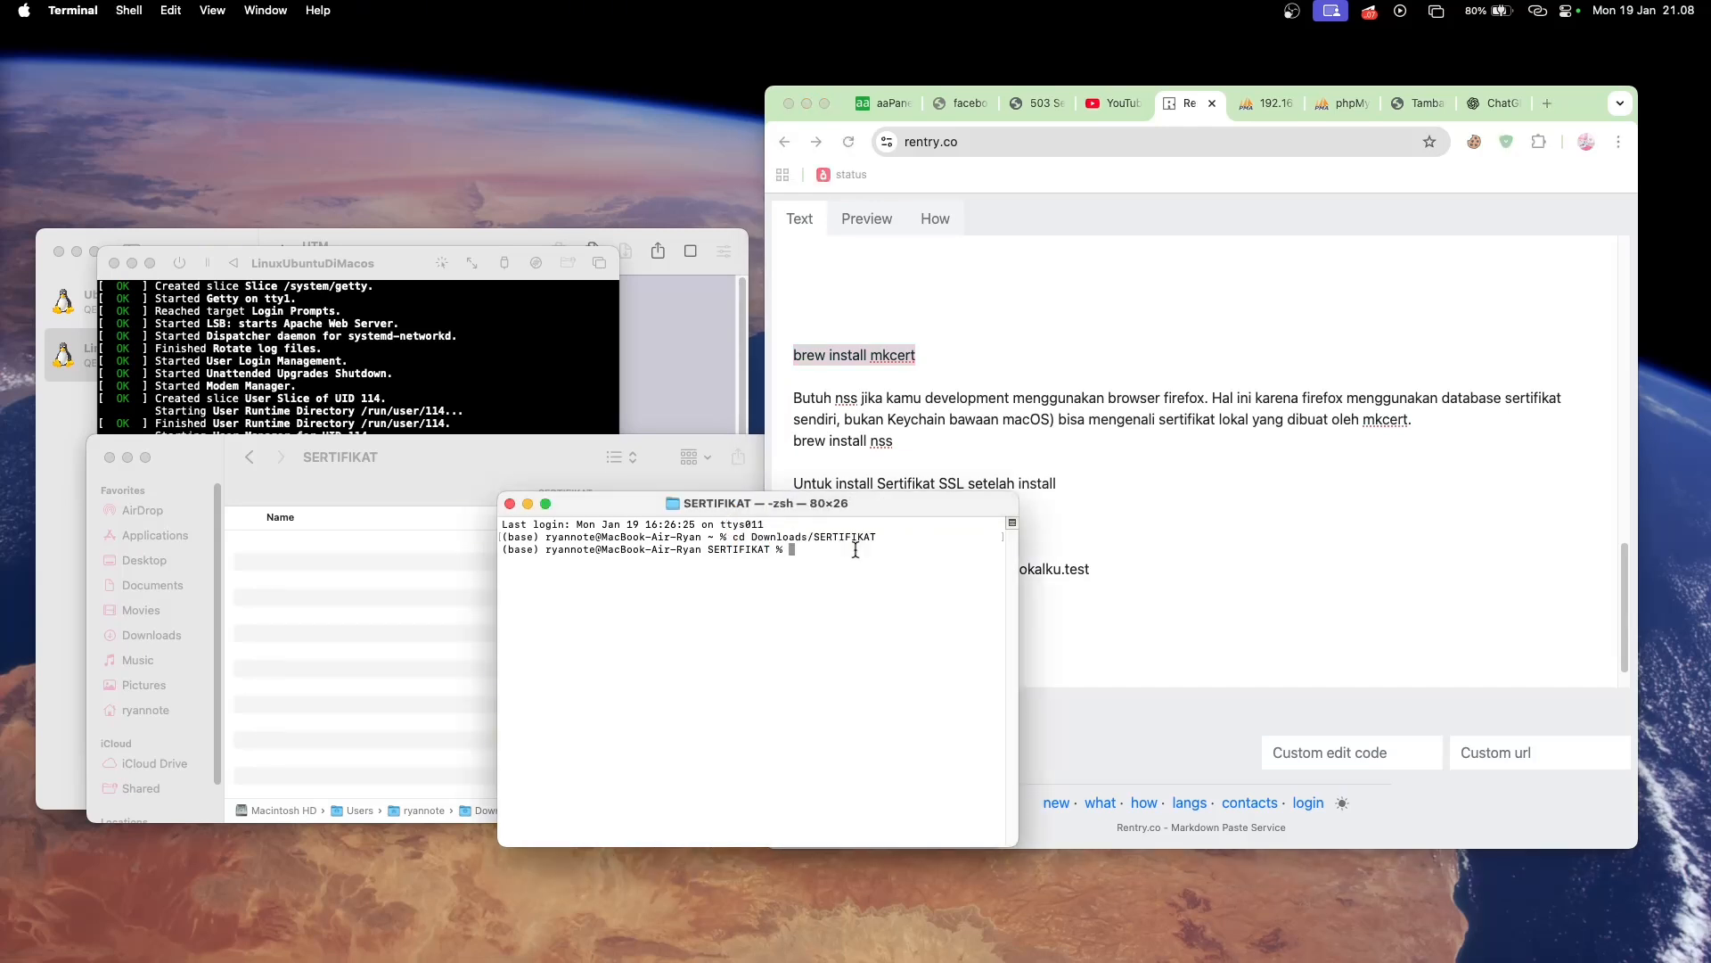
key("super+v")
key("Return")
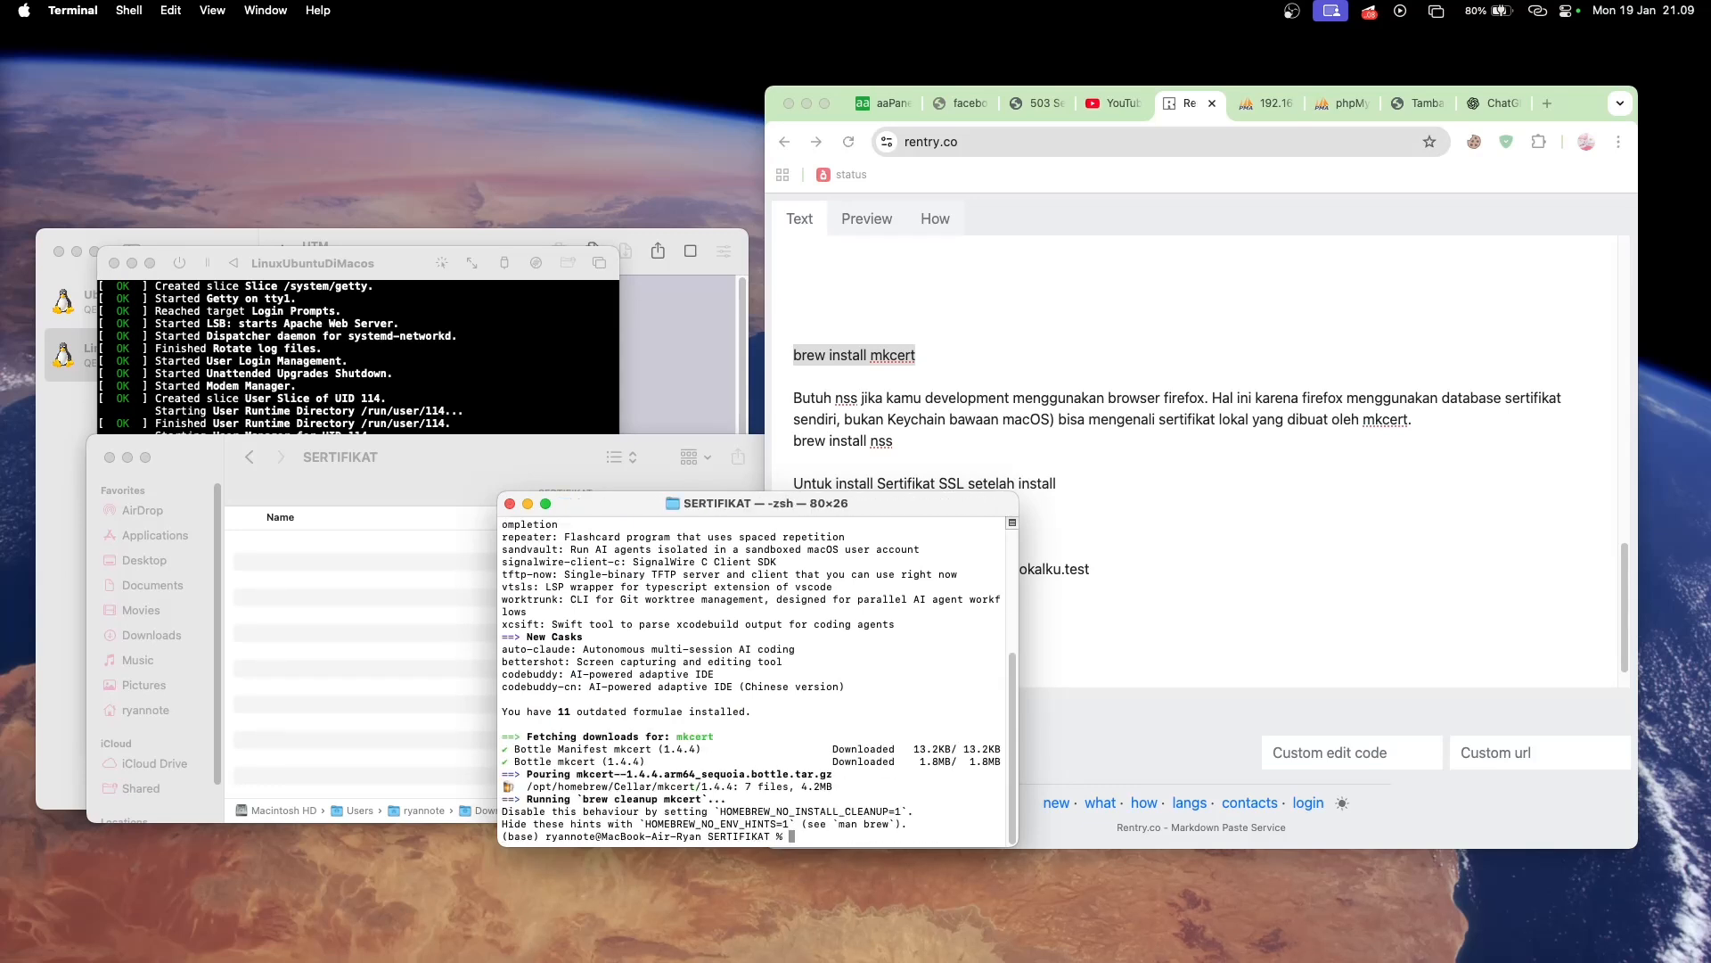
- Clear the terminal output
type("lear")
key("Return")
- Open the facebook.test site's settings in aaPanel and copy its domain name
left_click(1089, 395)
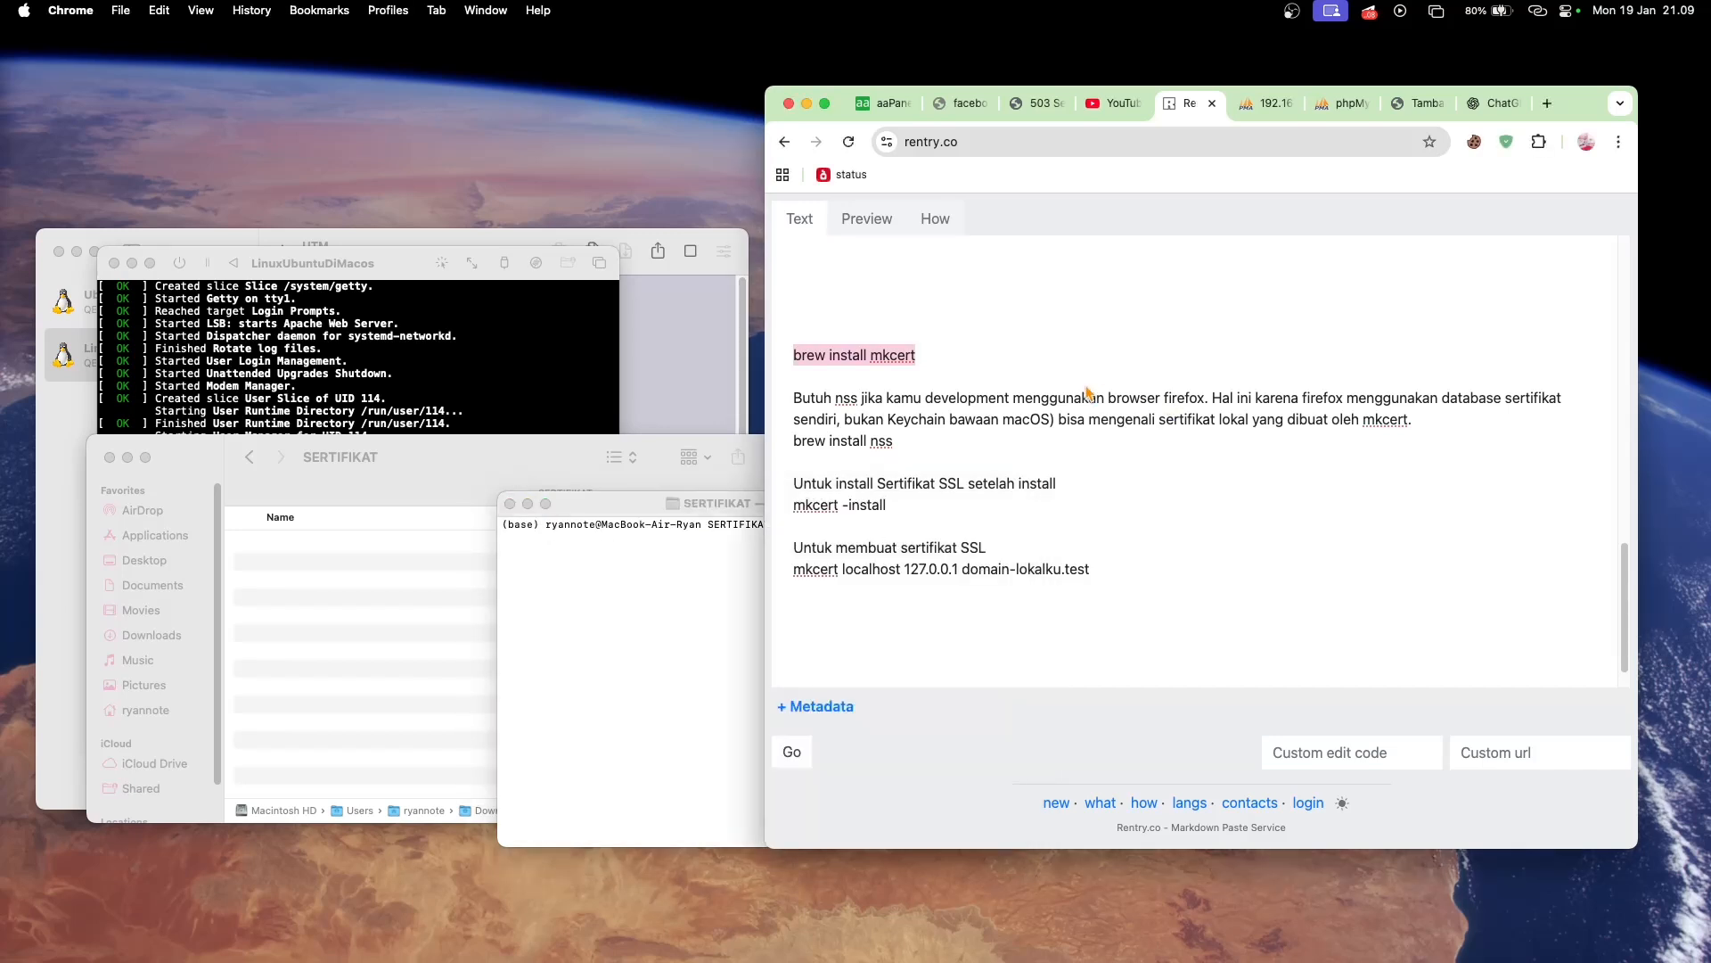
scroll(987, 449, "down", 1)
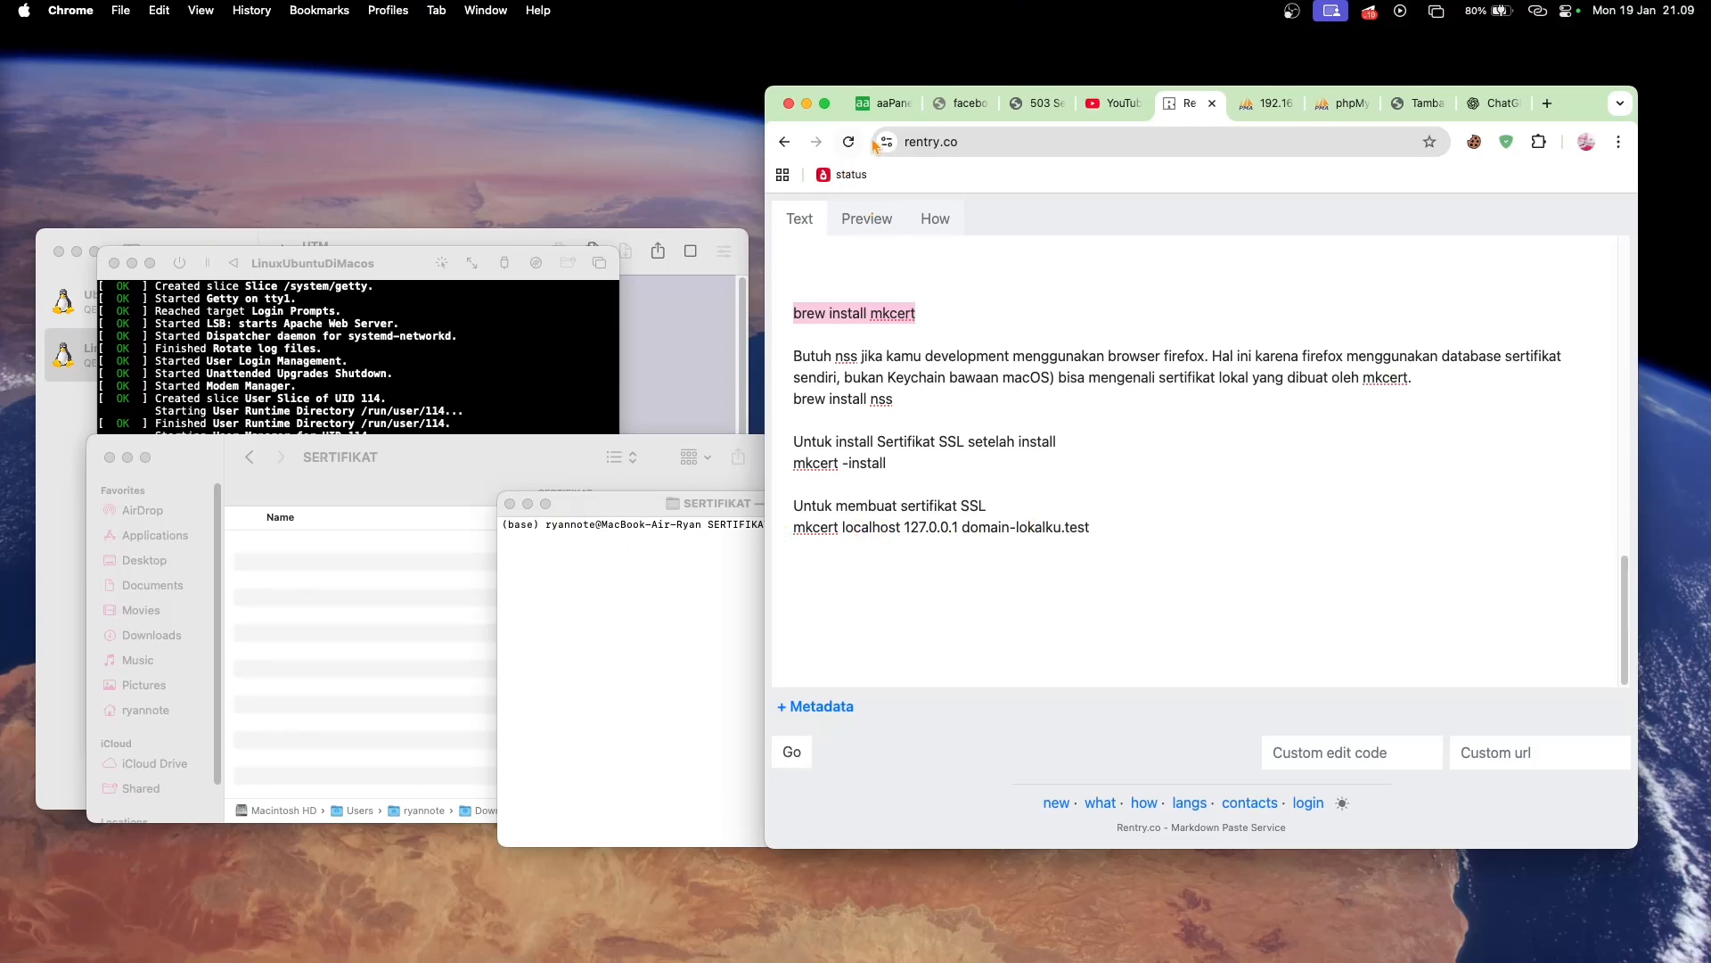
left_click(878, 107)
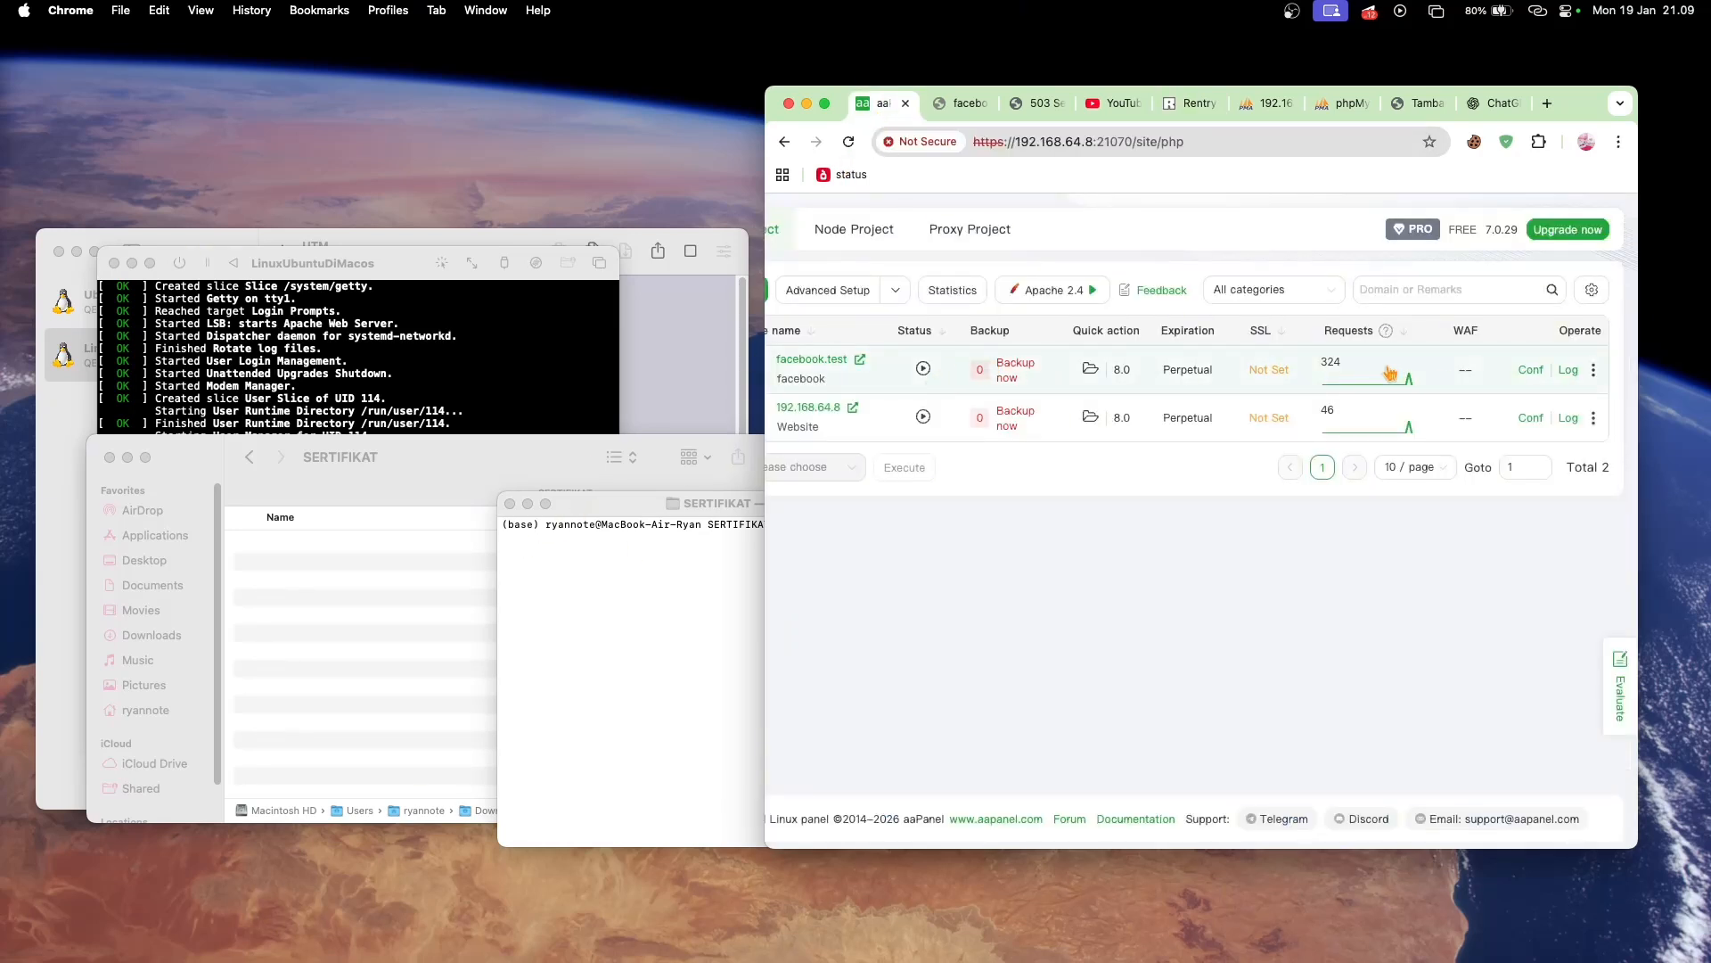
left_click(1531, 370)
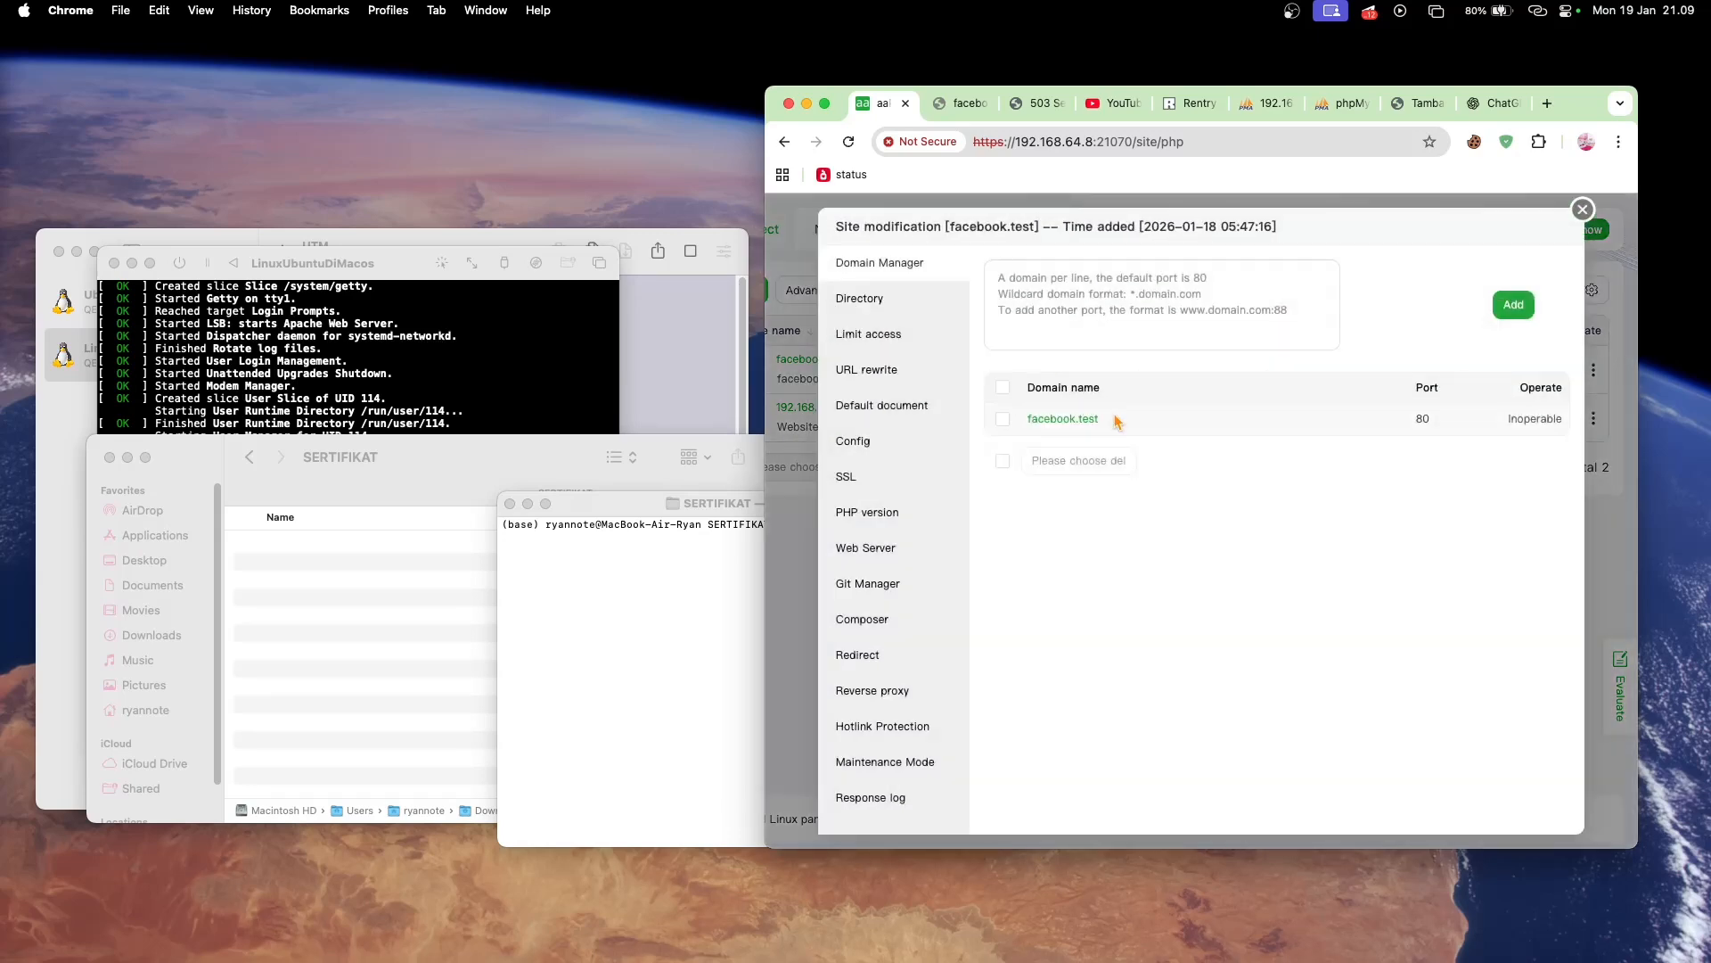
left_click_drag(1114, 419, 1031, 417)
key("super+c")
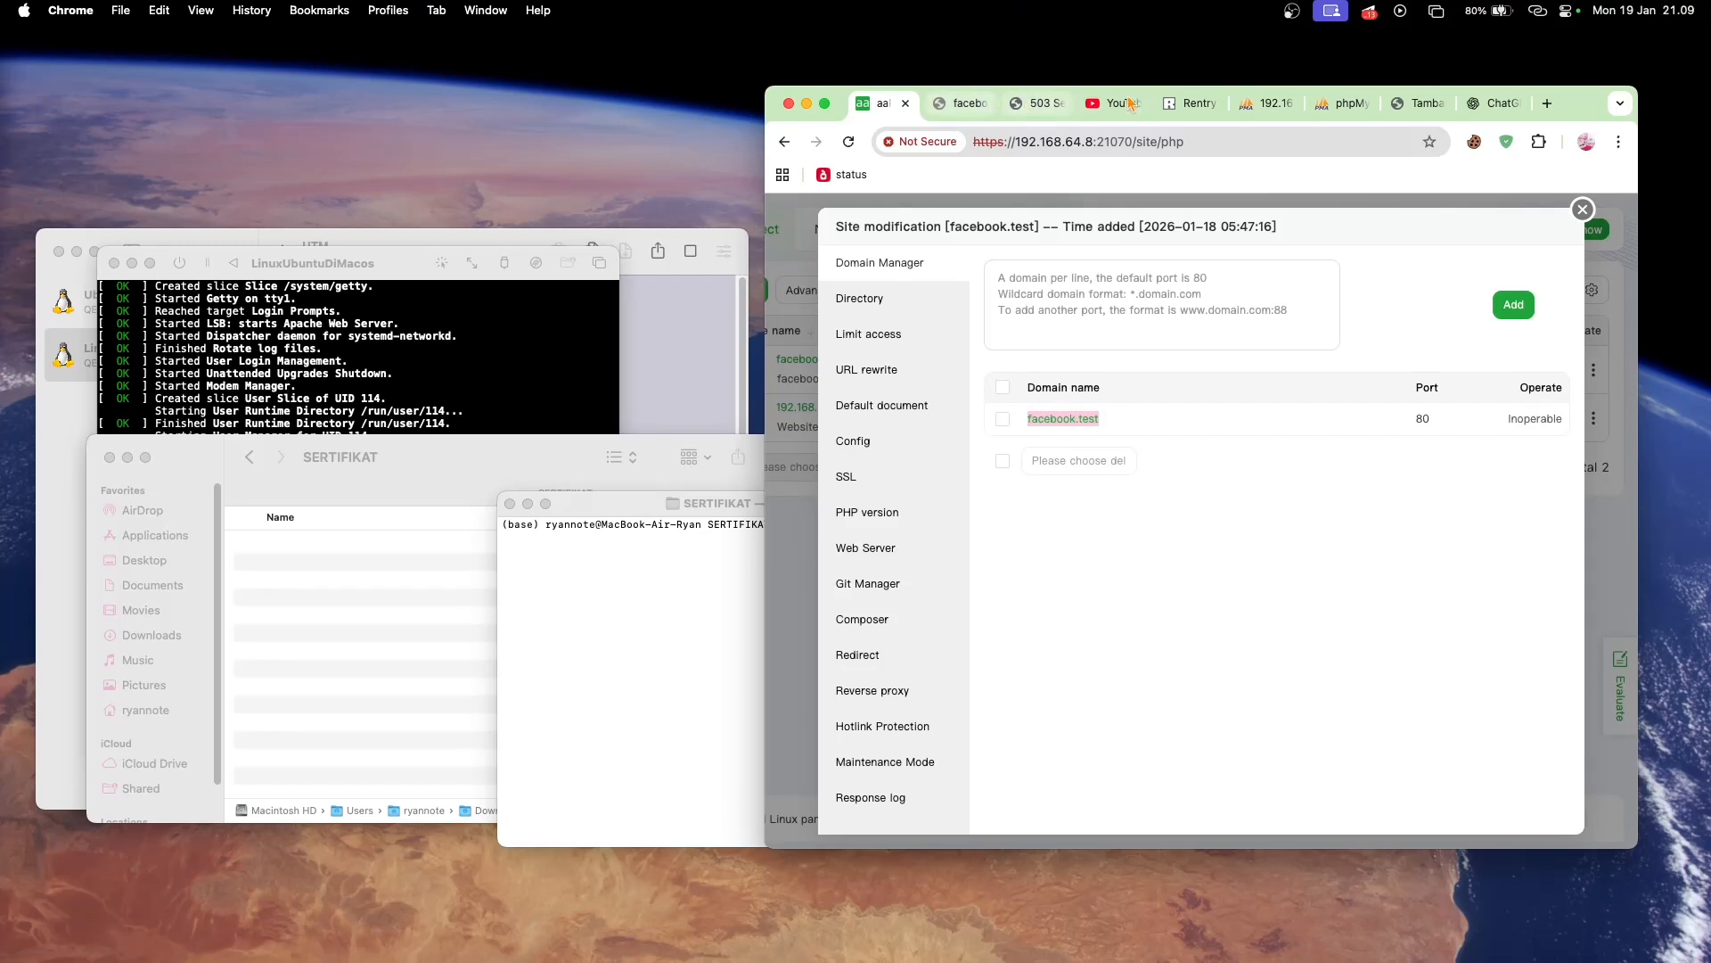
- Replace domain-lokalku.test with facebook.test in the mkcert command of the rentry.co notes
left_click(1179, 105)
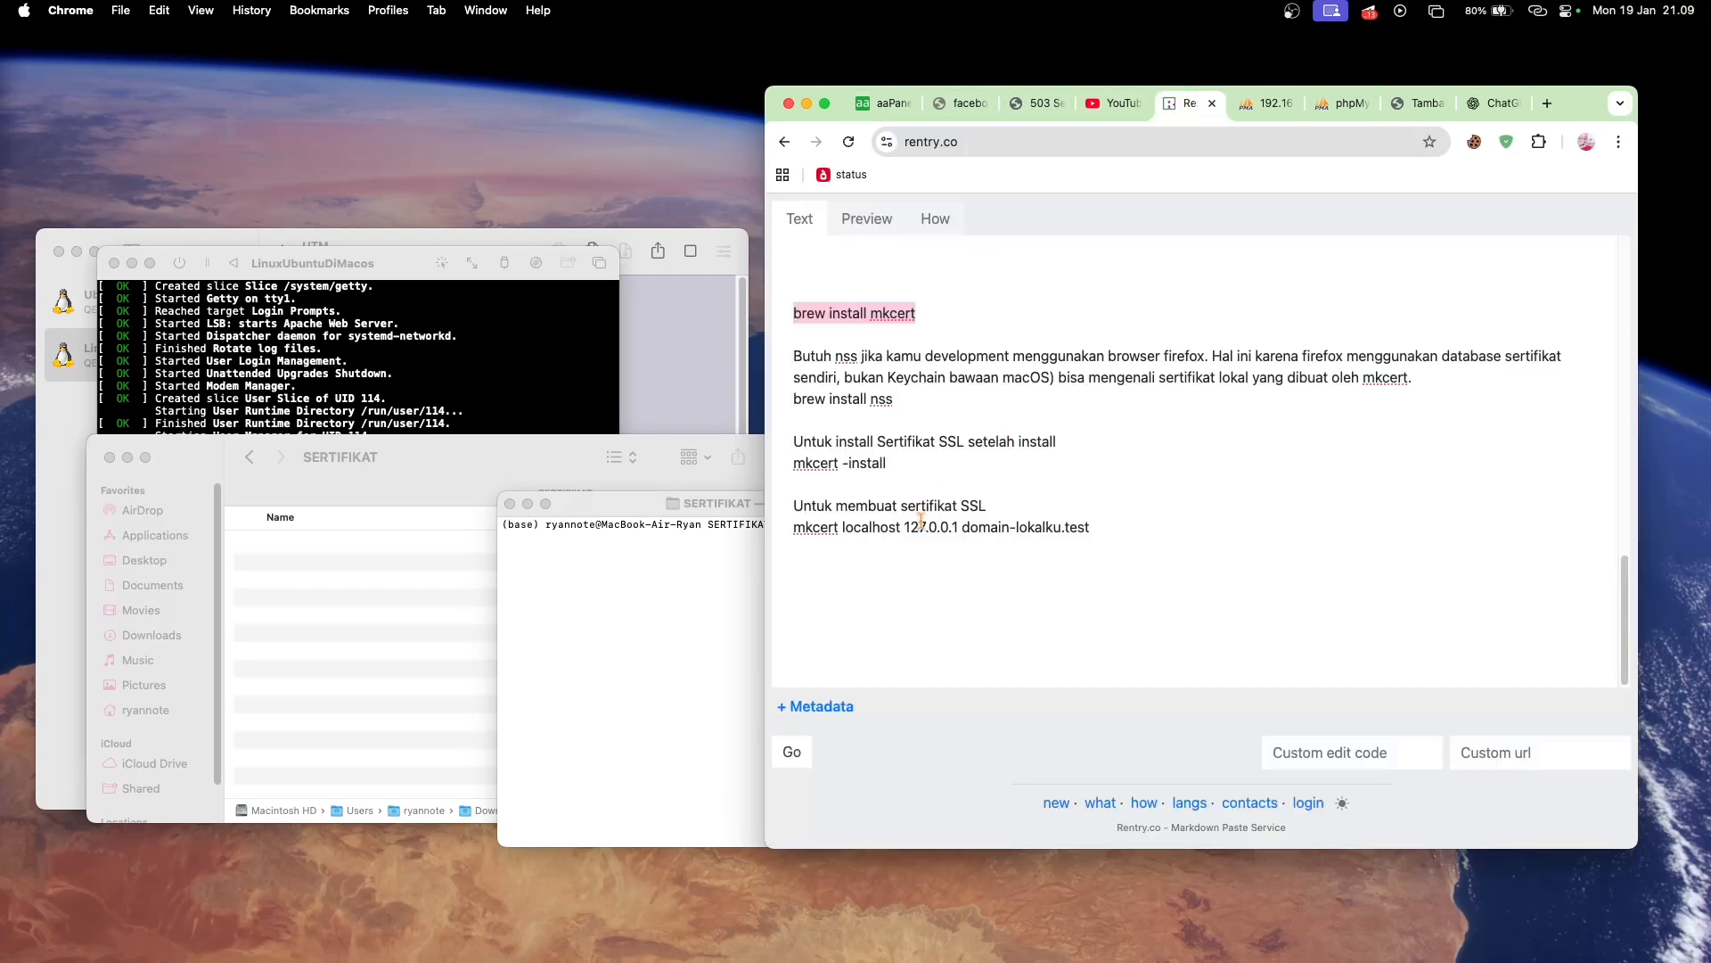
left_click_drag(907, 527, 955, 527)
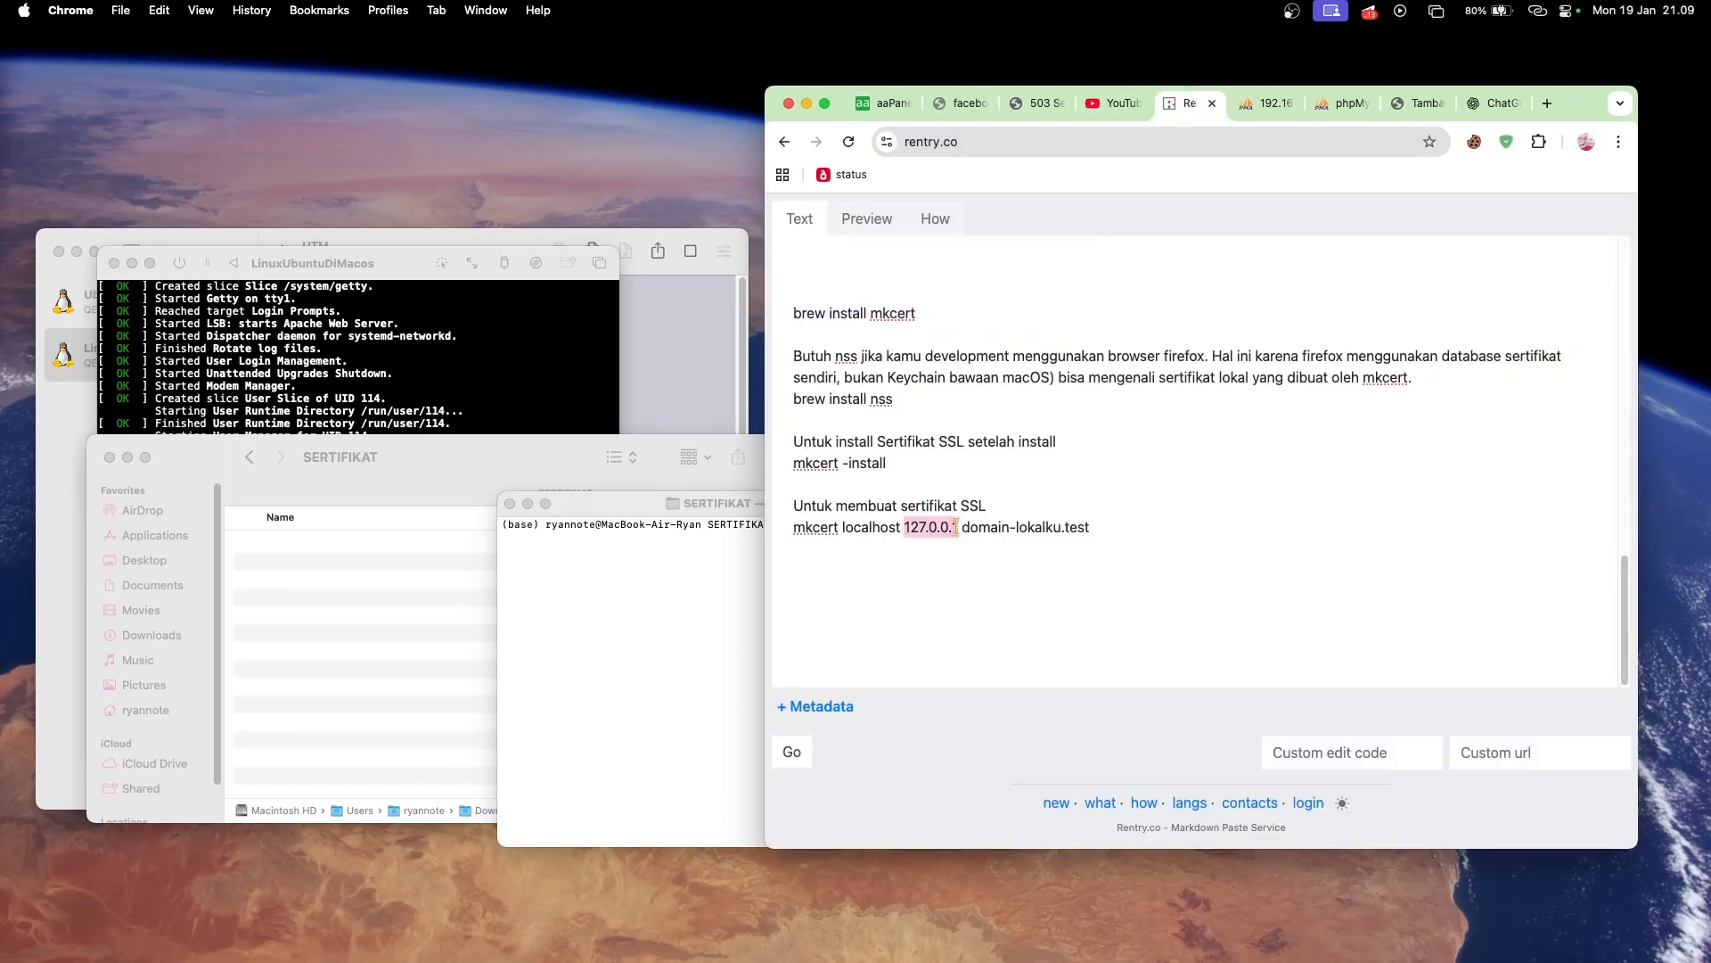
left_click(995, 540)
left_click_drag(963, 527, 1091, 528)
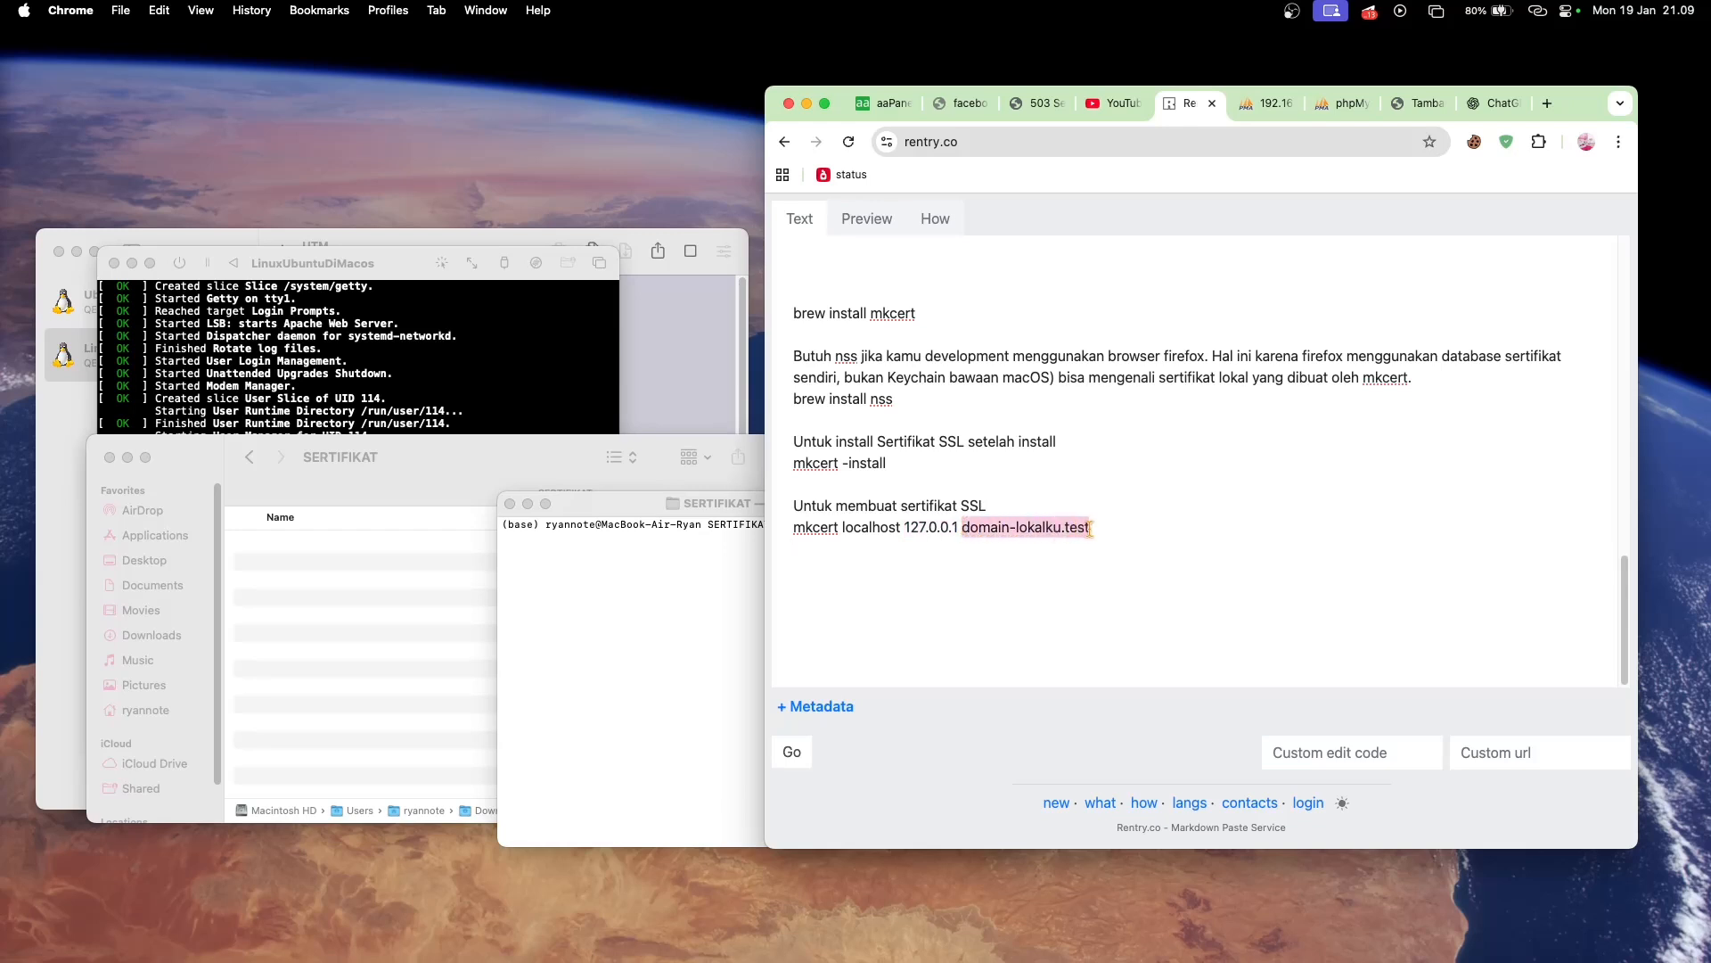
key("super+v")
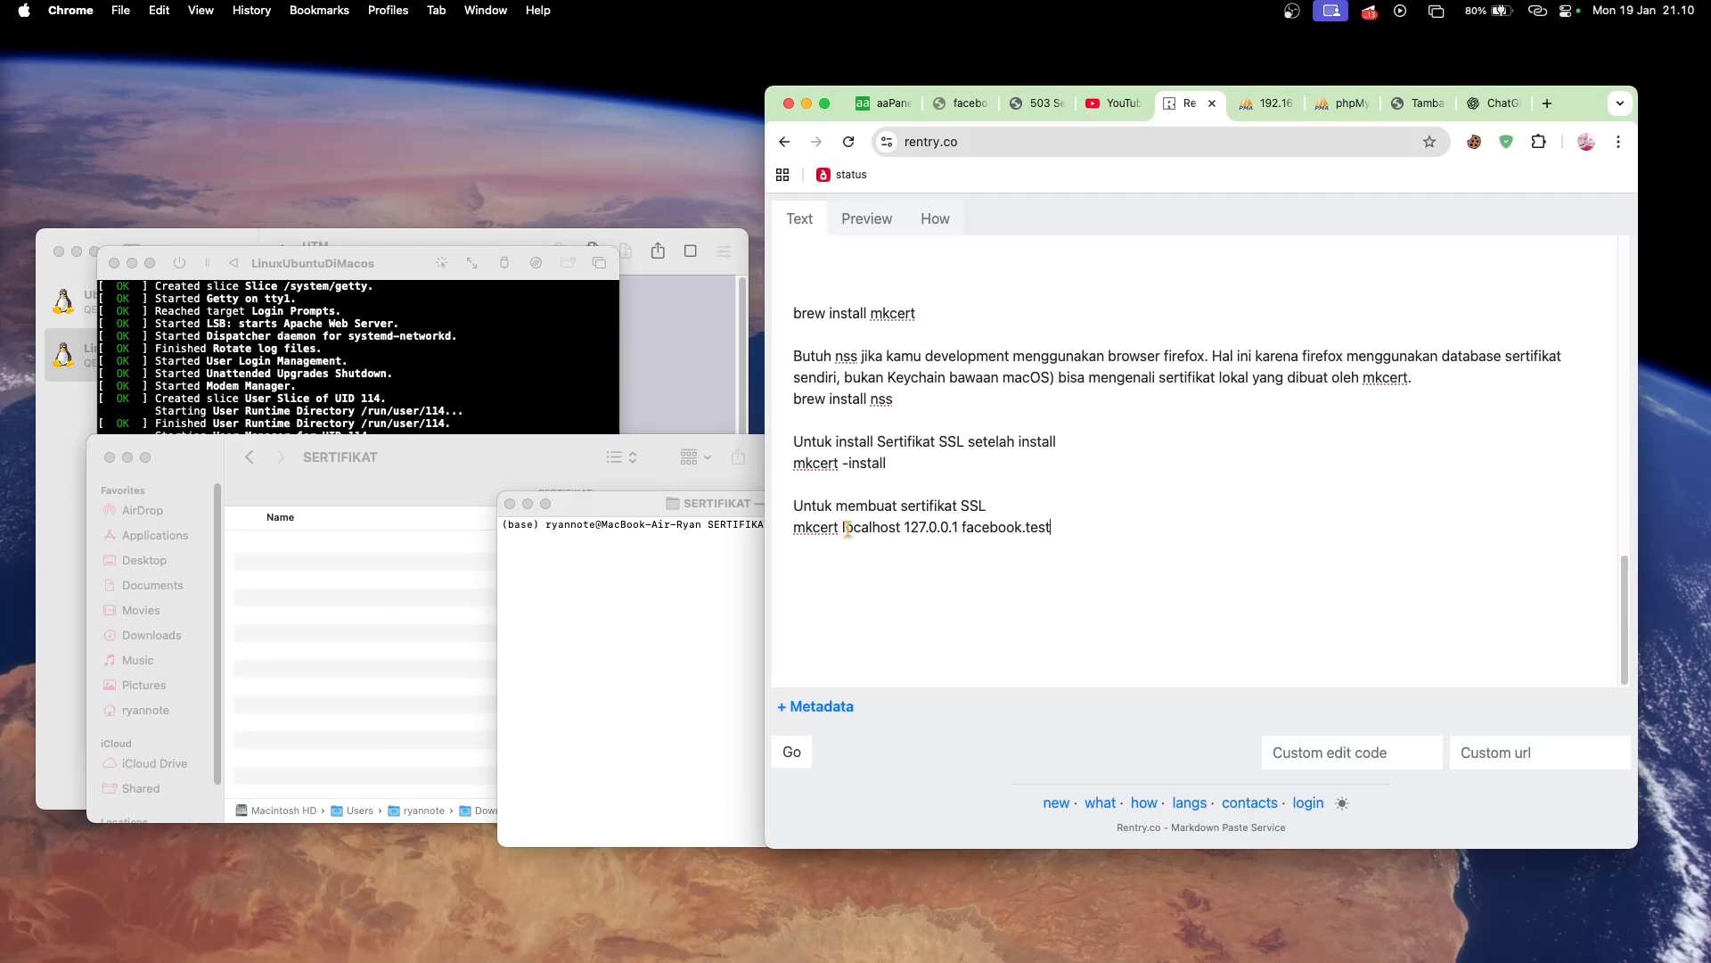
- Remove localhost 127.0.0.1 from the notes' mkcert command, and move the terminal window away from that text
left_click_drag(842, 528, 962, 536)
key("BackSpace")
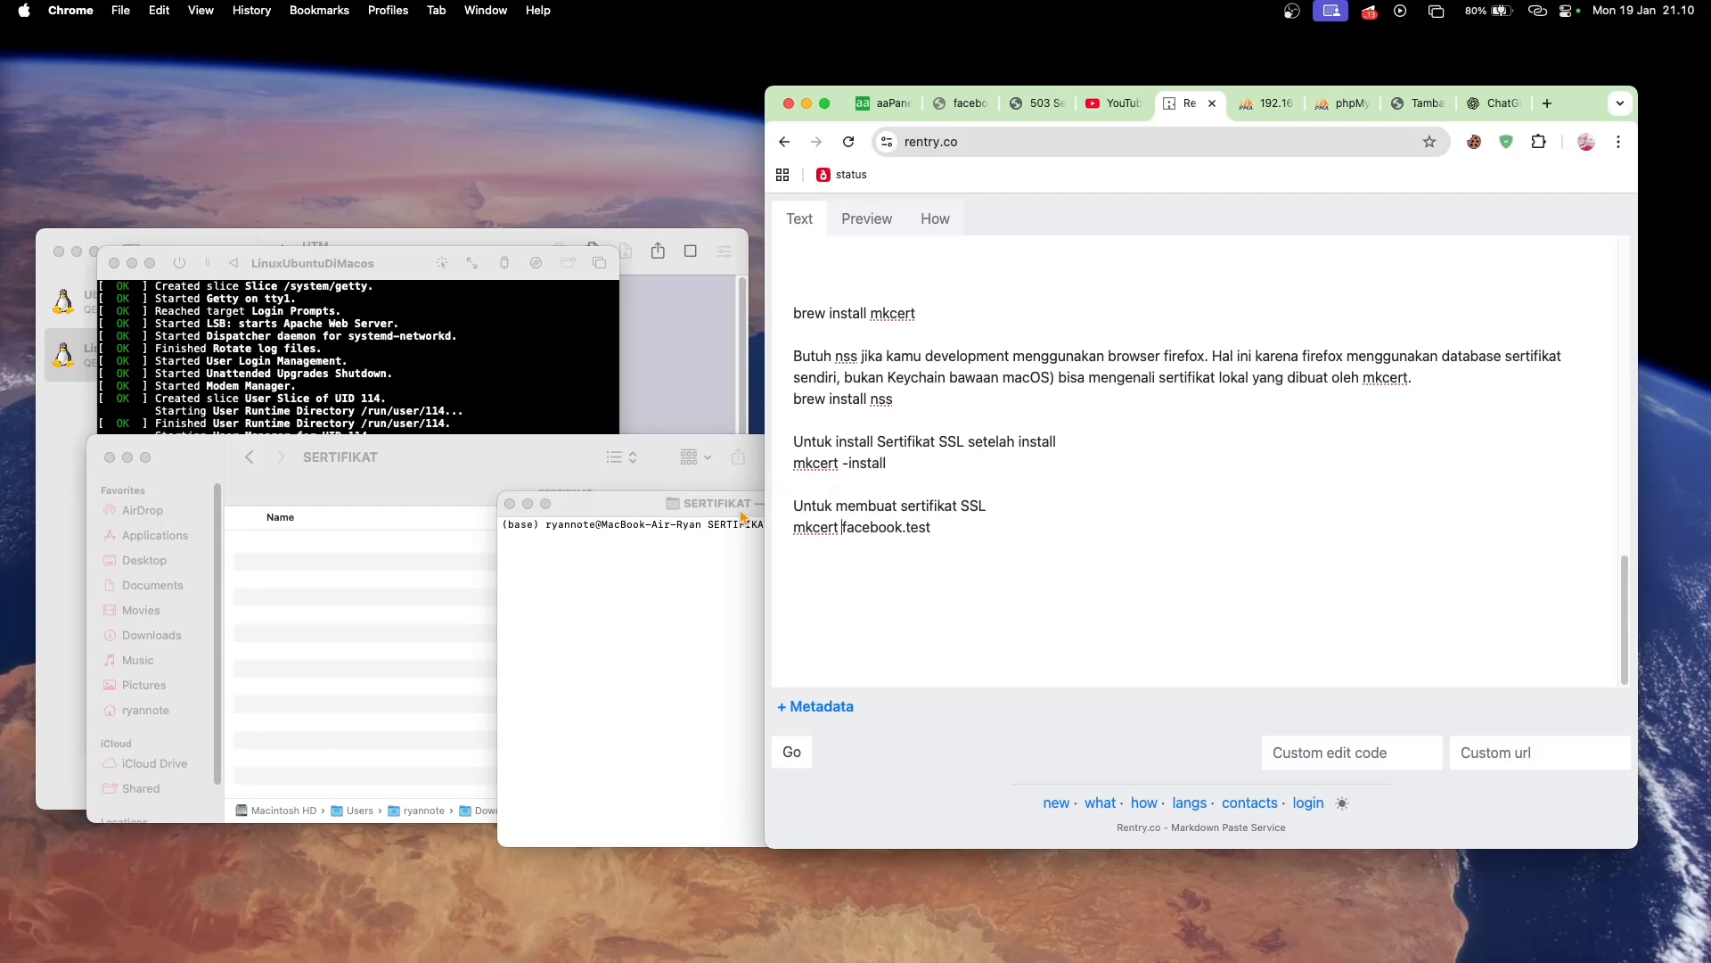
left_click_drag(651, 506, 533, 475)
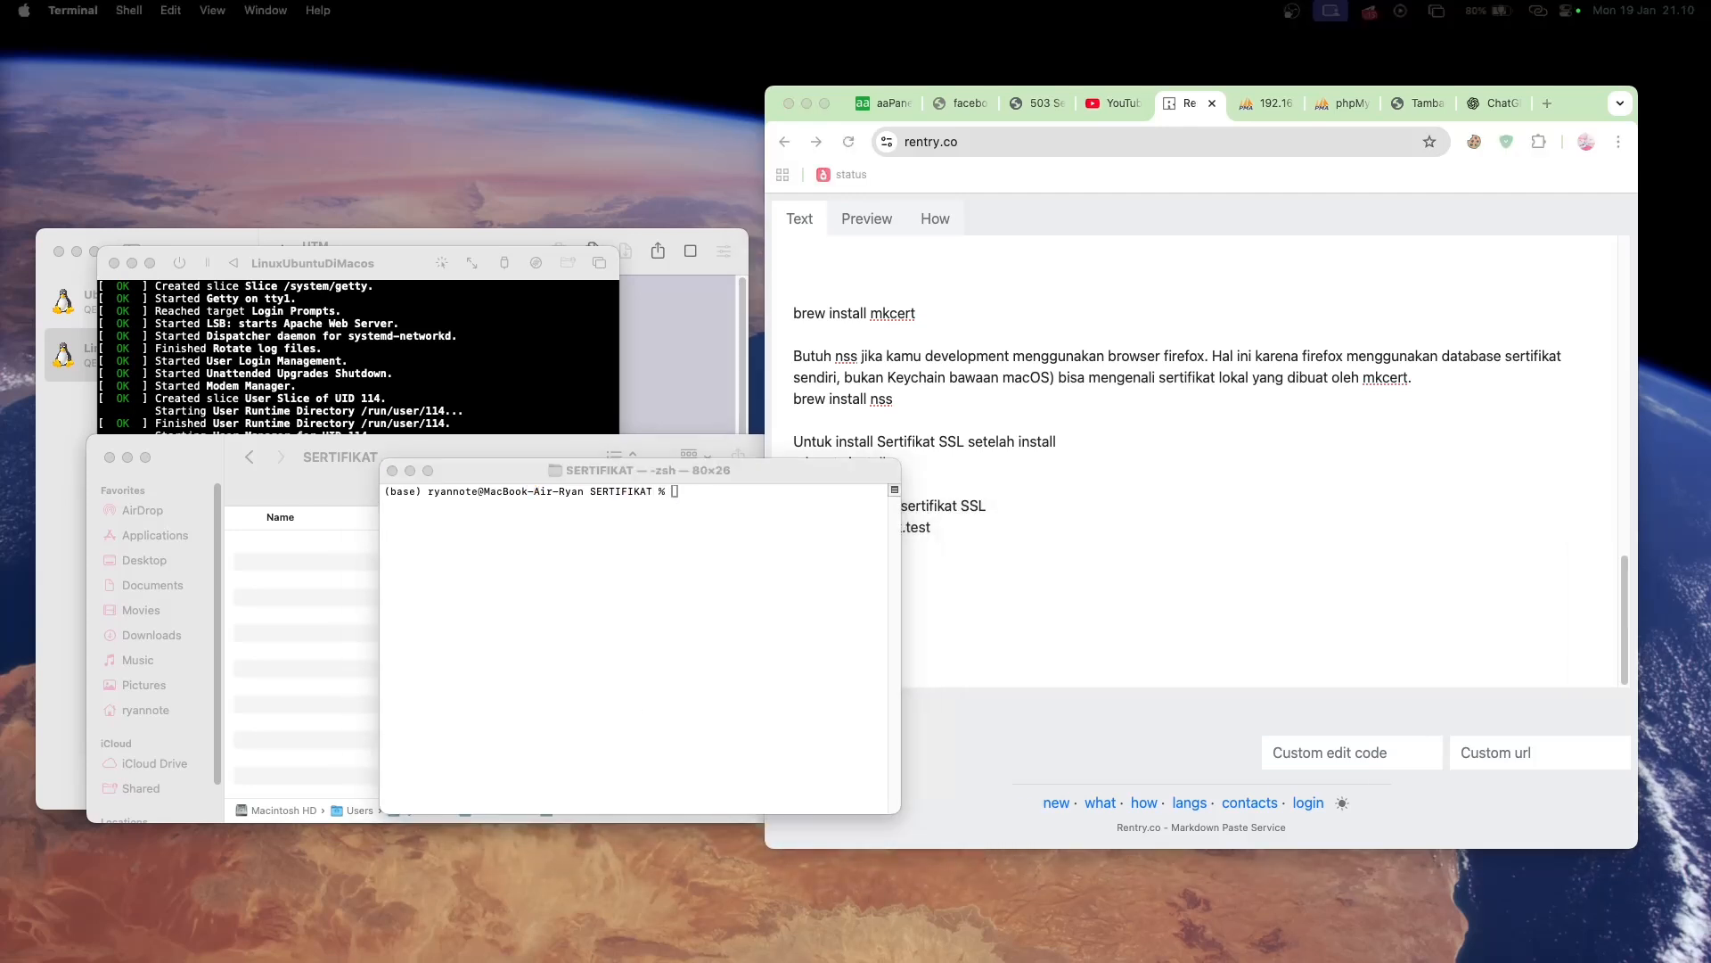
left_click(1065, 498)
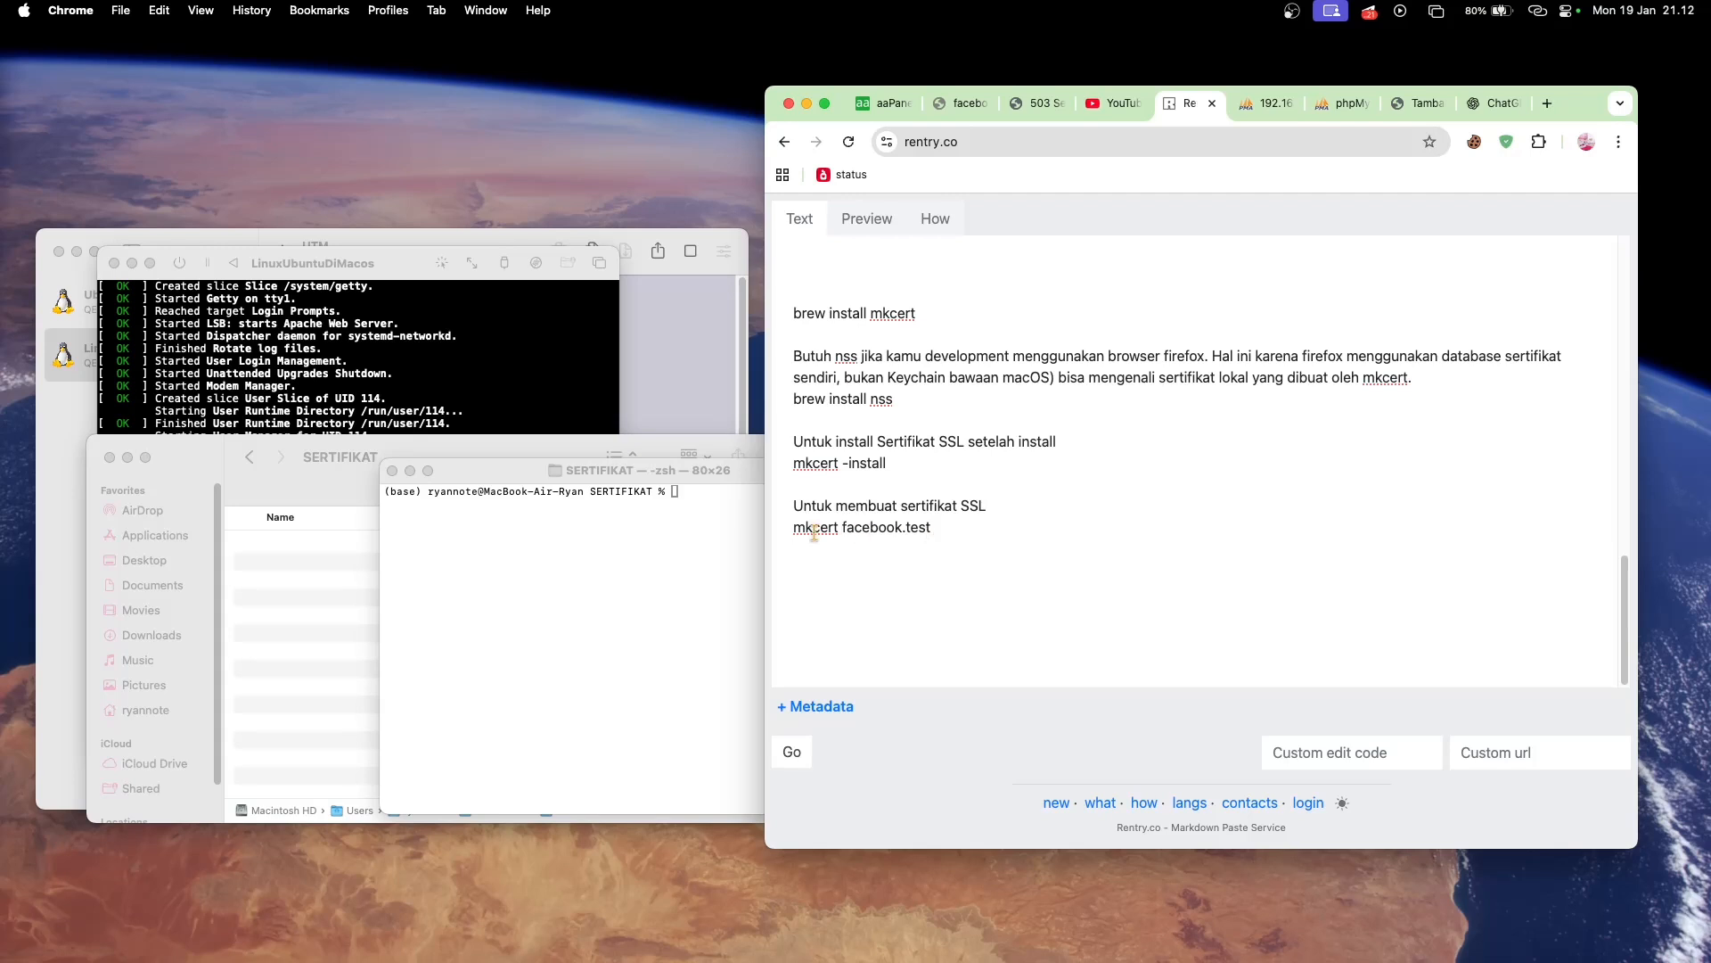
- Copy the mkcert facebook.test command from the notes and run it in the terminal at the SERTIFIKAT folder
left_click_drag(794, 526, 934, 528)
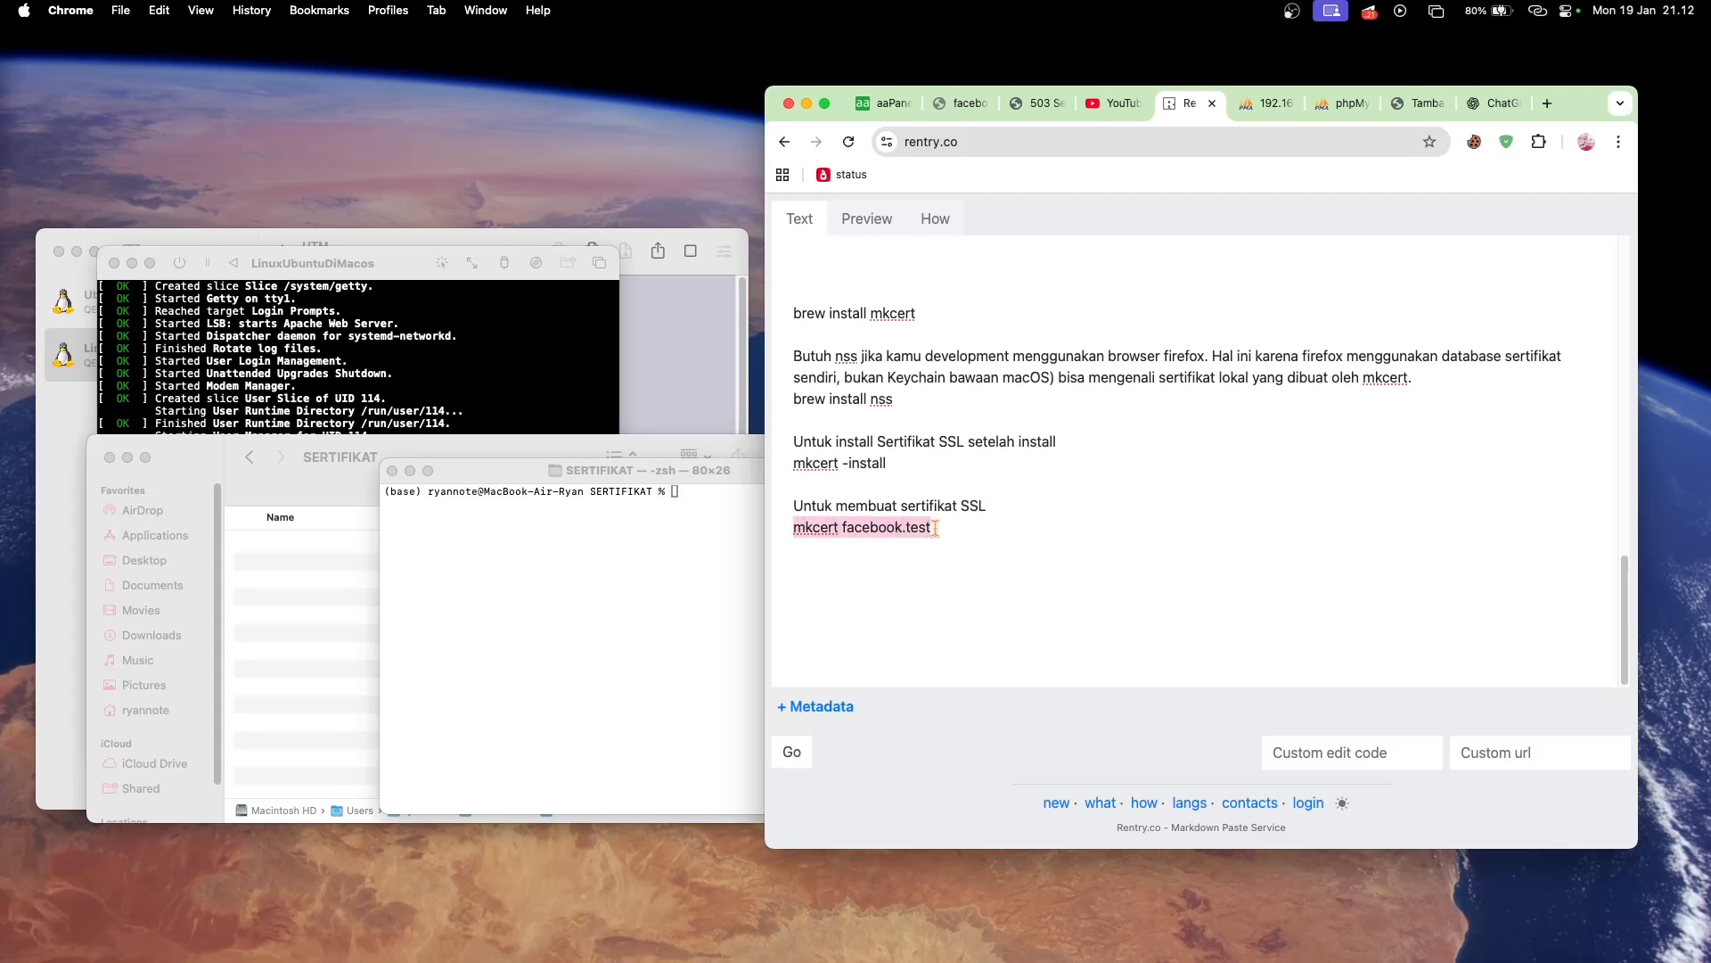
key("super+c")
left_click(690, 512)
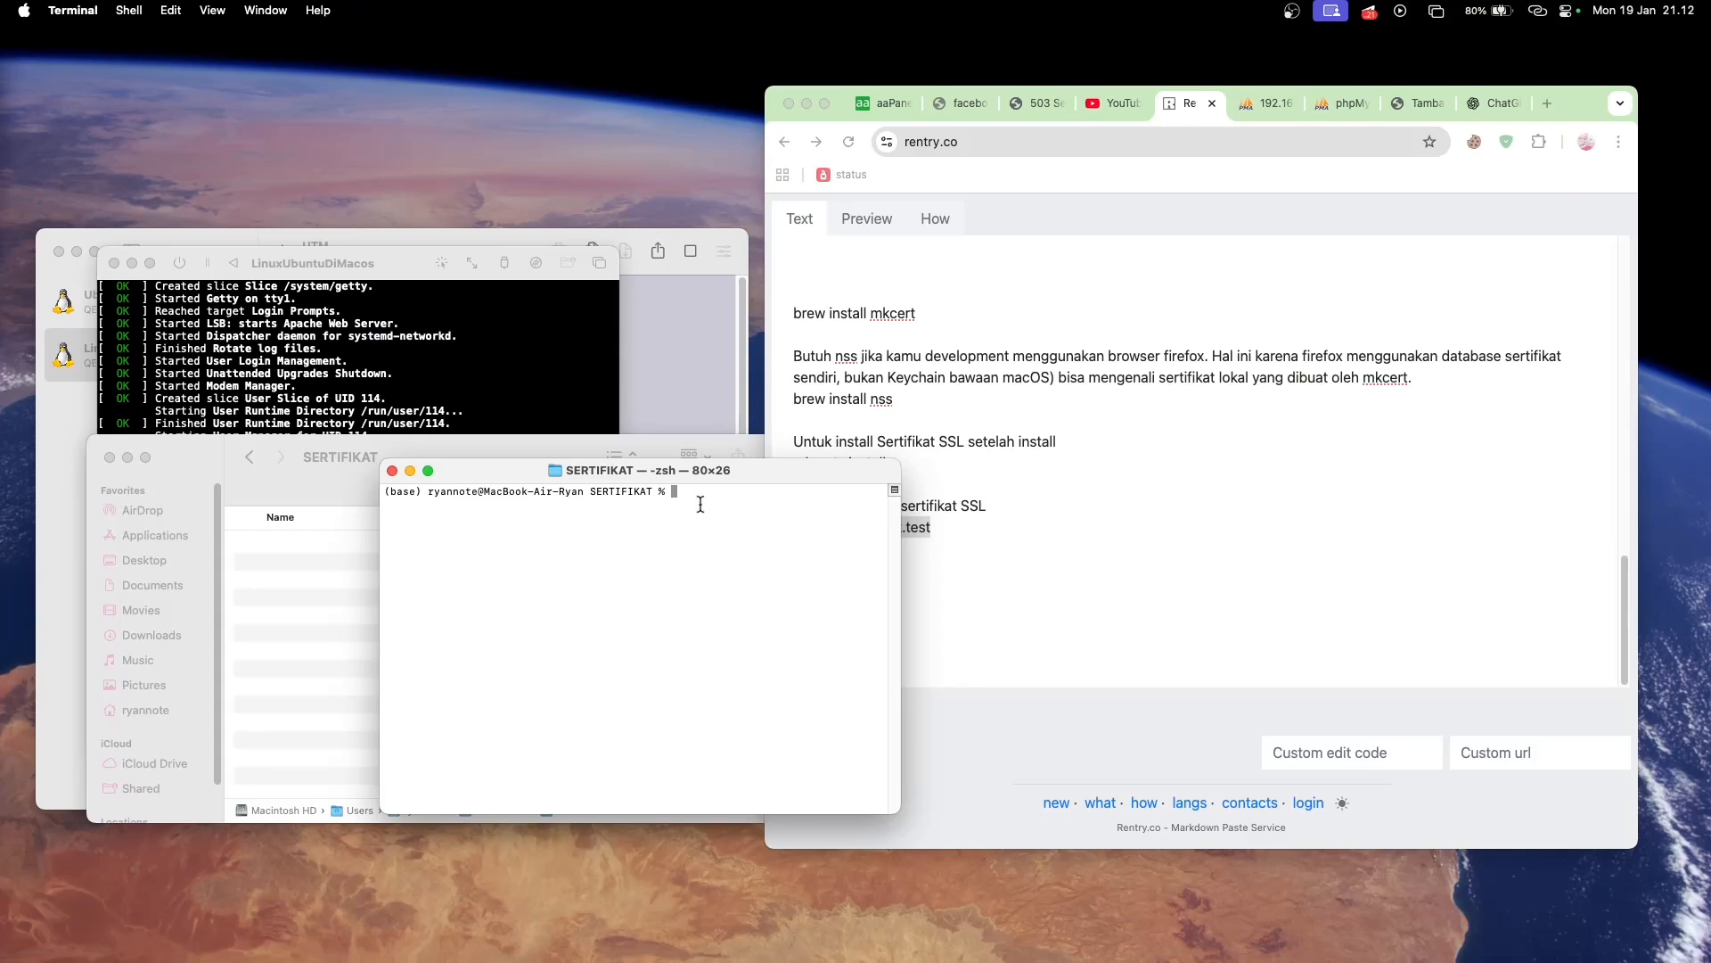
key("super+v")
key("Return")
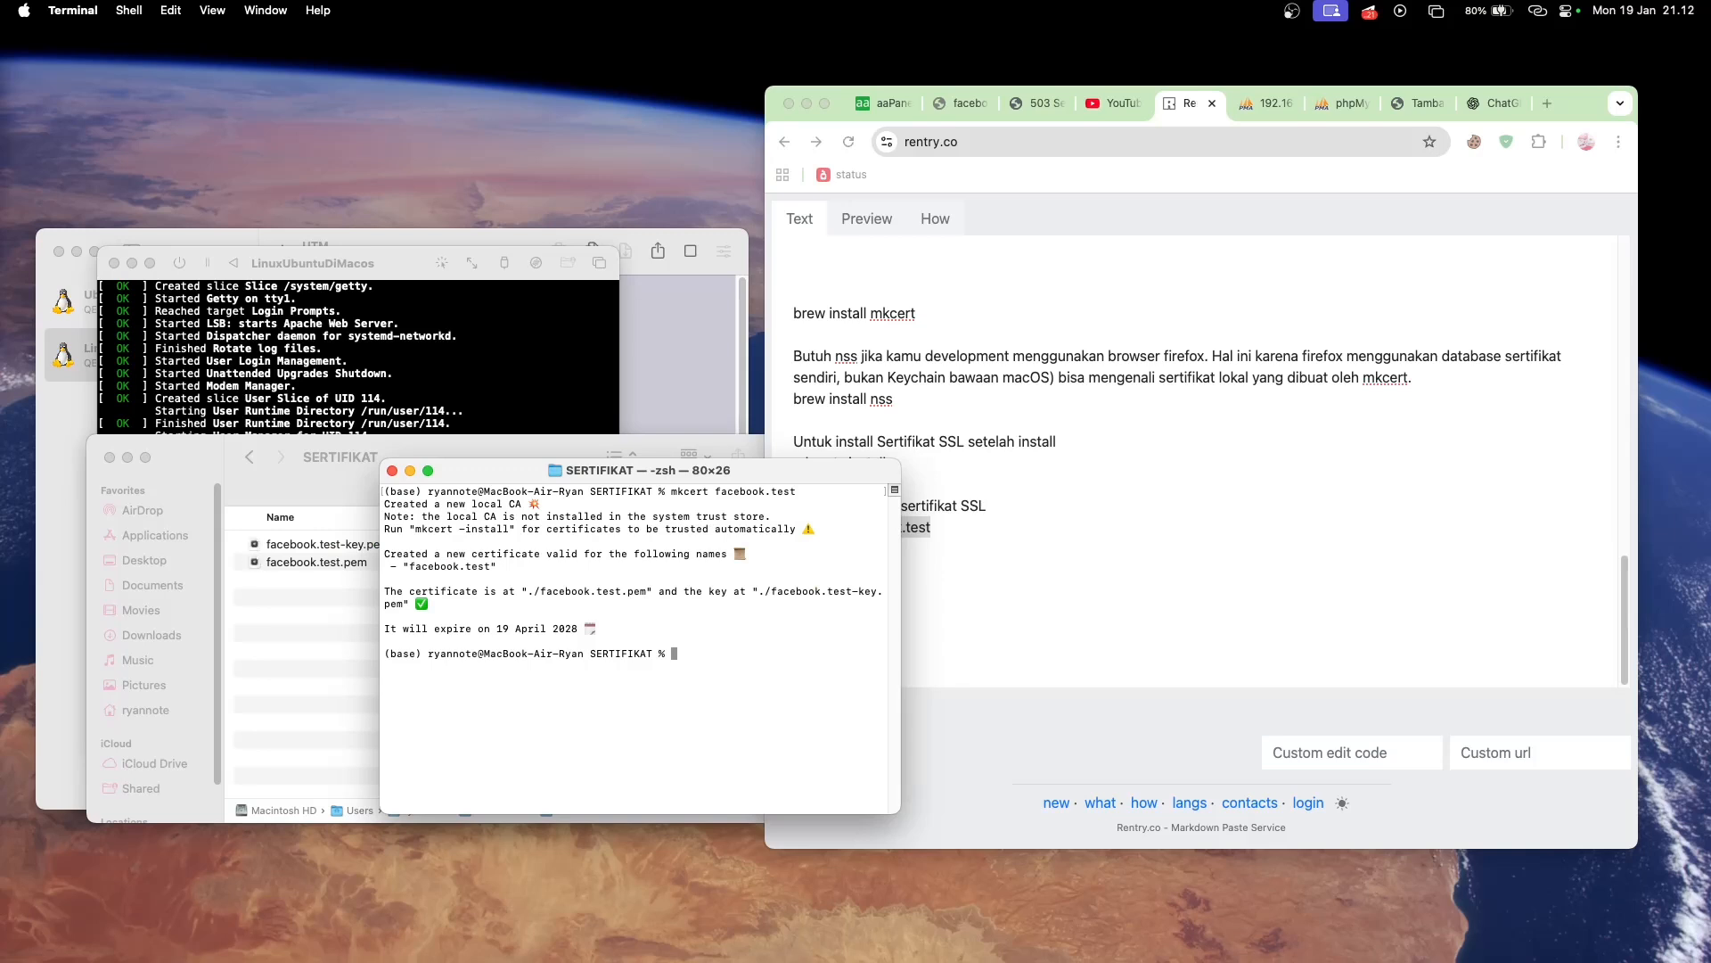
- Rearrange the terminal and SERTIFIKAT folder windows to examine the generated .pem files, with facebook.test-key.pem selected
left_click_drag(796, 472, 941, 453)
left_click(416, 546)
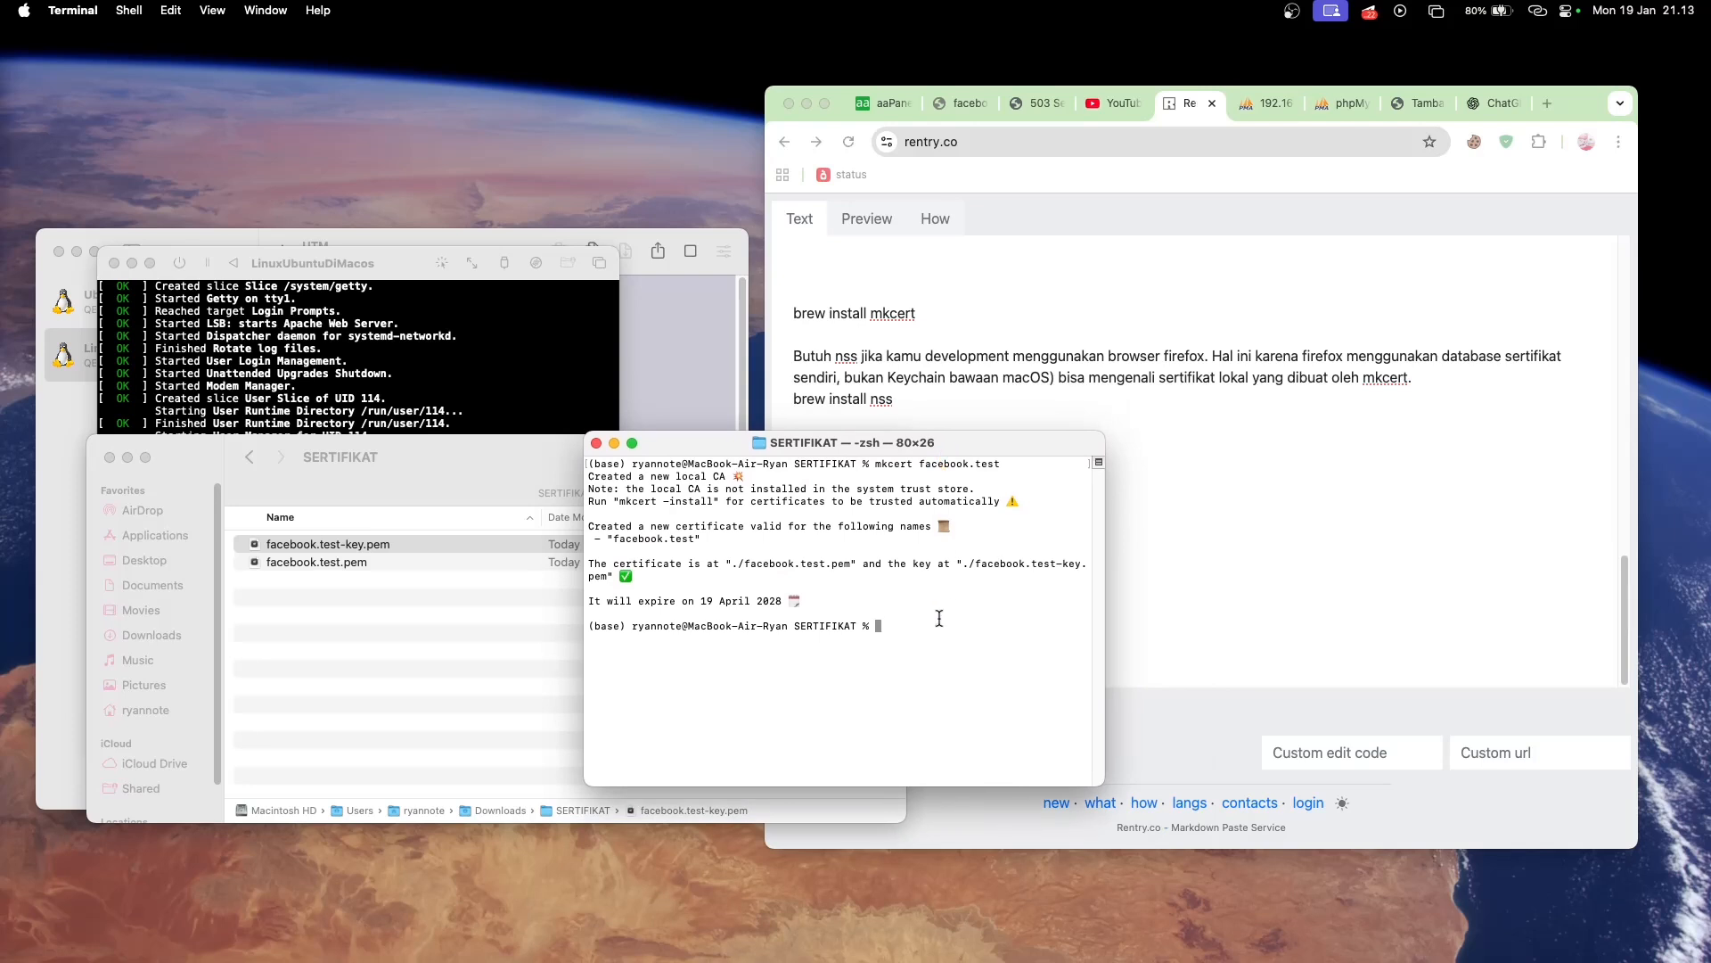
left_click_drag(977, 449, 978, 594)
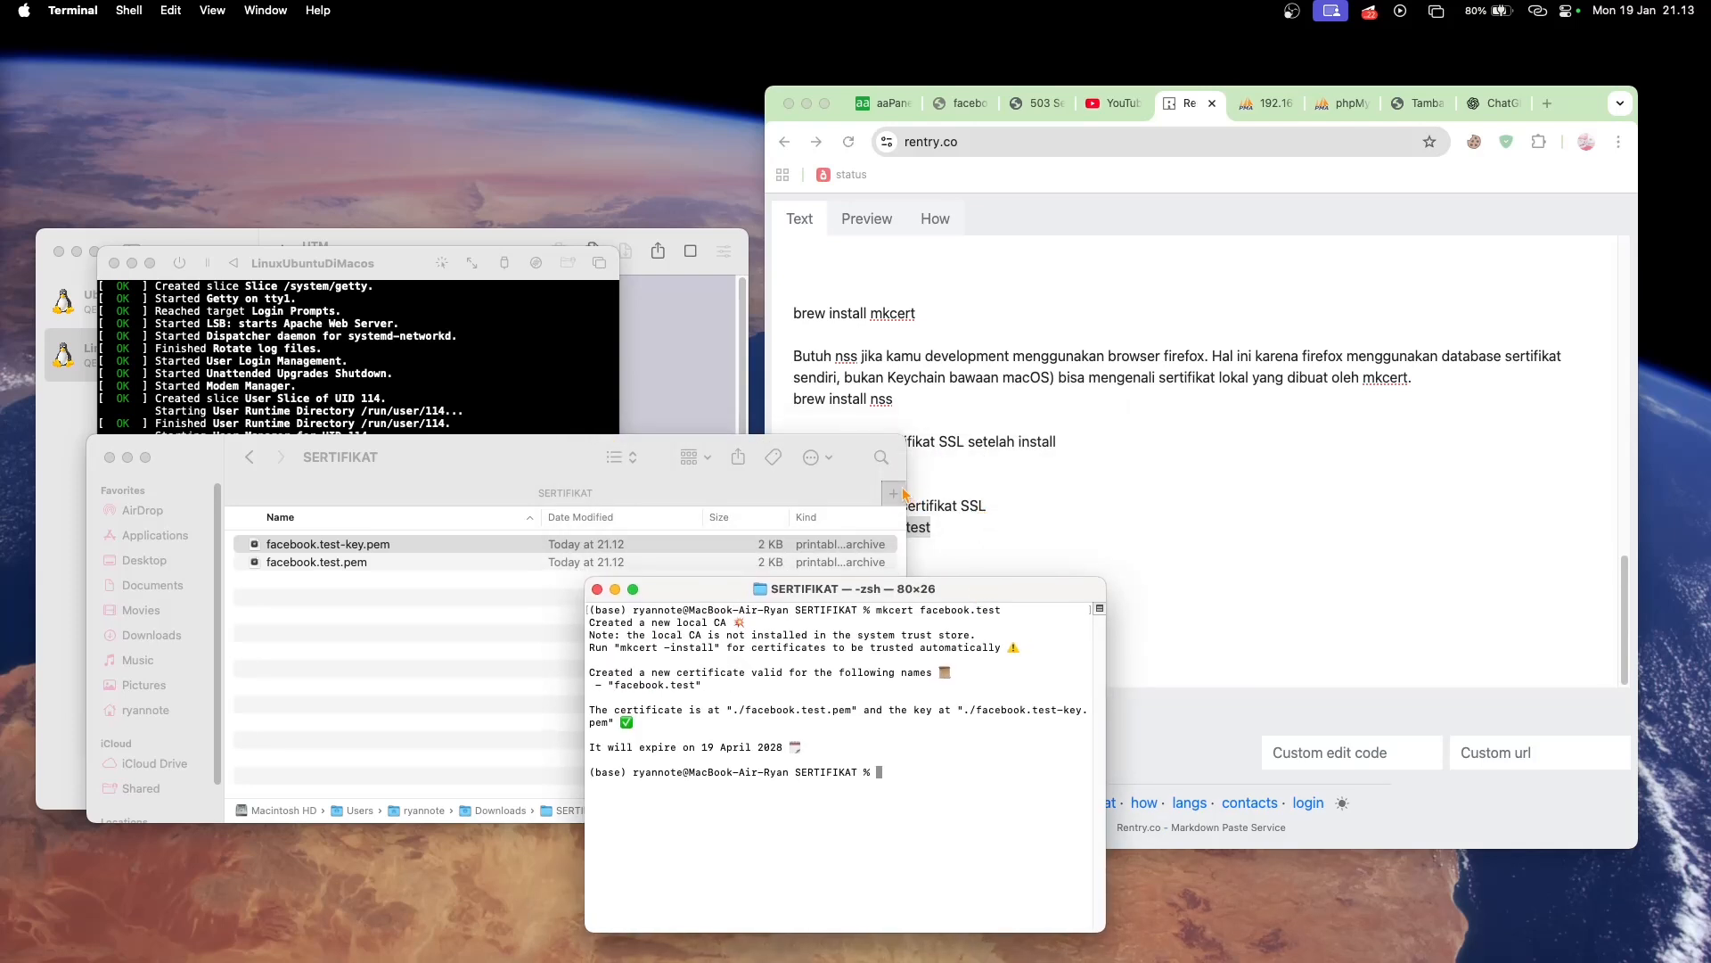
left_click_drag(522, 456, 627, 274)
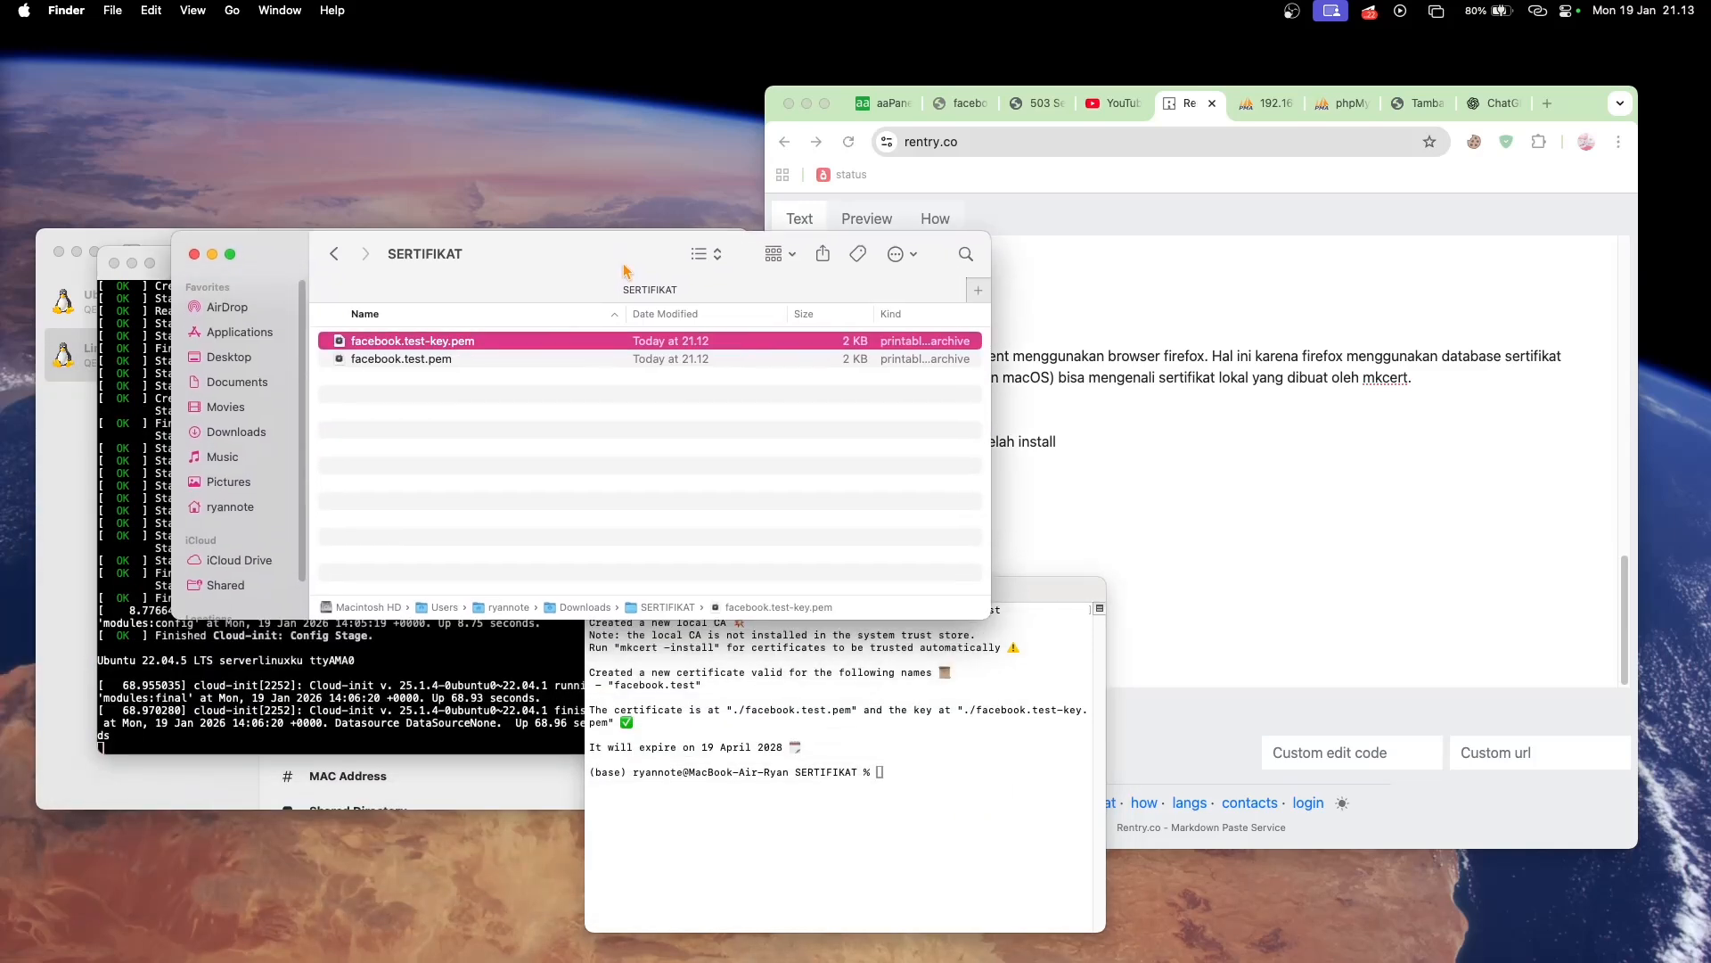
- Run mkcert -install in the terminal and enter the sudo password to install the local CA
left_click(1034, 585)
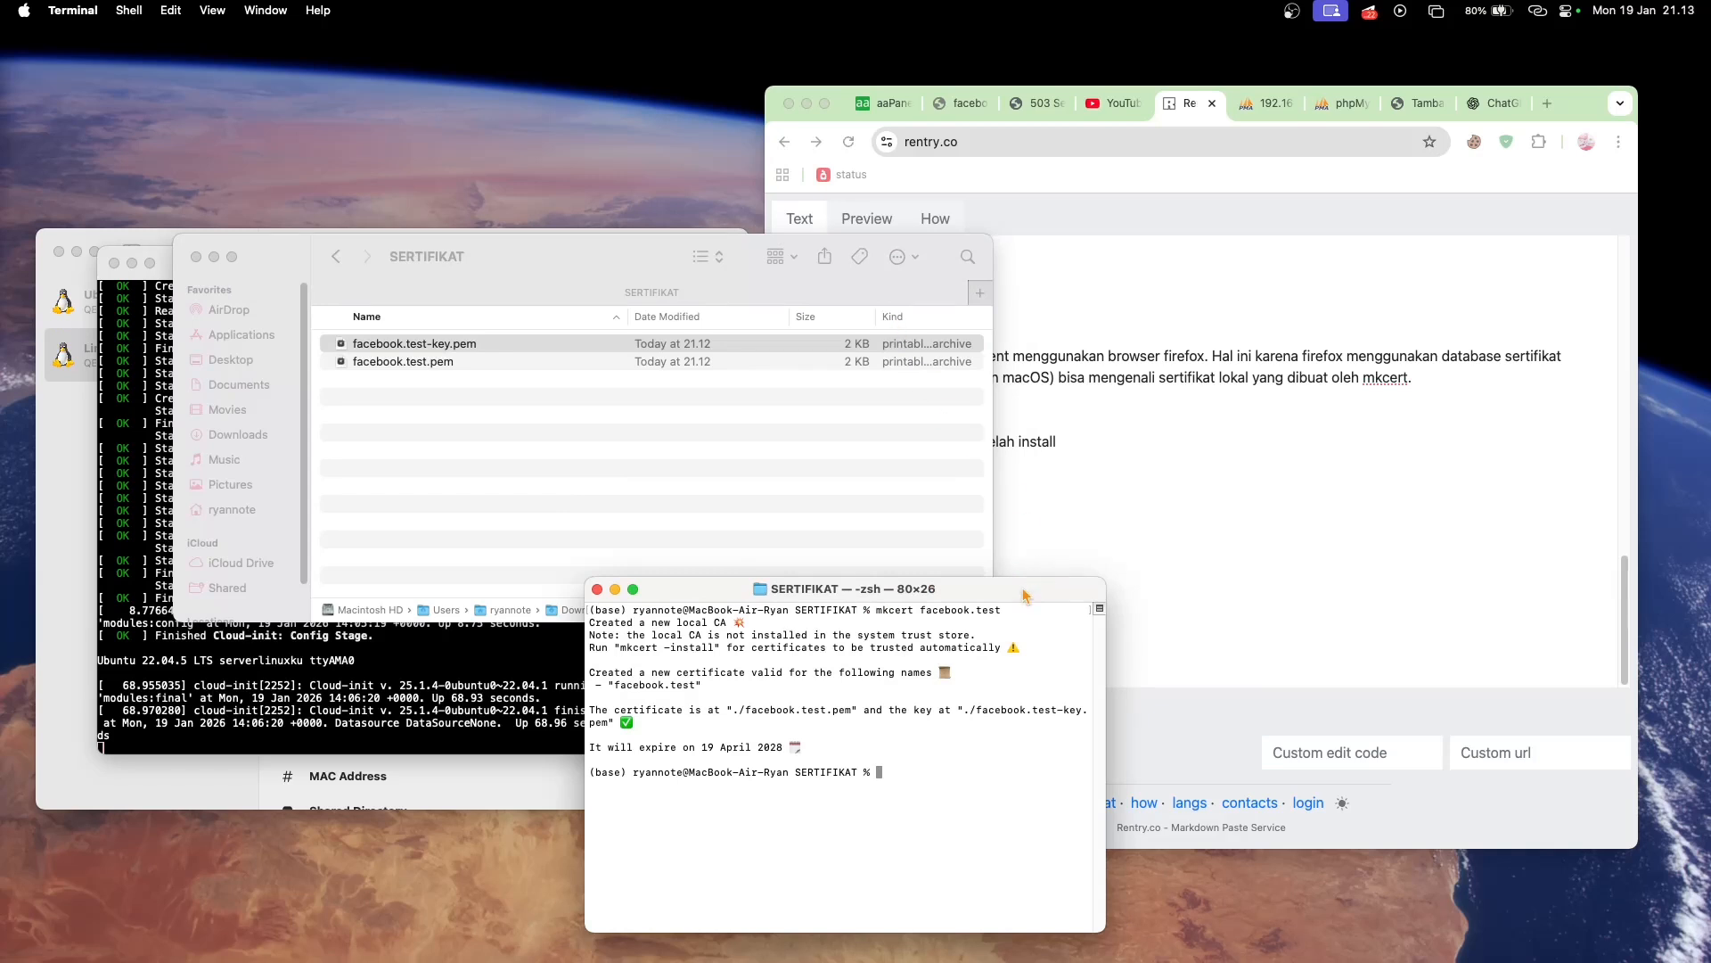
left_click_drag(1024, 595, 920, 385)
type("mk")
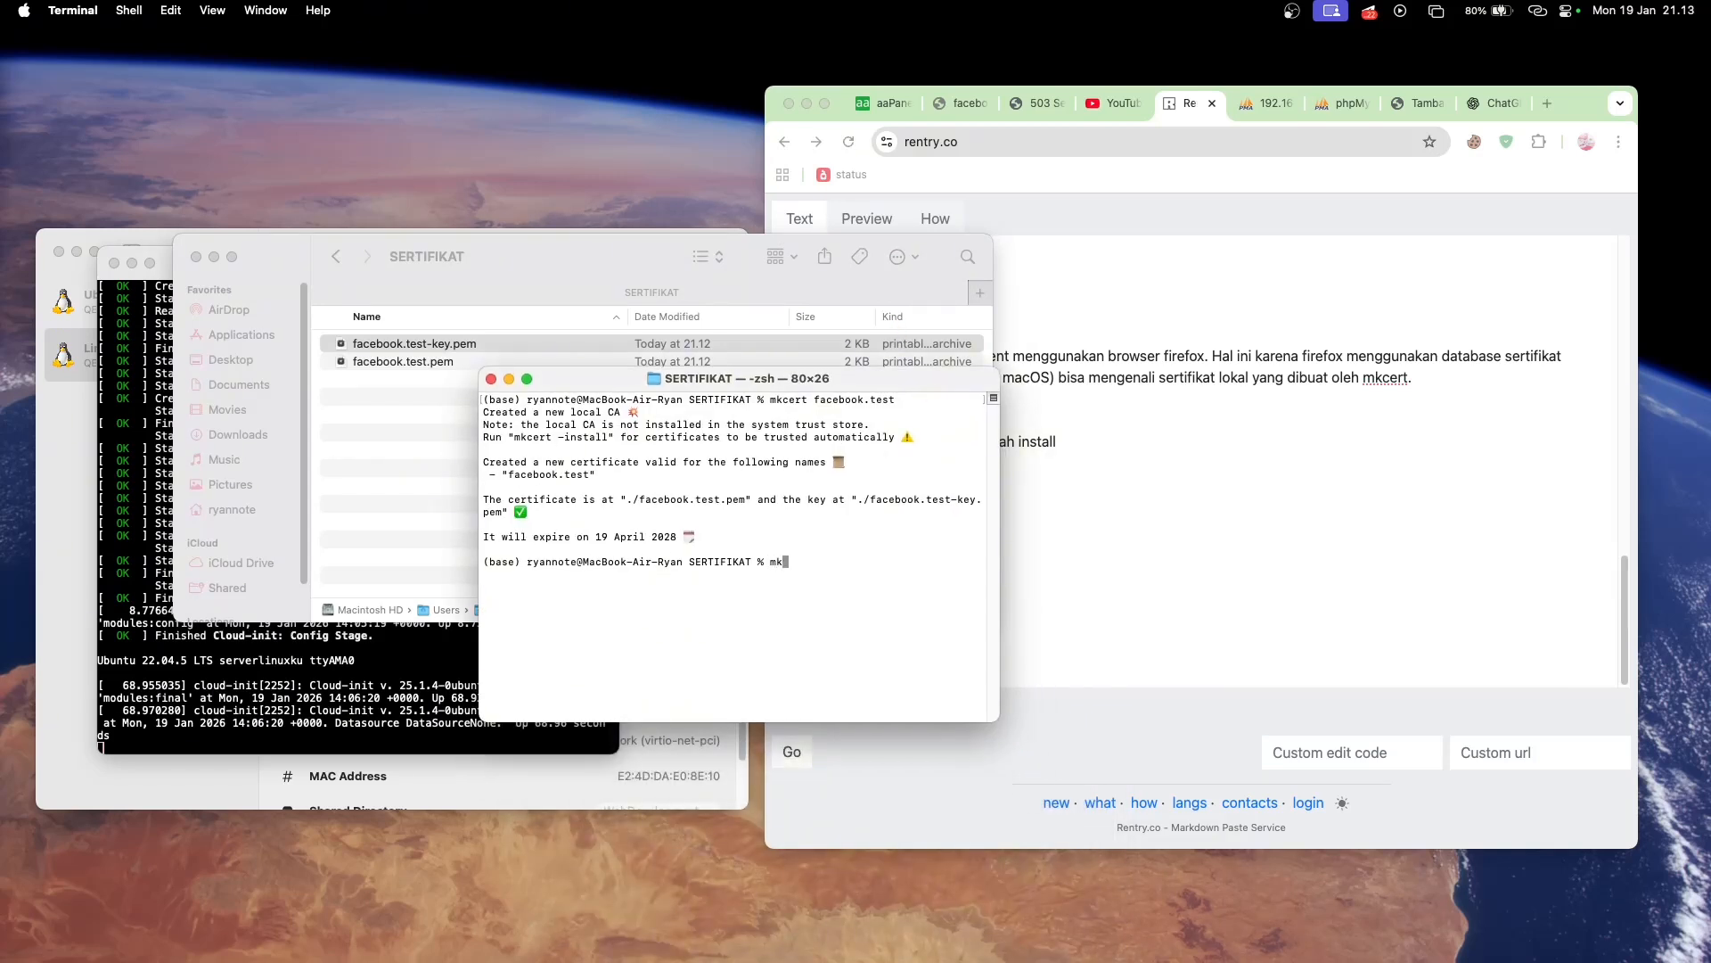
type("cert -install")
key("Return")
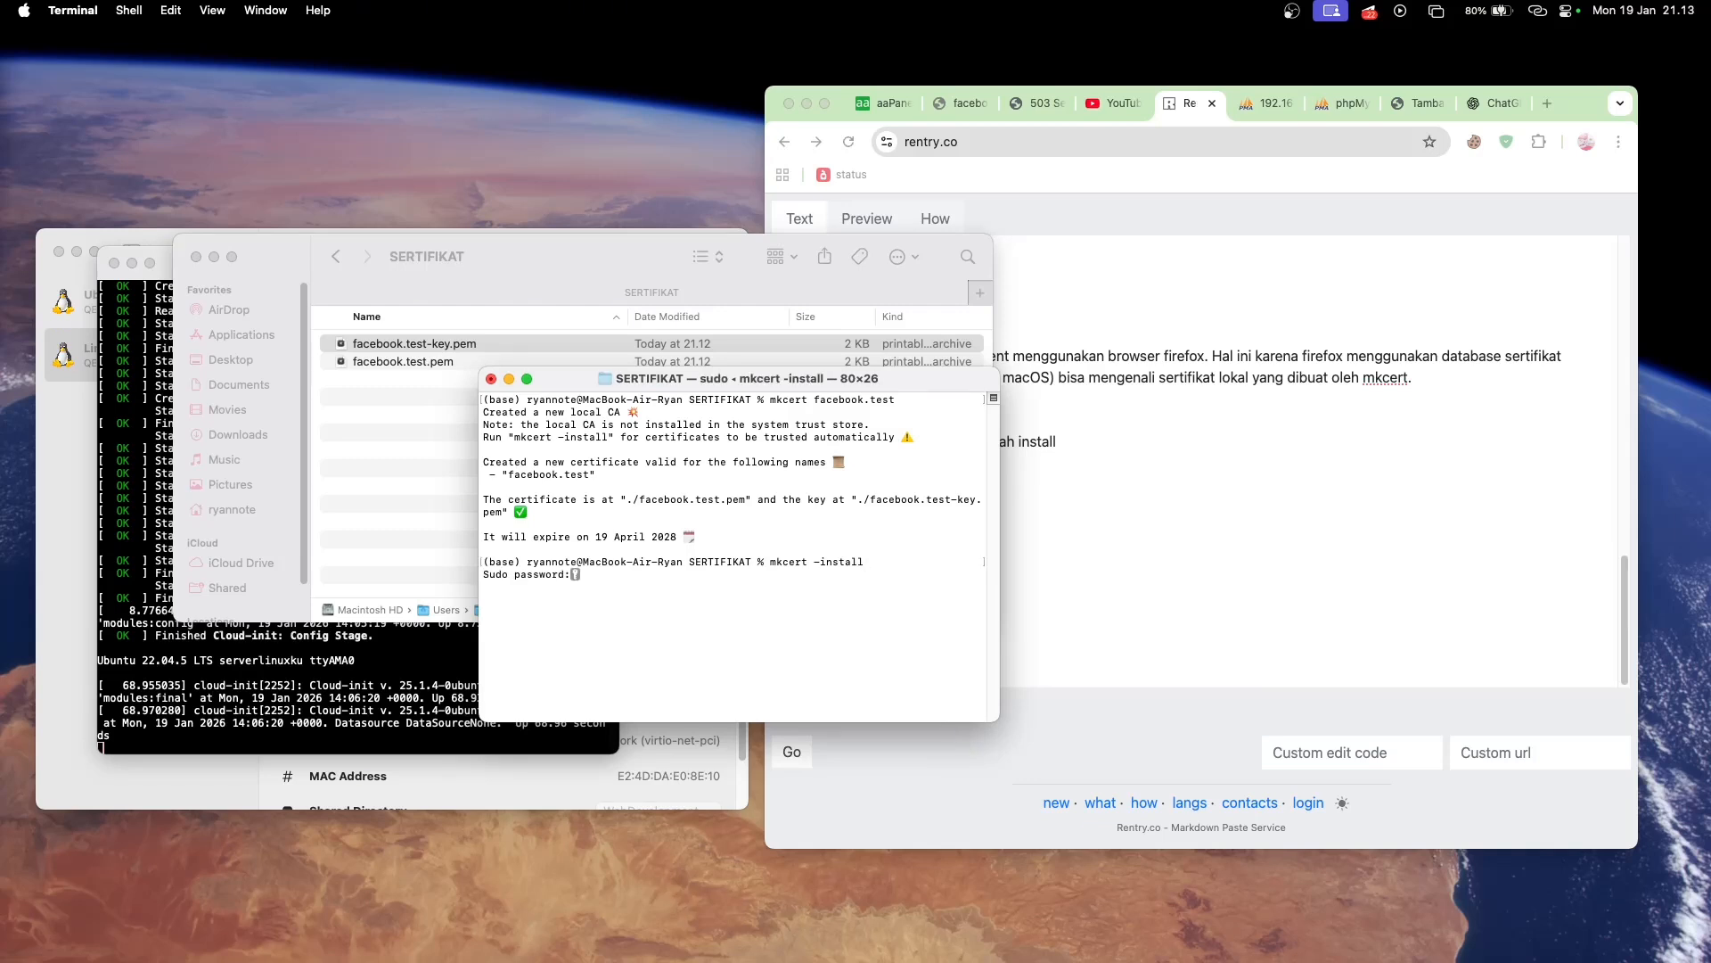
key("Return")
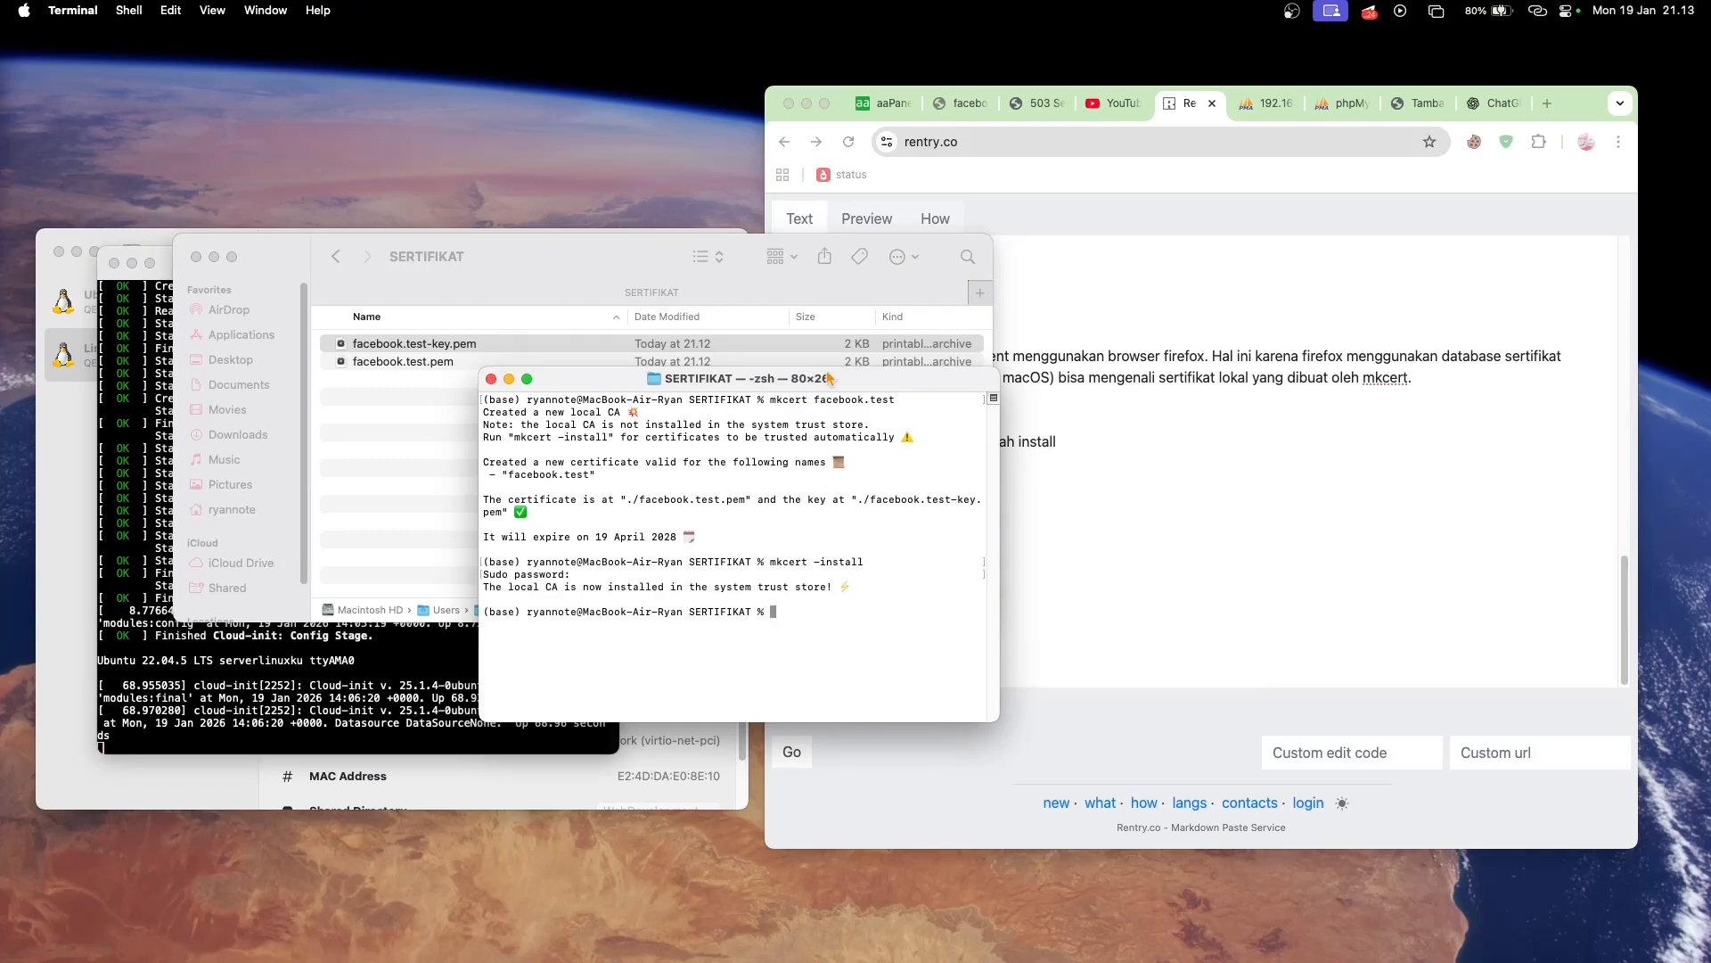
- Rename facebook.test-key.pem in the SERTIFIKAT folder to facebook.test-key.txt, accepting the .txt extension
left_click_drag(817, 382, 896, 491)
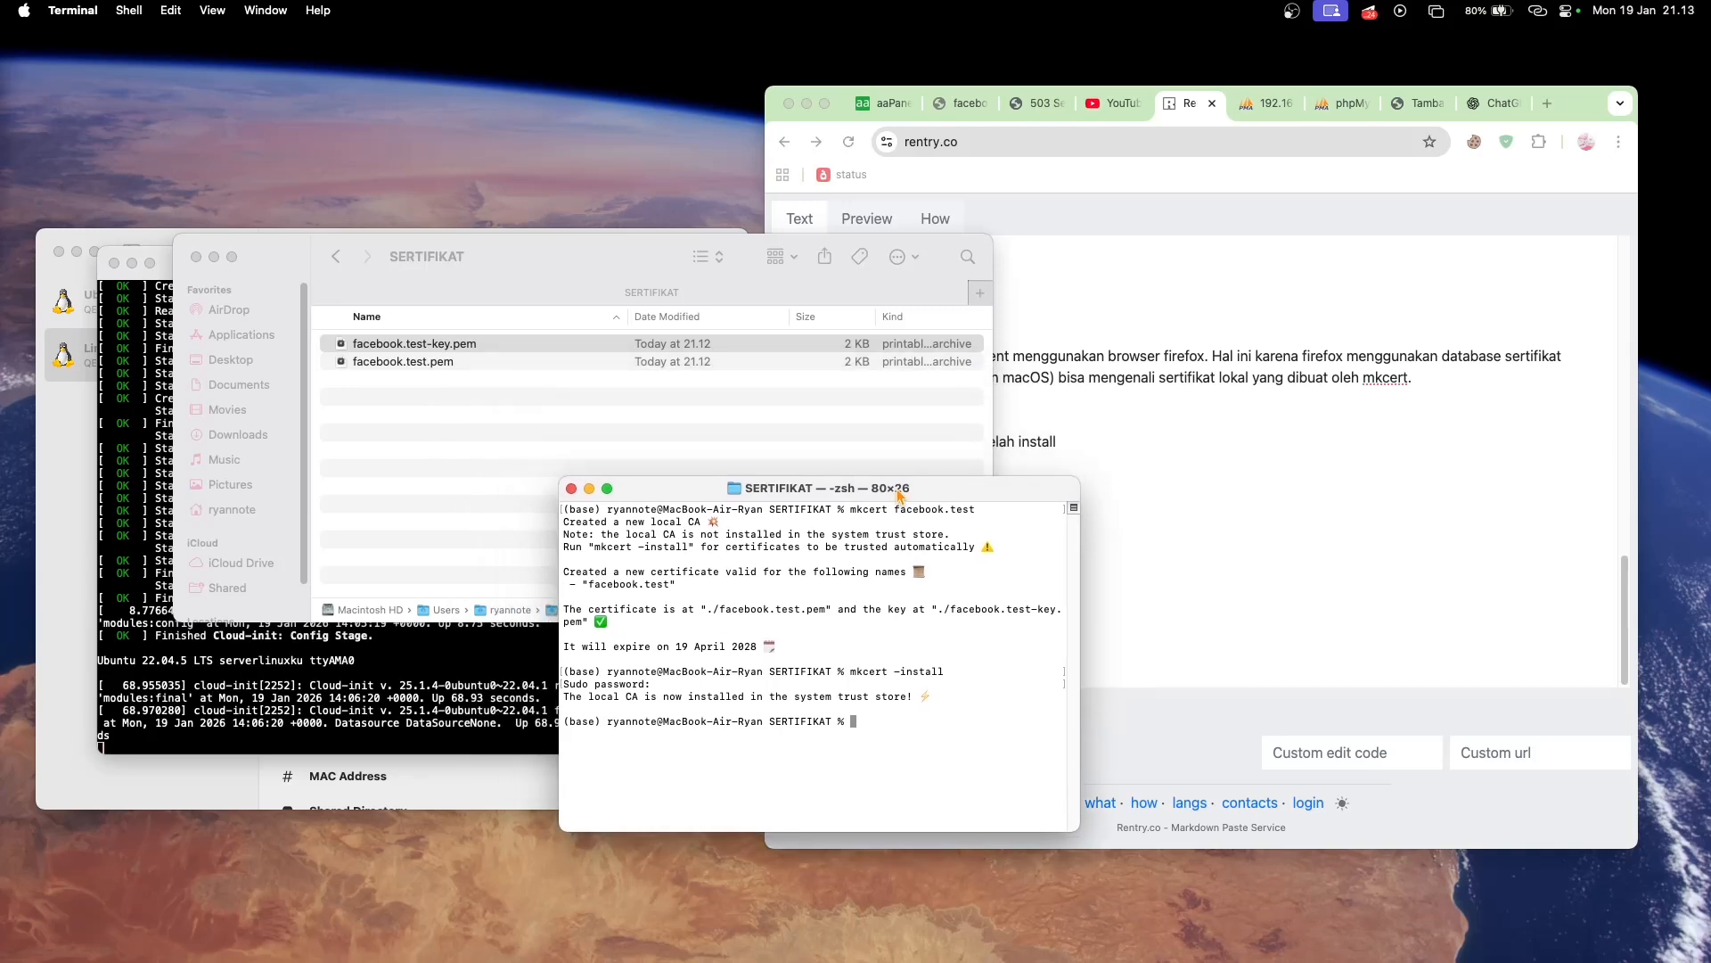
right_click(528, 354)
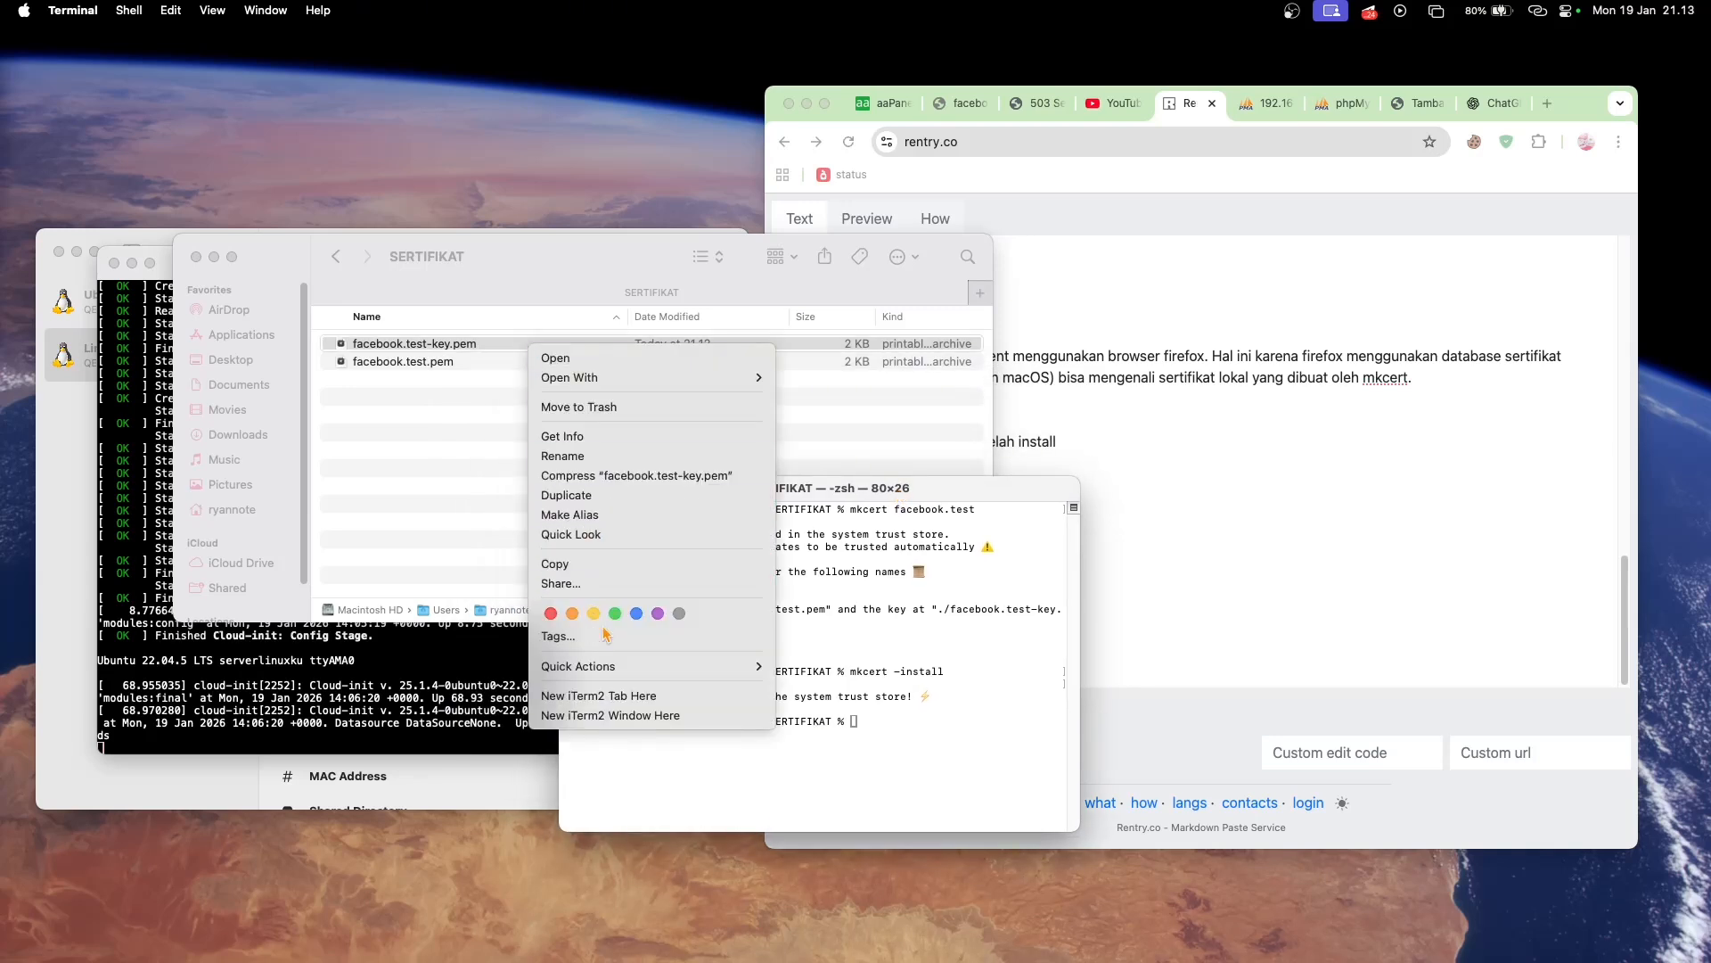
left_click(615, 458)
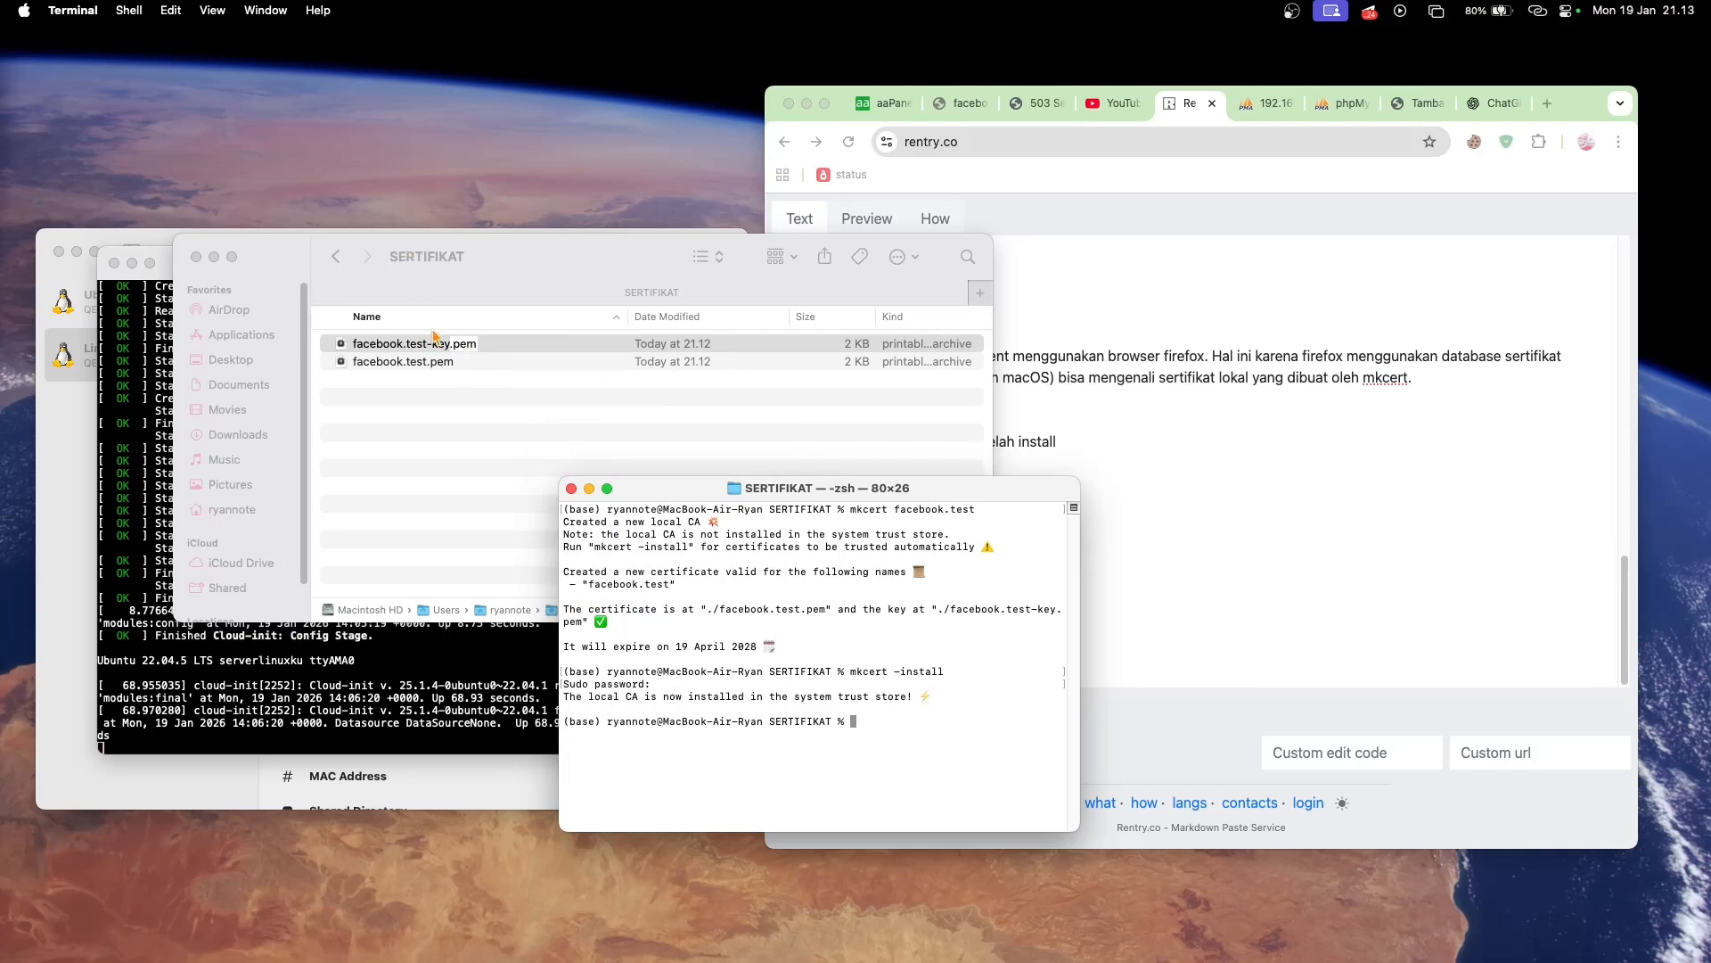
left_click(461, 343)
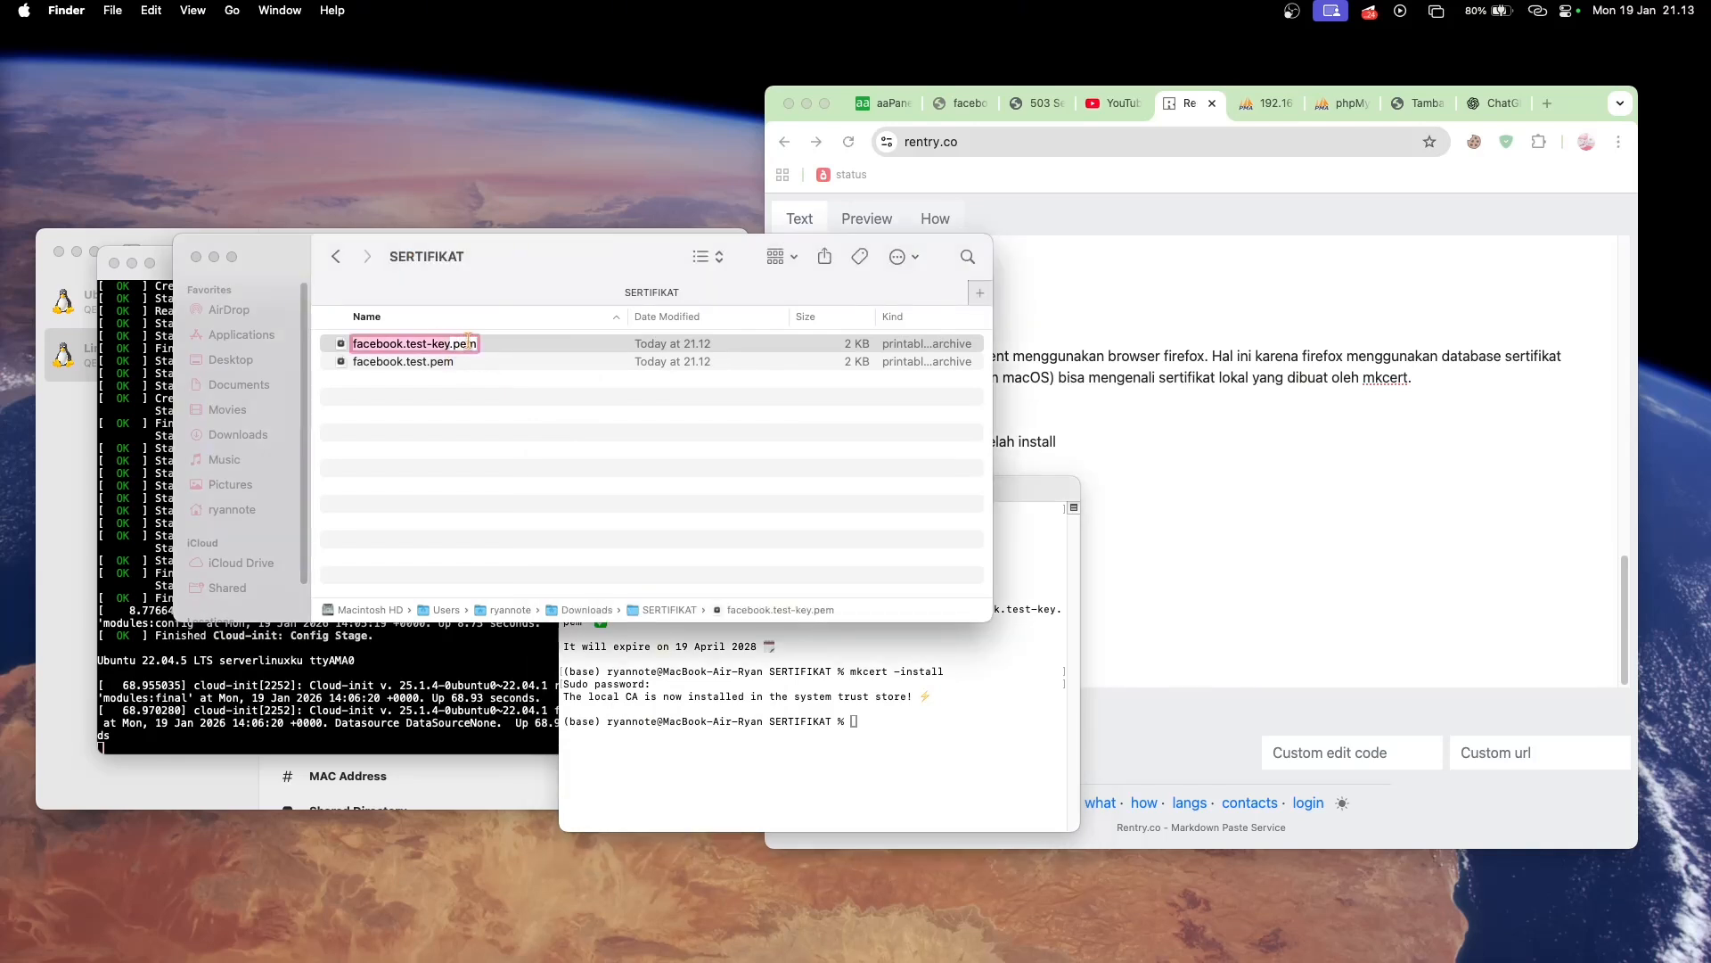
left_click(452, 343)
key("Delete")
key("Delete")
key("Delete")
key("Delete")
type(".txt")
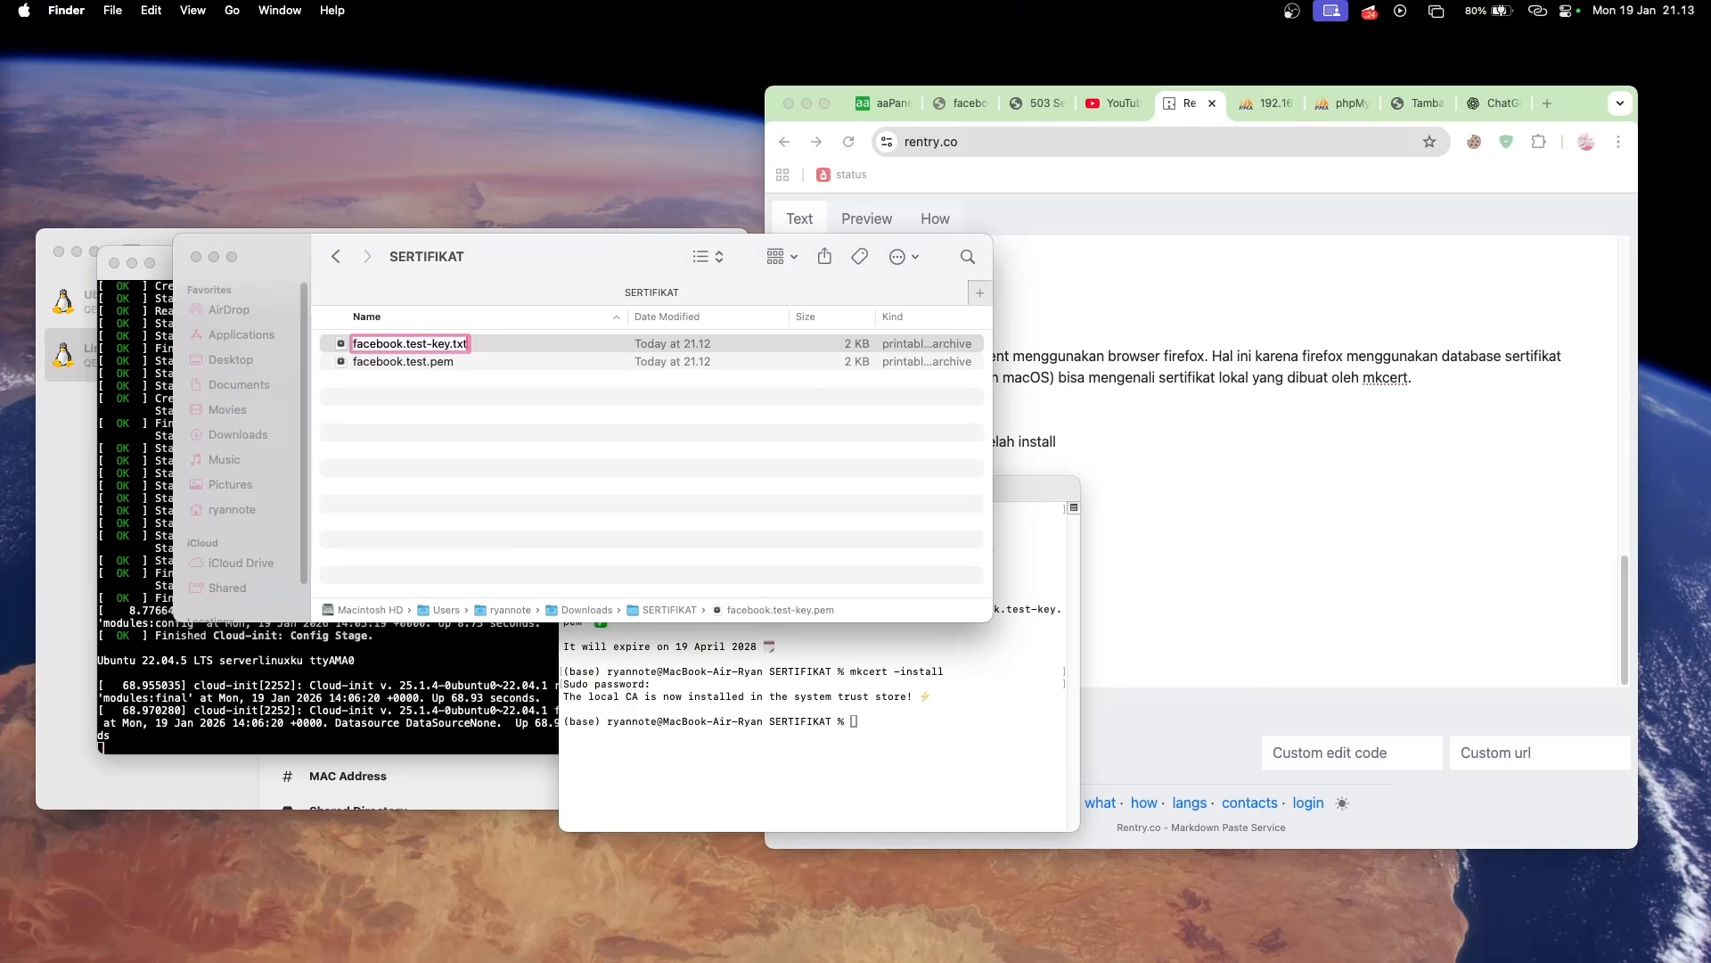
key("Return")
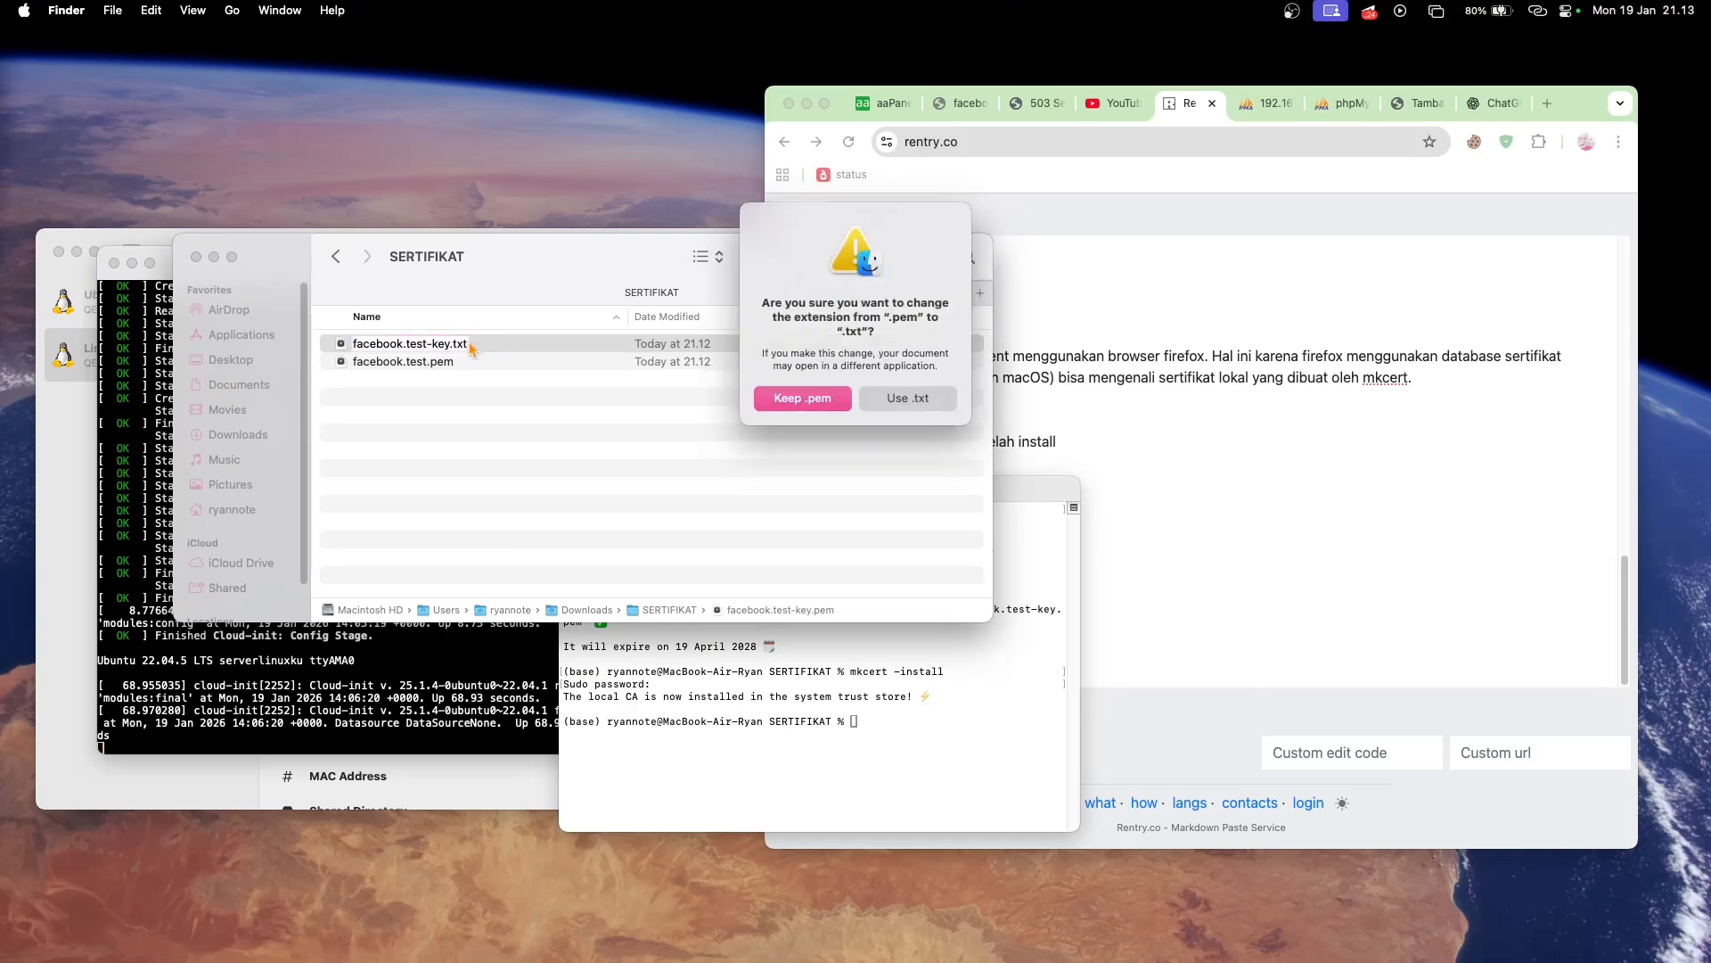
left_click(909, 398)
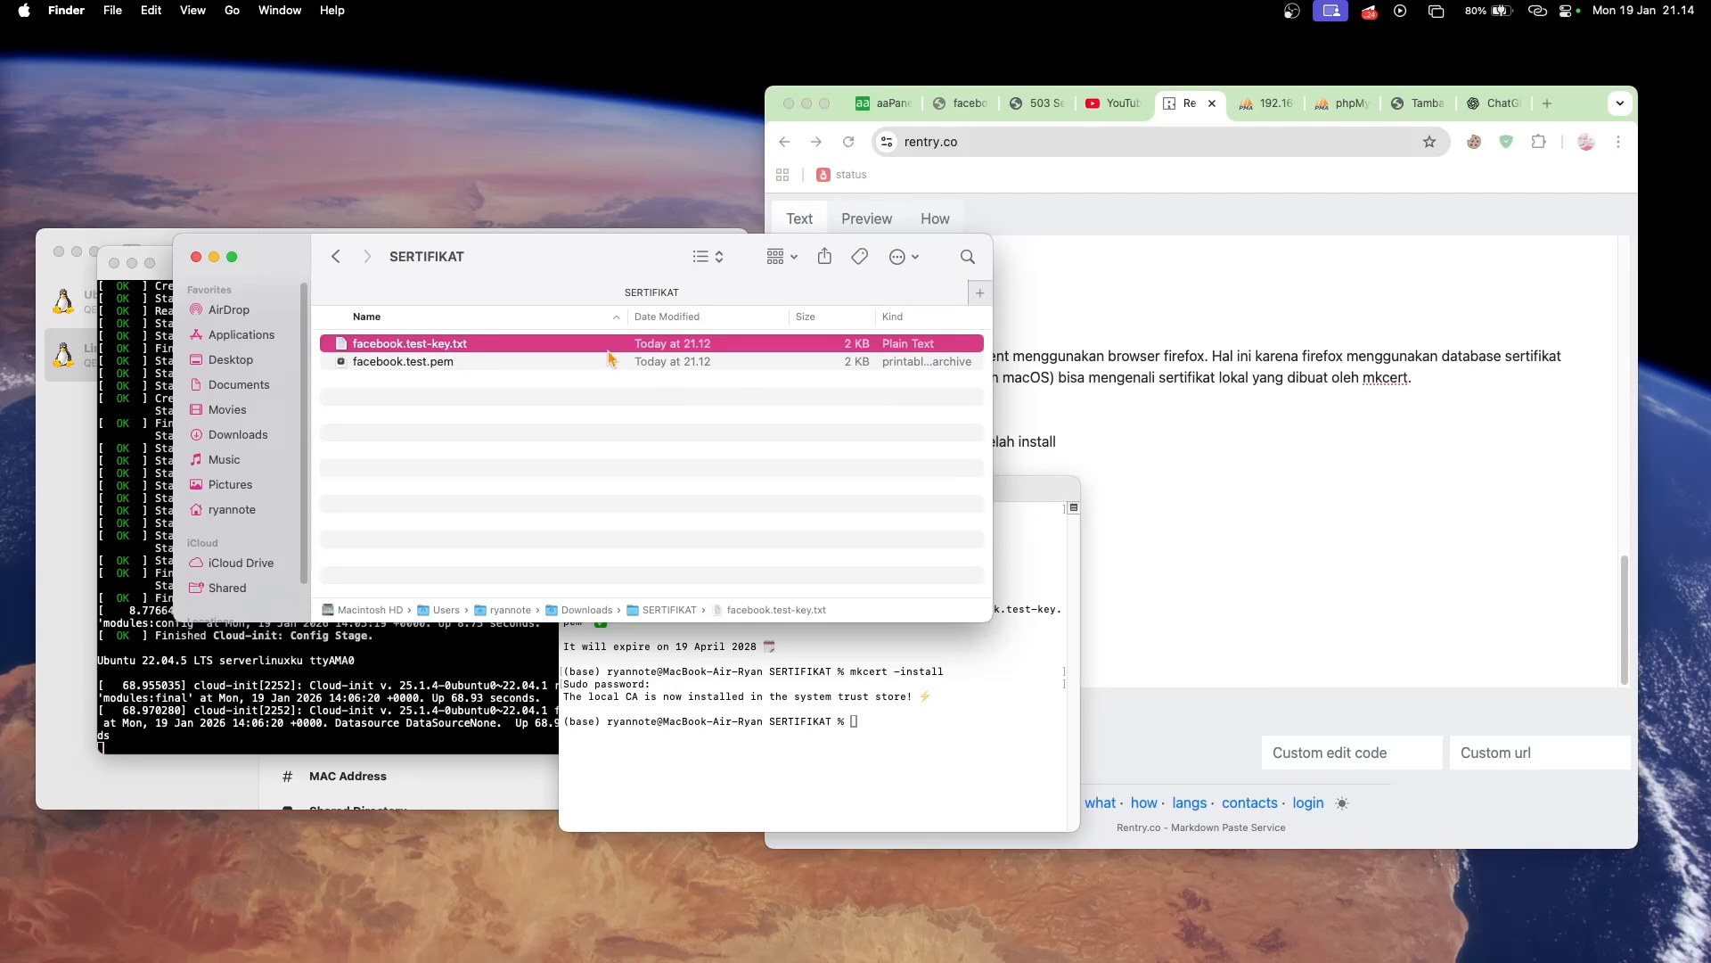
- Compress facebook.test.pem into a ZIP archive in the SERTIFIKAT folder
left_click(508, 364)
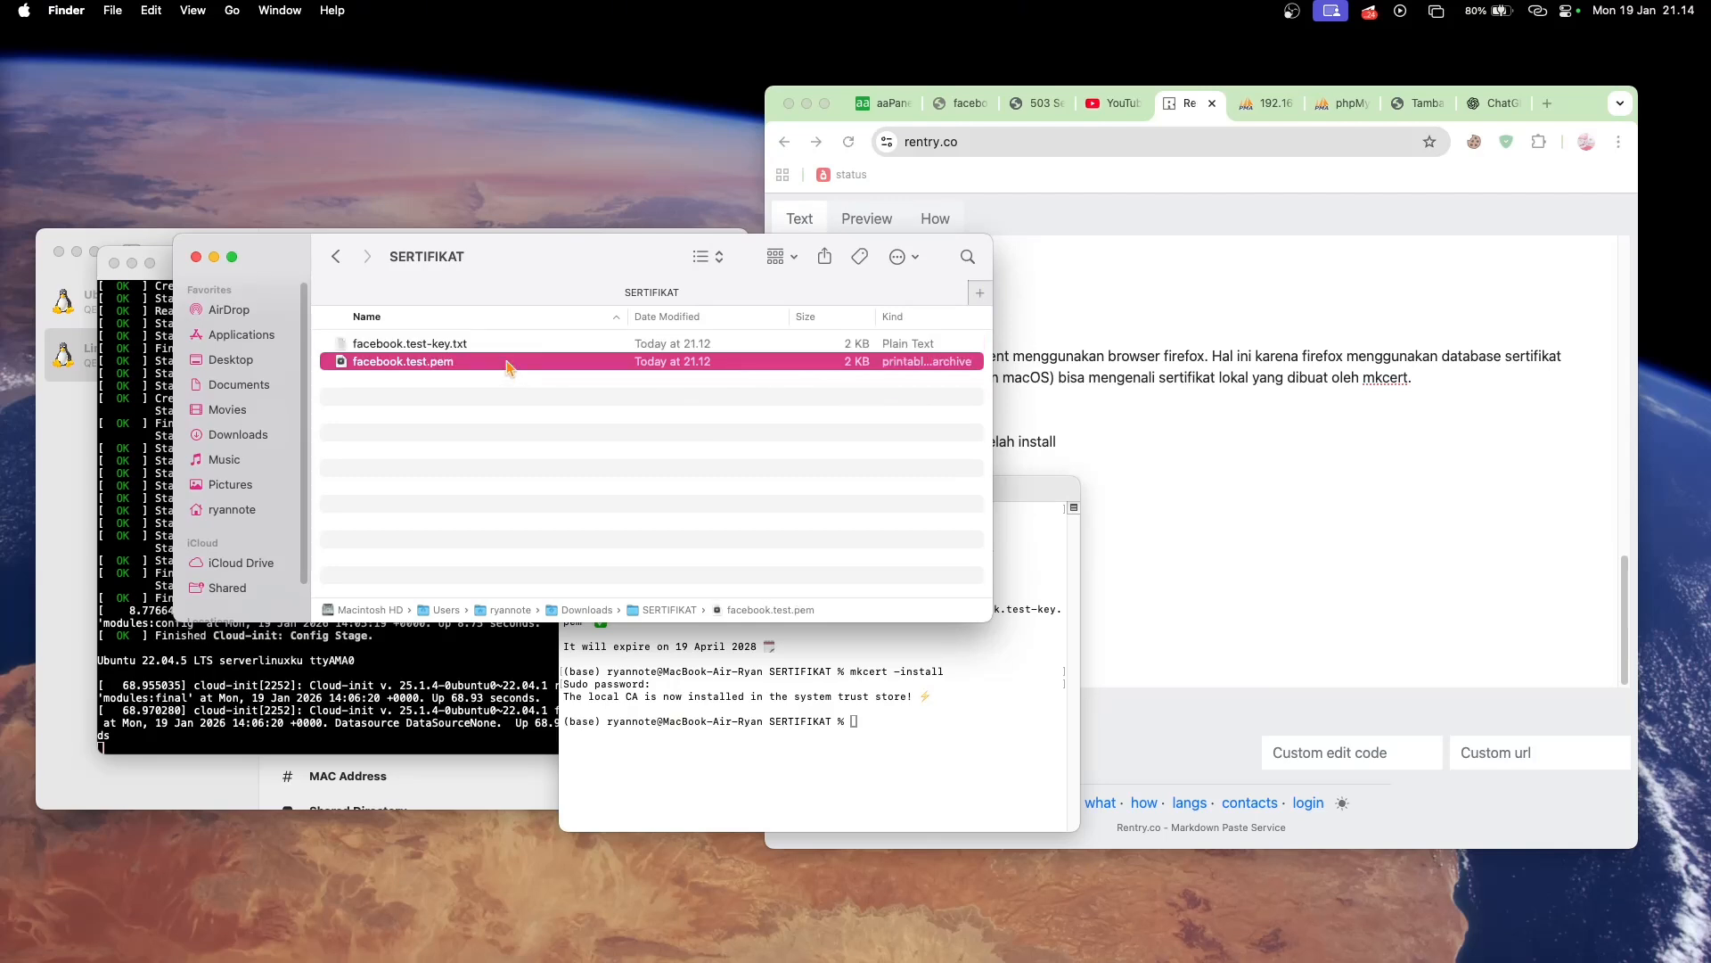
right_click(508, 366)
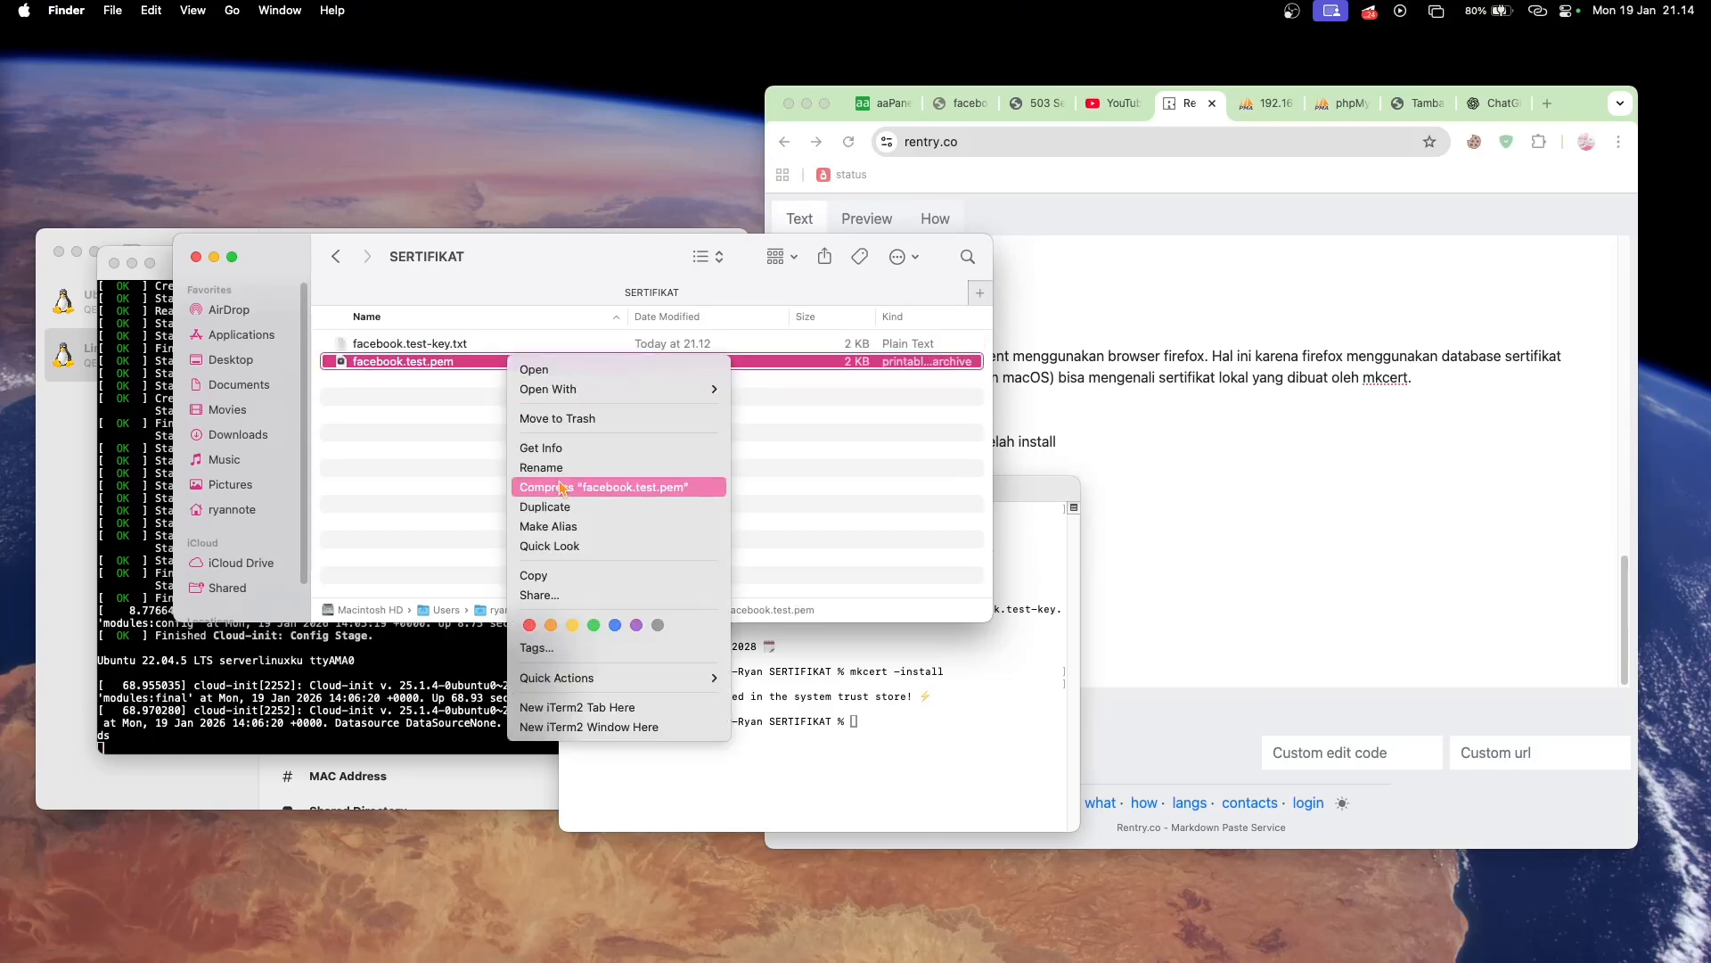
left_click(545, 487)
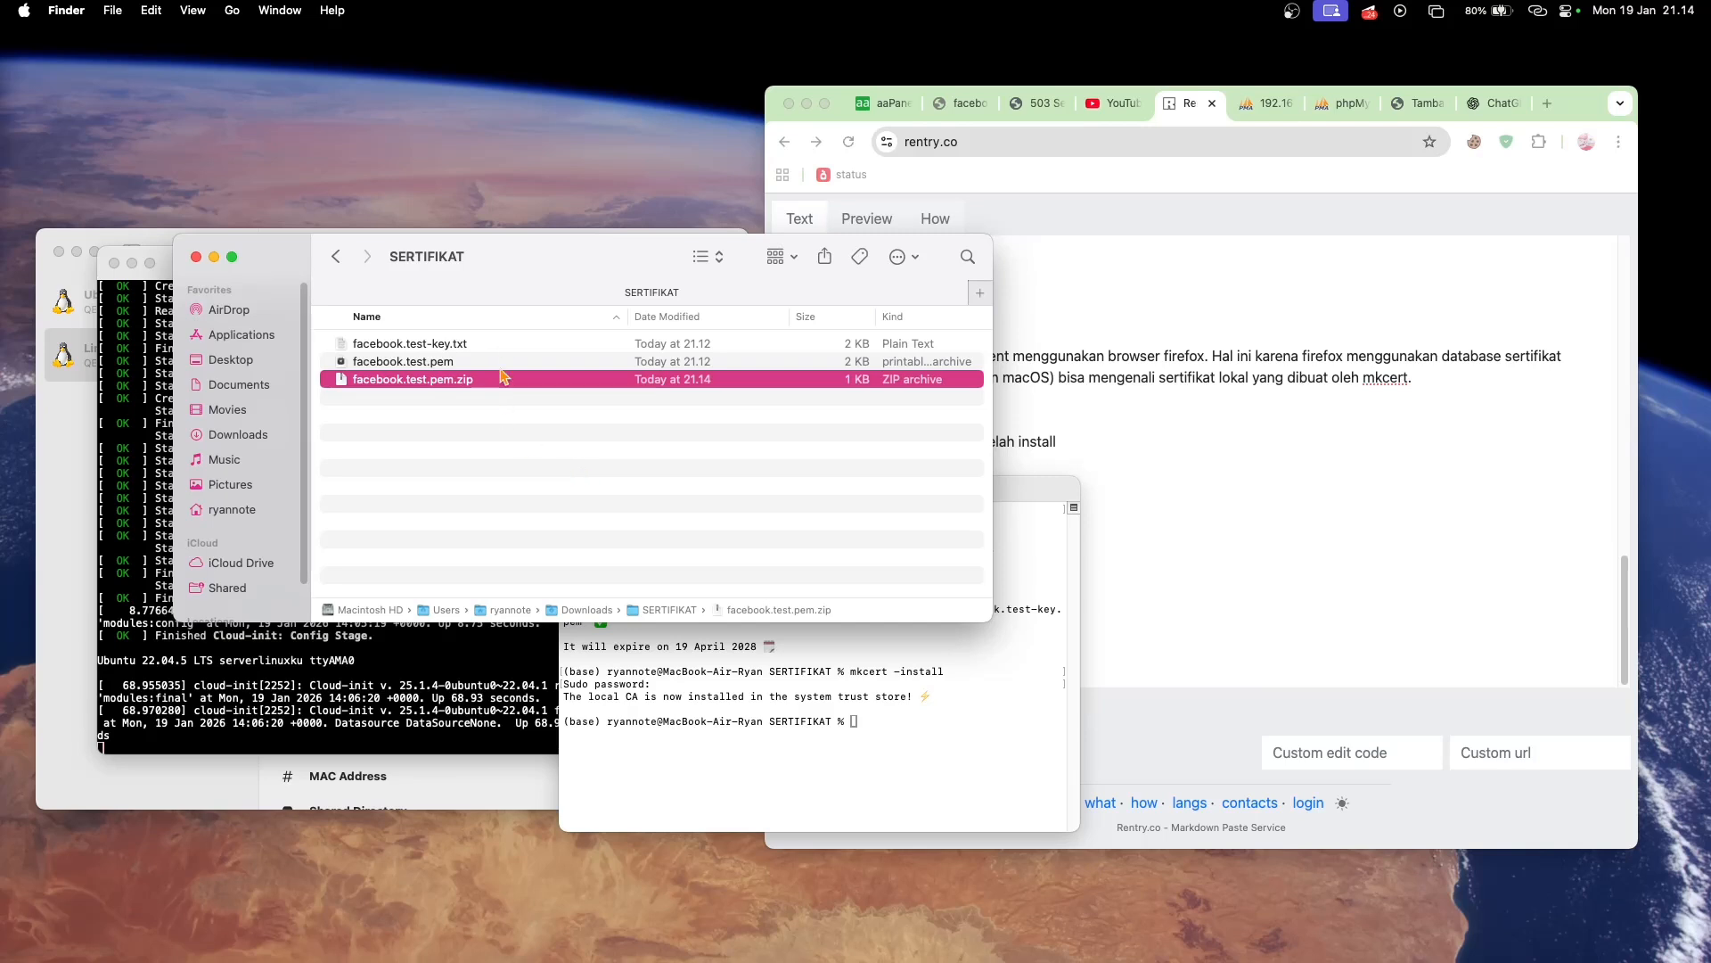
- Rename facebook.test.pem to facebook.test.txt, accepting the .txt extension
left_click(497, 366)
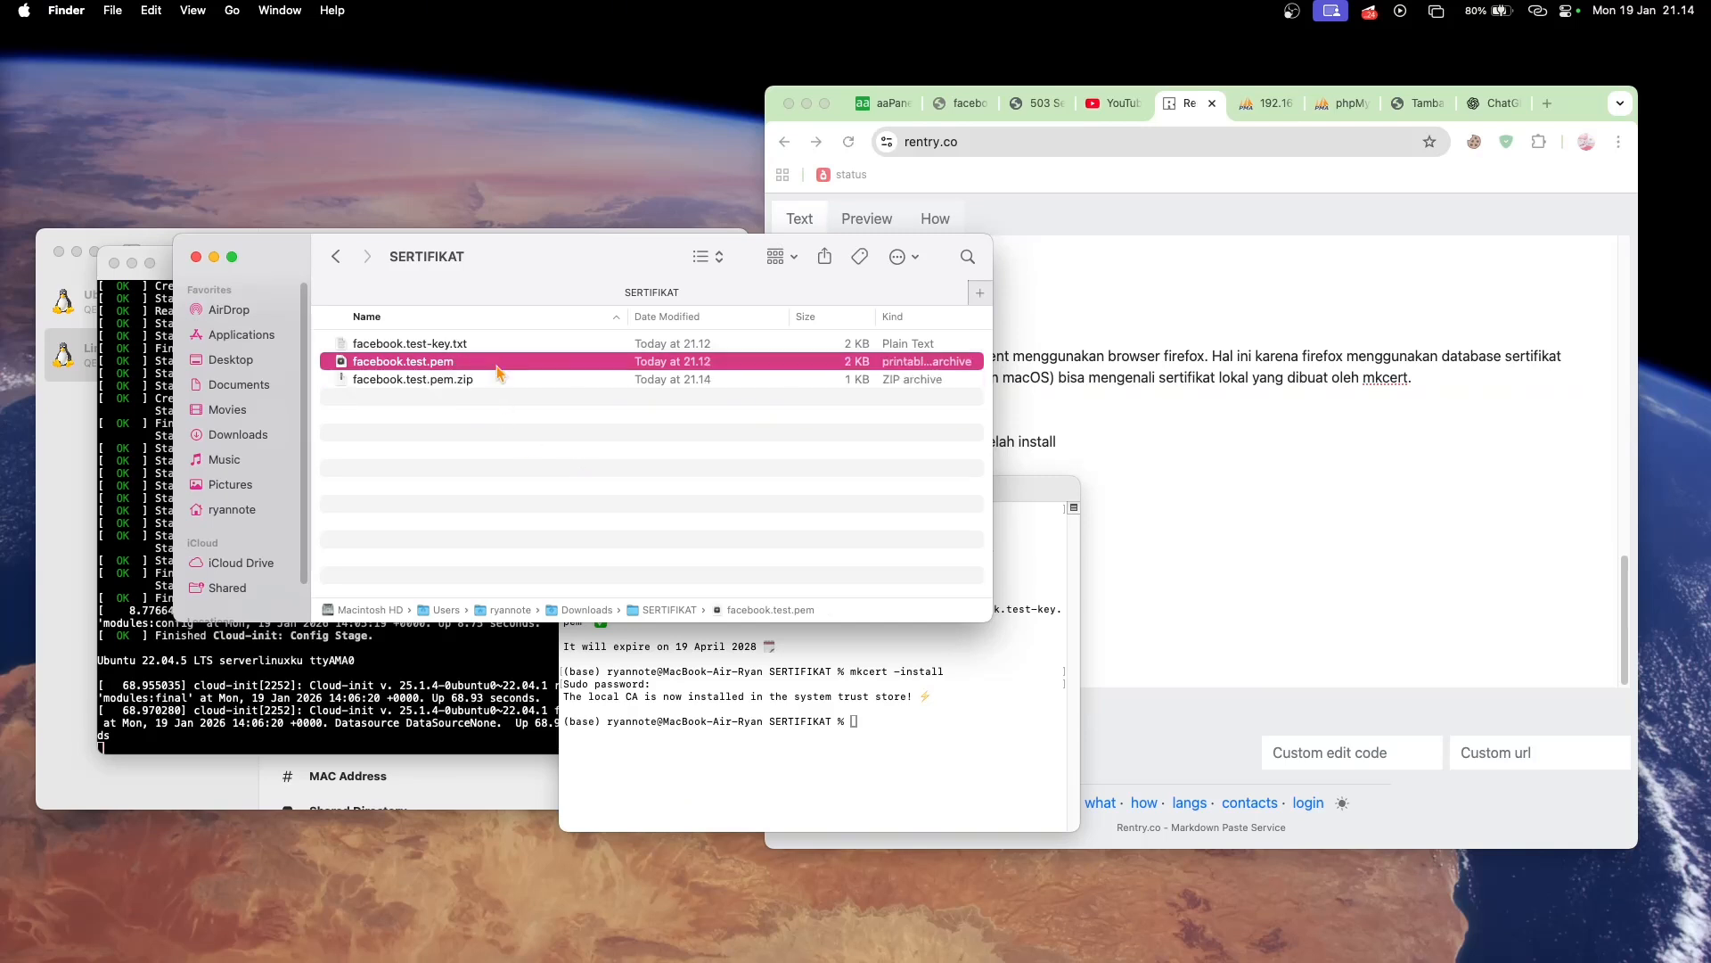
right_click(496, 367)
left_click(544, 471)
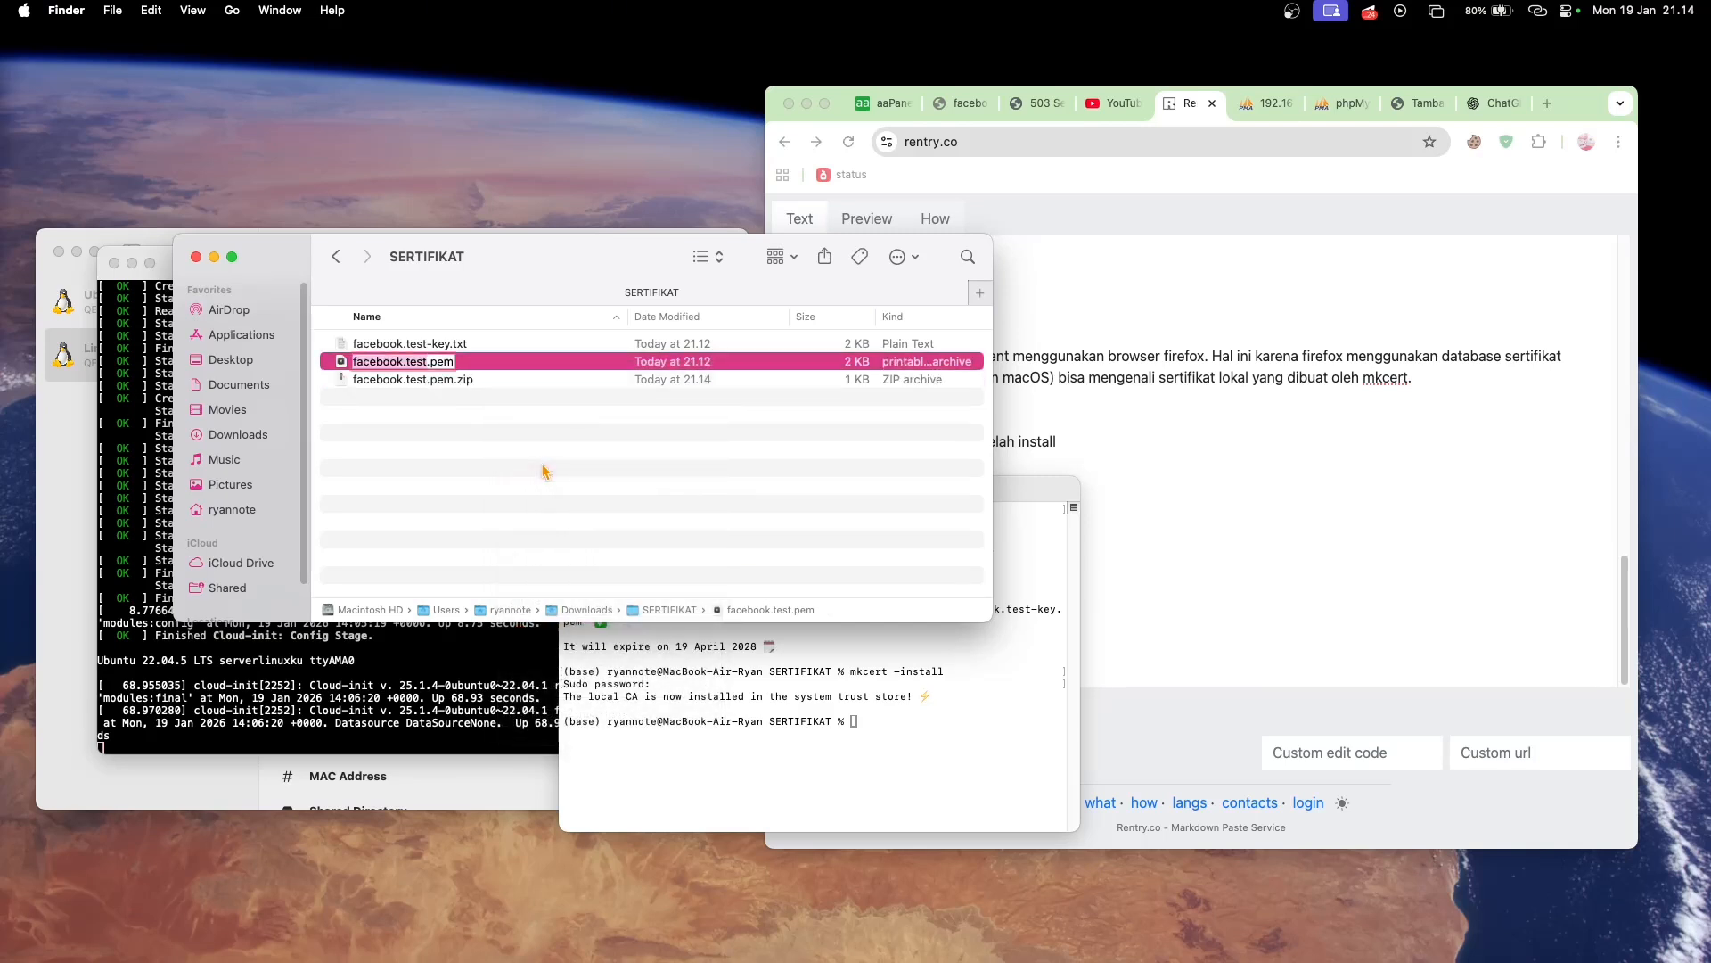
left_click(442, 358)
key("BackSpace")
type("tx")
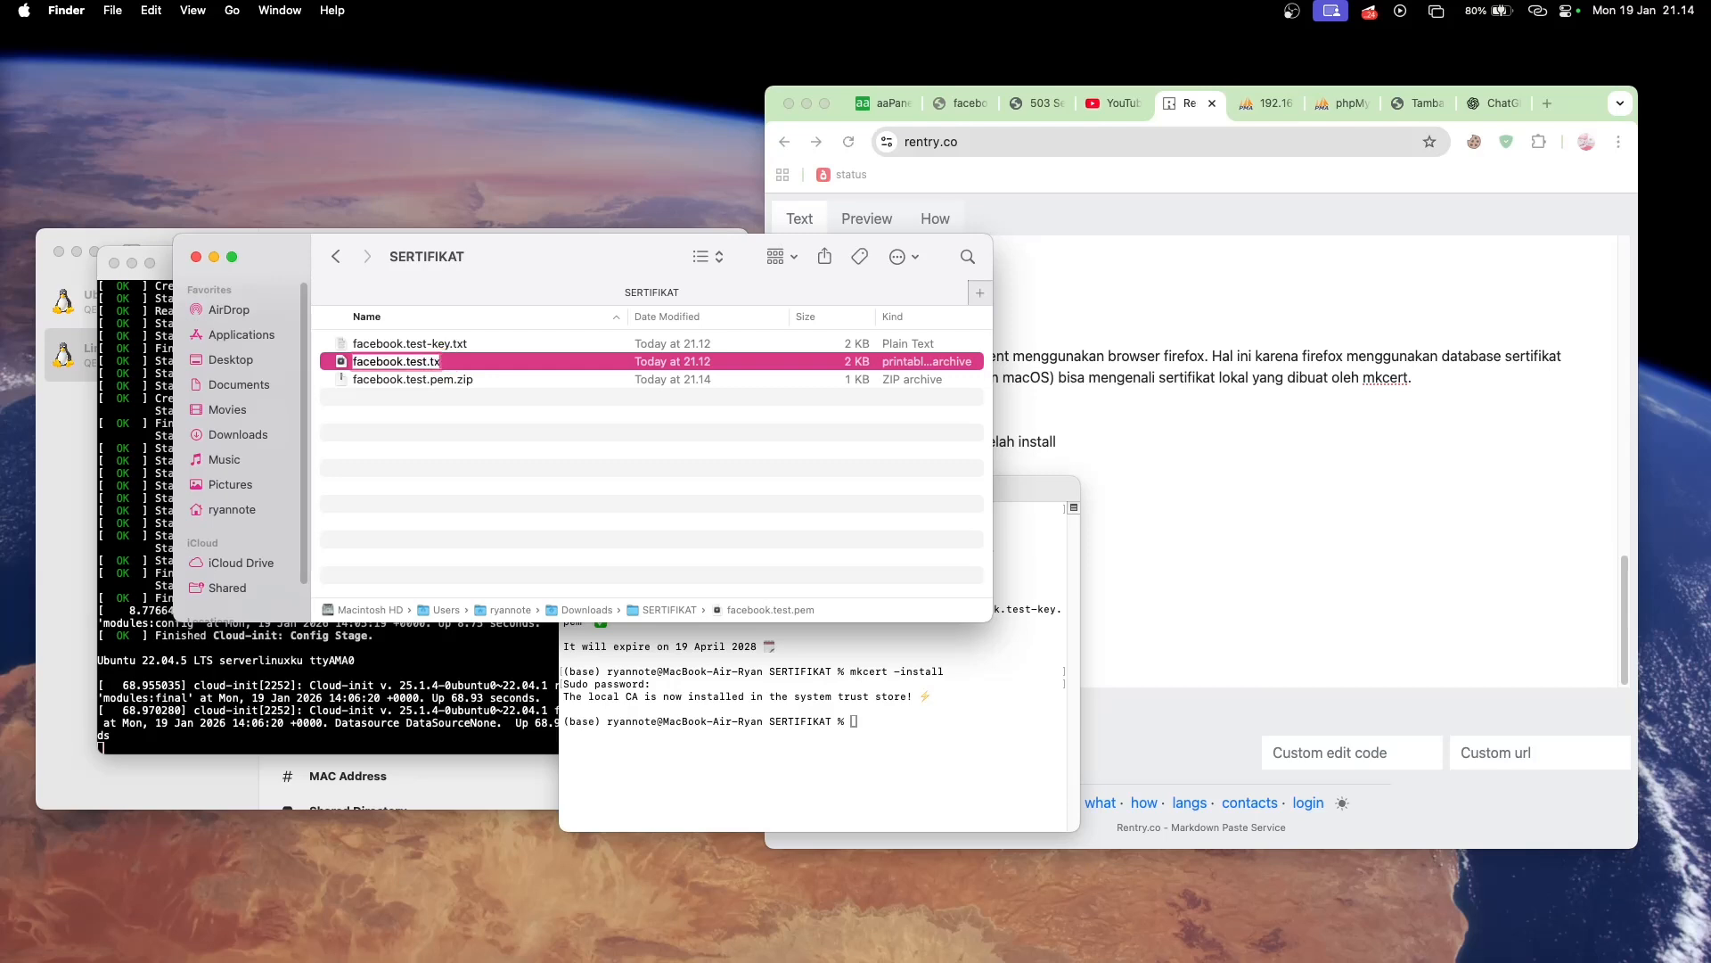
type("t")
key("Return")
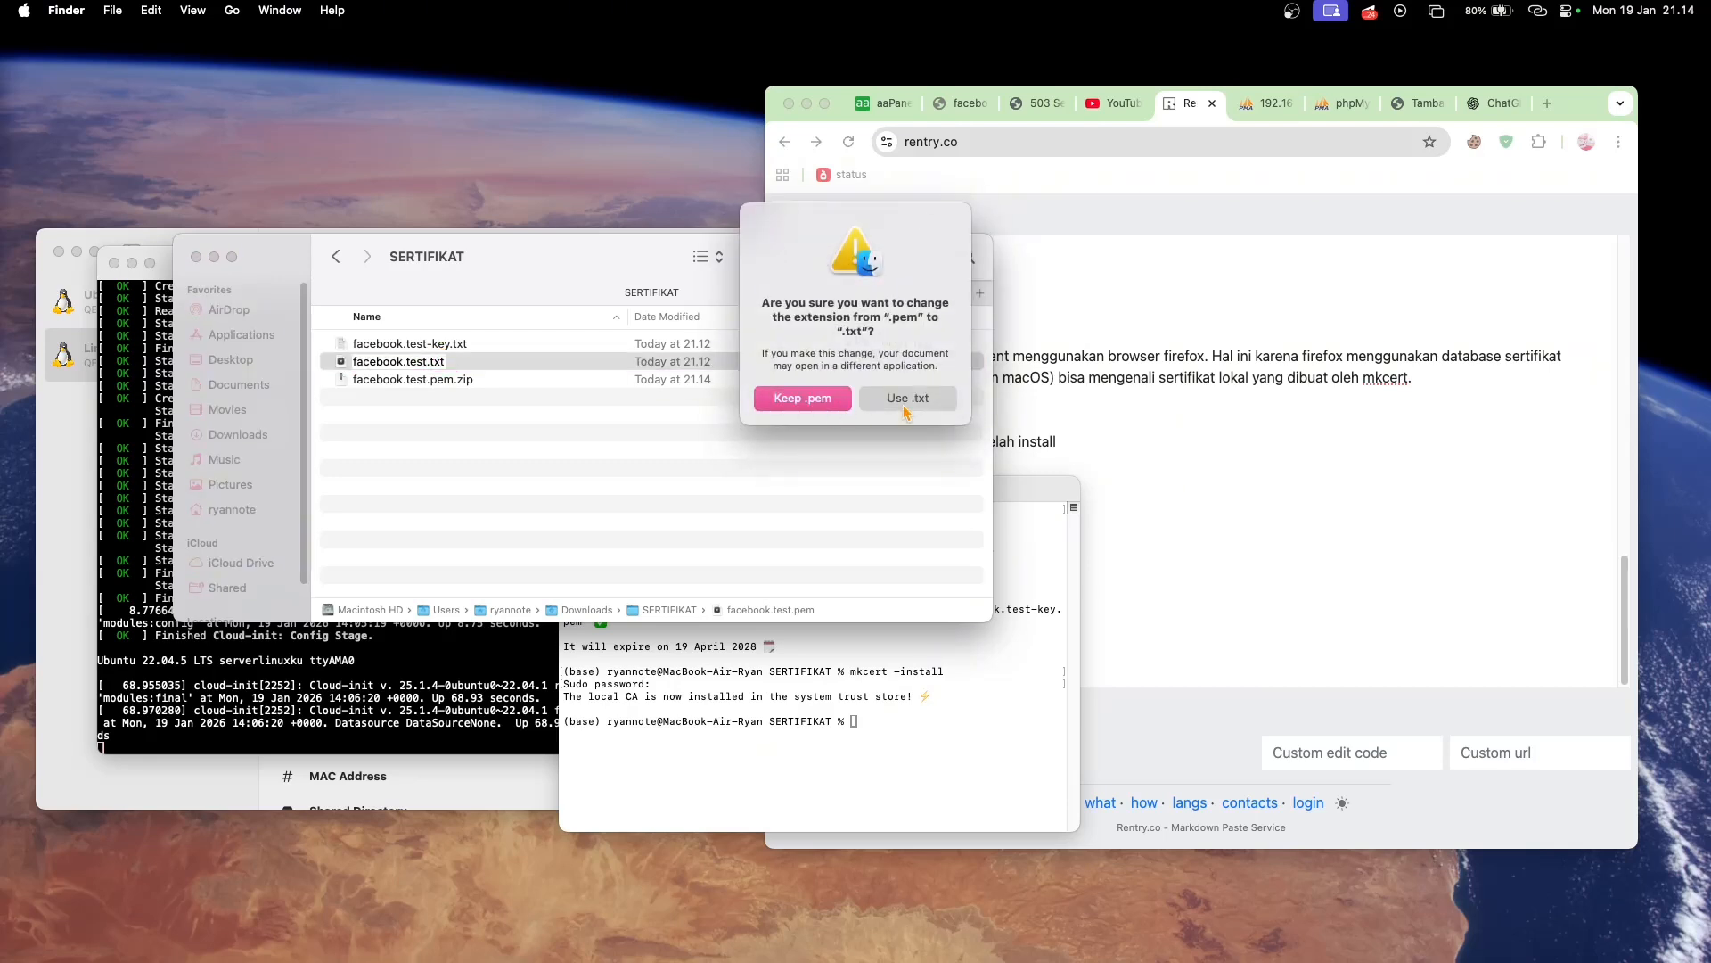
left_click(905, 408)
- Open facebook.test-key.txt and copy its entire private key text
left_click(483, 345)
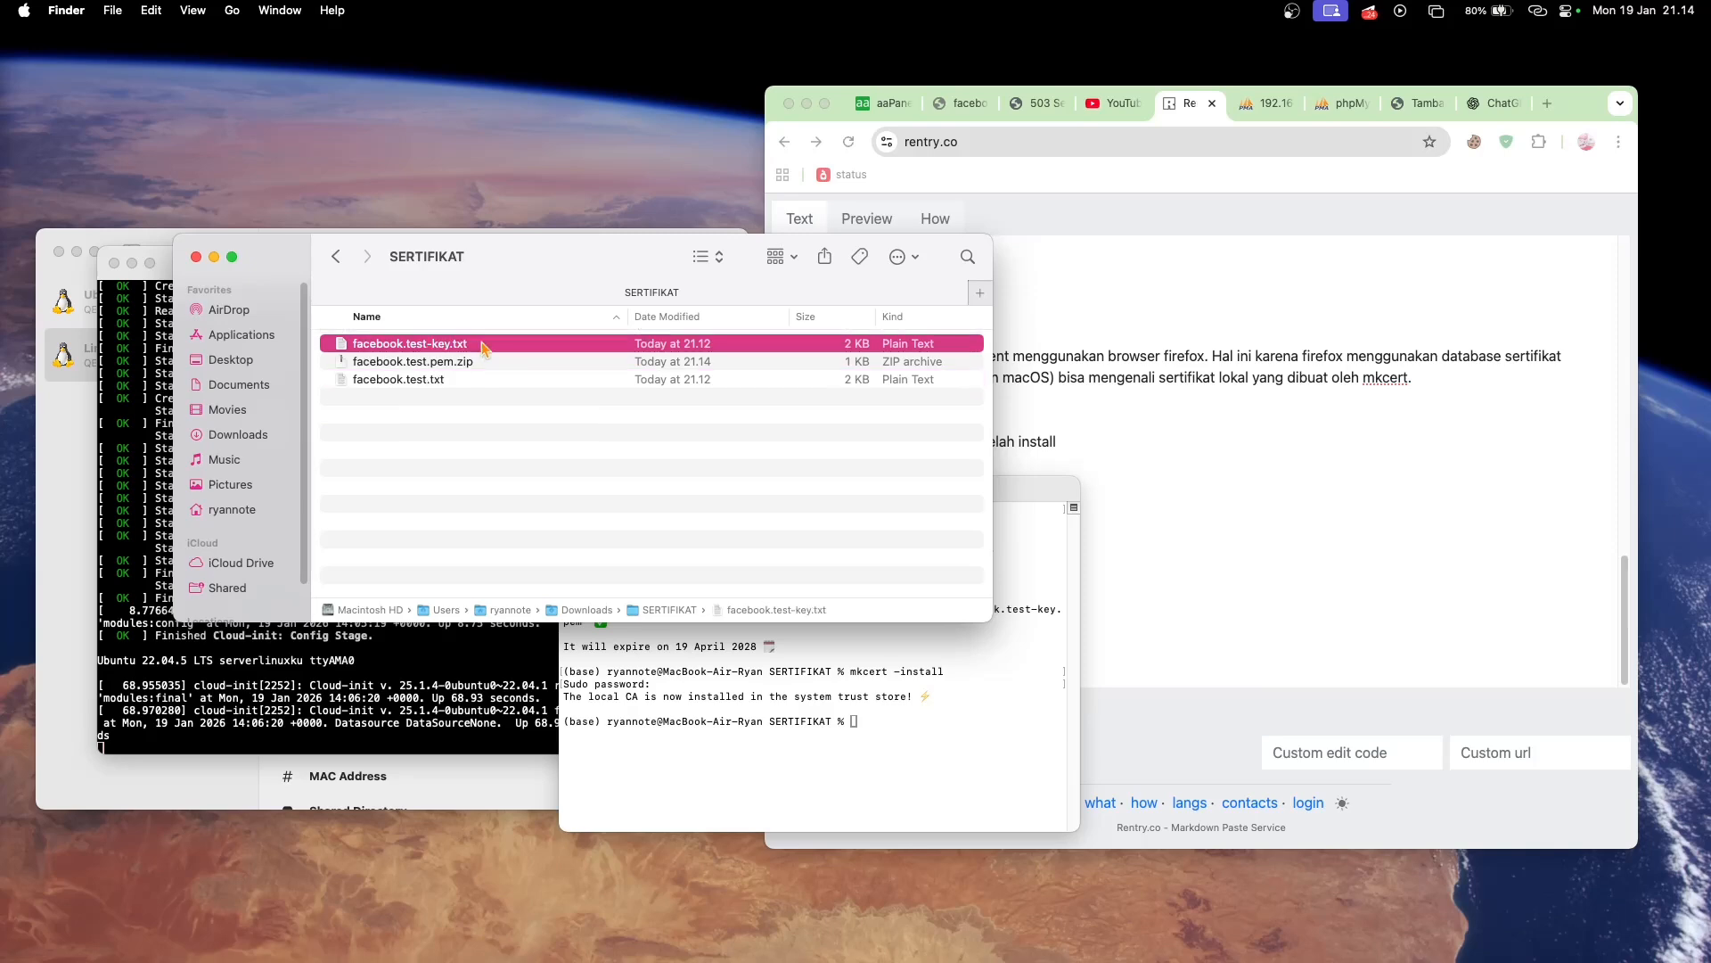
double_click(522, 348)
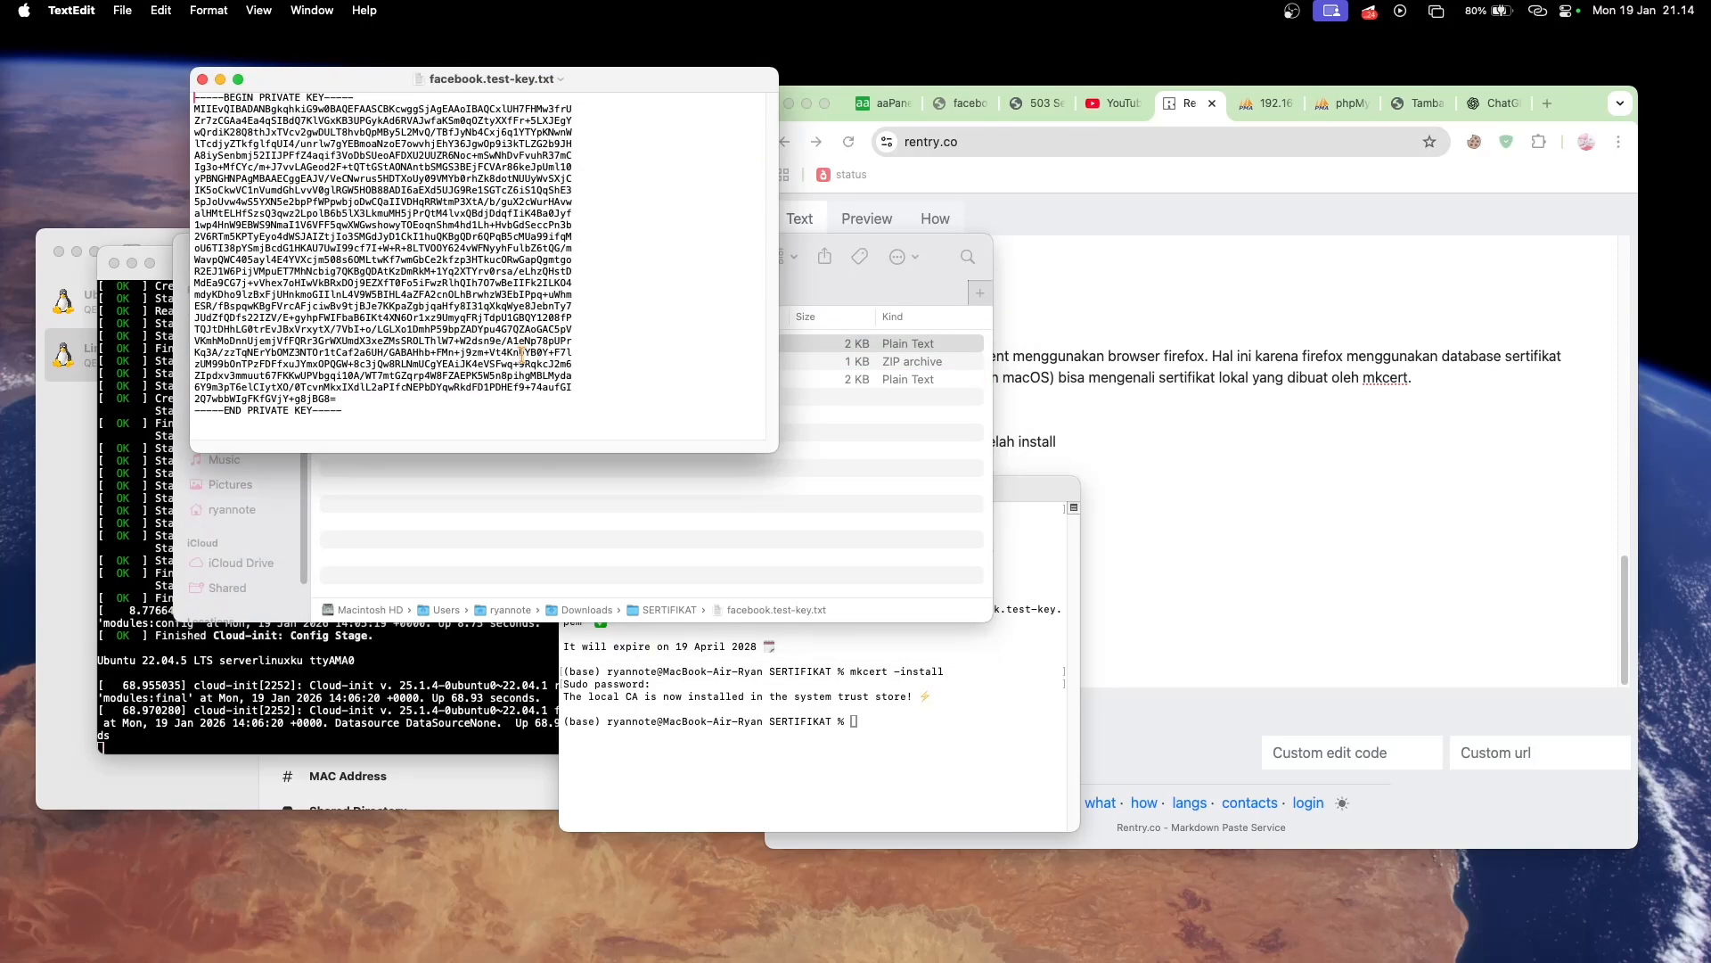
left_click(487, 409)
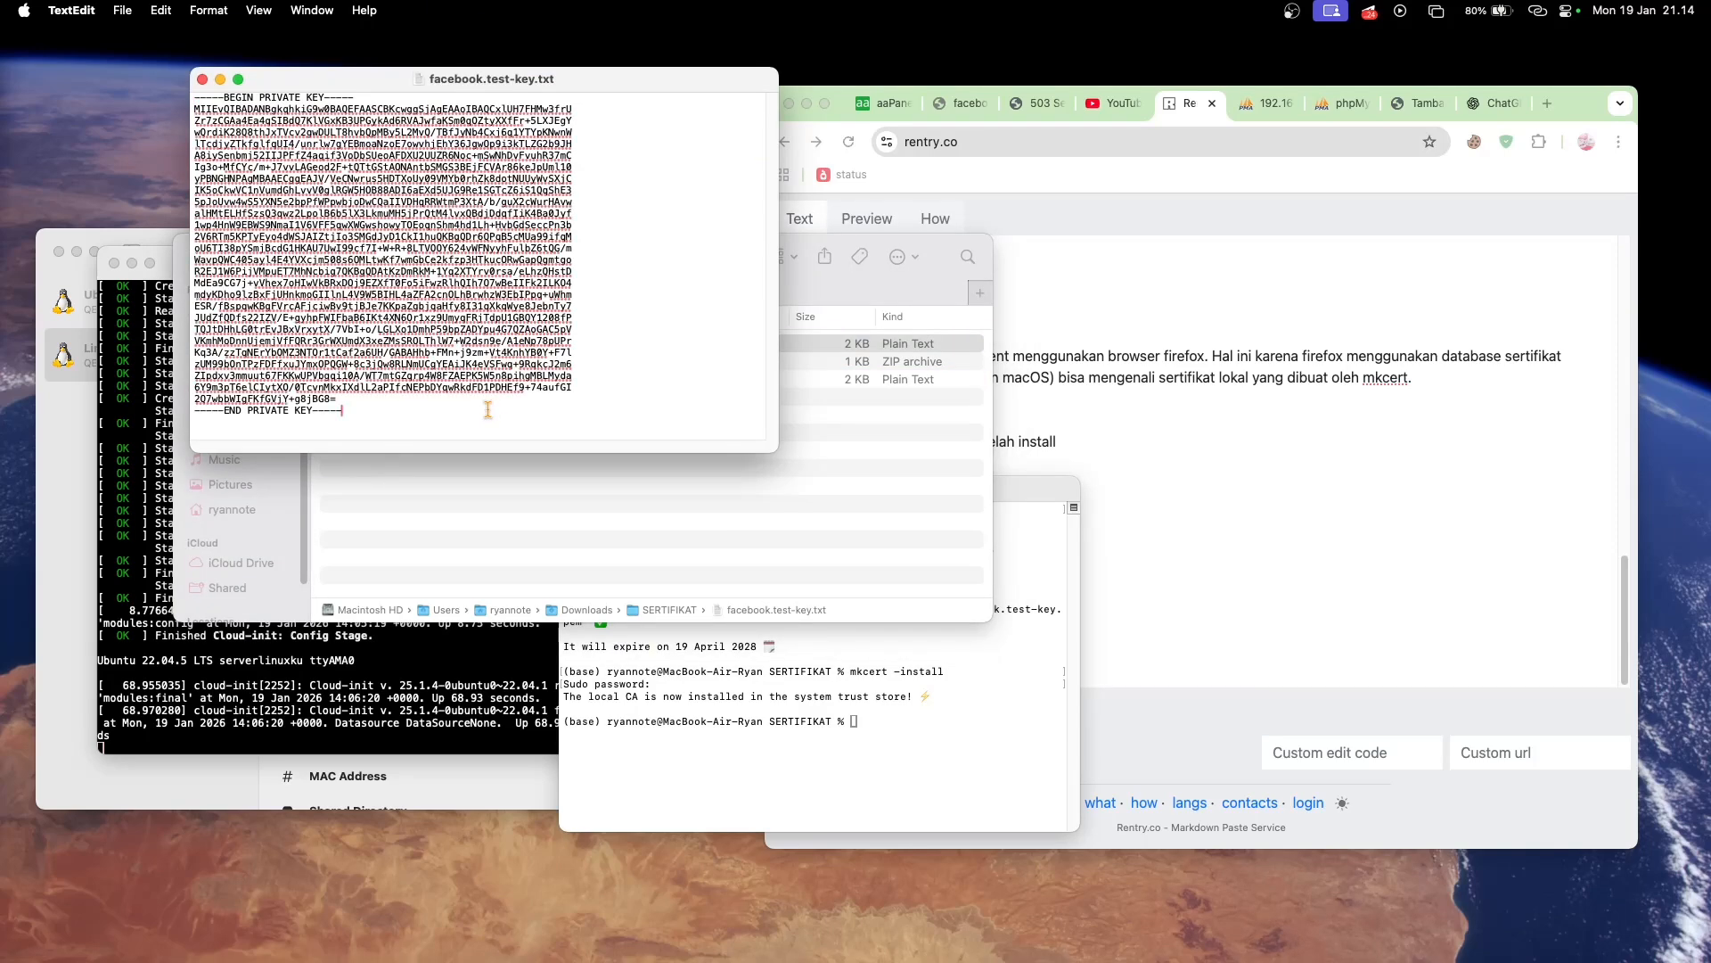
key("super+a")
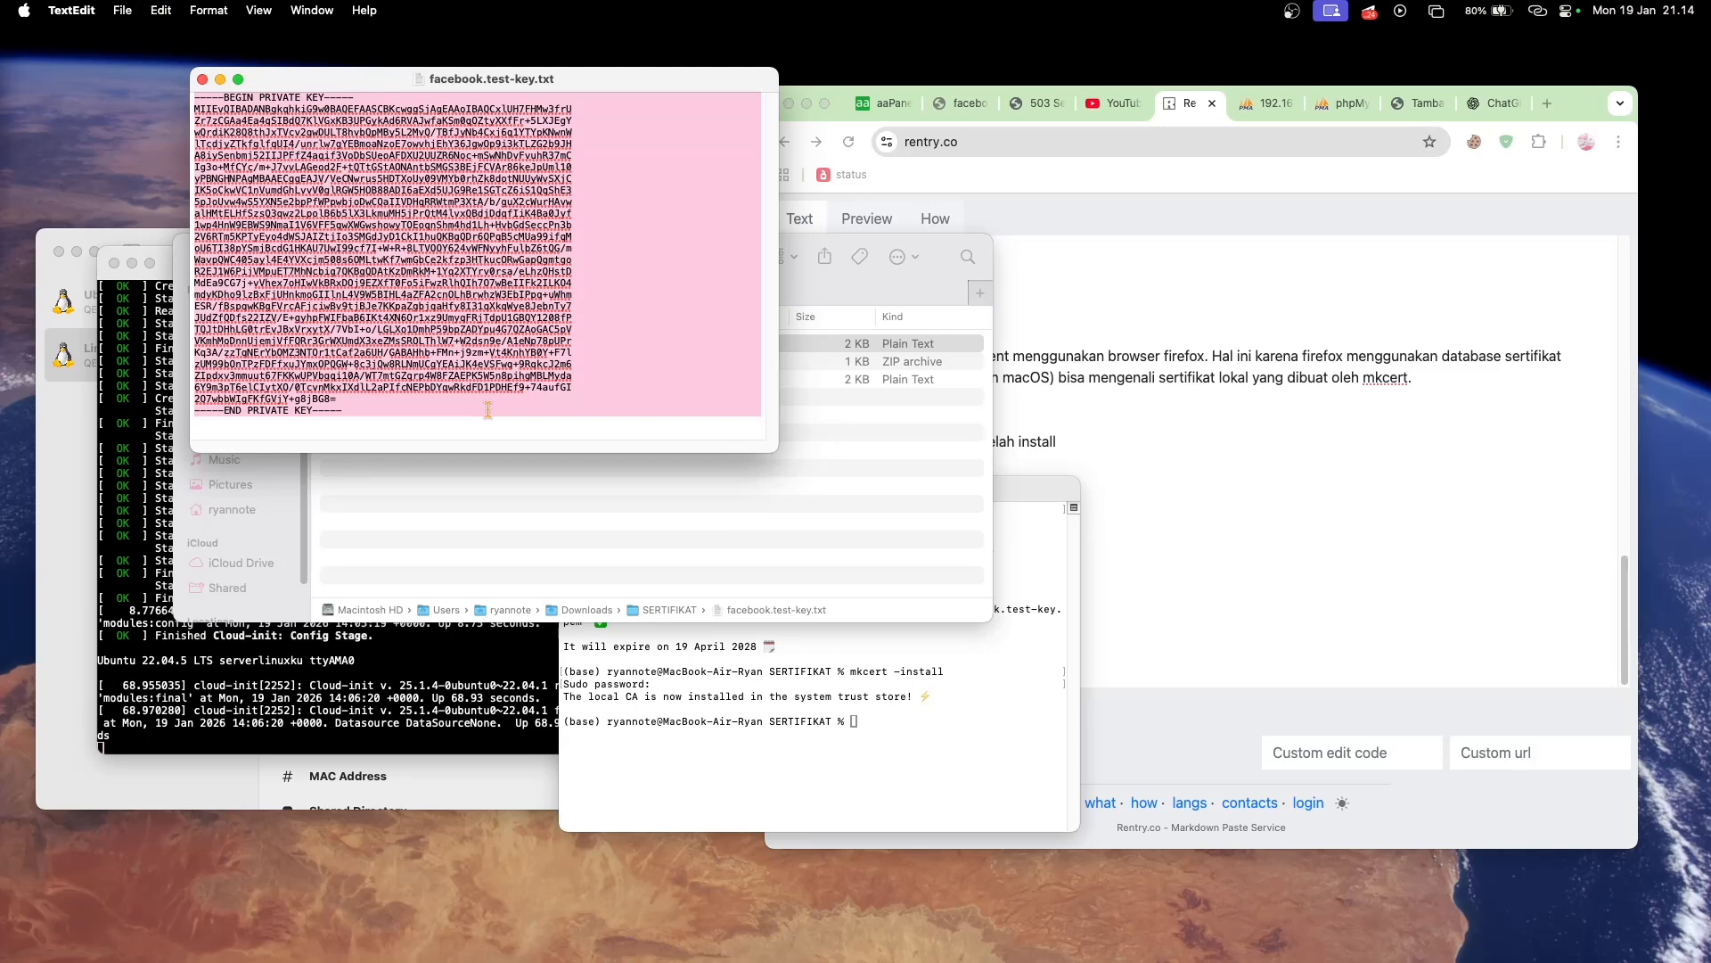
- Open the facebook.test site's SSL settings in aaPanel and paste the private key into the Private key (KEY) field
left_click(1060, 200)
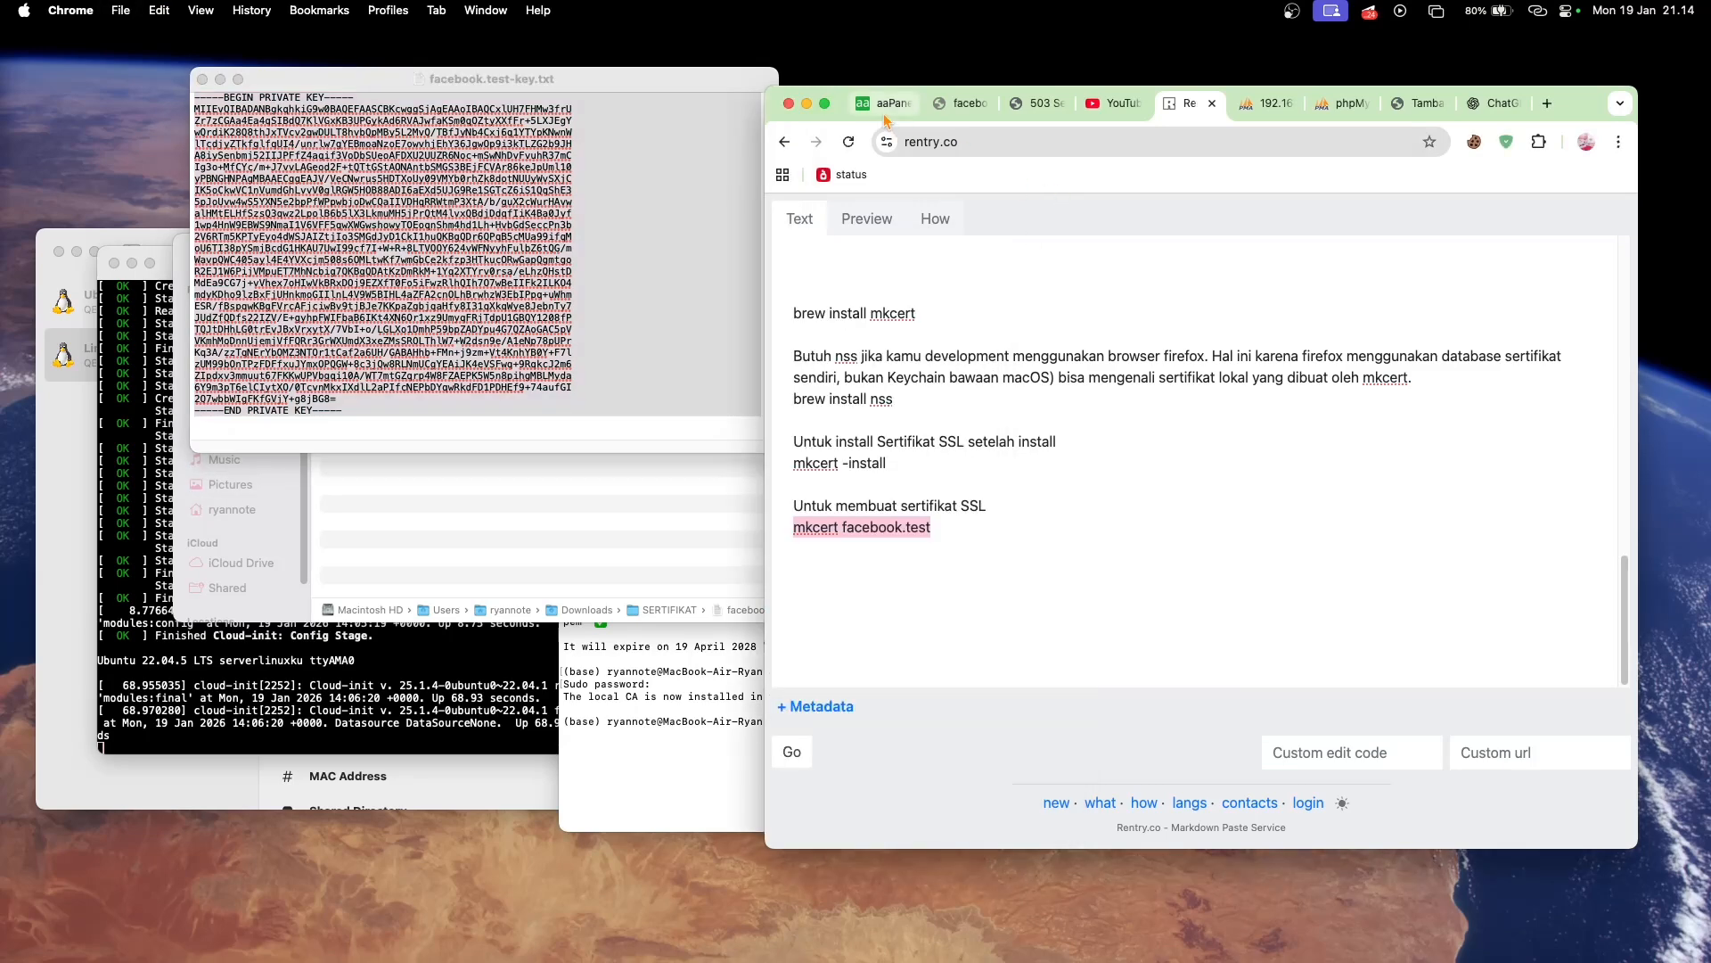
left_click(884, 106)
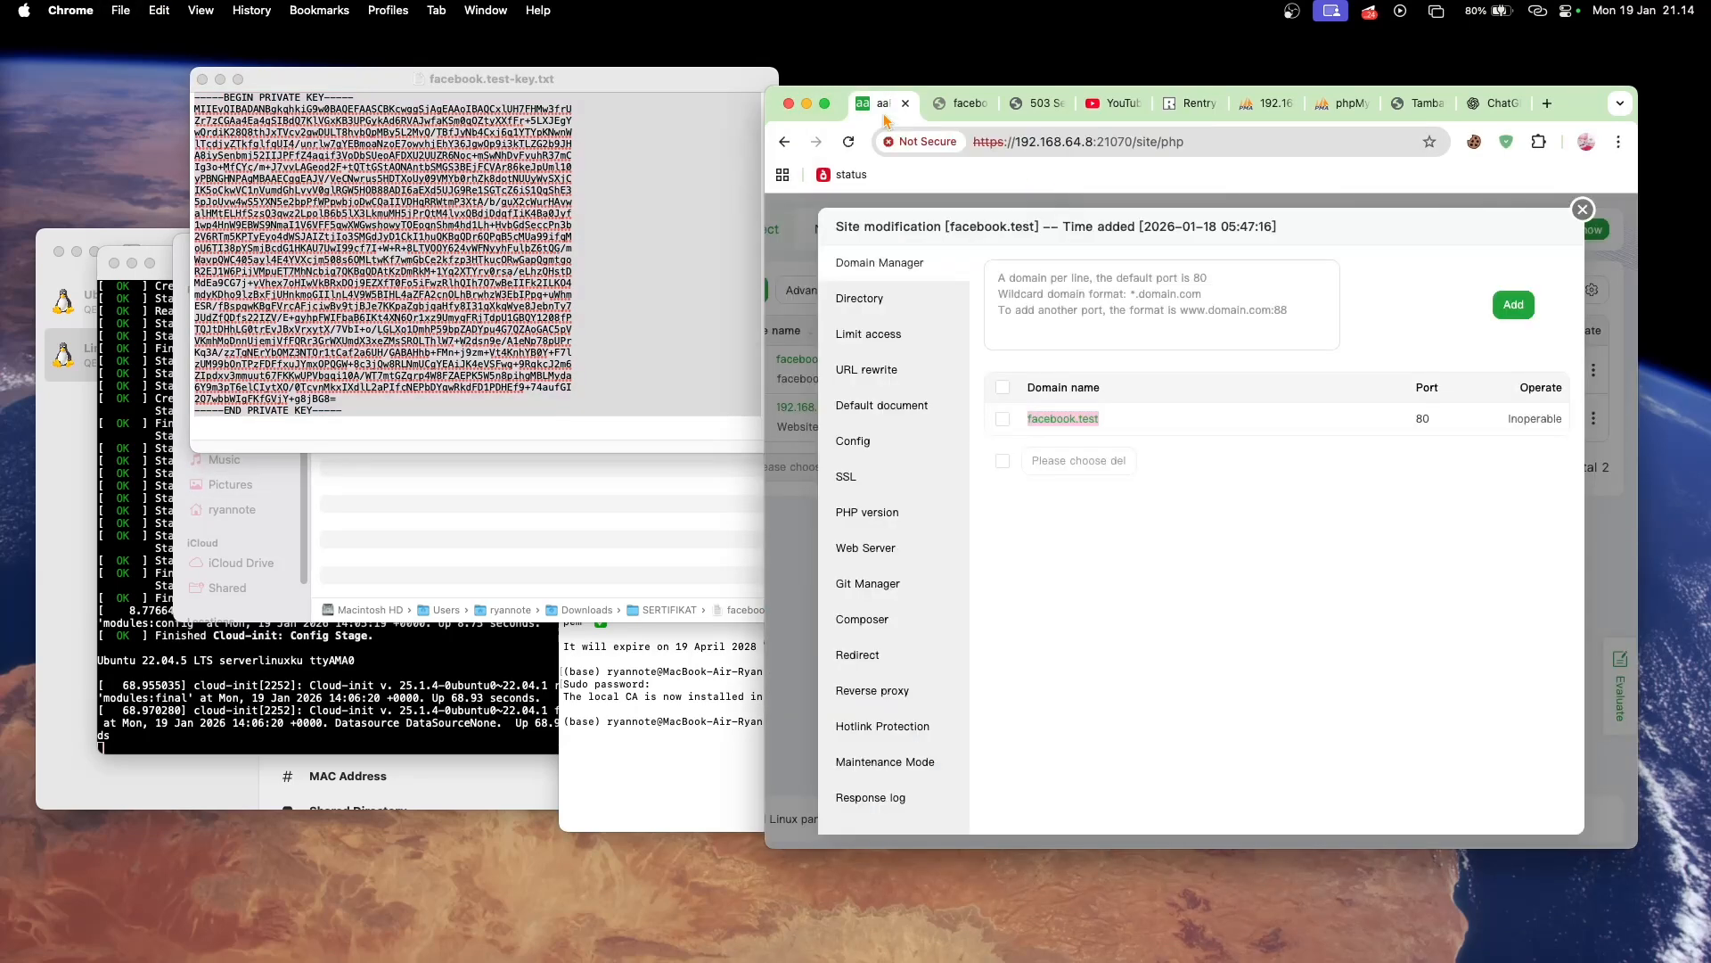
left_click(862, 489)
left_click(1083, 446)
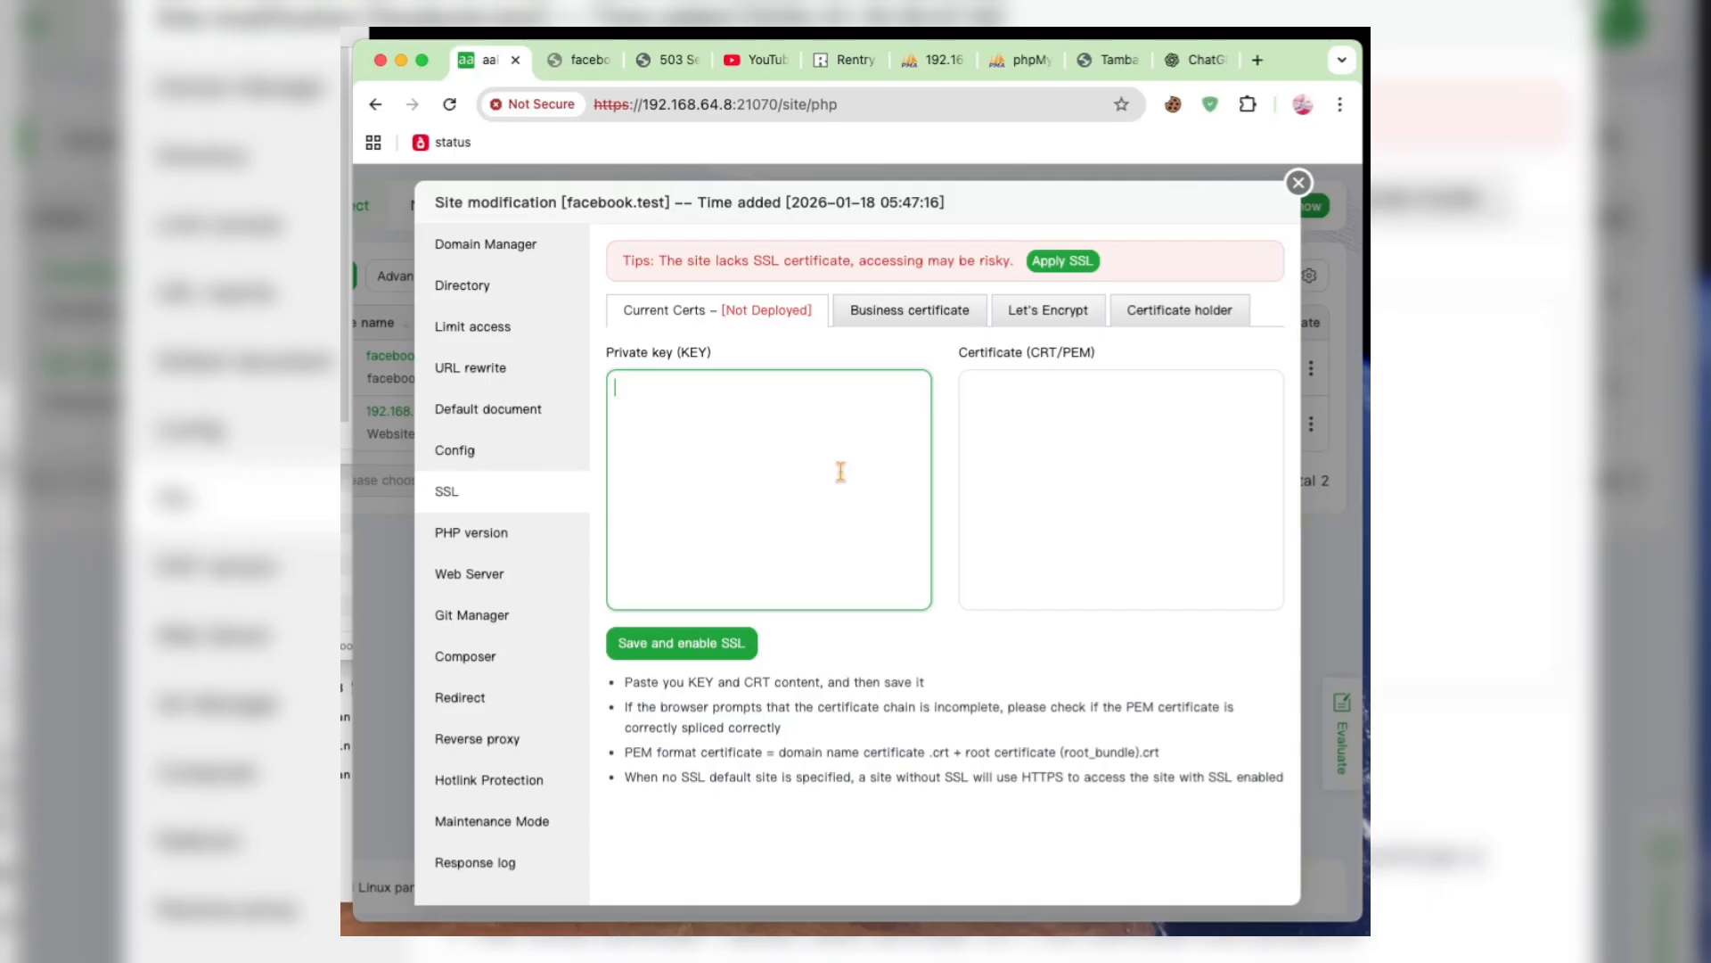
key("super+v")
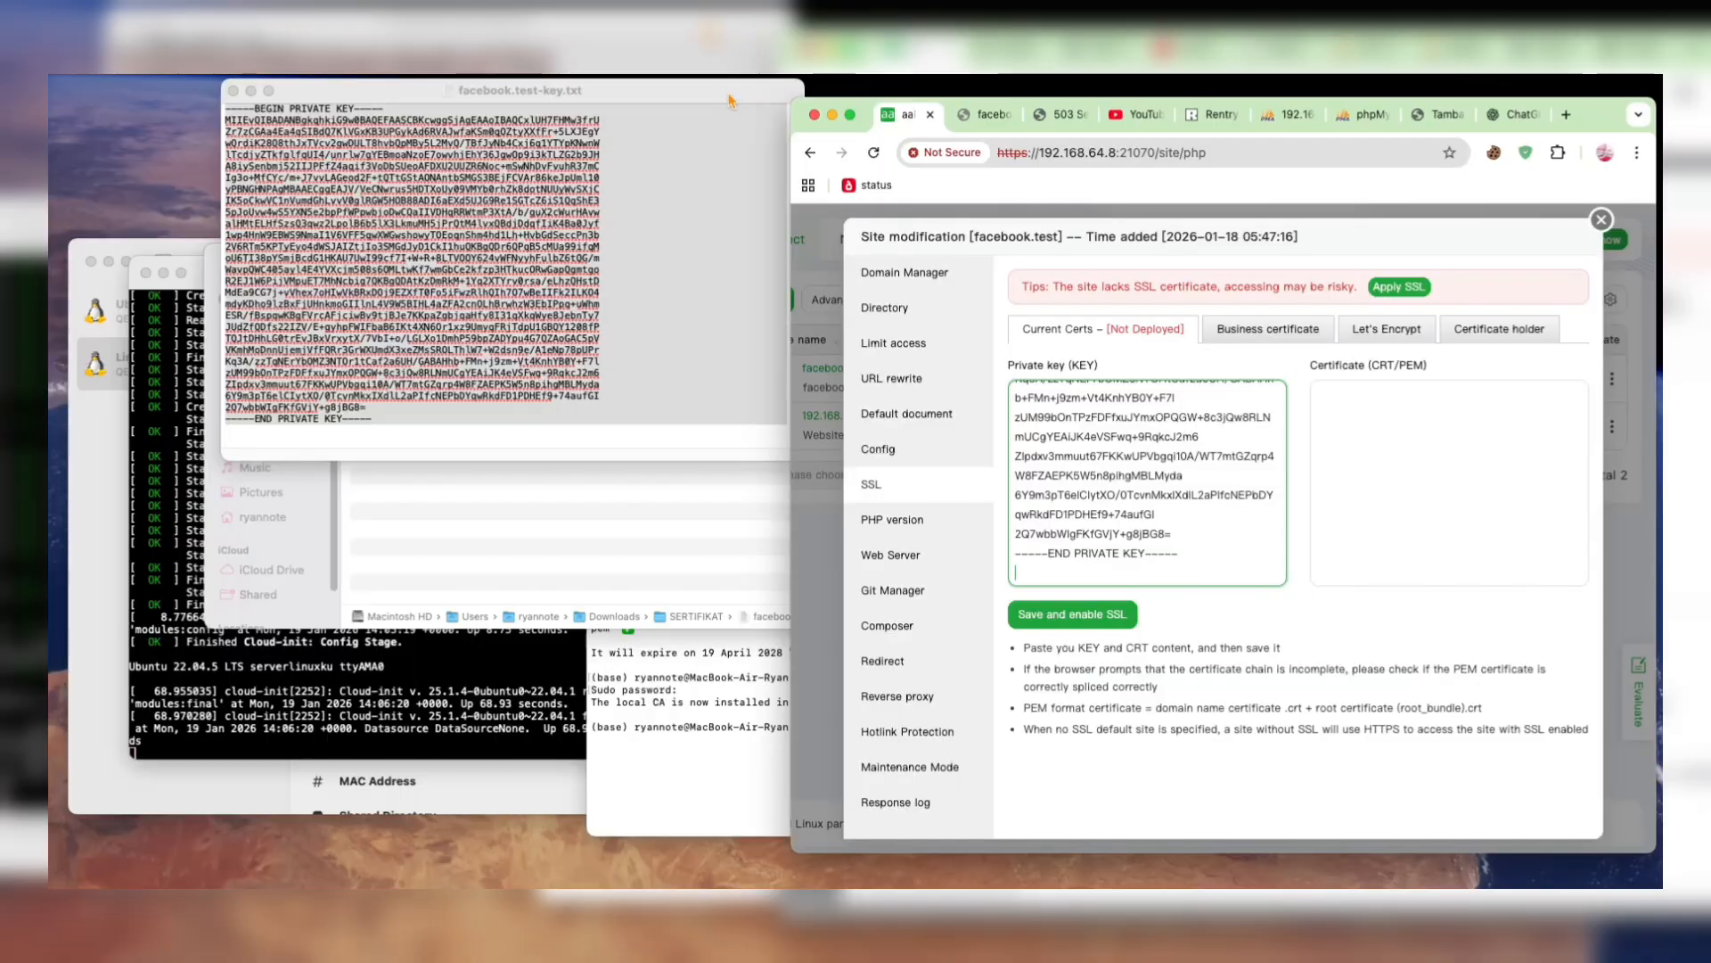
- Copy the entire certificate text from facebook.test.txt and paste it into the facebook.test site's Certificate (CRT/PEM) field in aaPanel
left_click(311, 221)
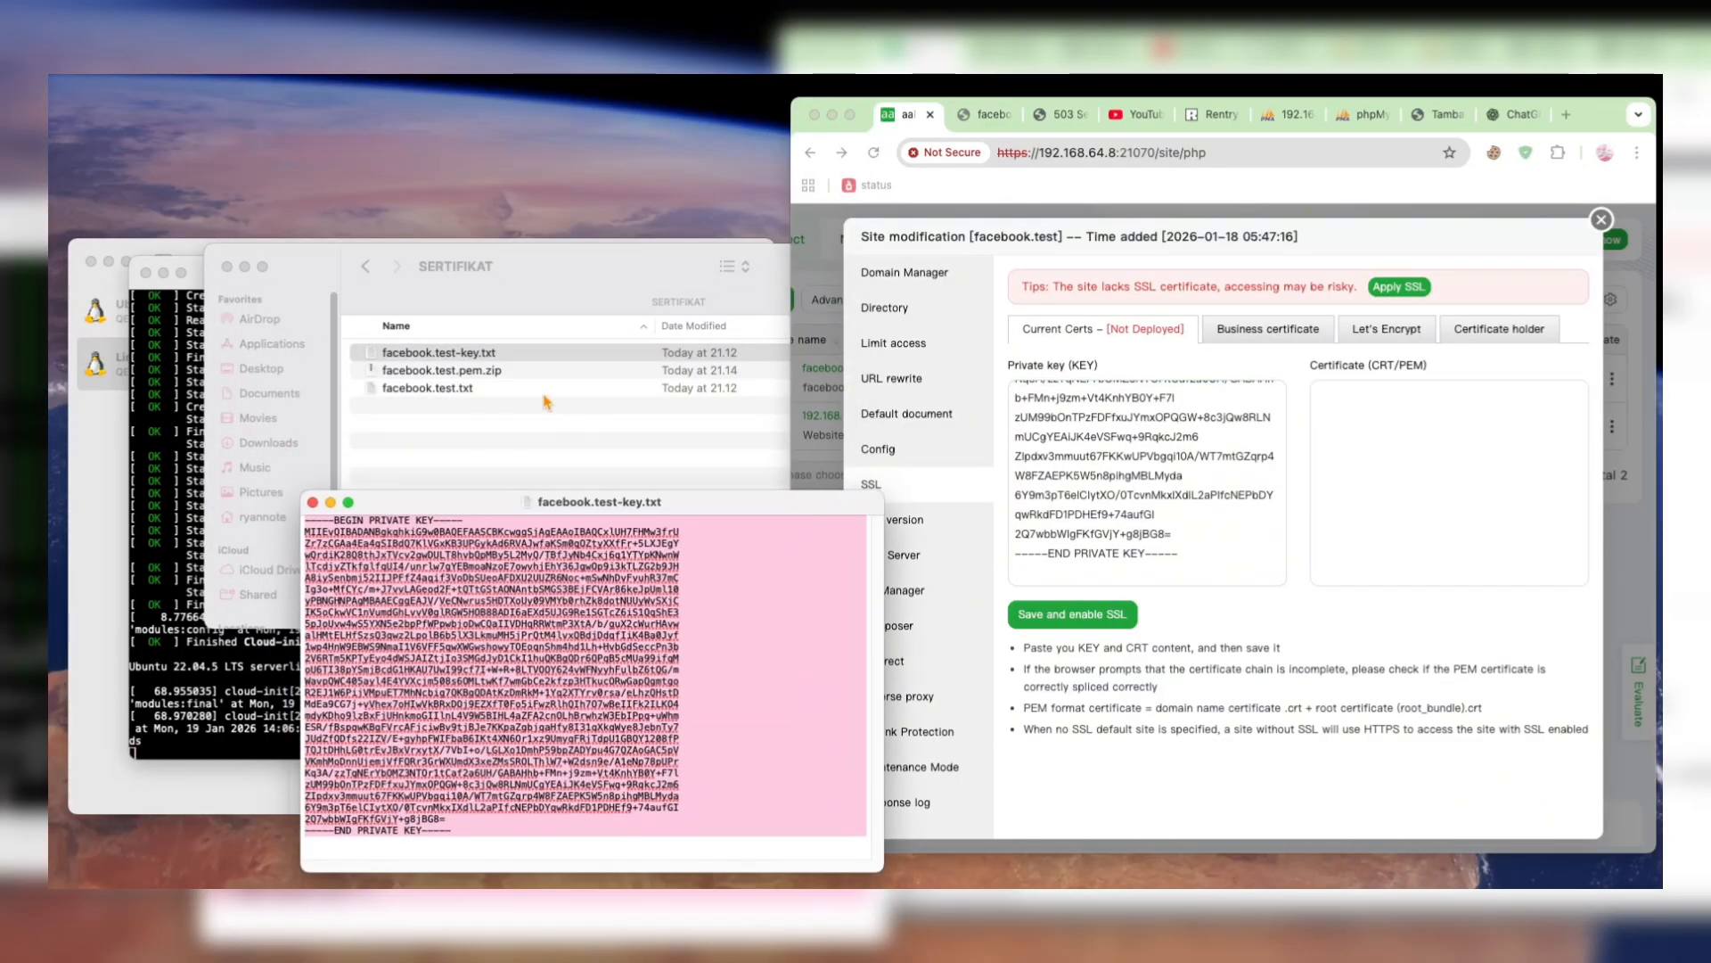
double_click(436, 389)
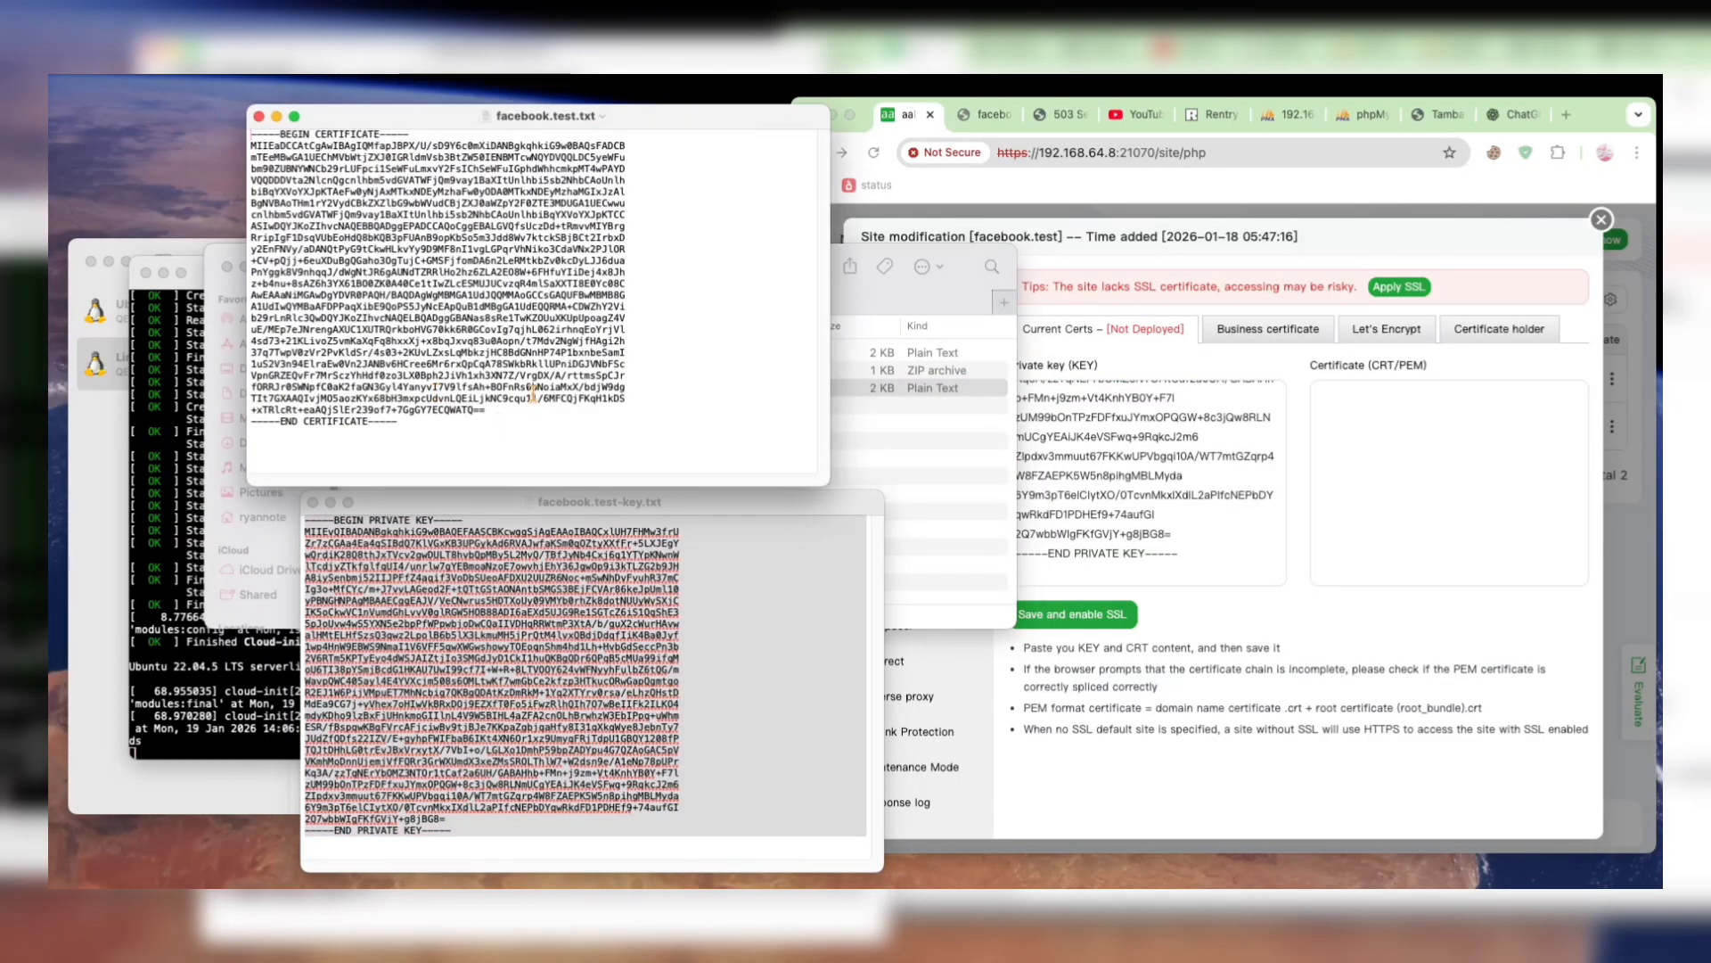
key("super+a")
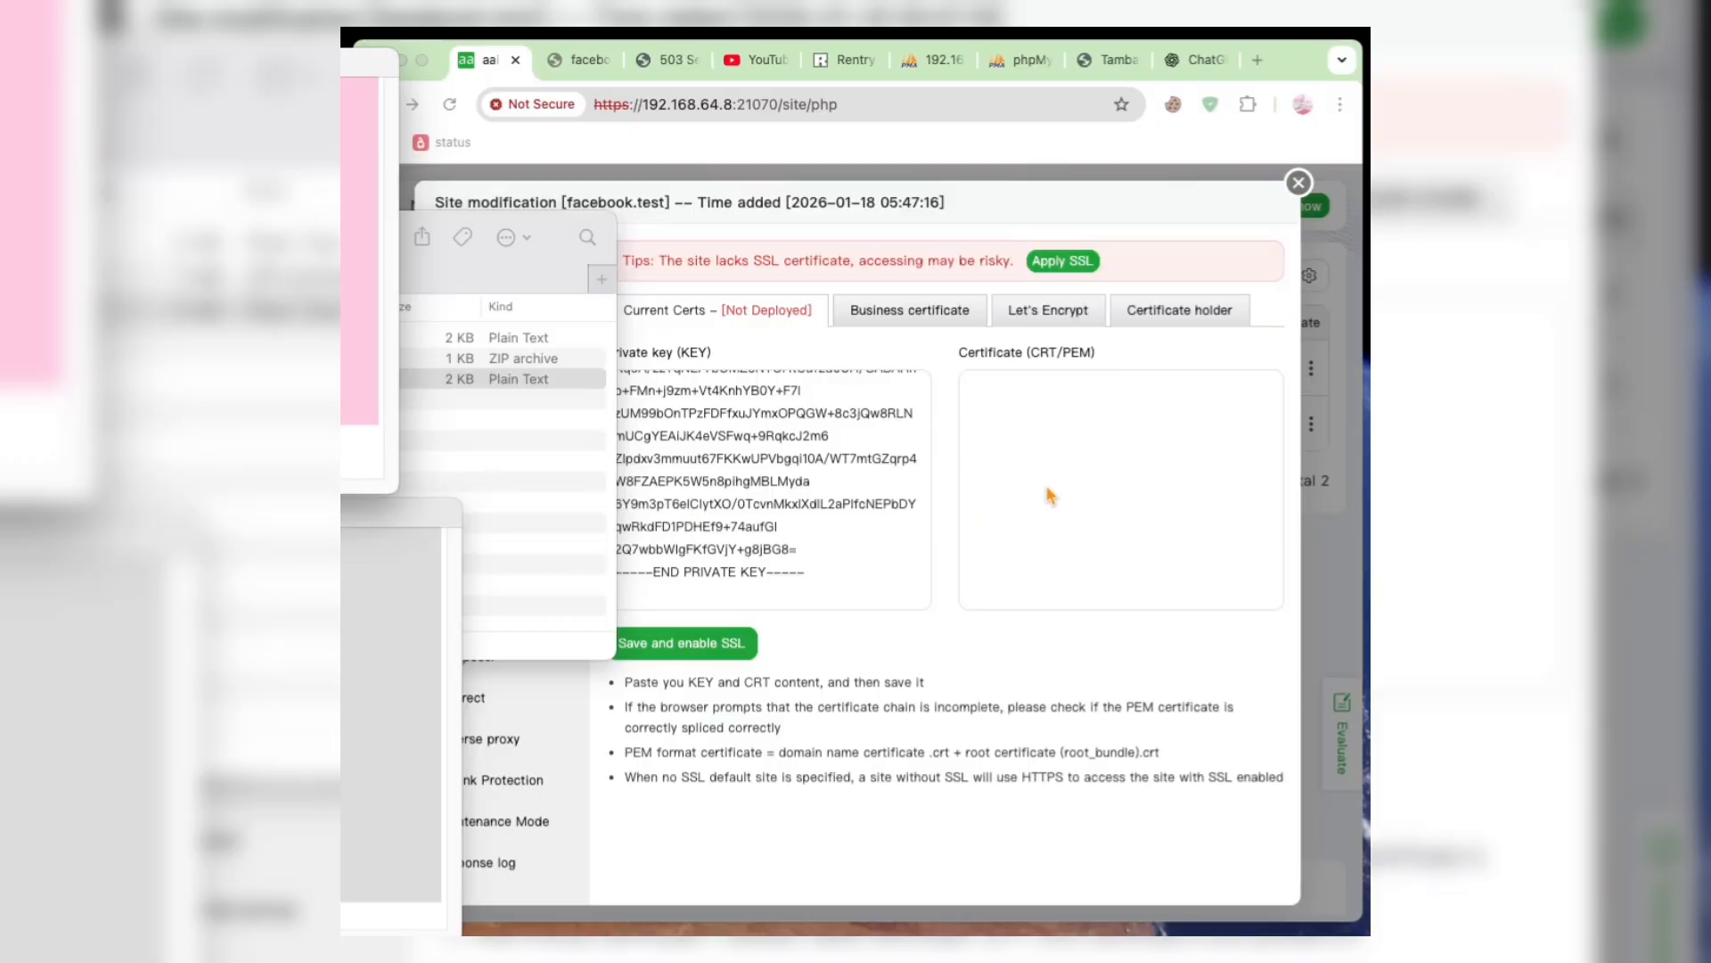
left_click(1386, 486)
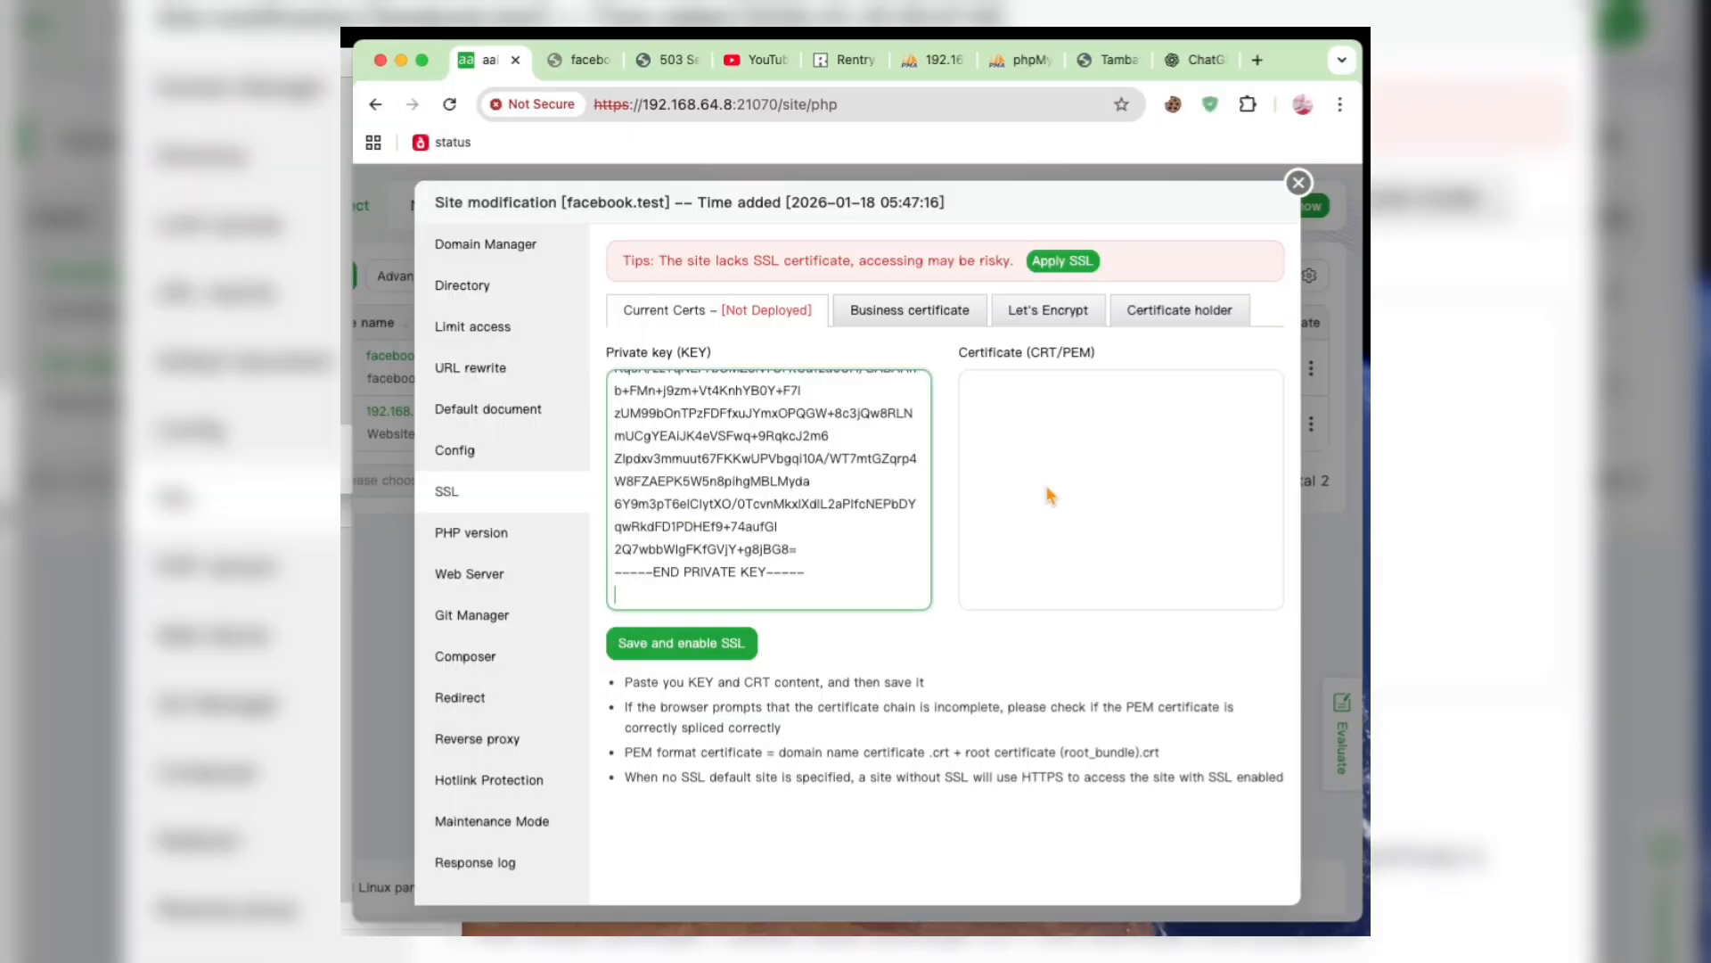
key("super+v")
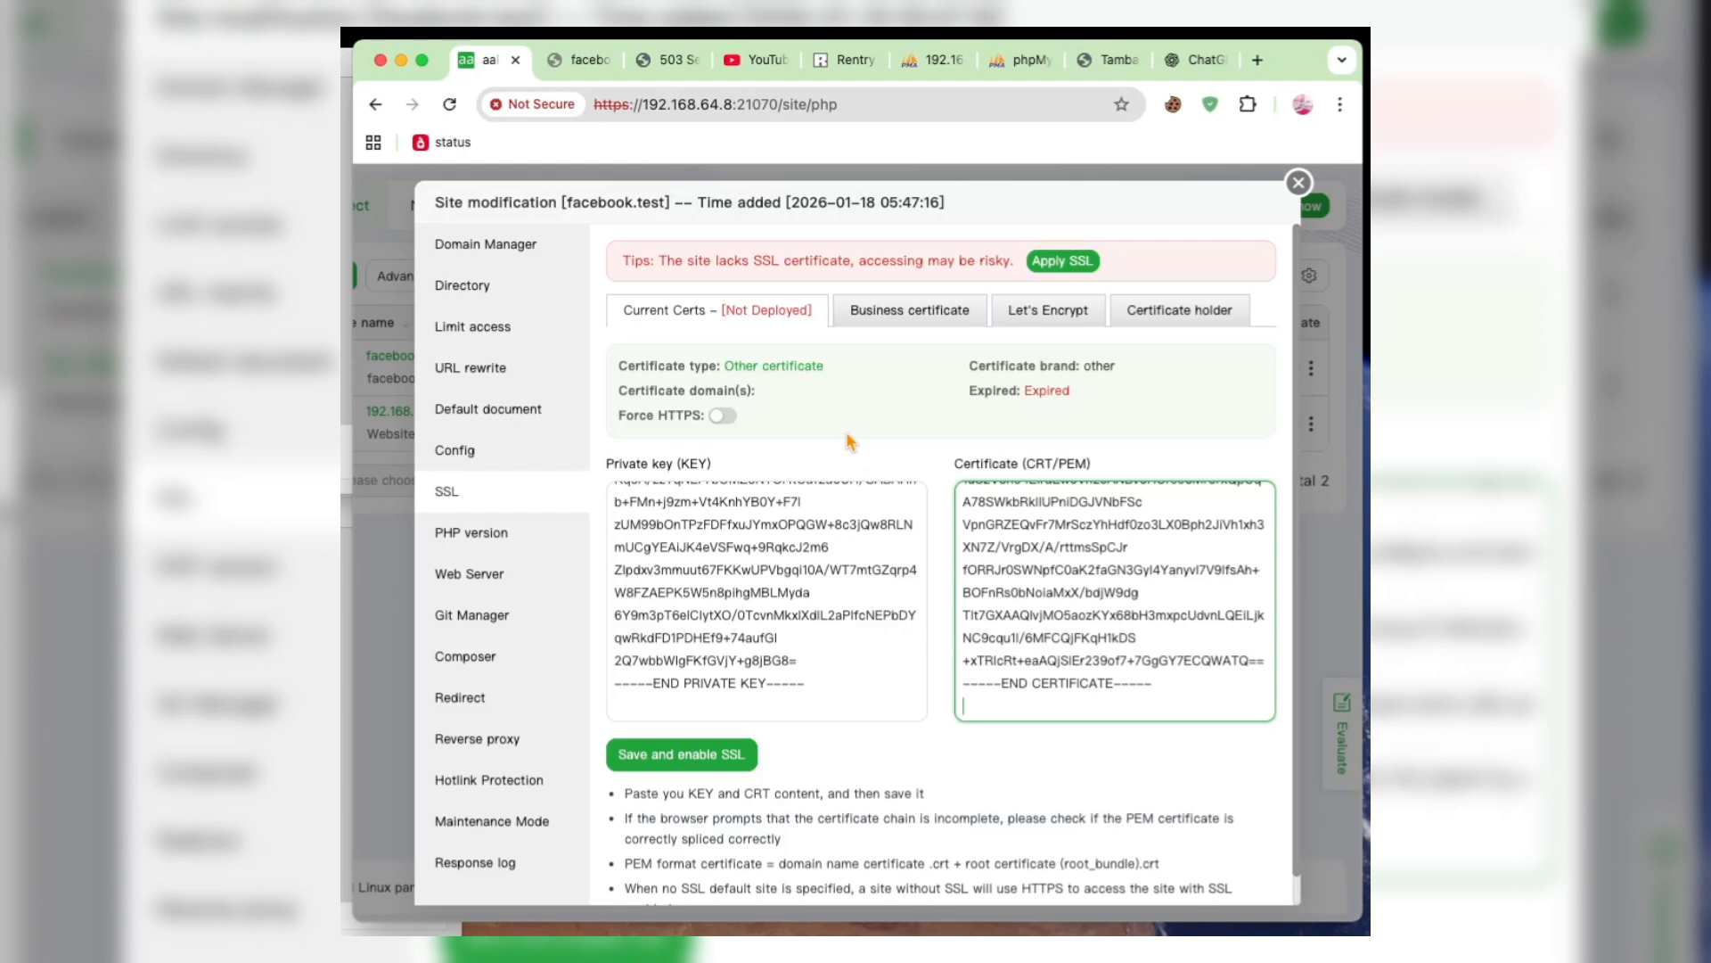
- Check the pasted private key, and save and enable SSL for the facebook.test site
left_click(816, 521)
scroll(787, 601, "up", 2)
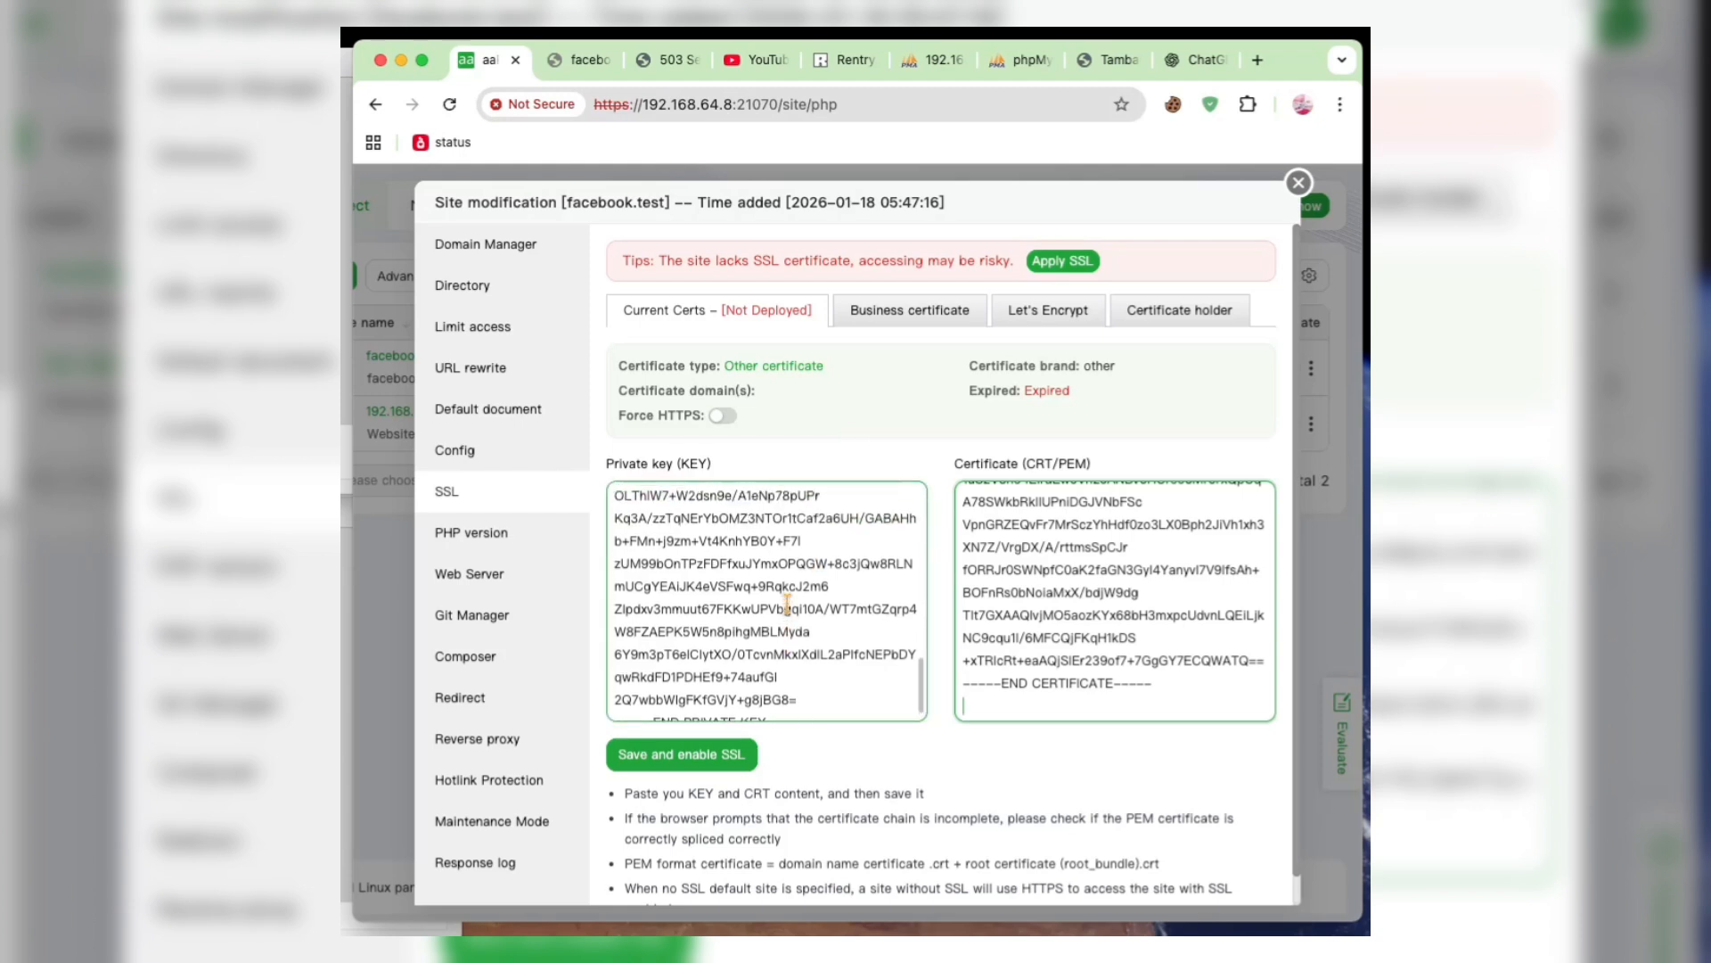
left_click(701, 765)
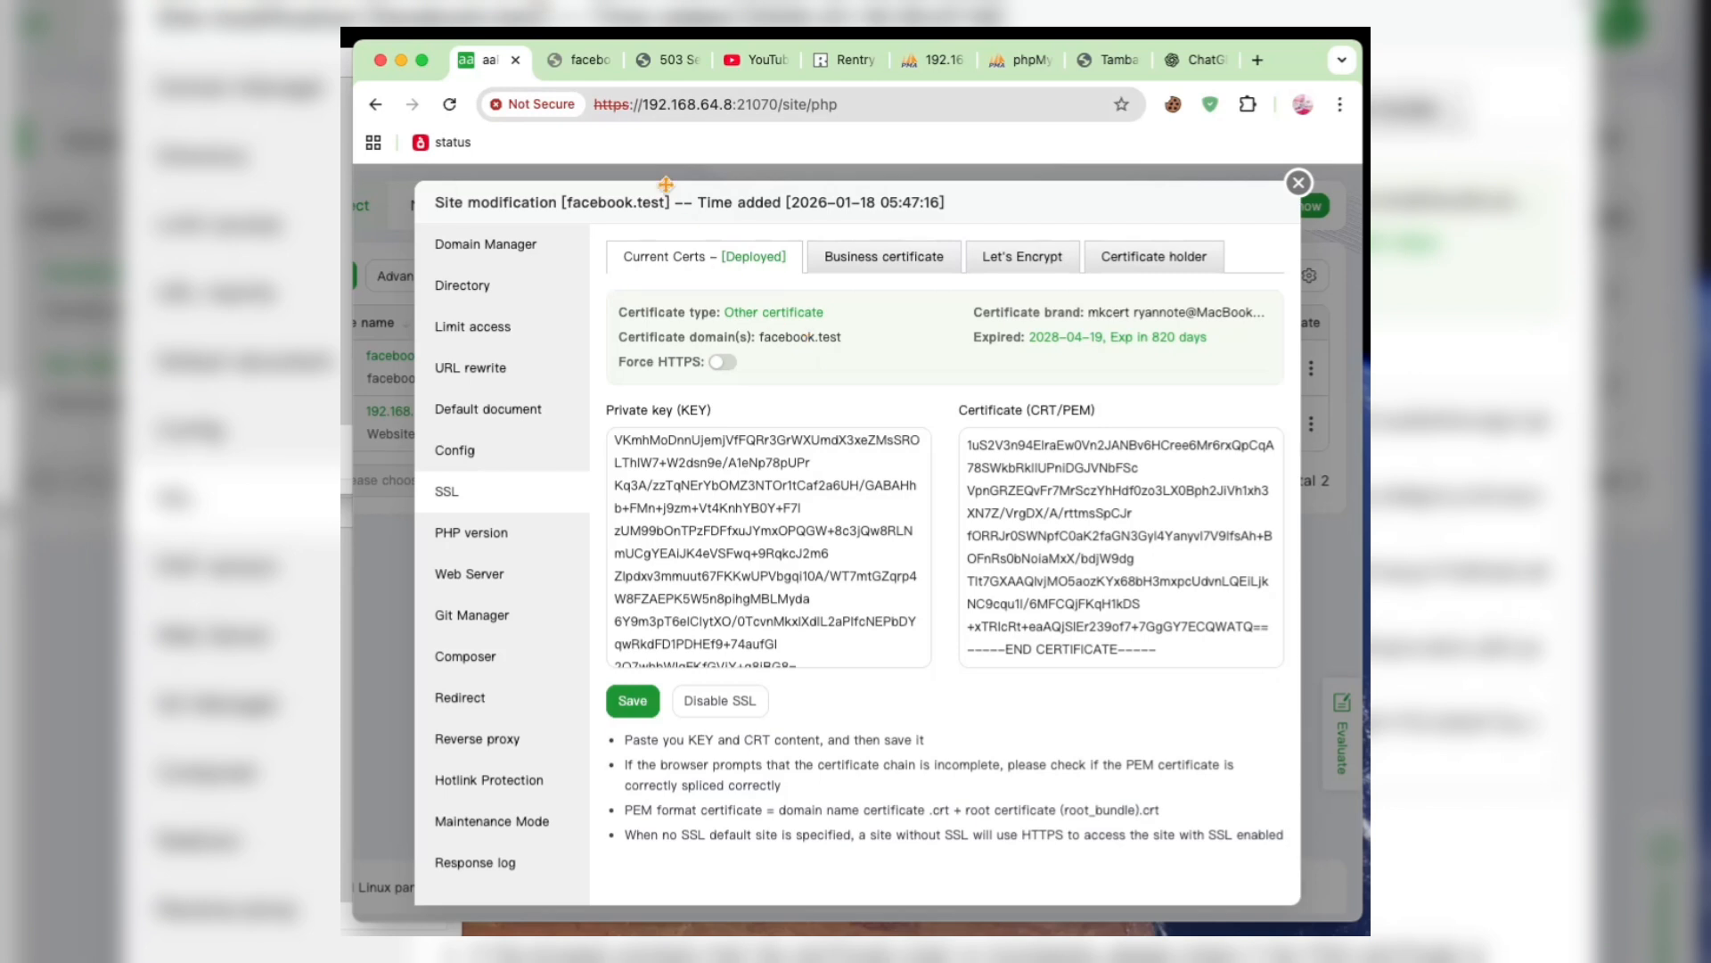
- Reload the facebook.test page in the browser and check its connection information
left_click(578, 71)
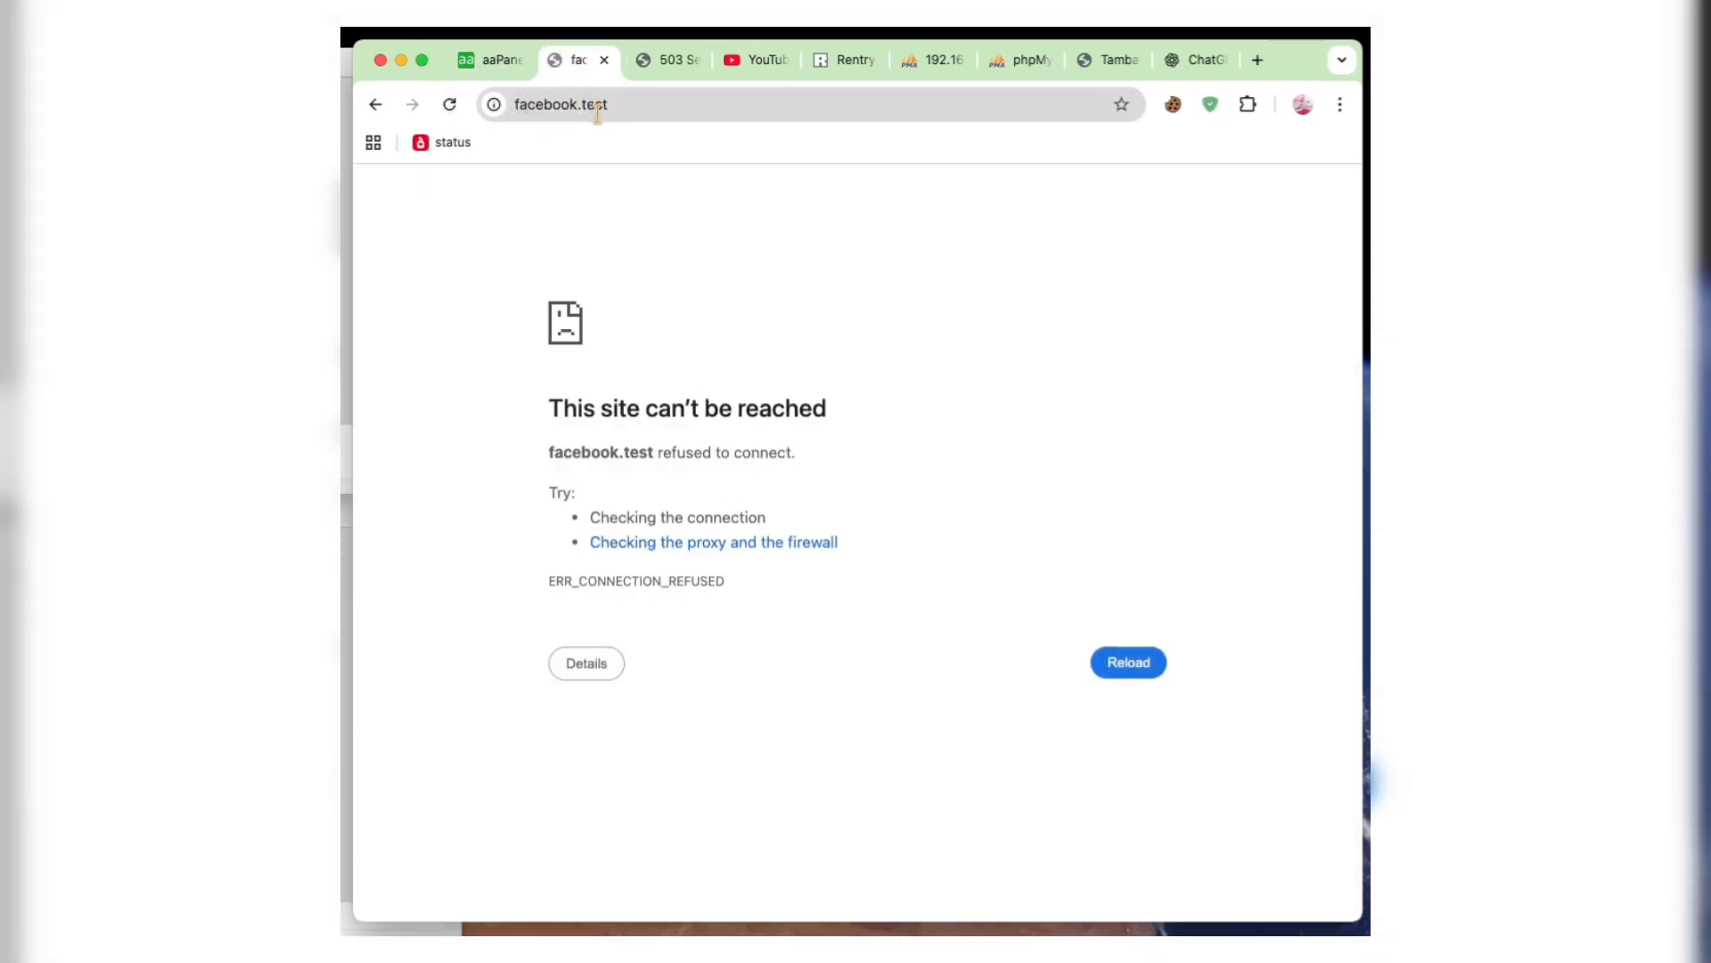
left_click(452, 105)
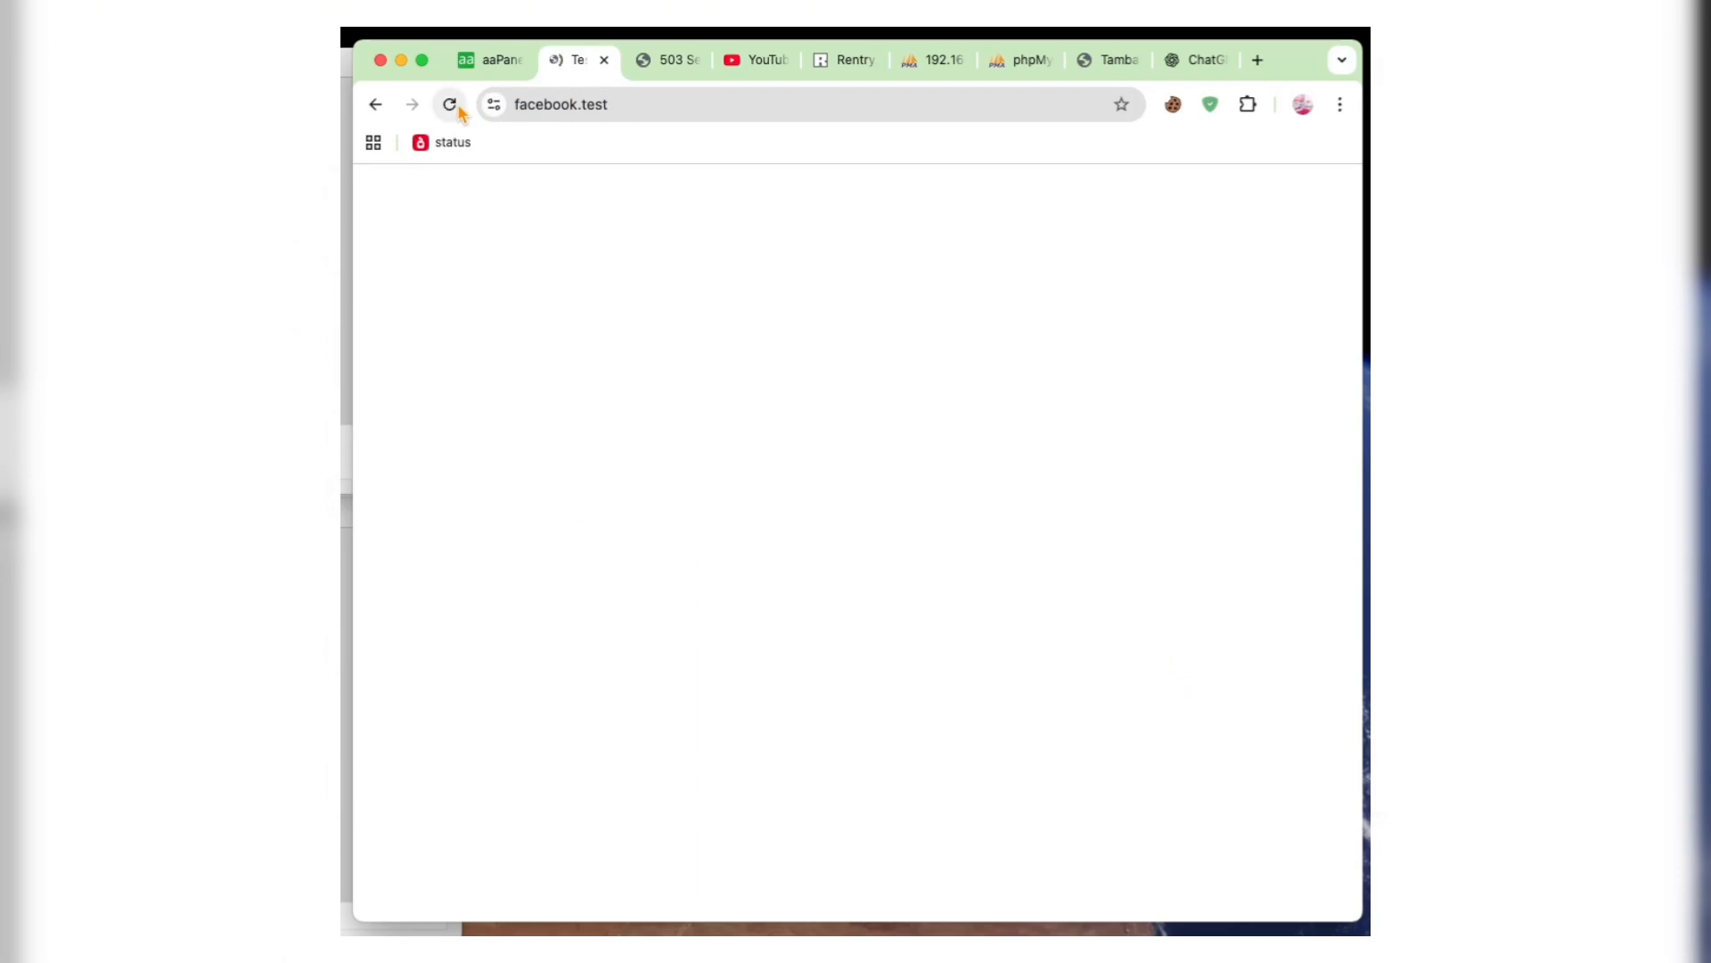
scroll(635, 386, "down", 1)
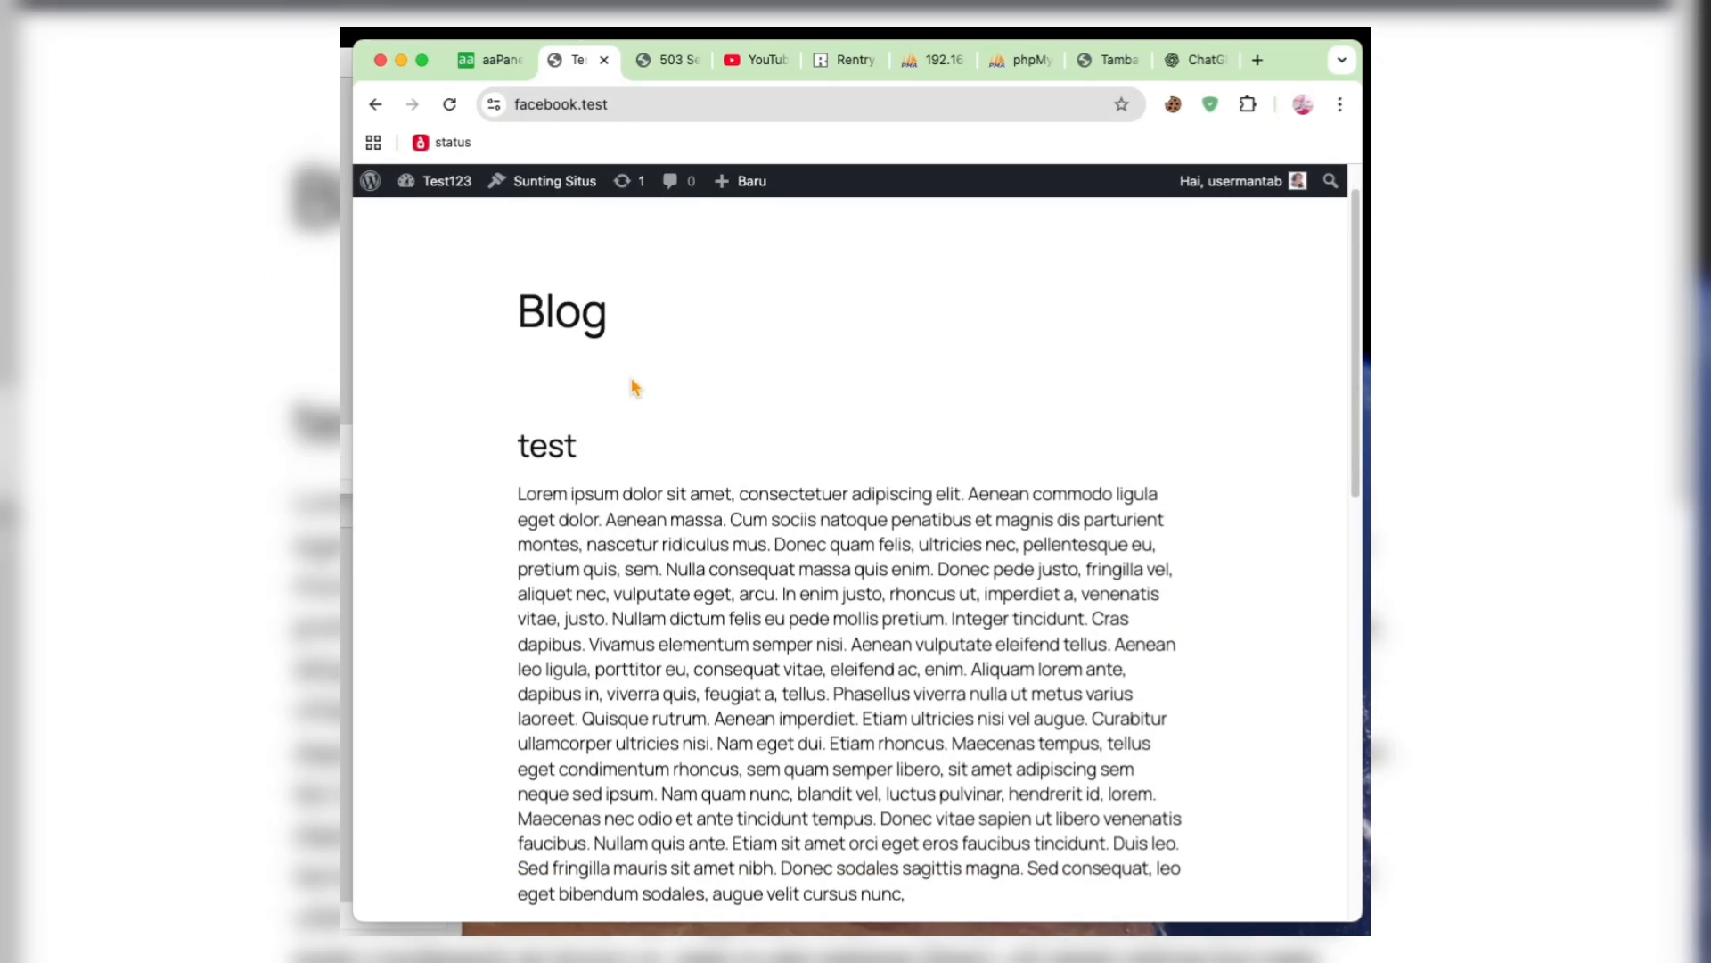
left_click(494, 104)
- Reload the aaPanel site list and examine the facebook.test config file, especially the SSL directives in its *:443 virtual host
left_click(496, 72)
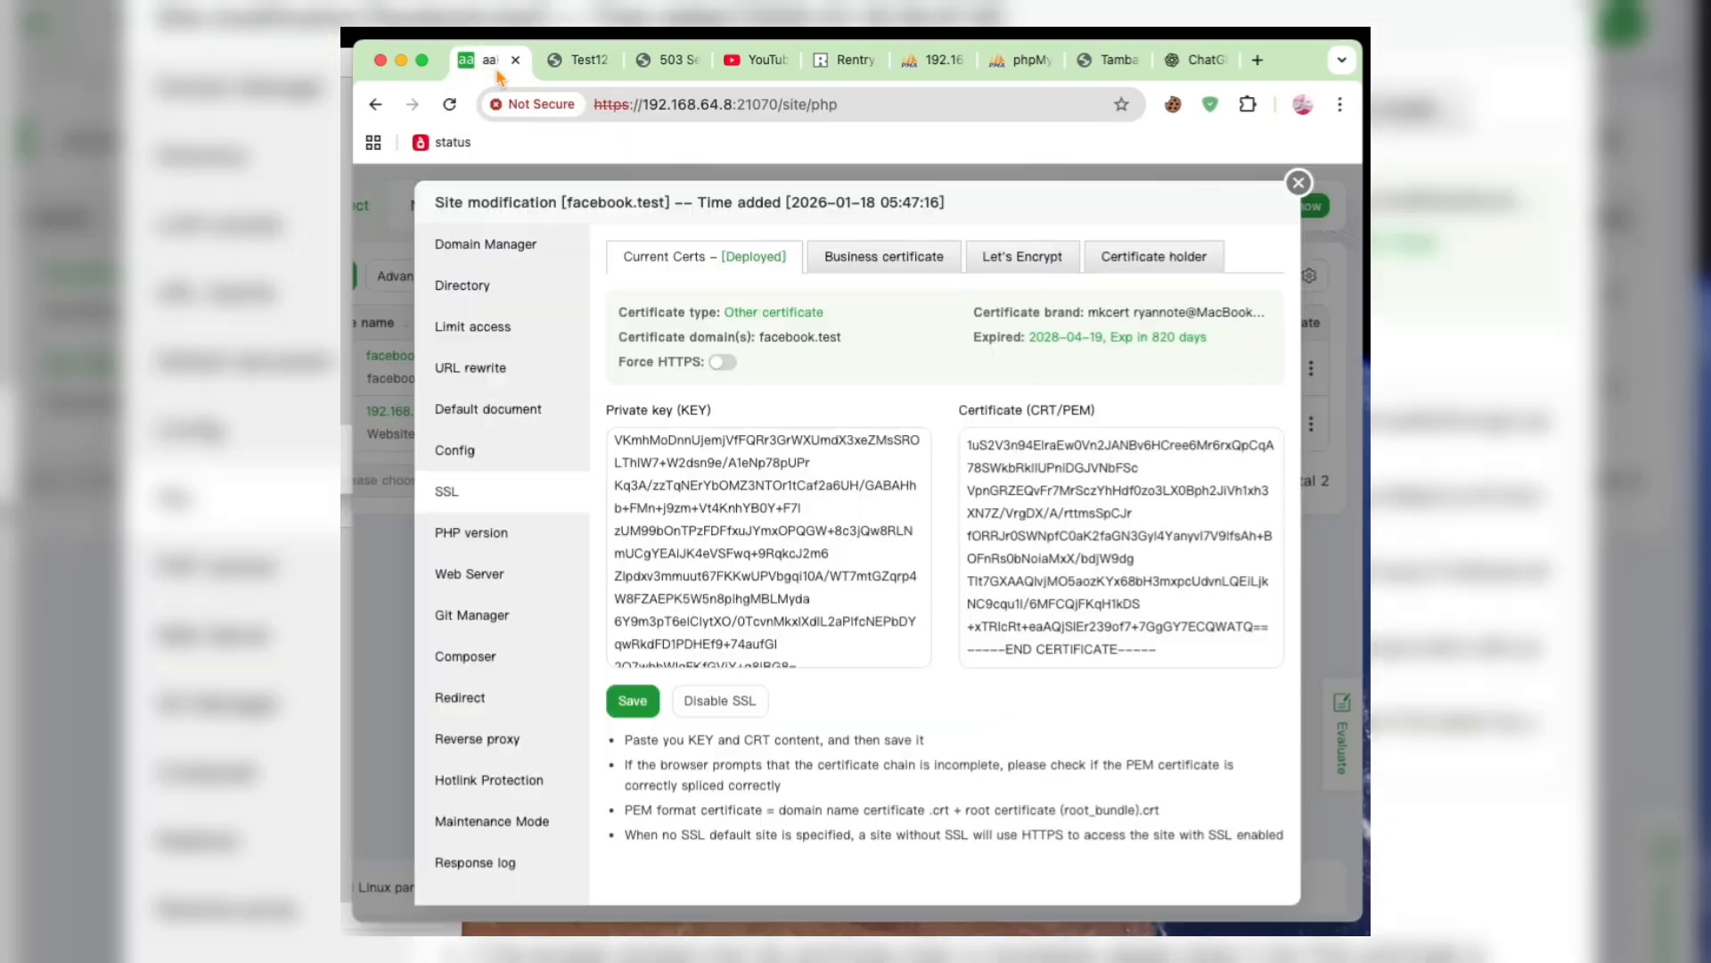
left_click(488, 452)
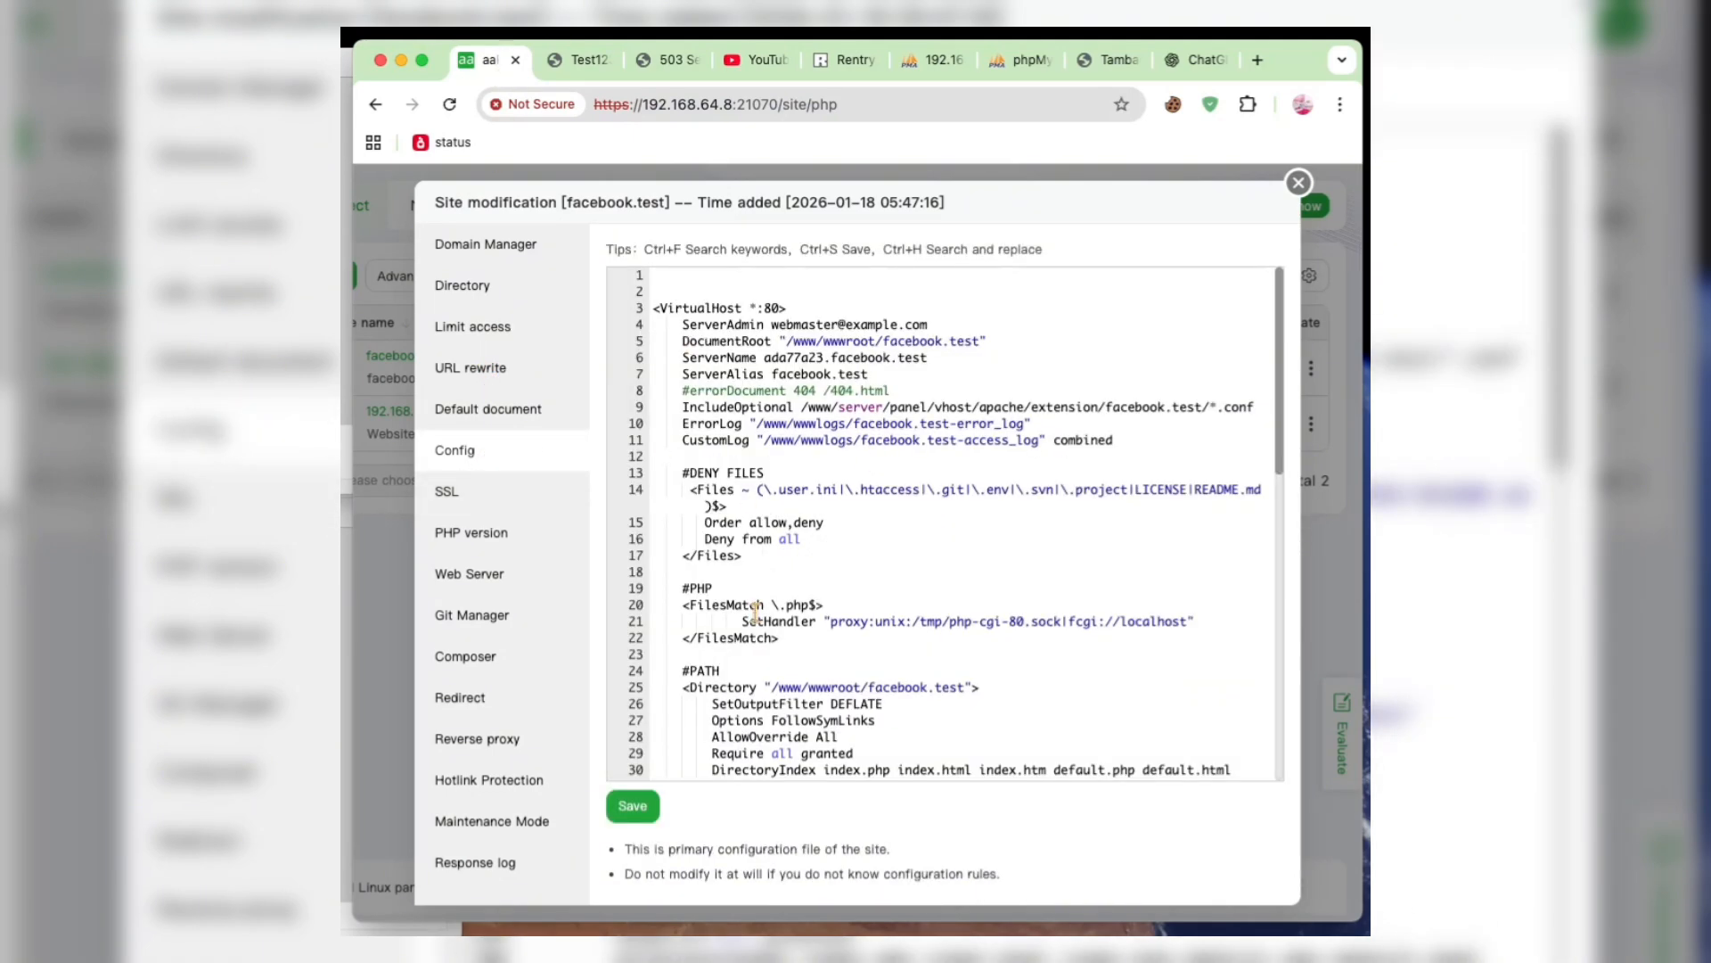
left_click(1299, 182)
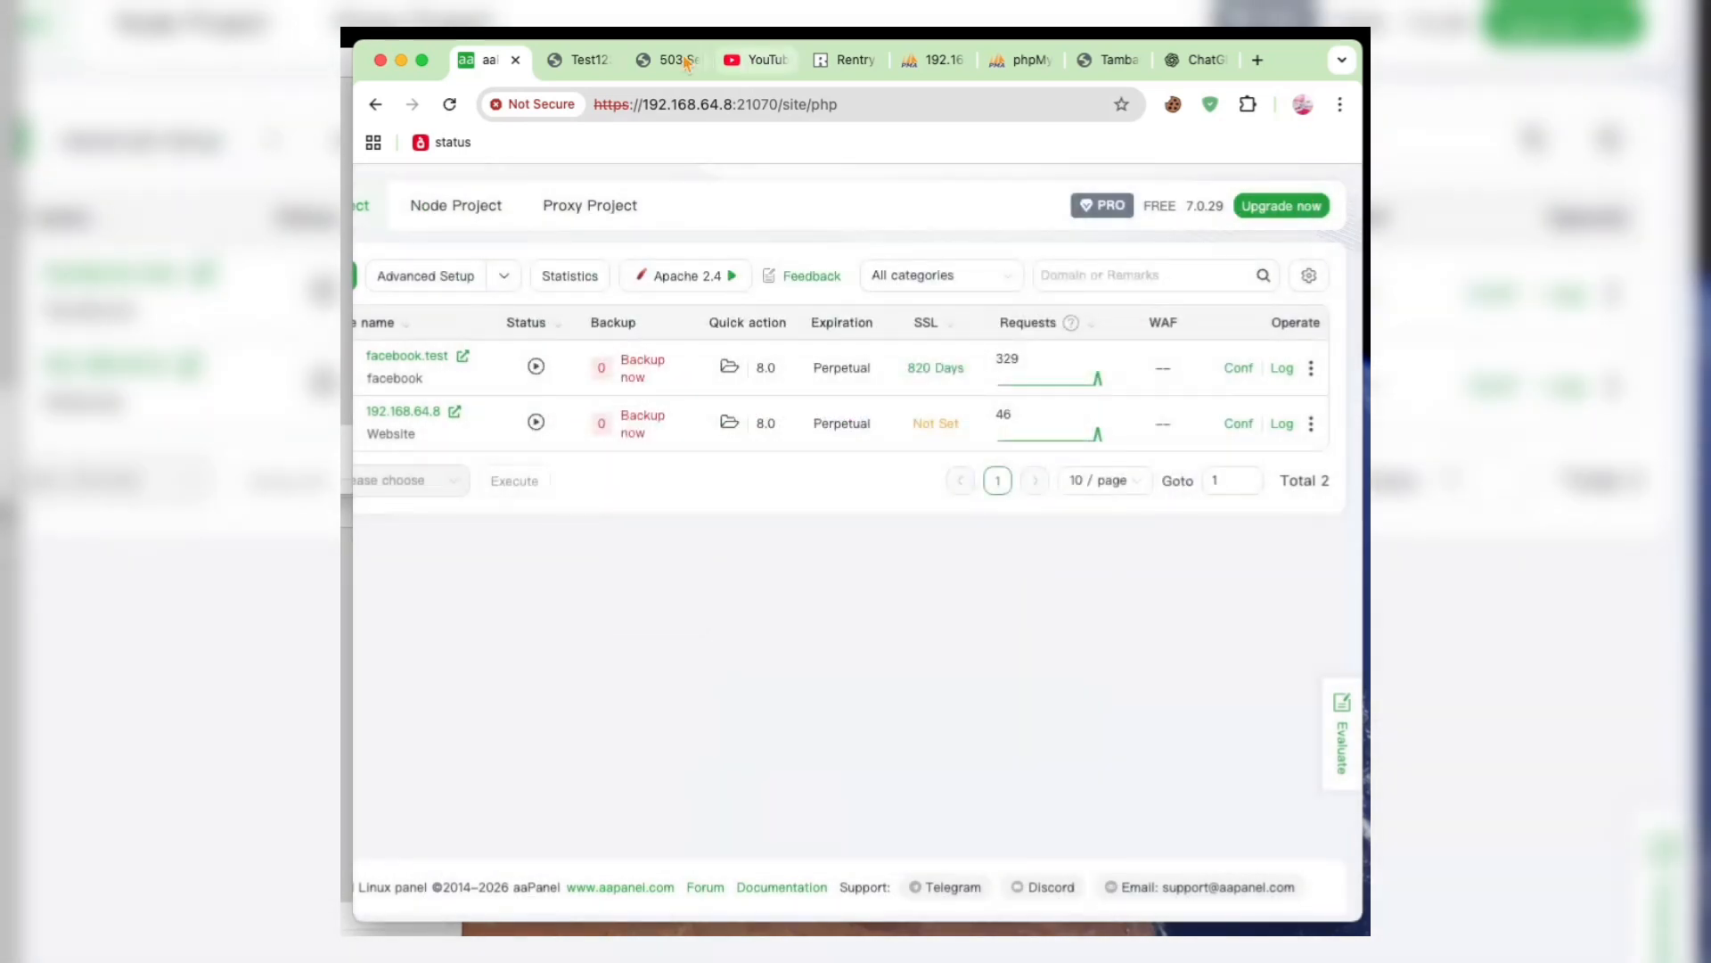
left_click(450, 104)
scroll(909, 379, "right", 5)
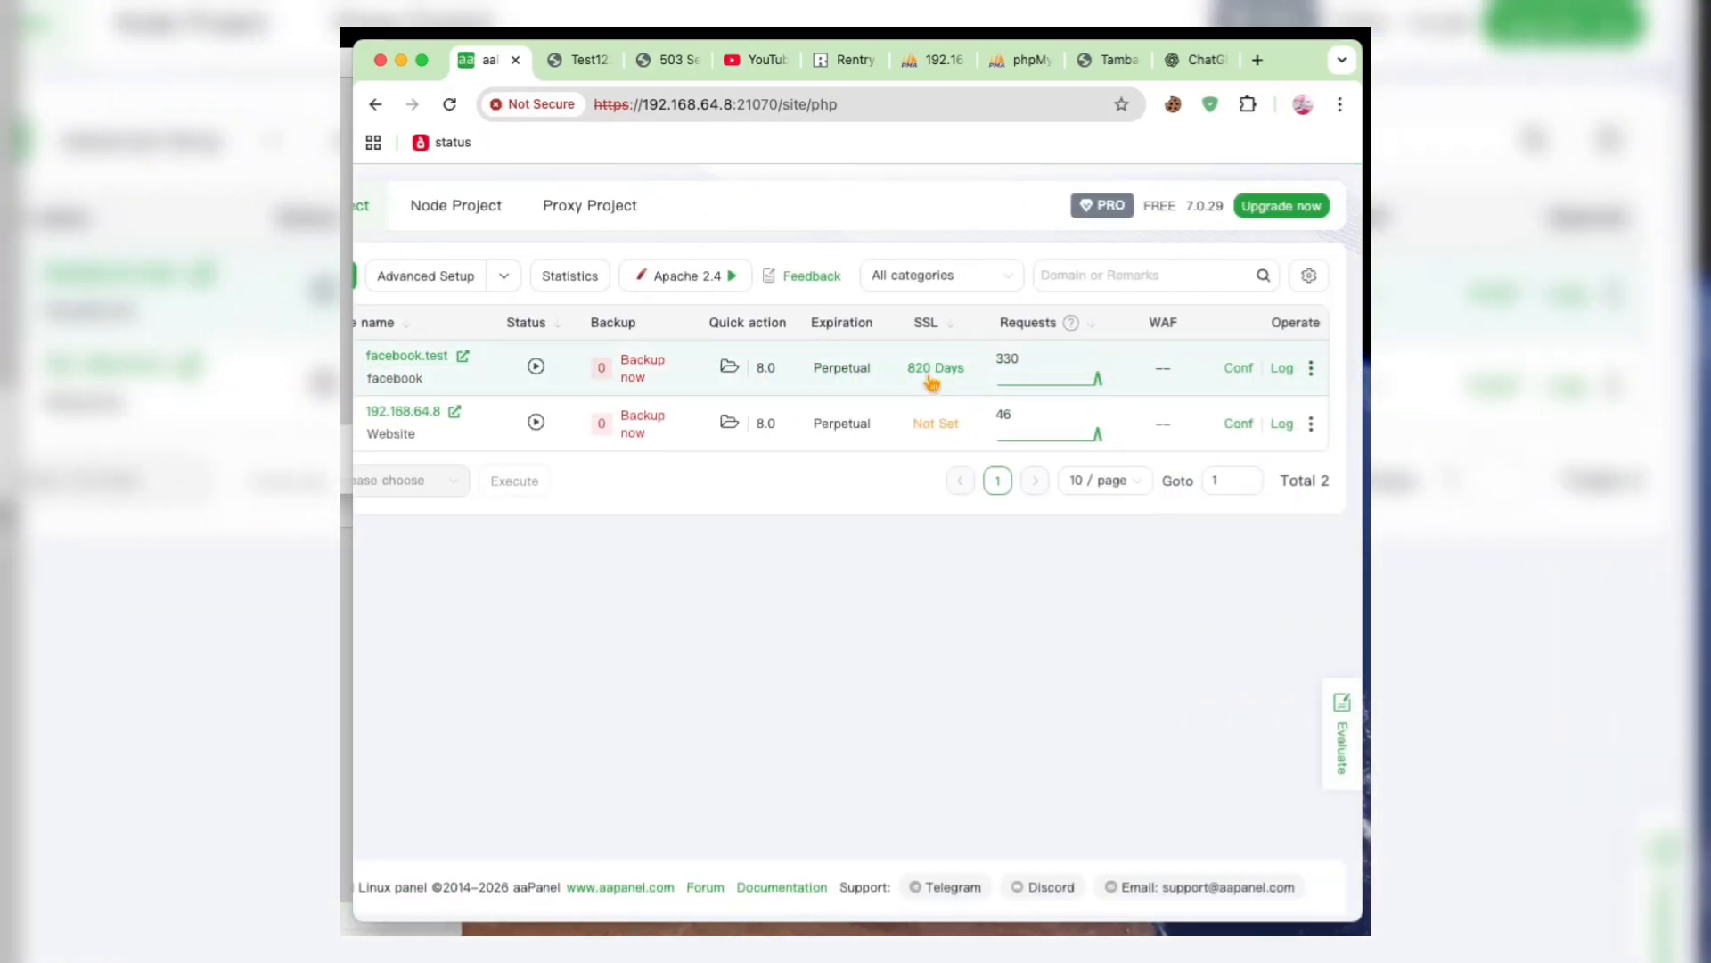
left_click(1239, 368)
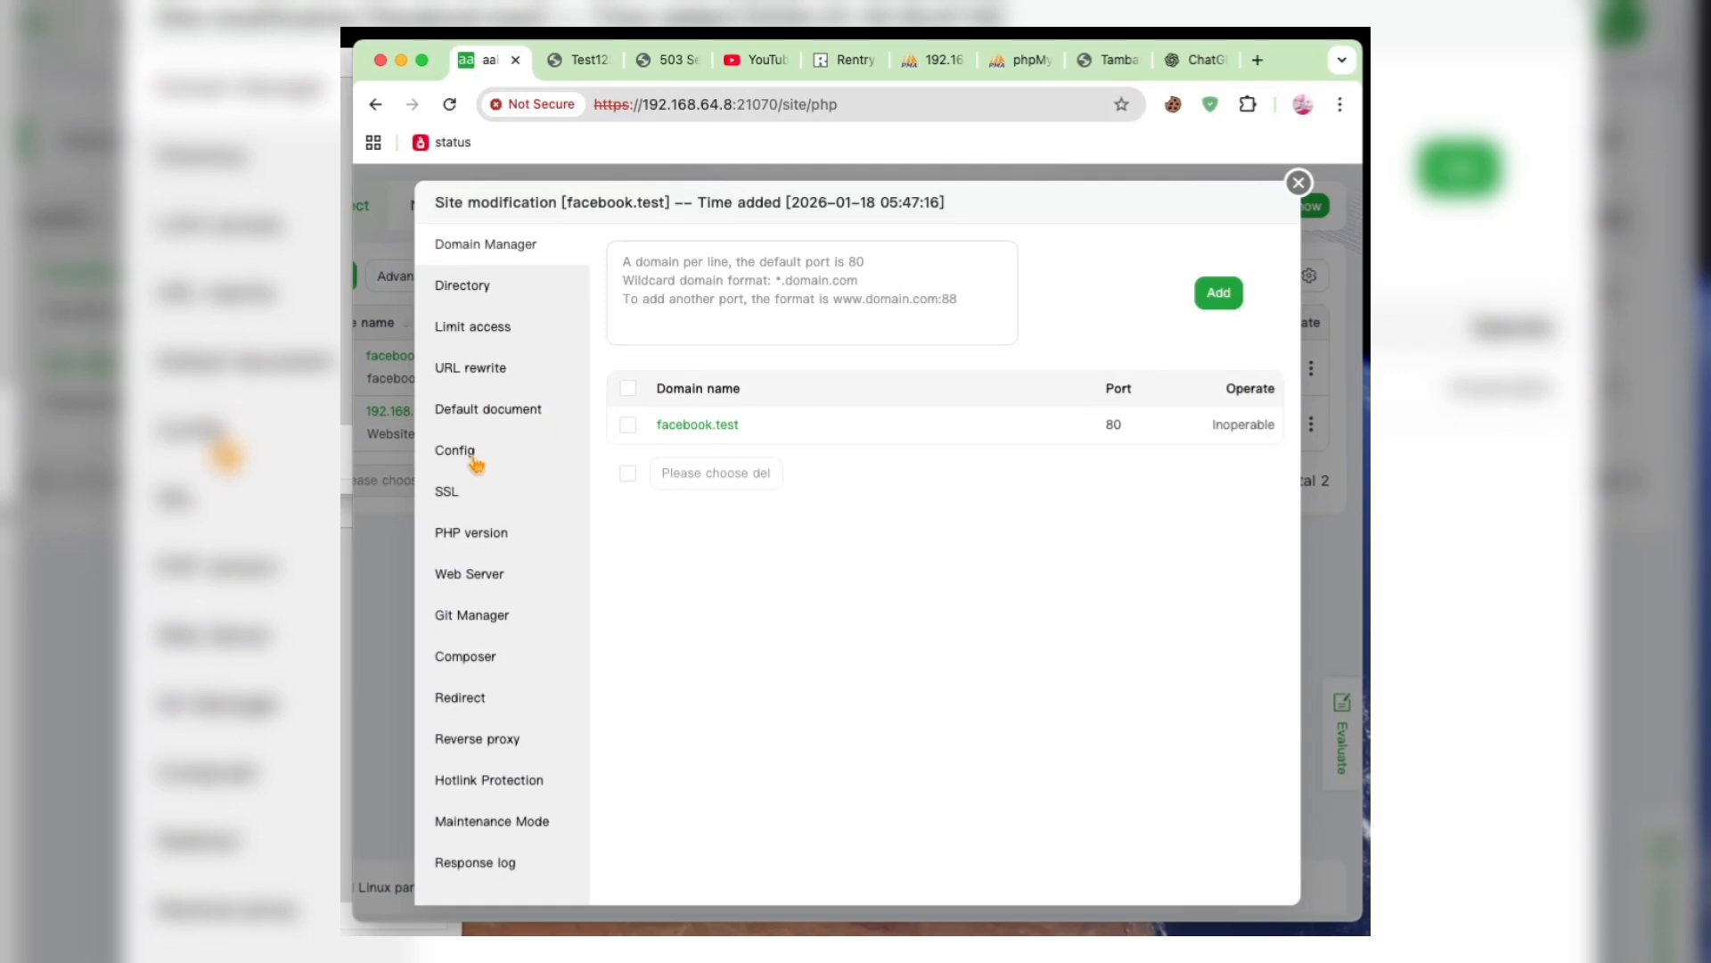
left_click(450, 450)
scroll(815, 379, "down", 5)
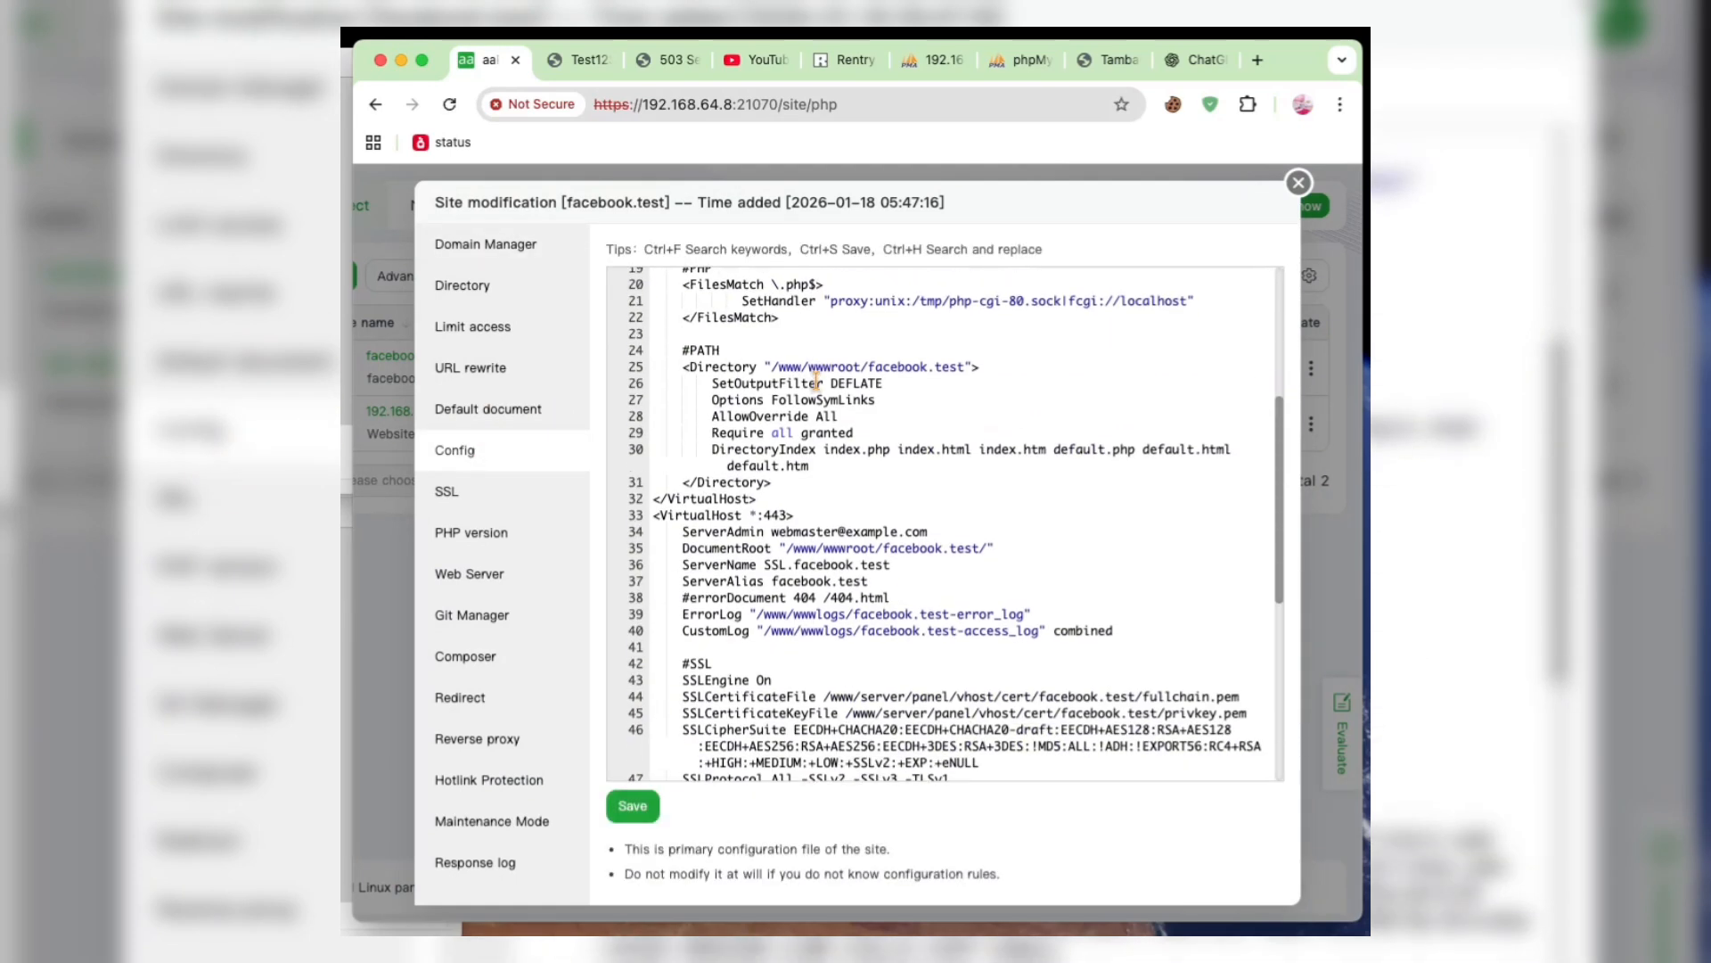
scroll(799, 465, "down", 2)
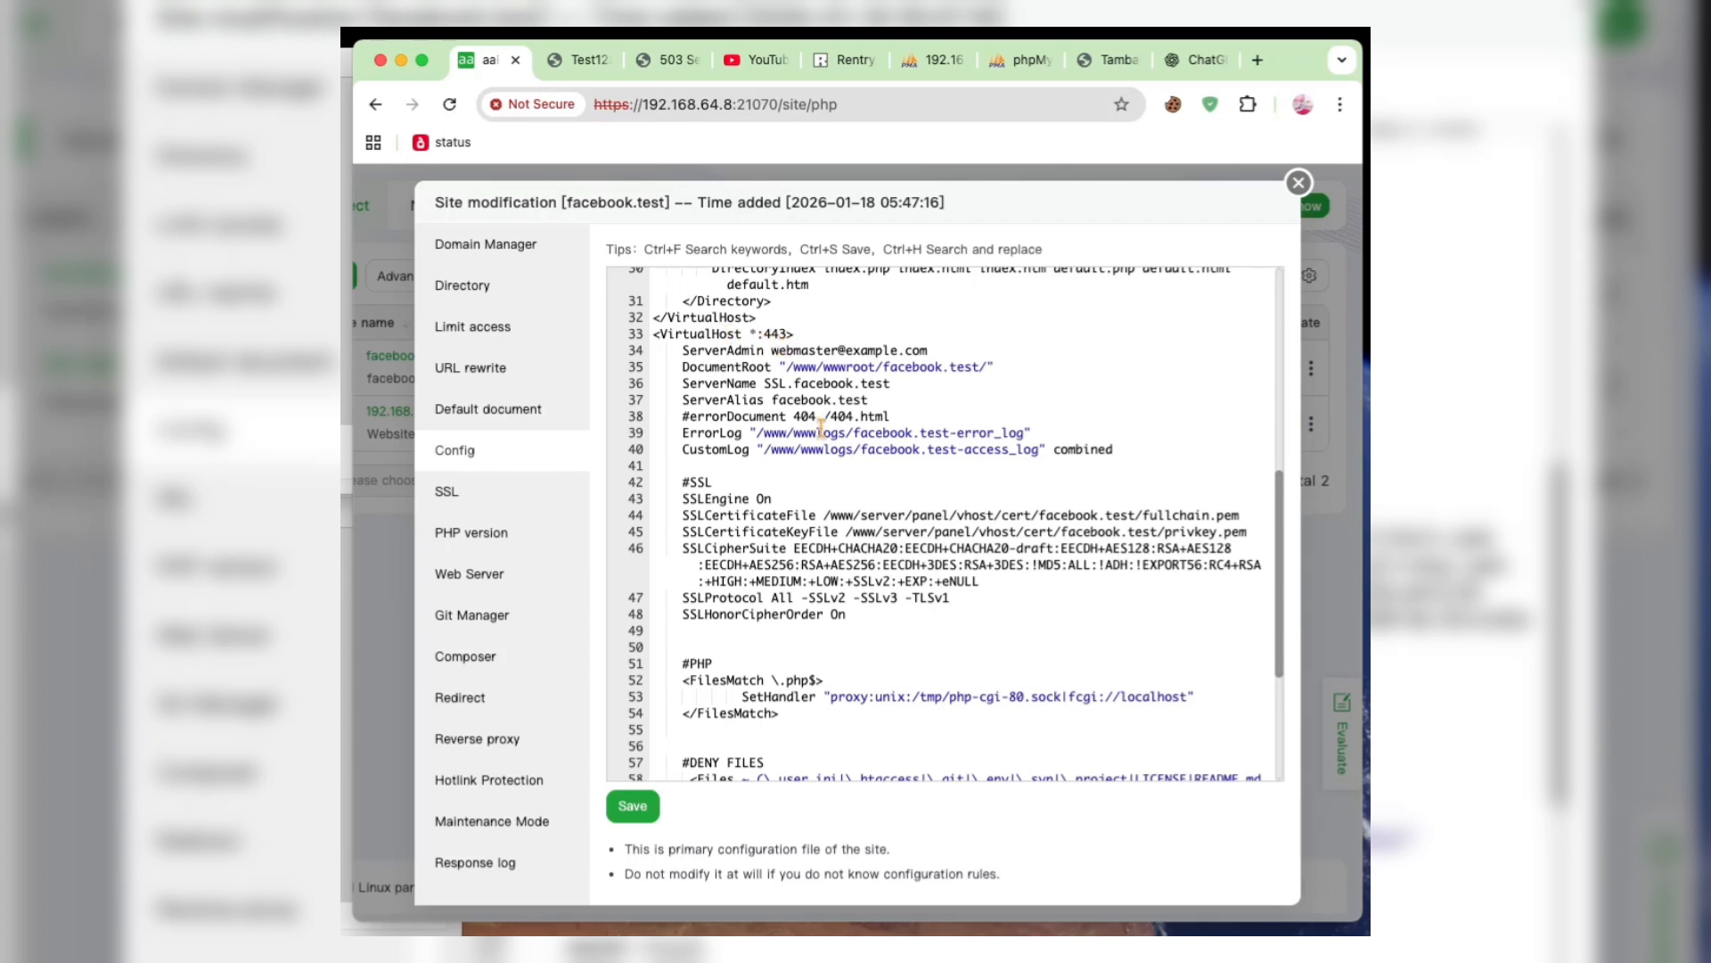
scroll(821, 428, "down", 1)
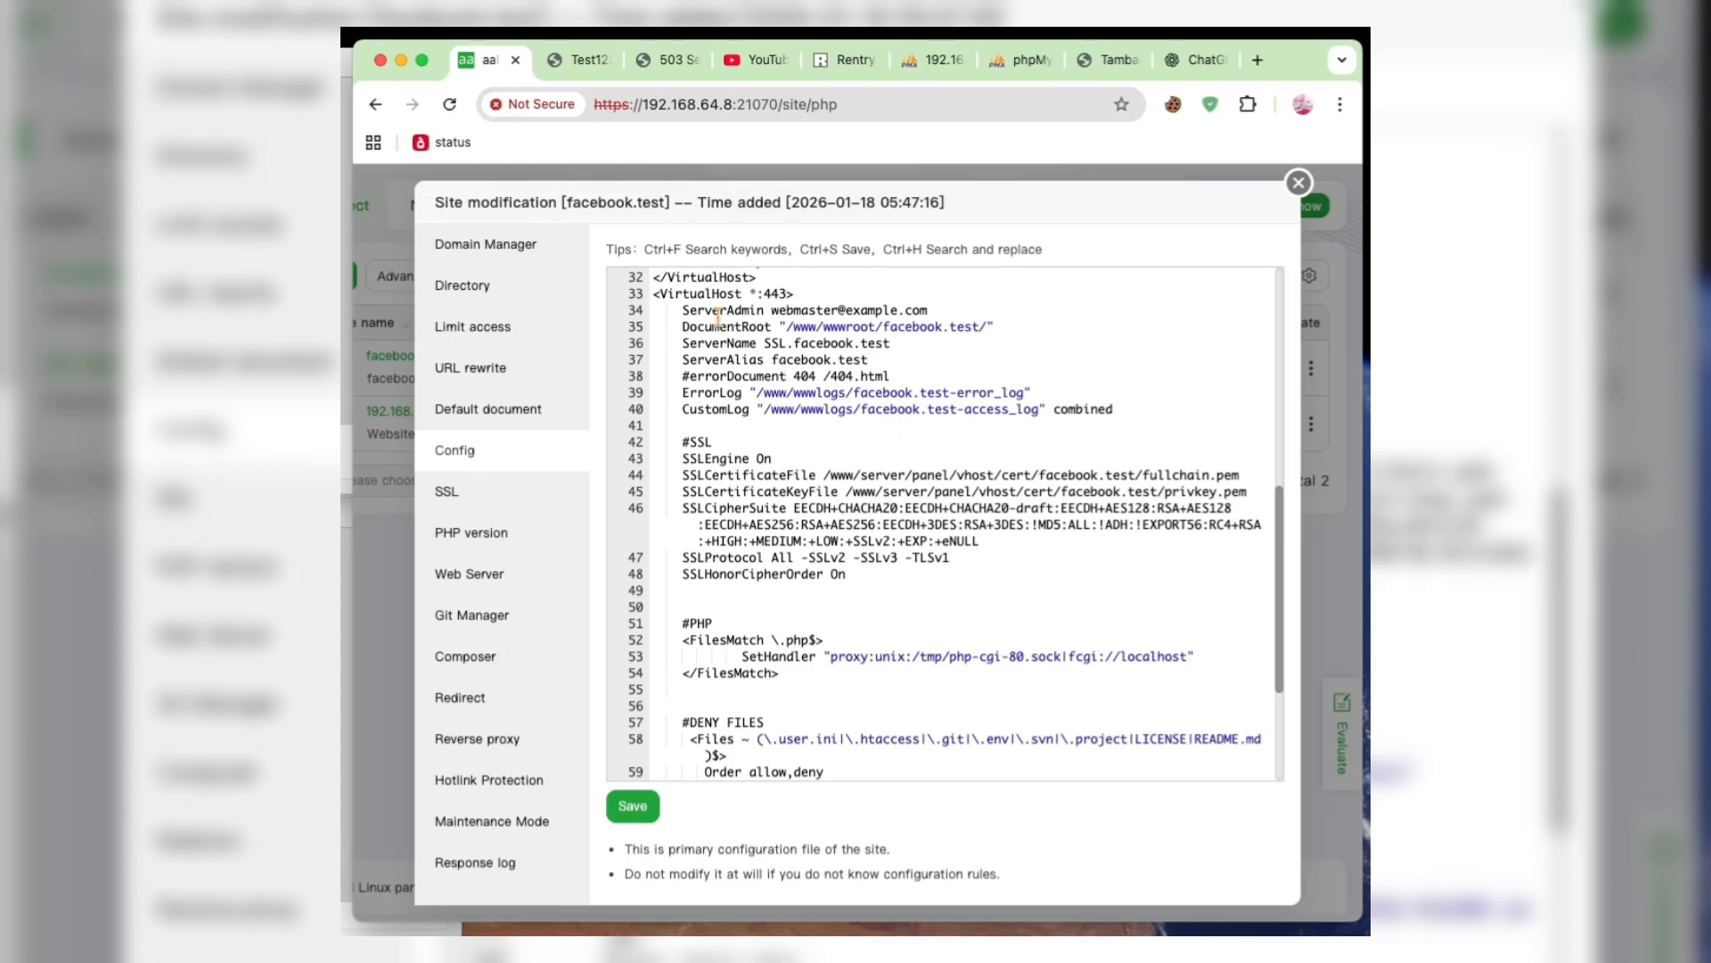
- Reload facebook.test once more to recheck the site, and return to the aaPanel site configuration
left_click(580, 78)
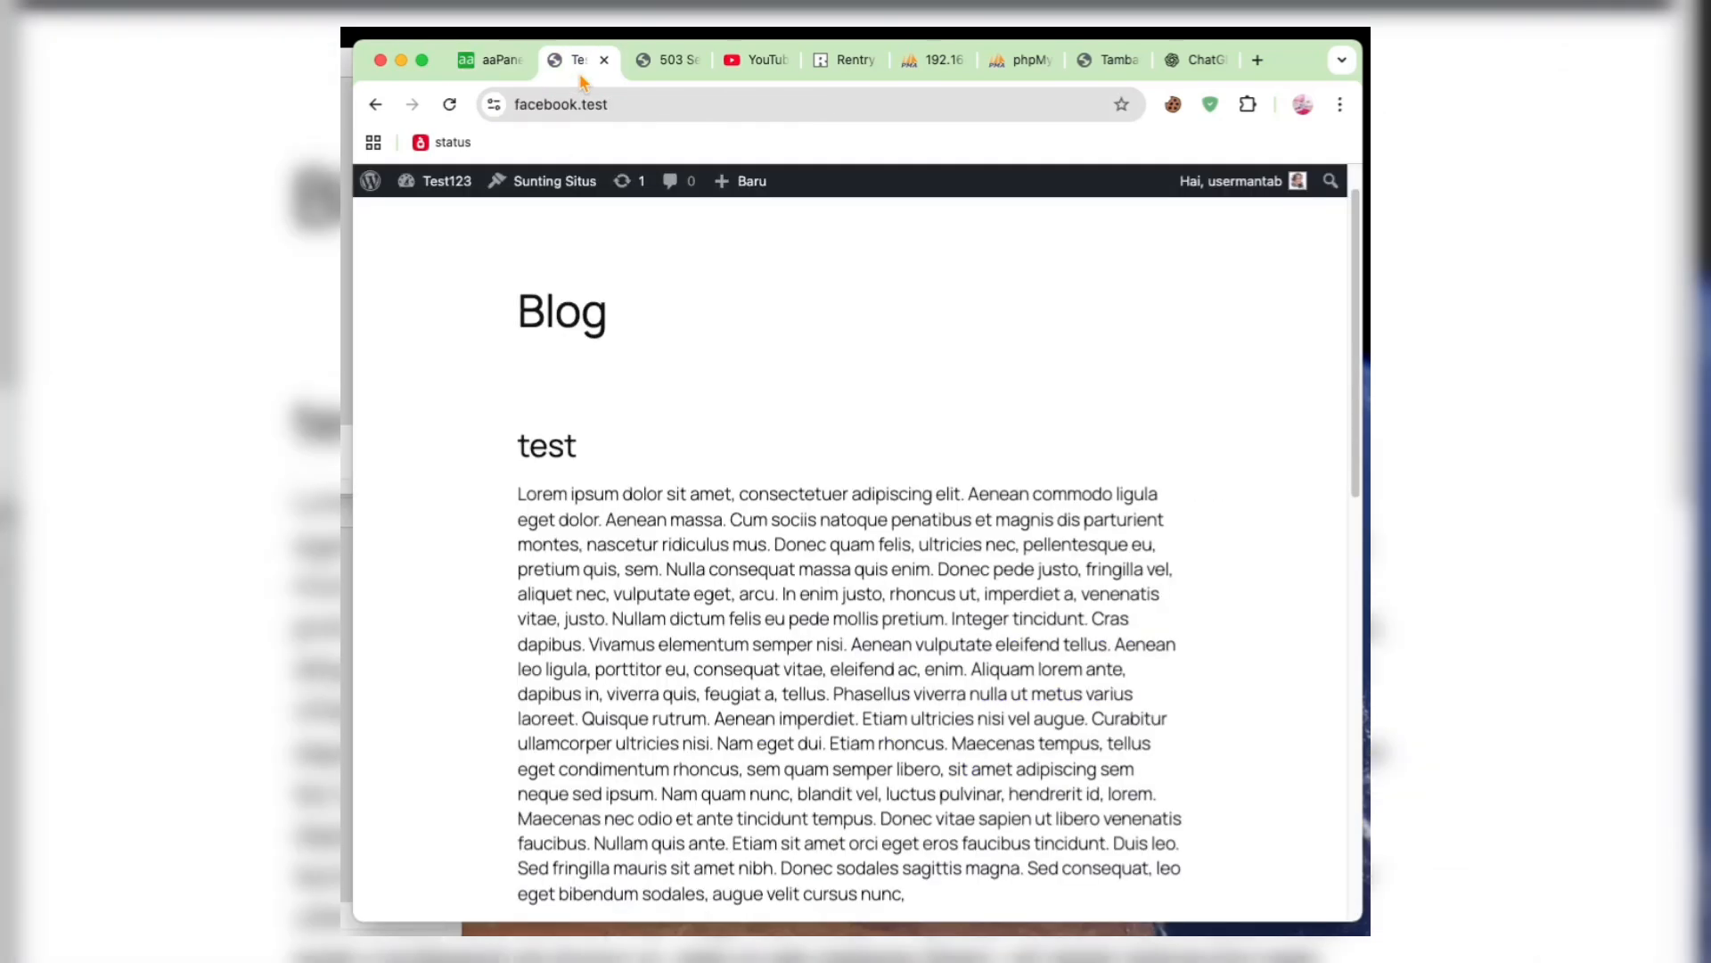
left_click(452, 106)
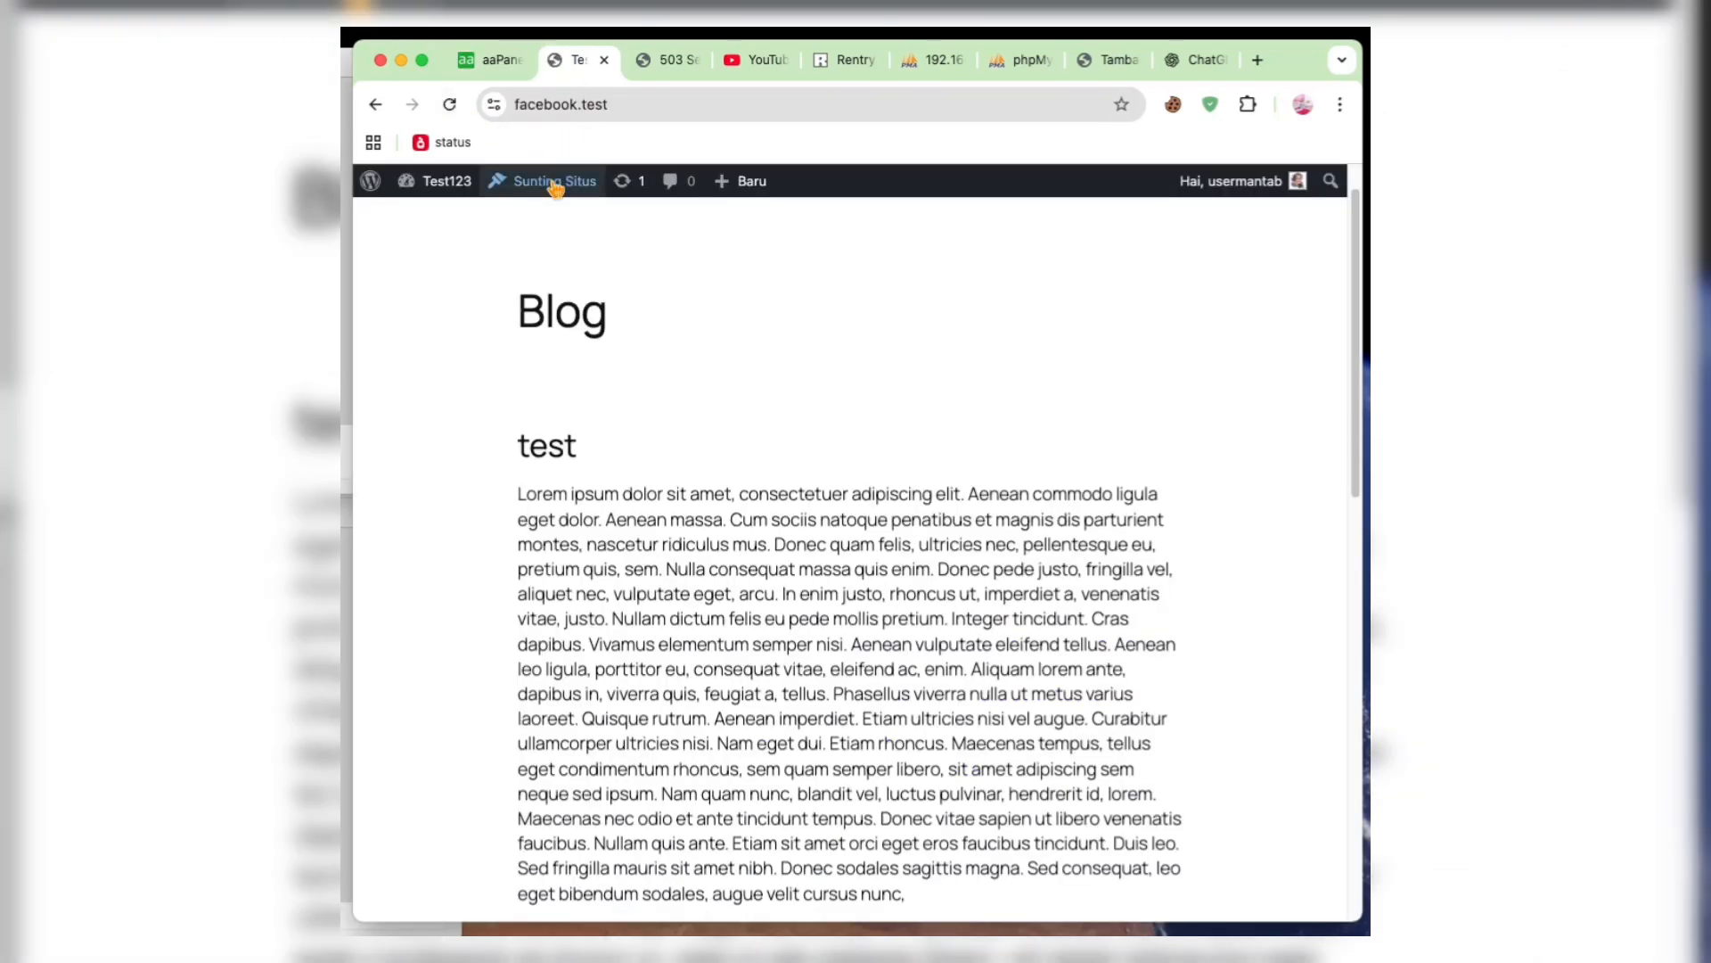
left_click(500, 61)
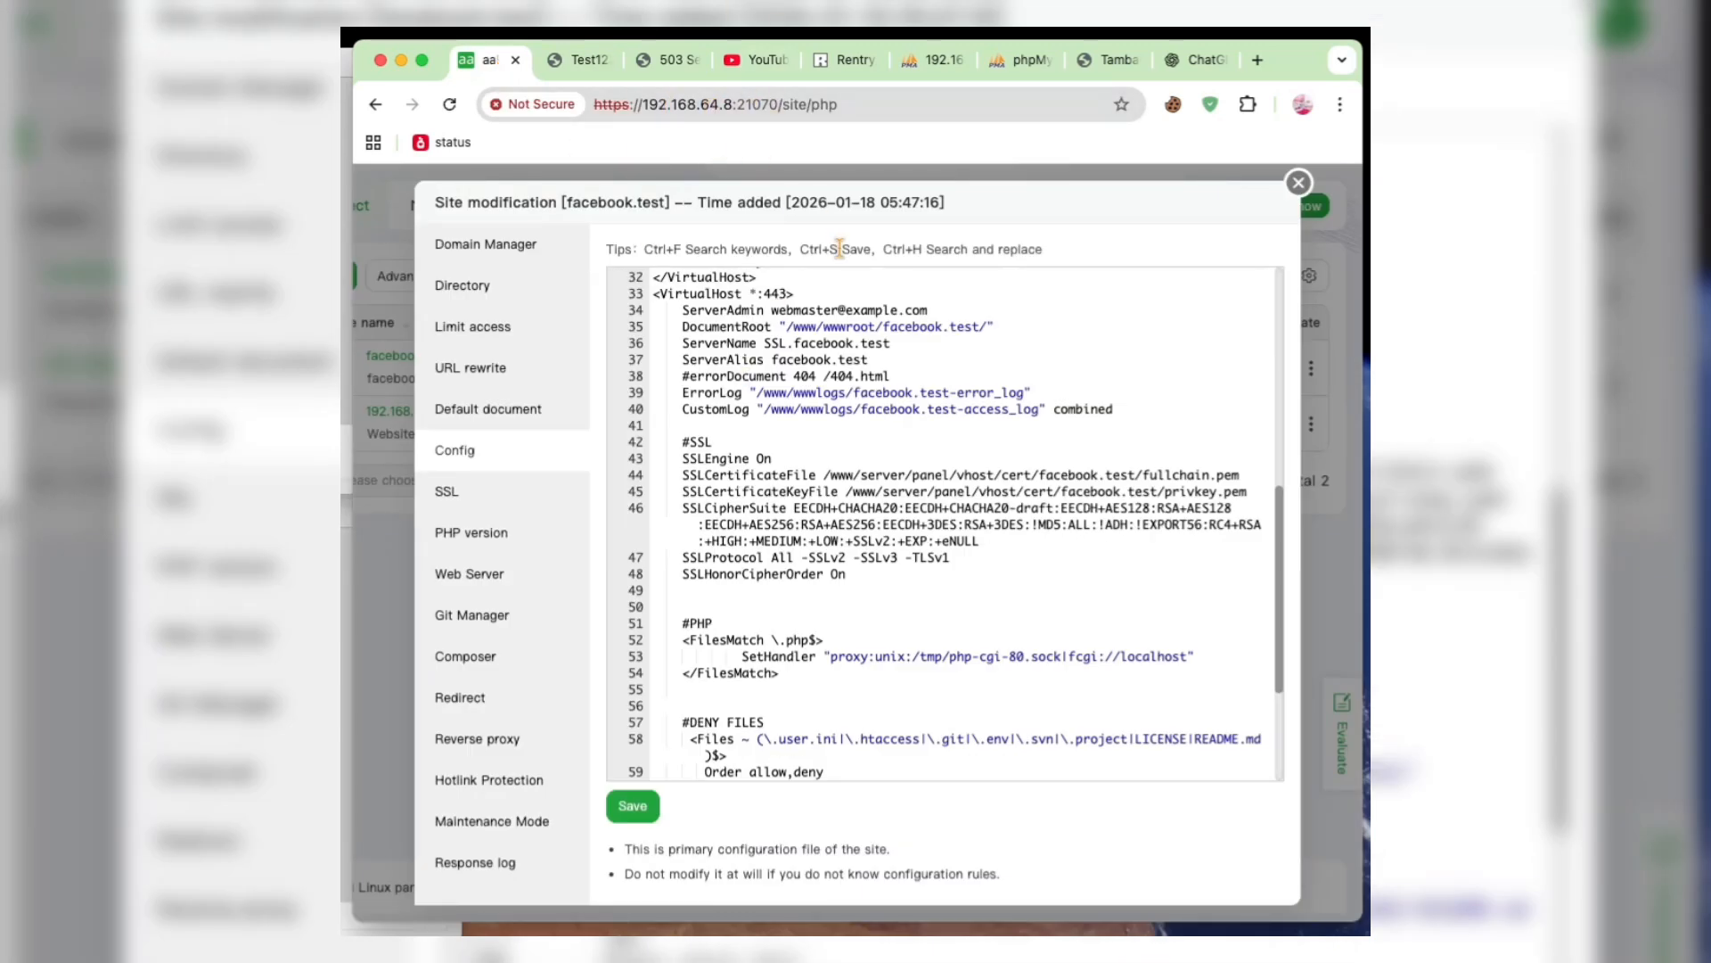
- Close the facebook.test site configuration and open the panel's Service settings
left_click(1298, 182)
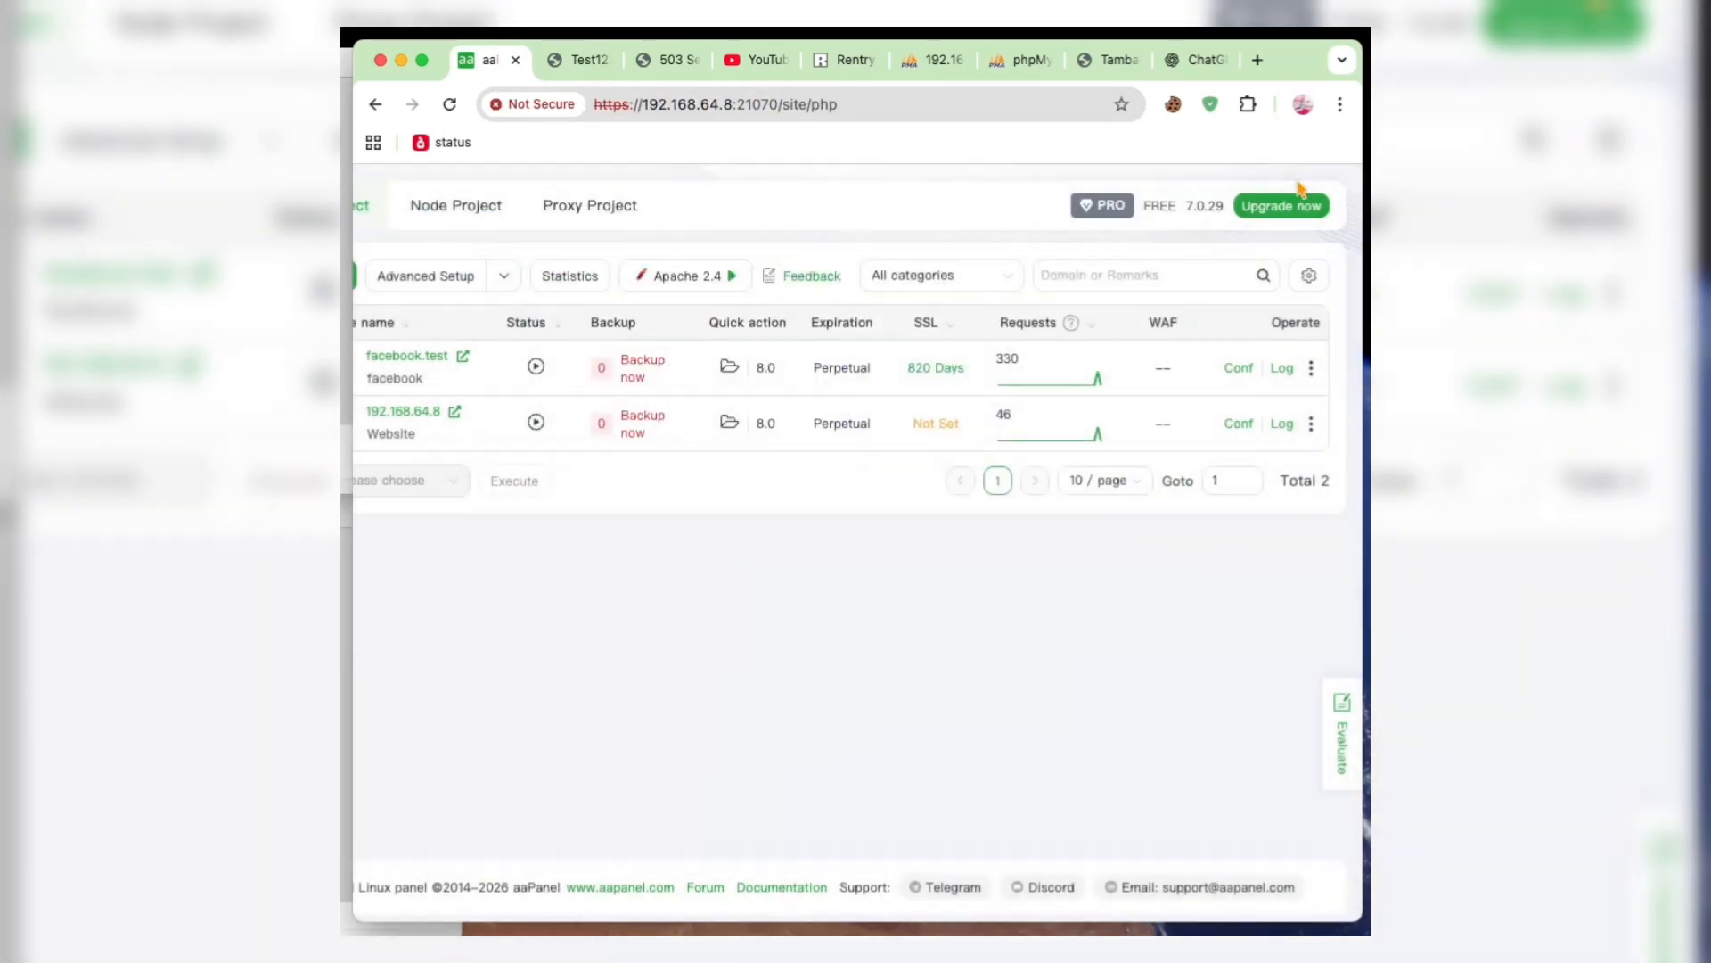
scroll(704, 410, "left", 5)
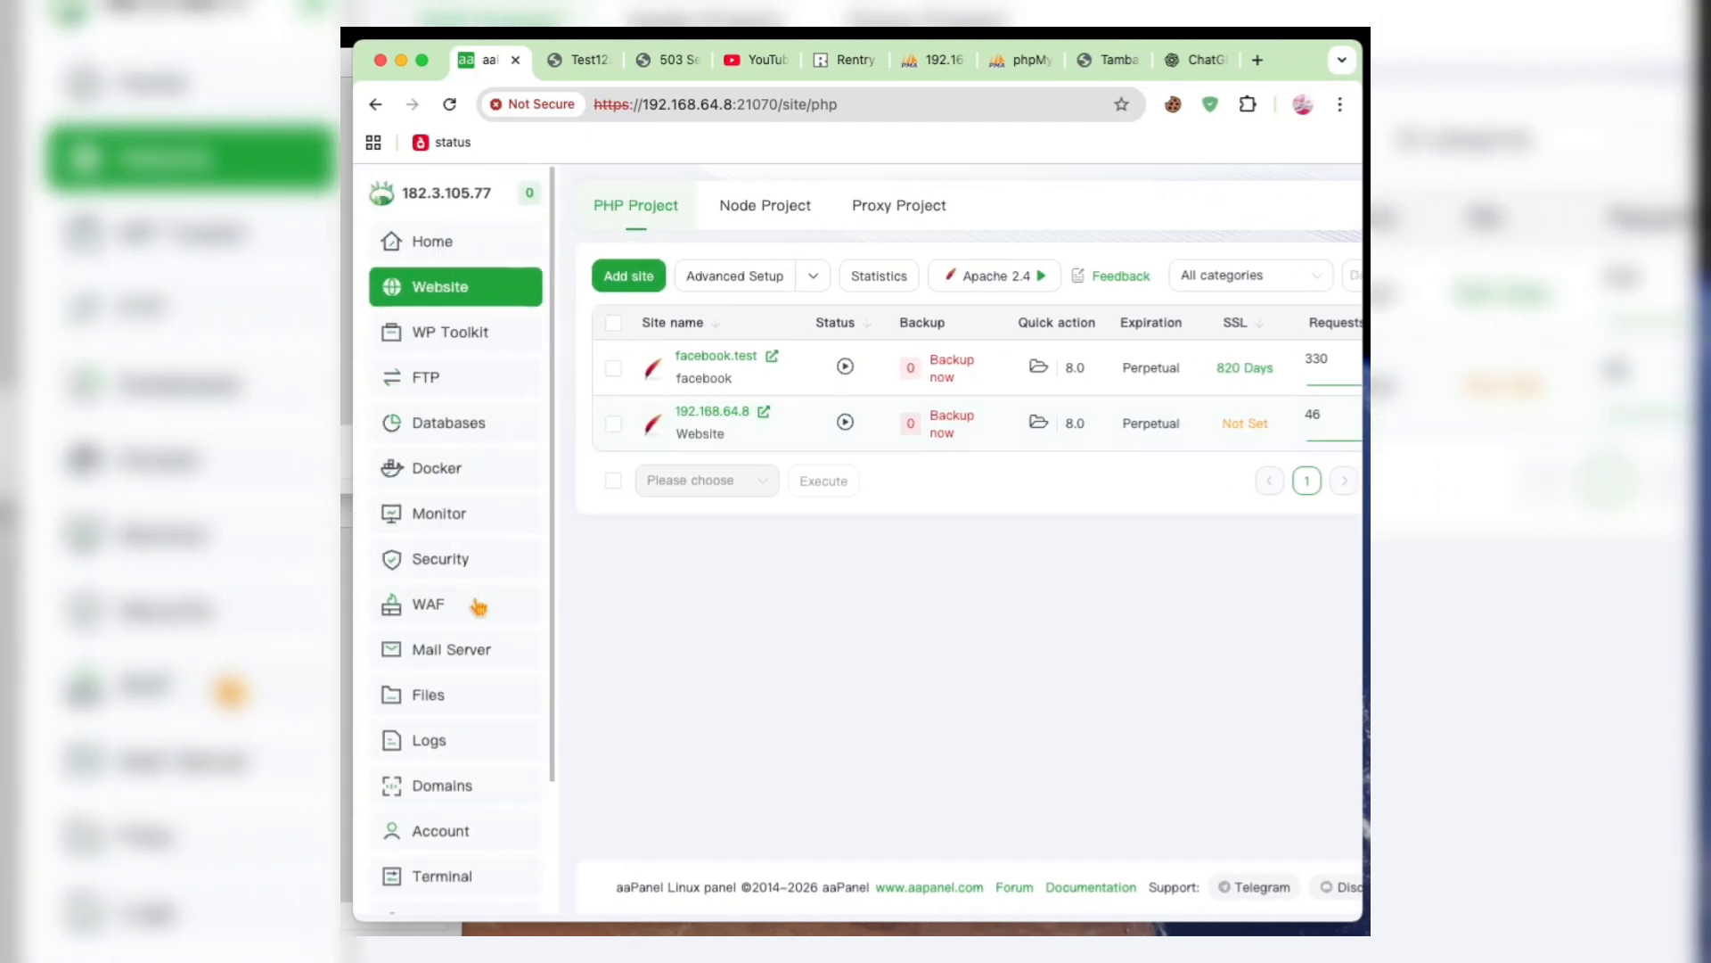
scroll(479, 608, "down", 1)
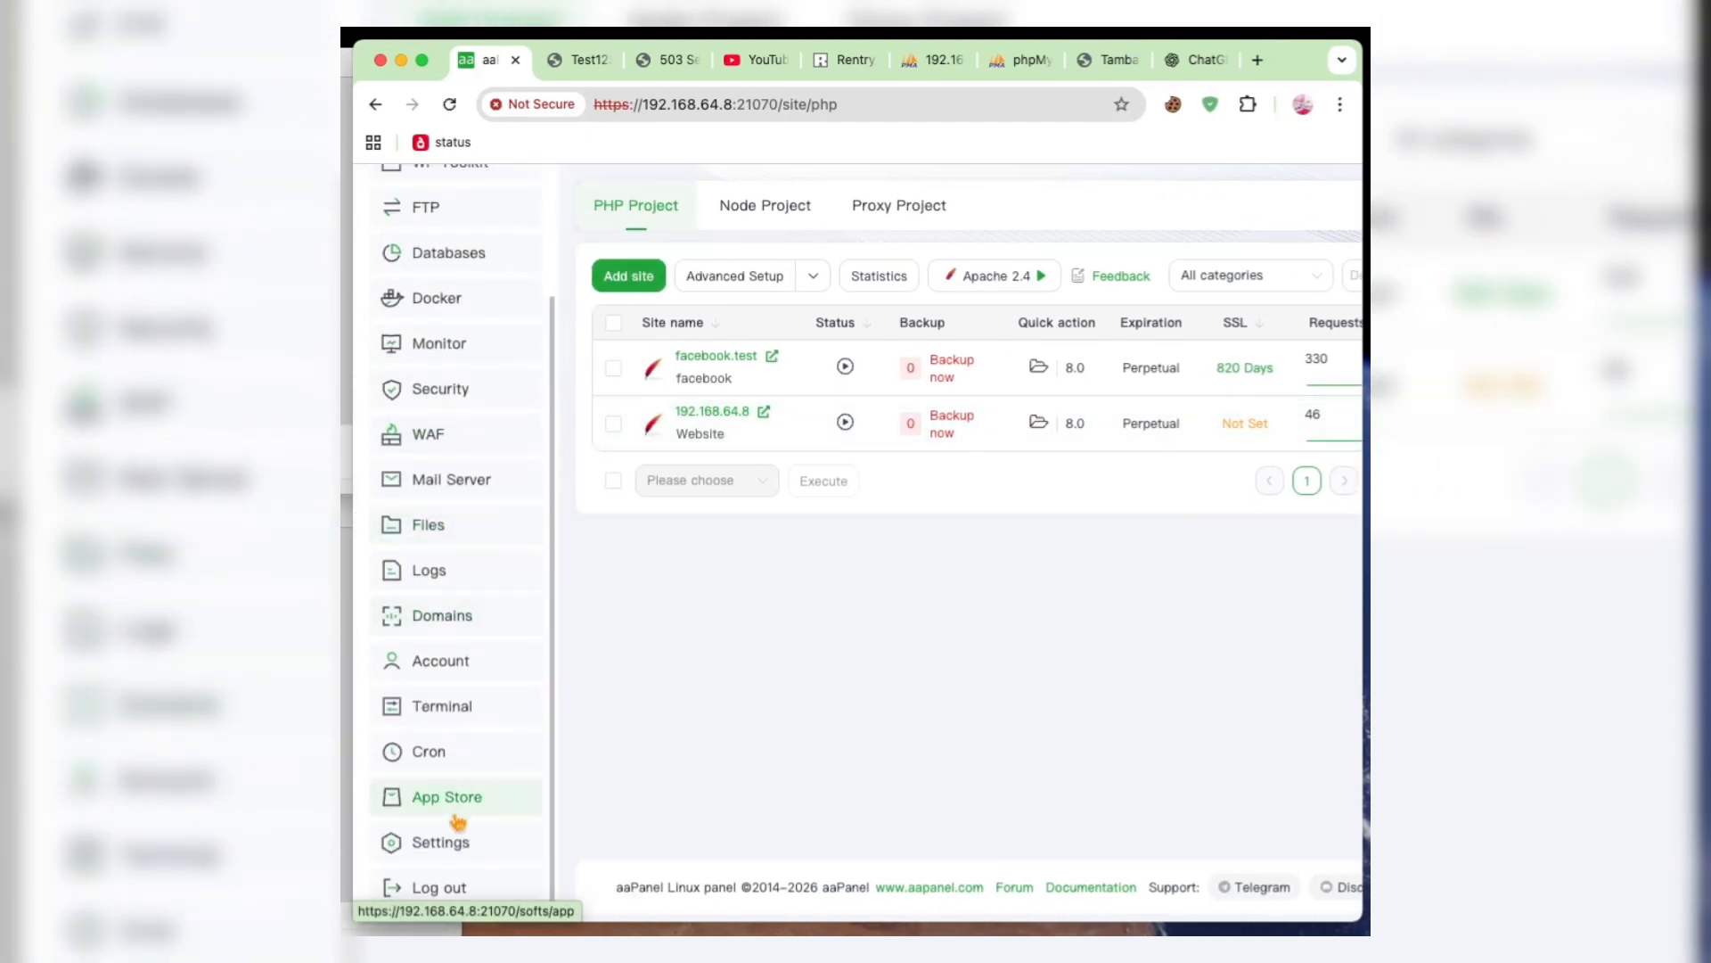
left_click(447, 844)
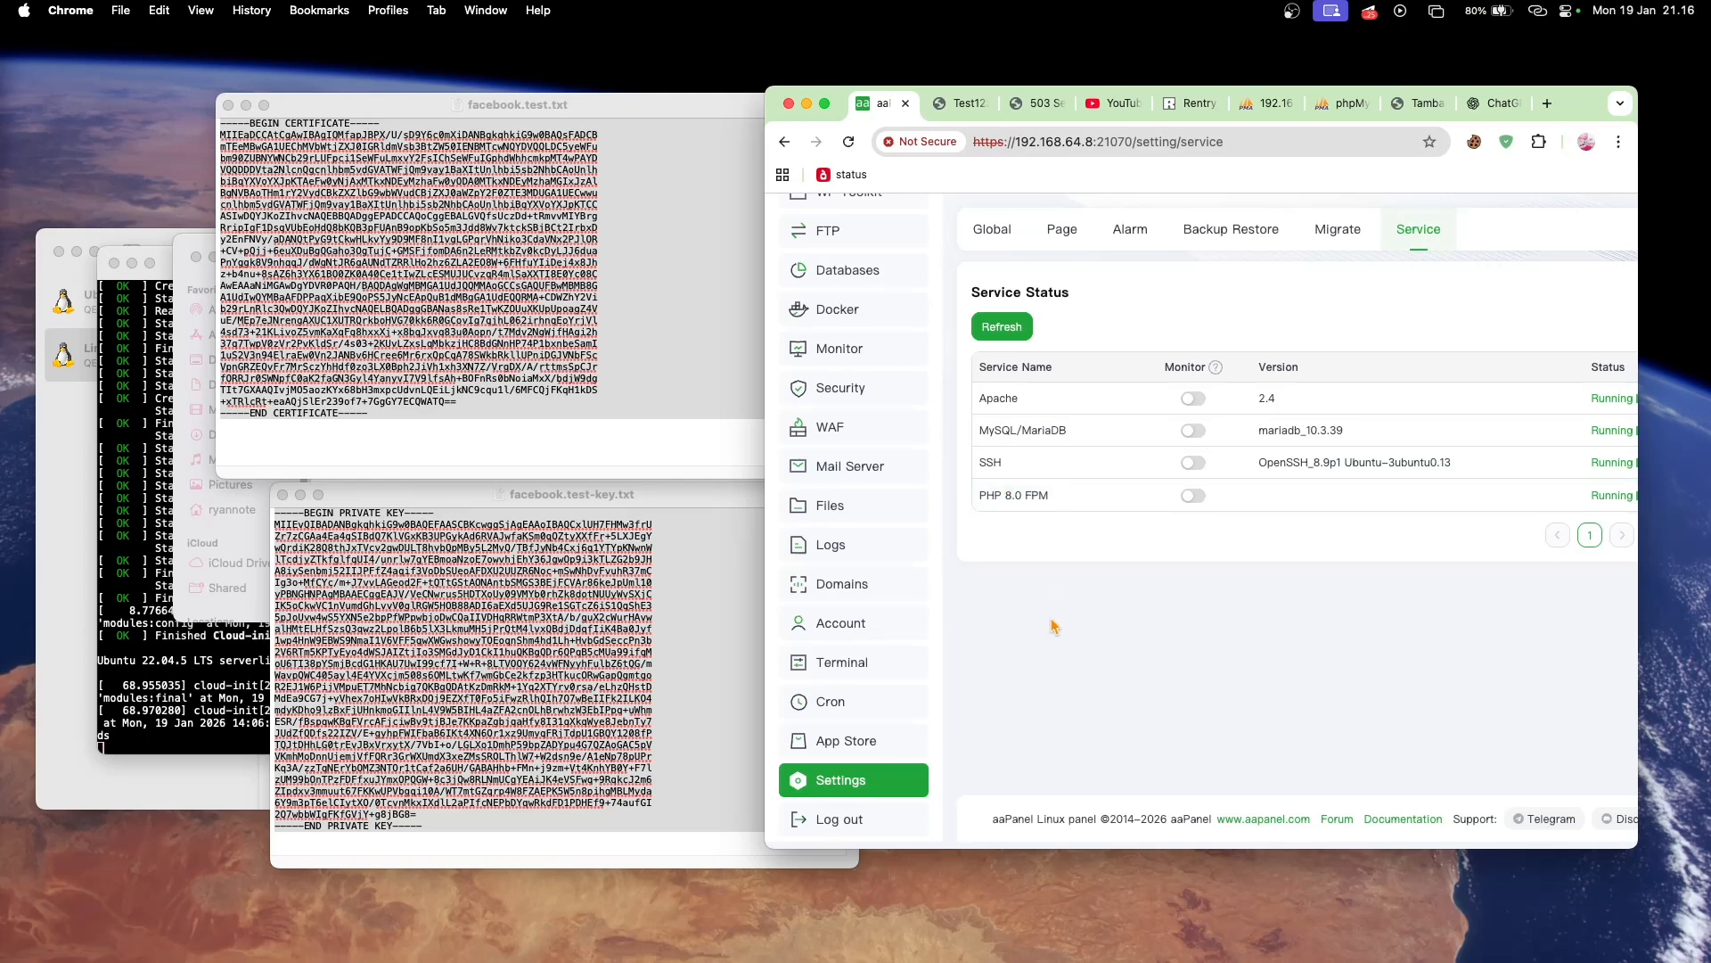
- Switch to Terminal and open /etc/hosts for editing in nano with sudo
key("super+space")
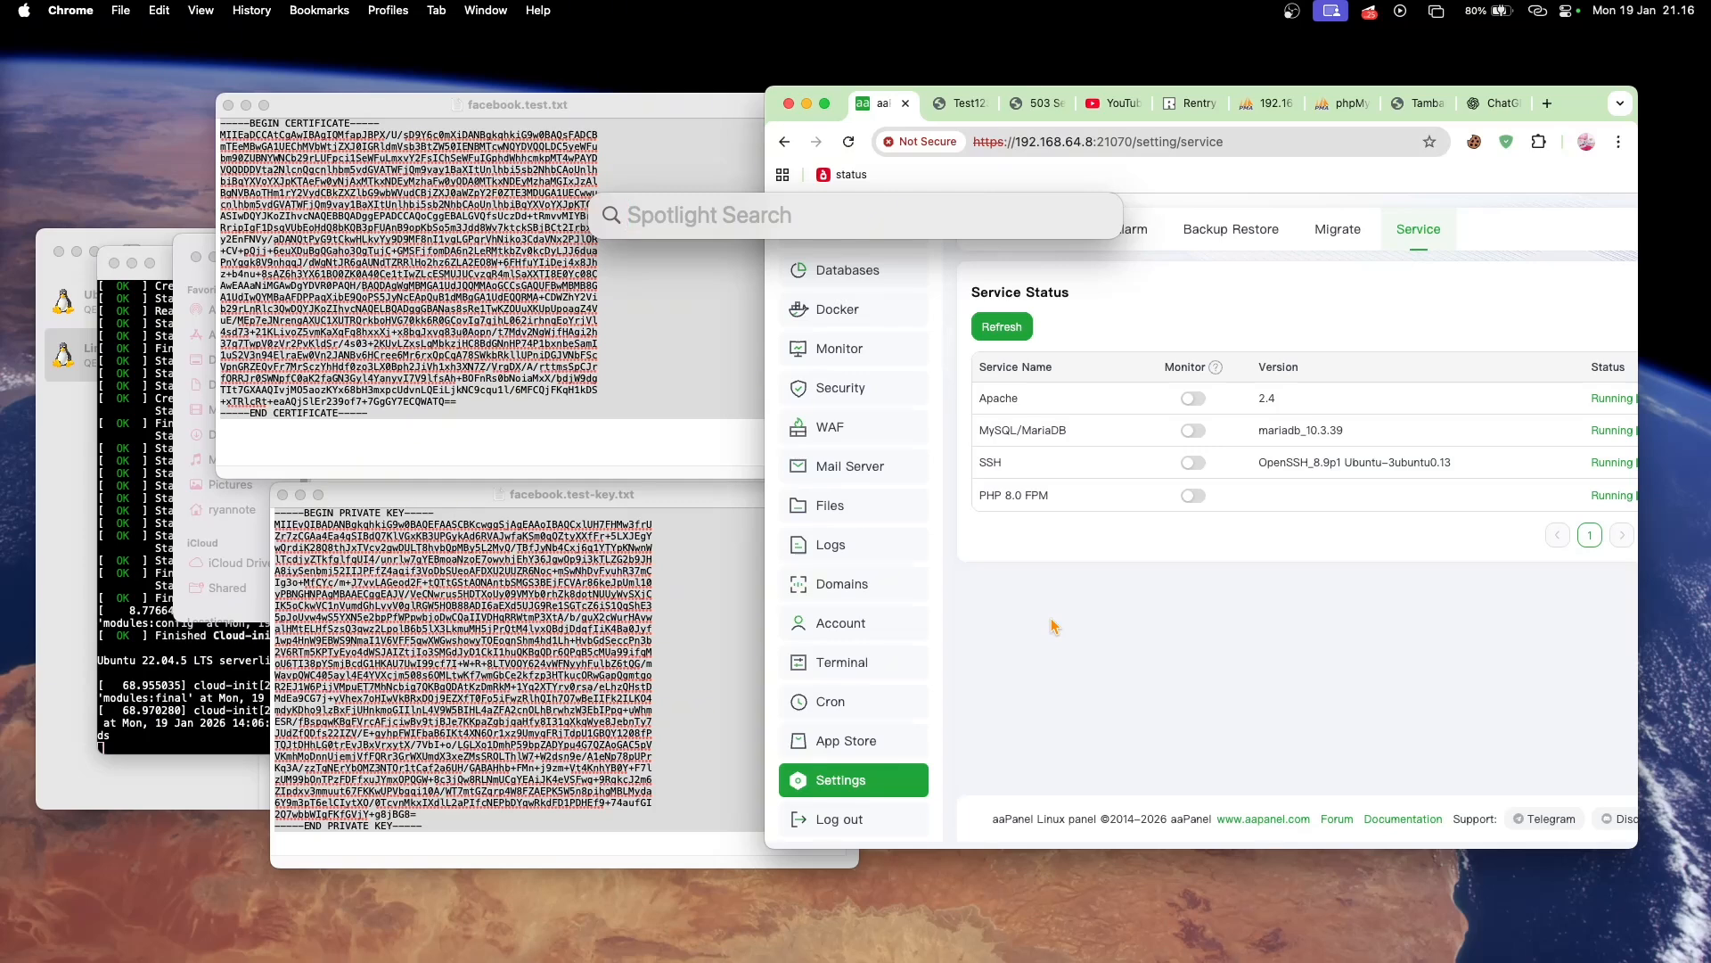
type("terminal.app")
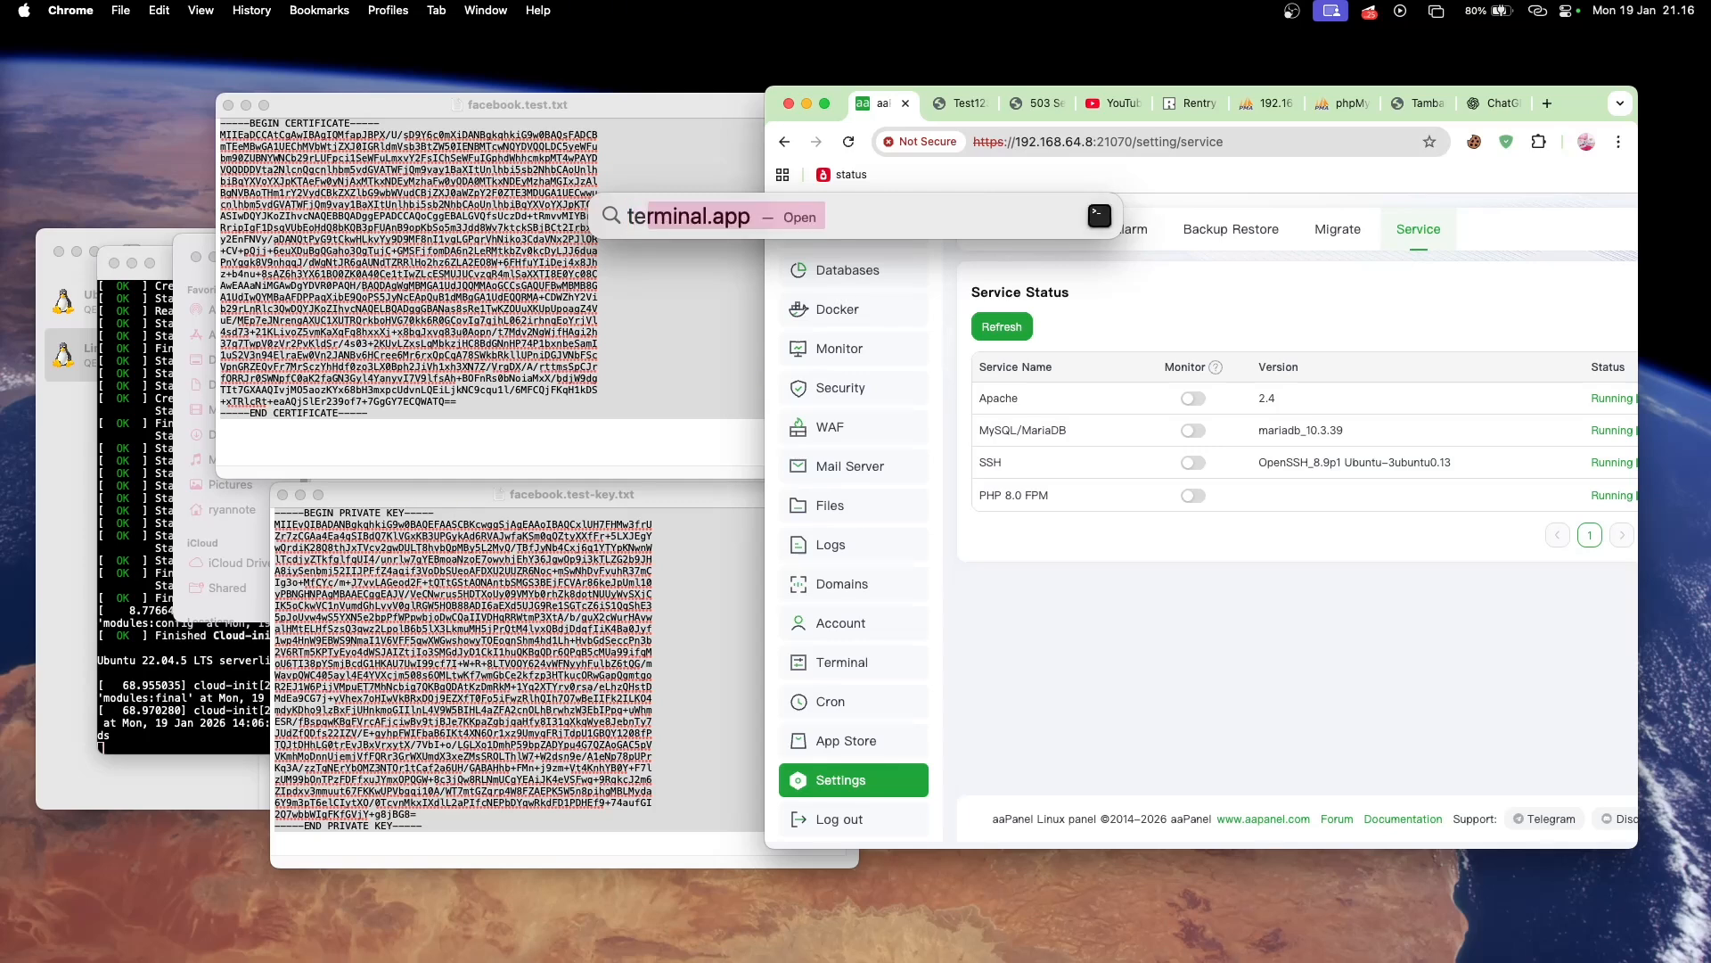
key("Return")
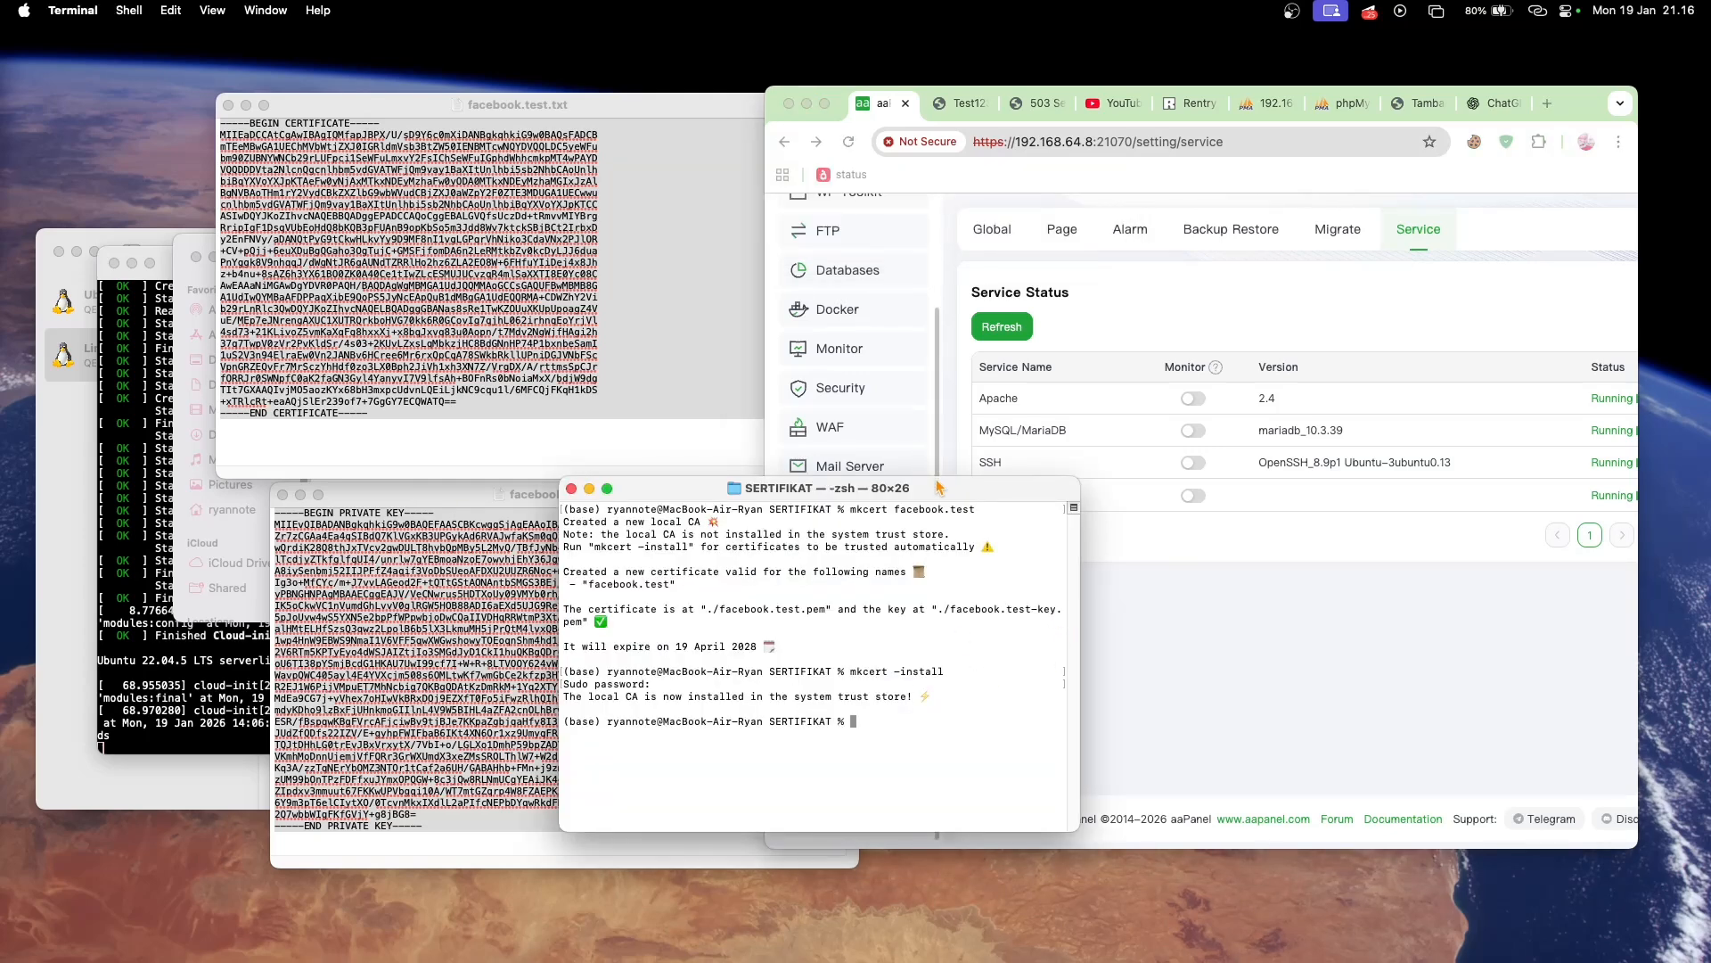
left_click_drag(937, 488, 928, 285)
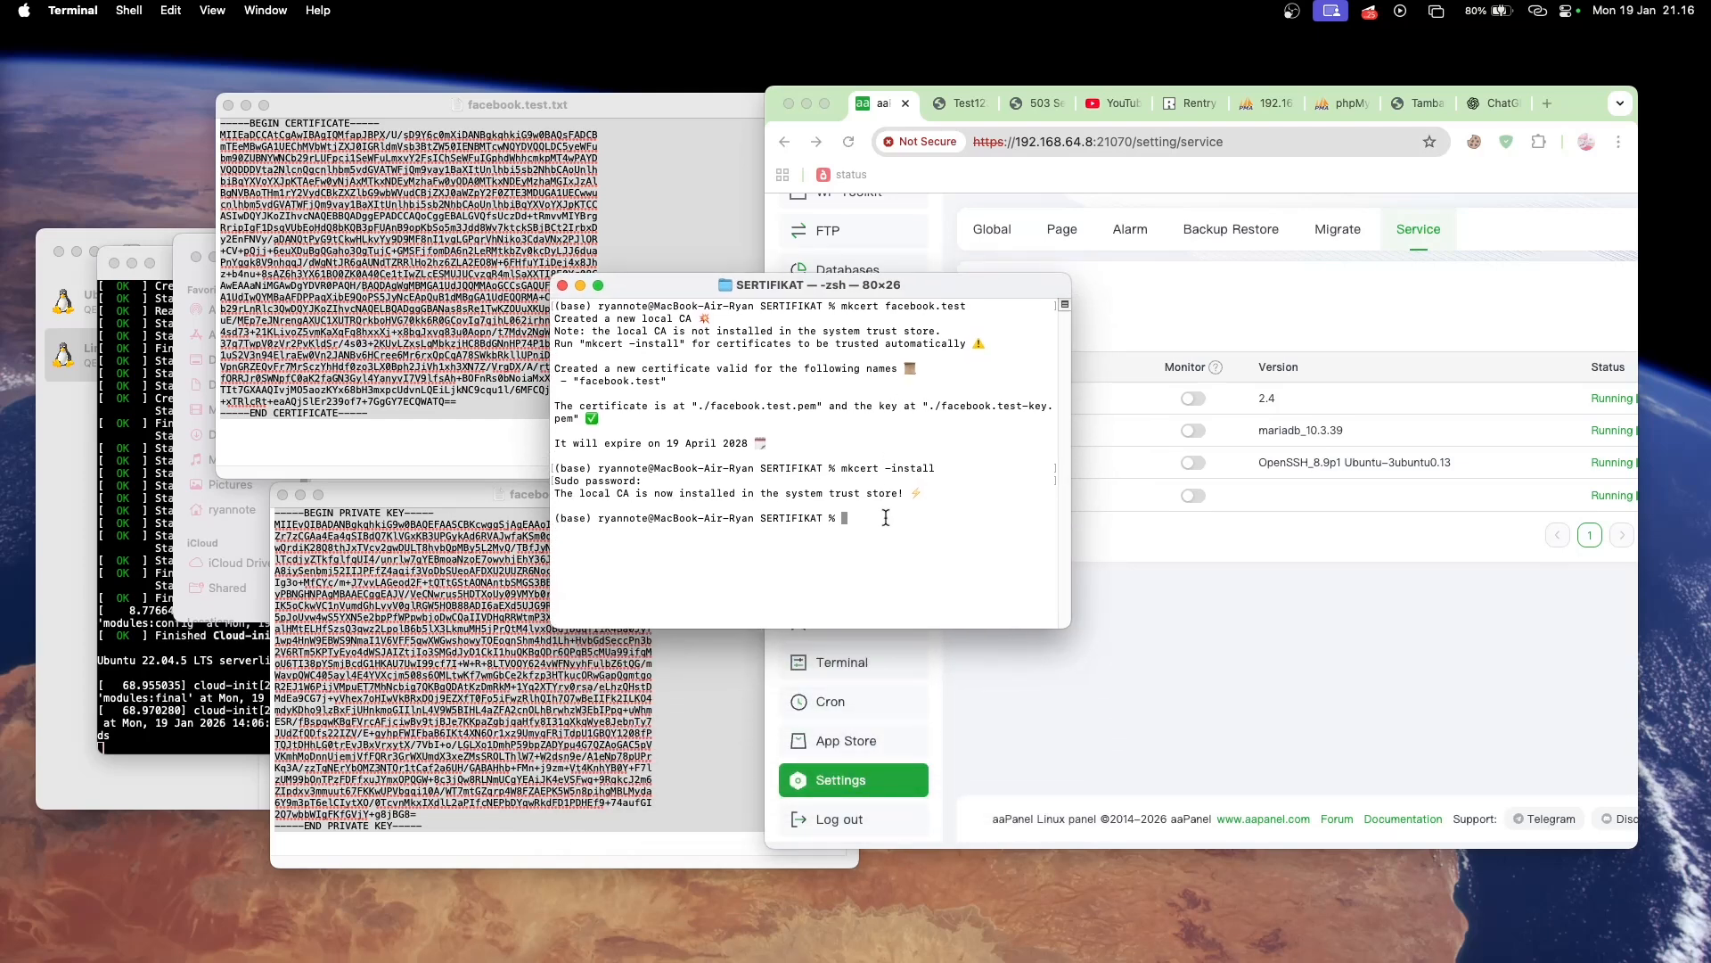
type("sudo nanto /etc/hos")
key("BackSpace")
key("BackSpace")
key("BackSpace")
key("BackSpace")
key("BackSpace")
key("BackSpace")
key("Return")
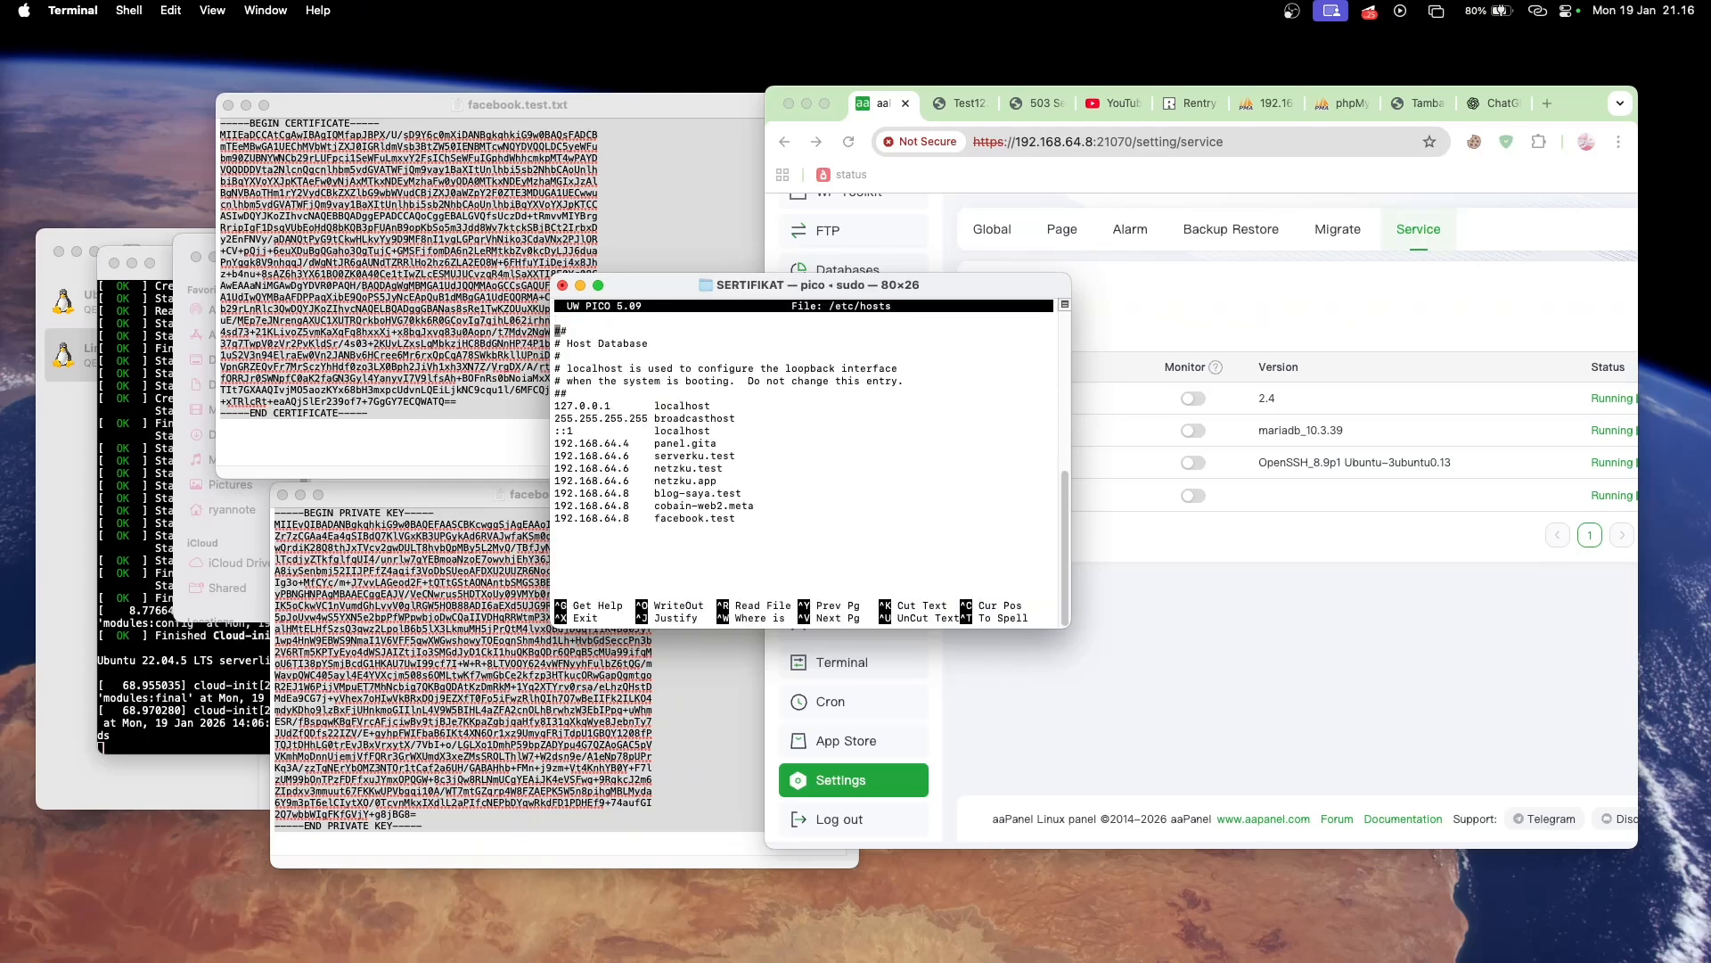
- Copy the panel's IP address 192.168.64.8 from the aaPanel URL and return to the hosts file
left_click(1021, 145)
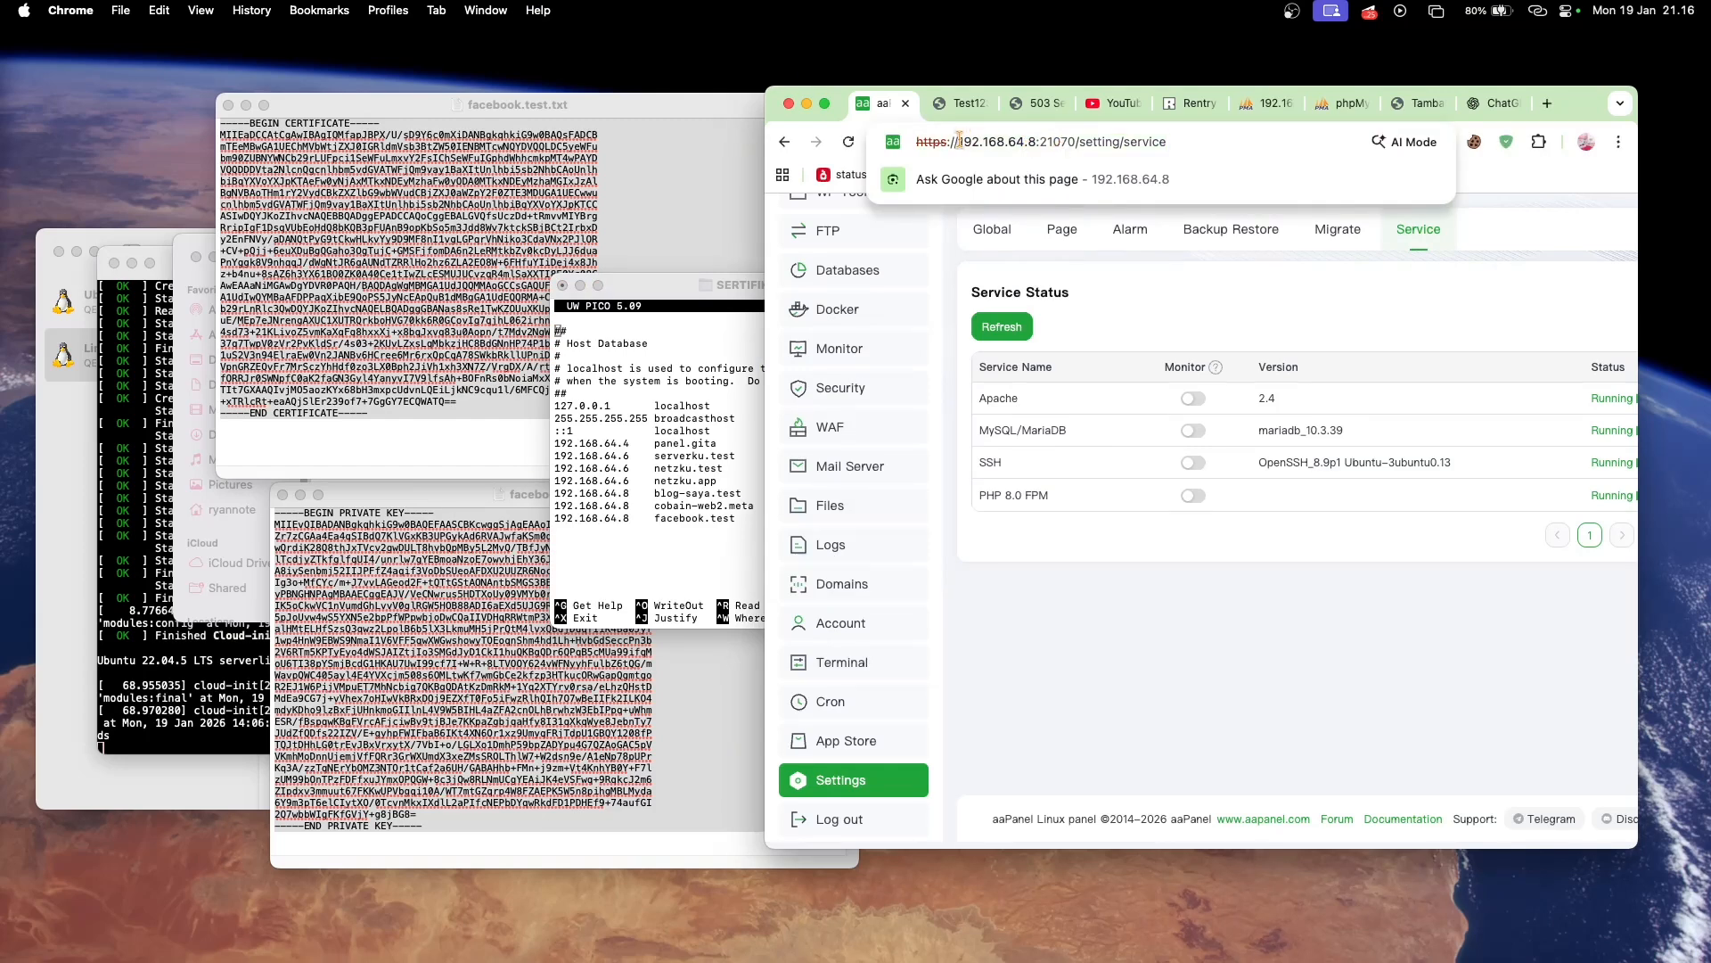
left_click_drag(961, 141, 1035, 142)
left_click(981, 140)
left_click_drag(962, 141, 1034, 145)
key("super+c")
left_click(711, 521)
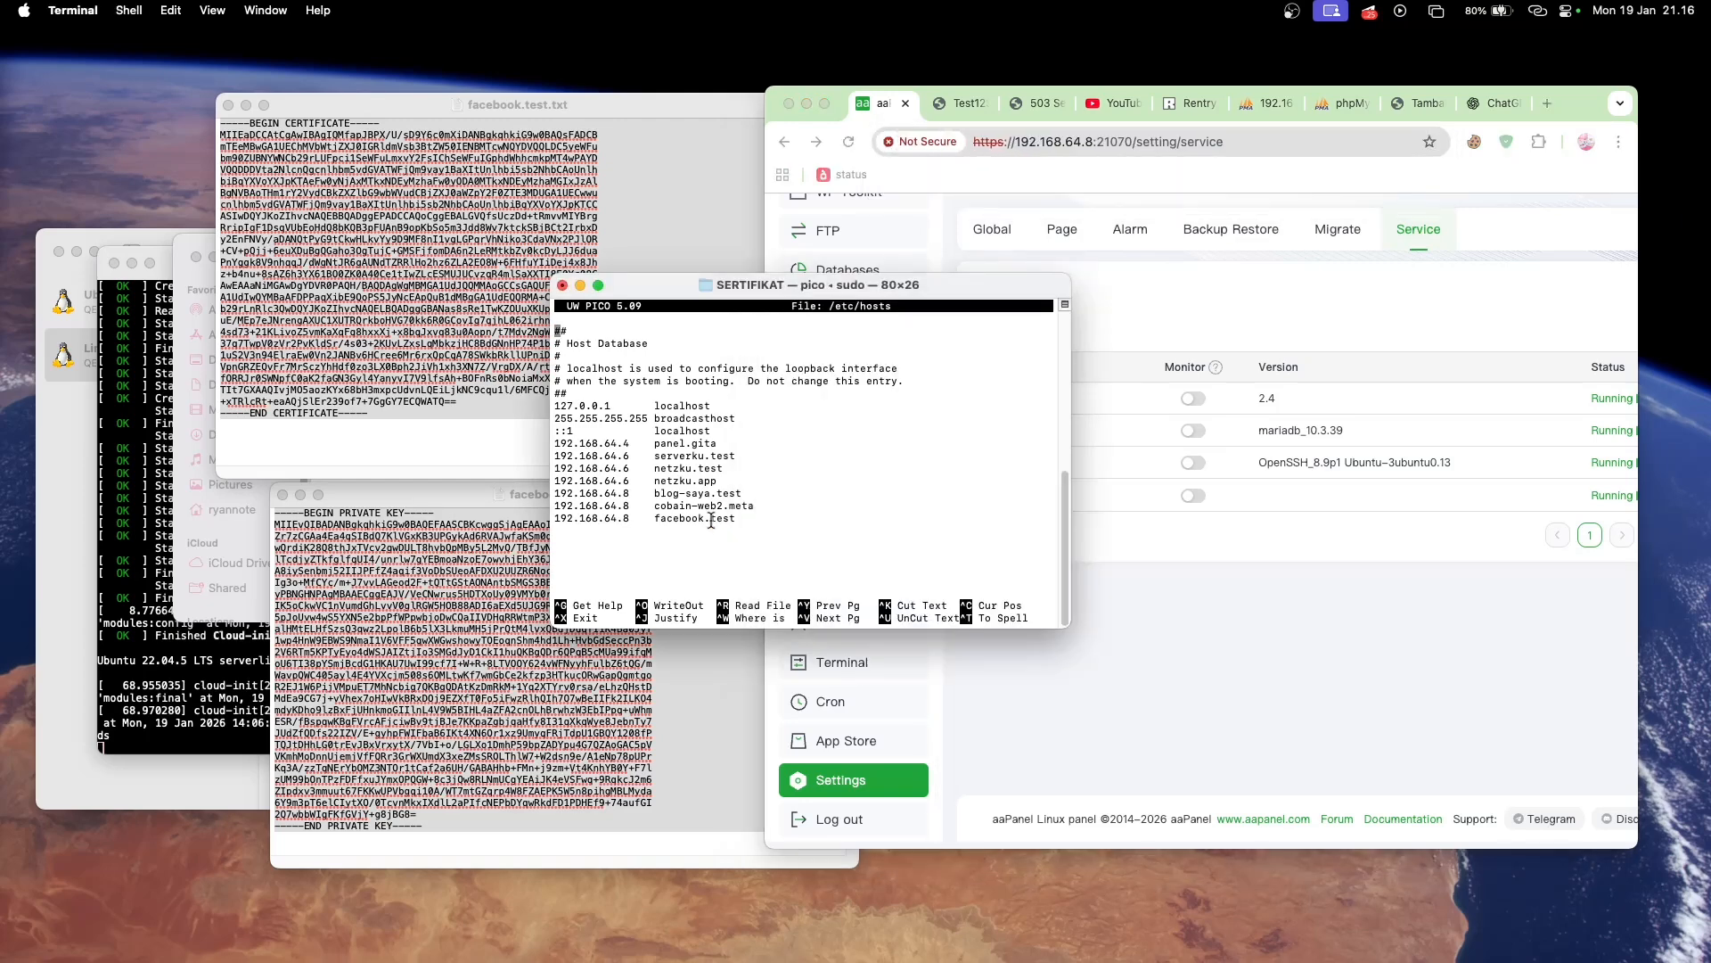
- Add a hosts entry mapping 192.168.64.8 to panelku.test at the end of the file, save it and exit the editor
key("Down")
key("Down")
key("Down")
key("Down")
key("Down")
key("Down")
key("Down")
key("Down")
key("Down")
key("Down")
key("Down")
key("Down")
key("Down")
key("Down")
key("Down")
key("super+v")
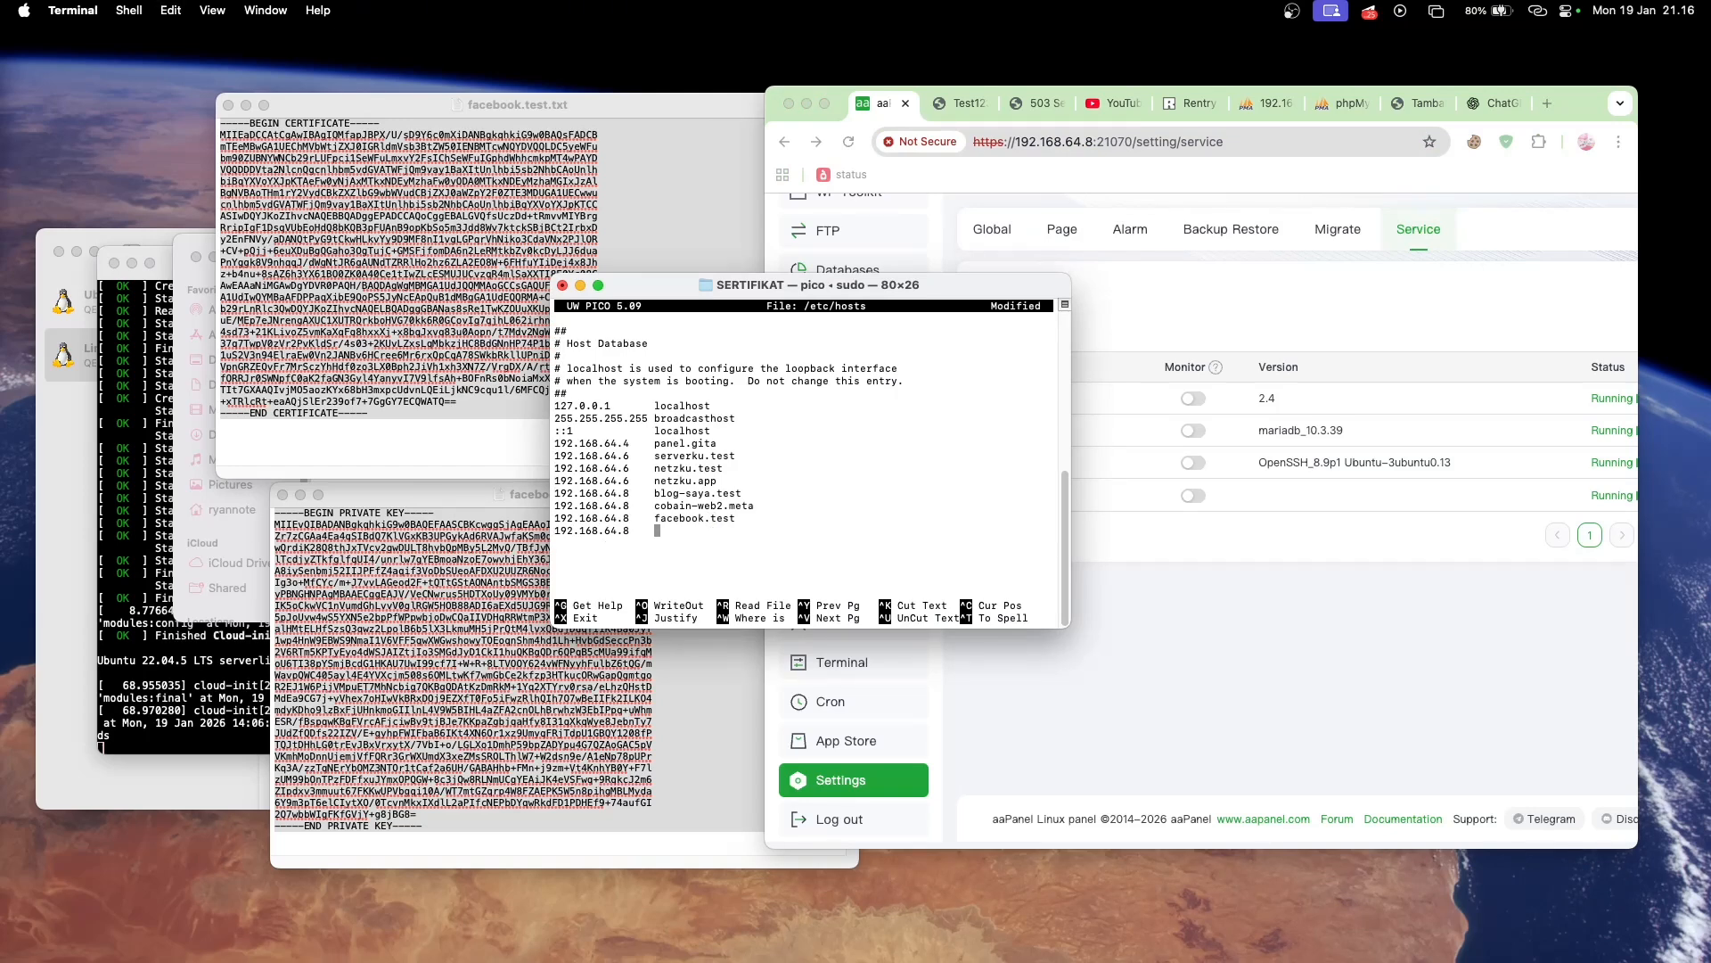
type("panelku.test")
key("ctrl+o")
key("Return")
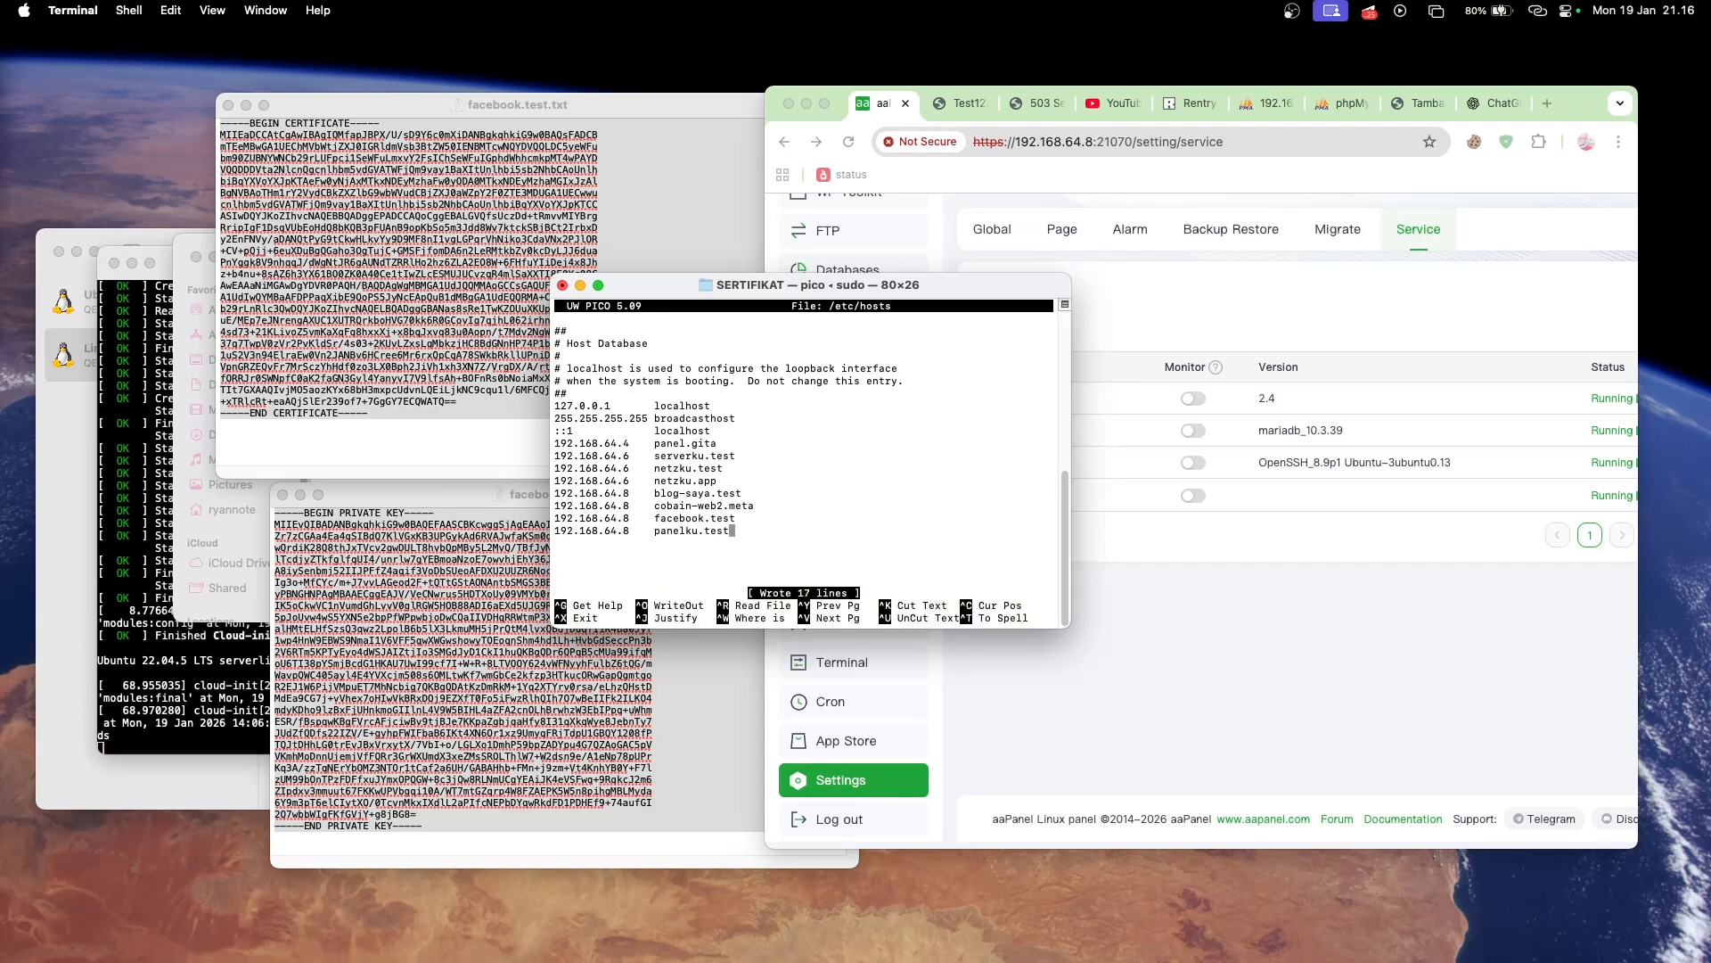
key("ctrl+x")
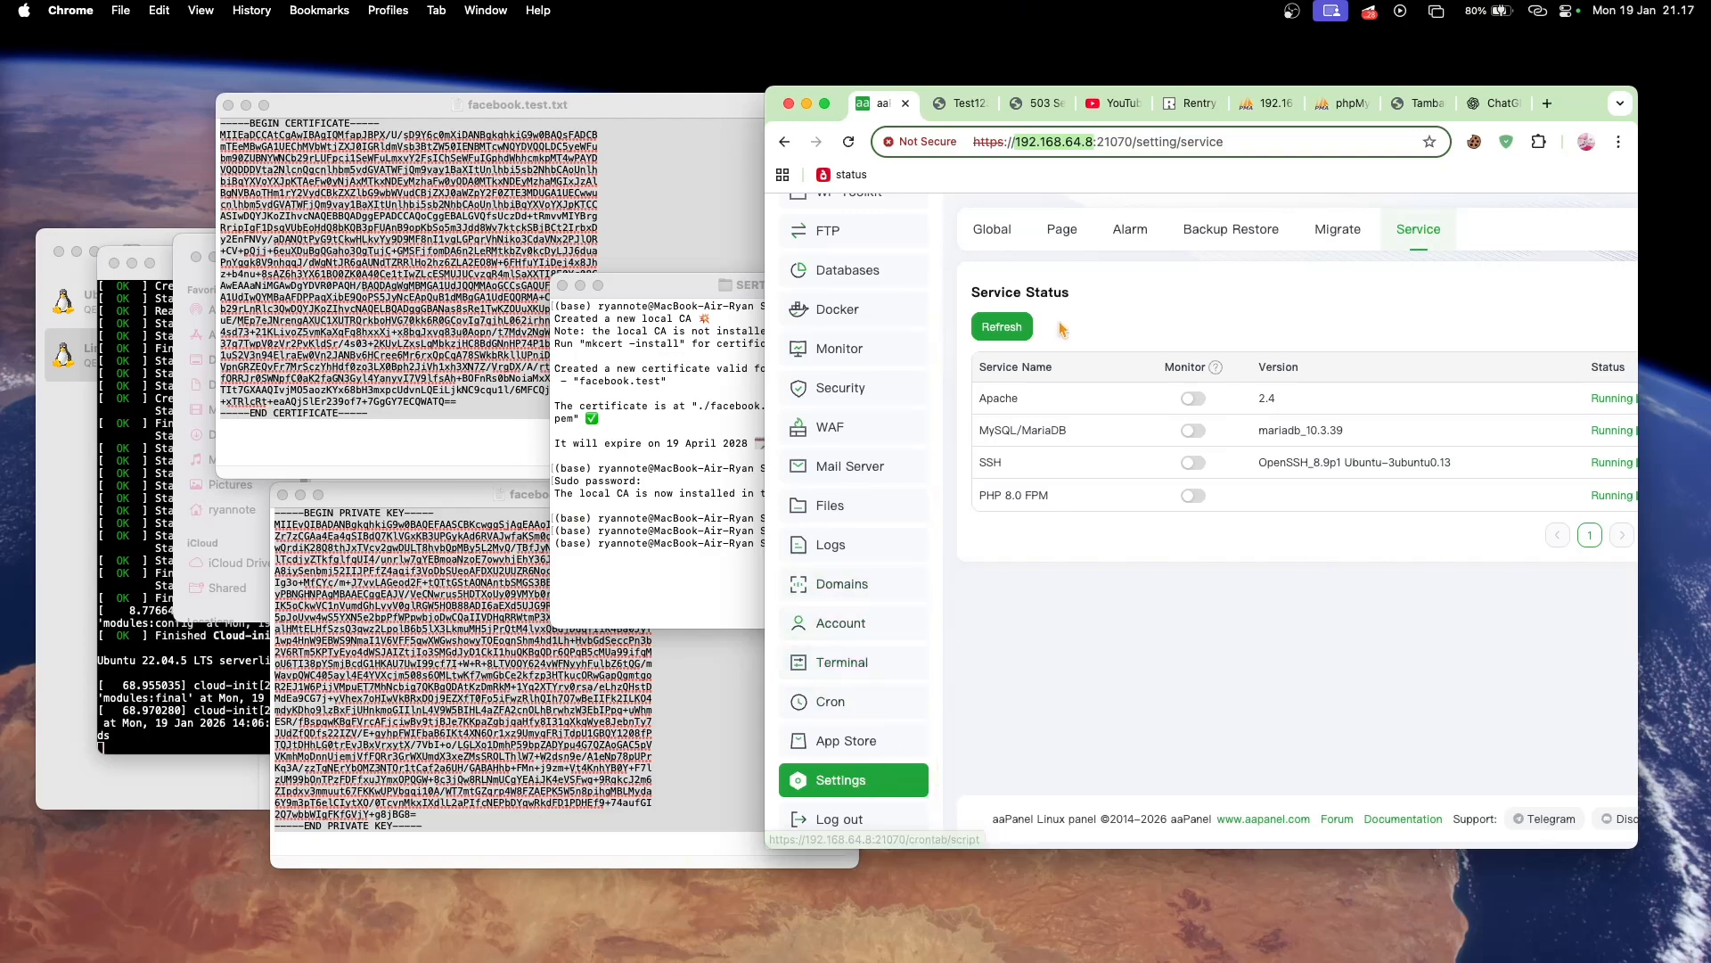
- In the panel's Global settings, set the panel domain to panelku.test and save it
left_click(1005, 230)
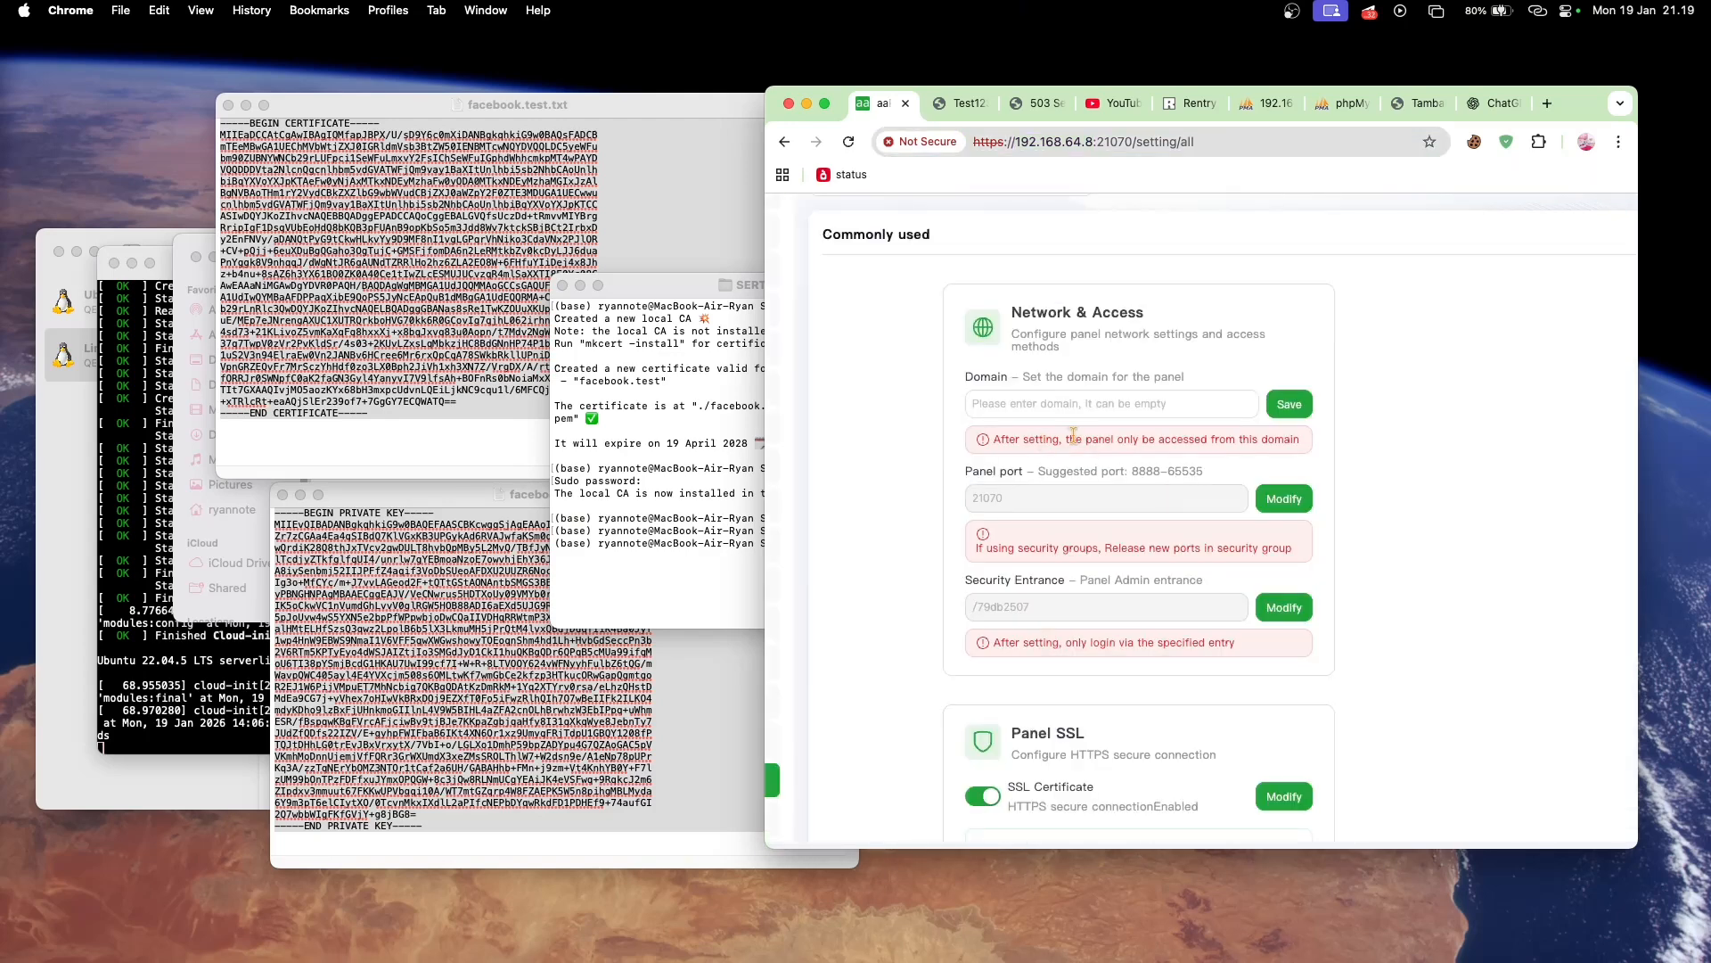
scroll(1073, 435, "up", 2)
left_click(1109, 490)
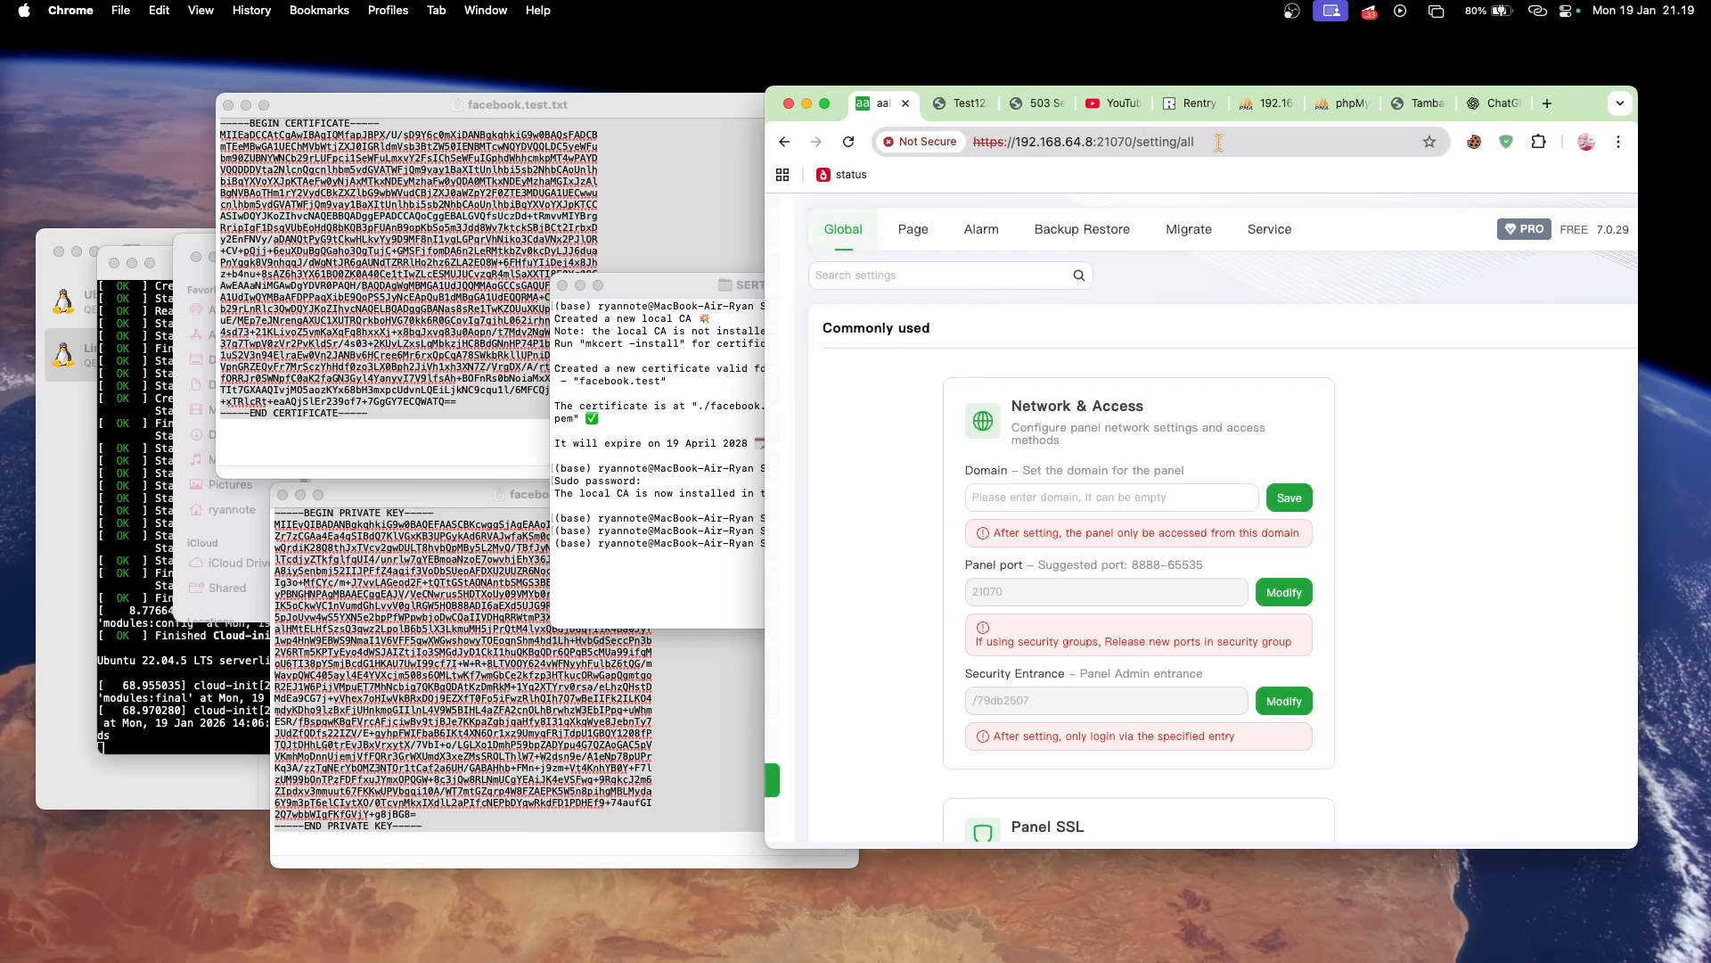
left_click(1181, 495)
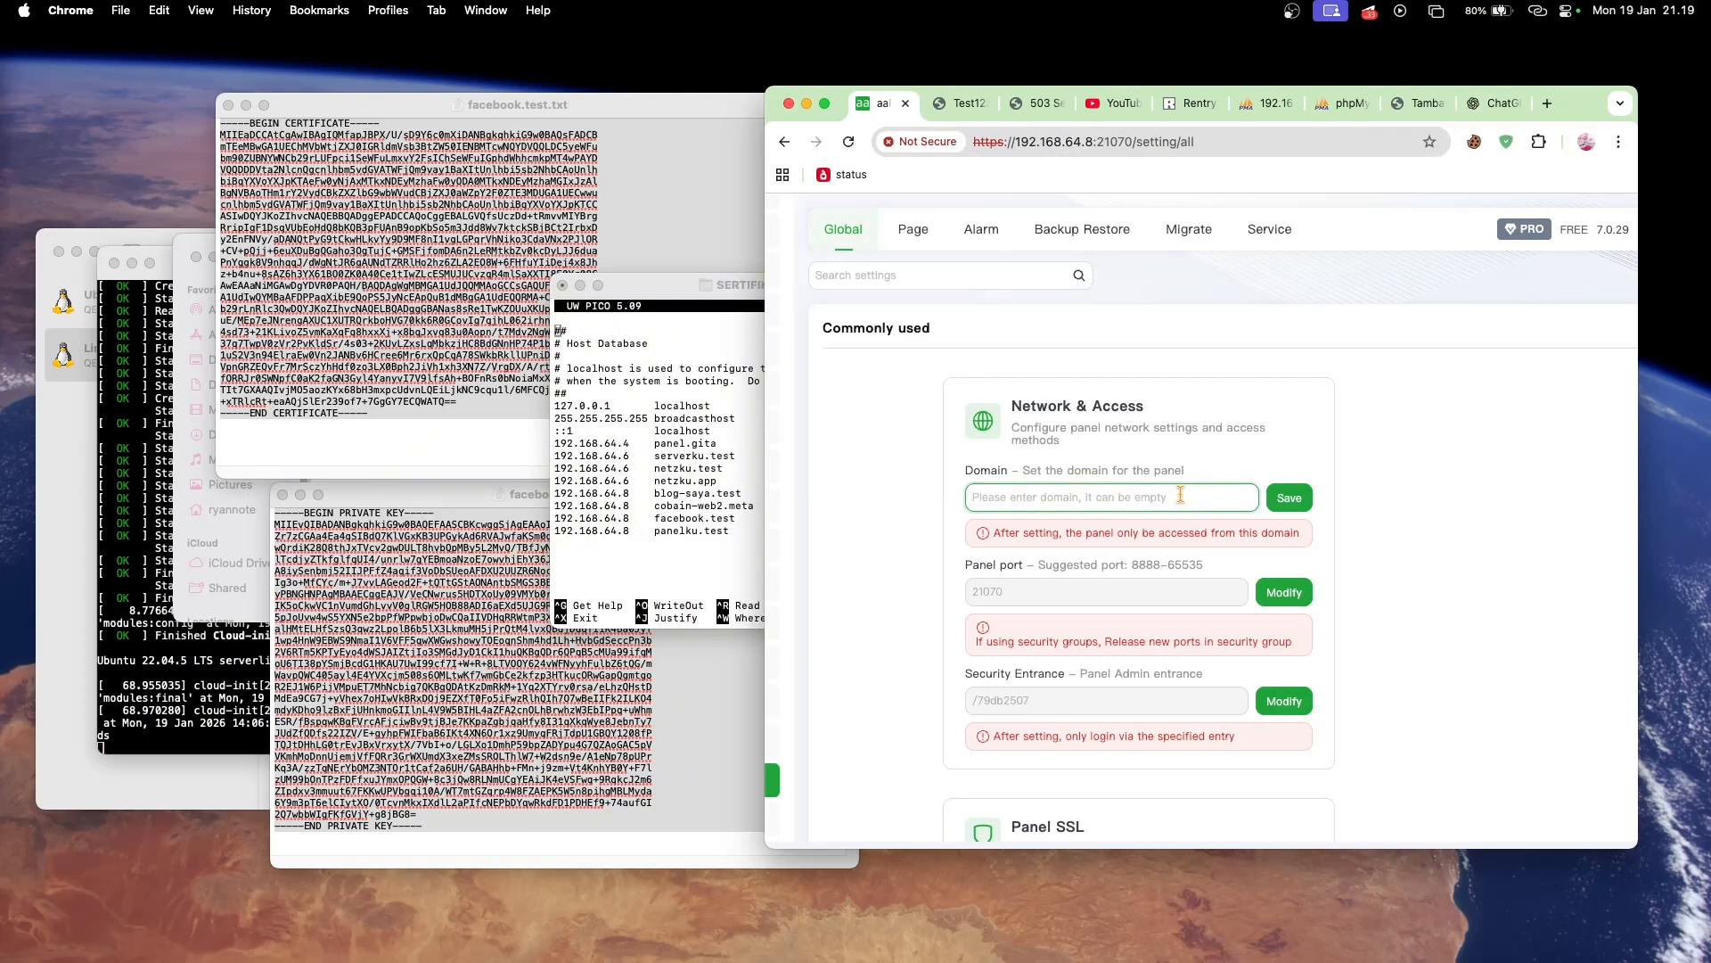
type("panelku.test")
left_click(1290, 499)
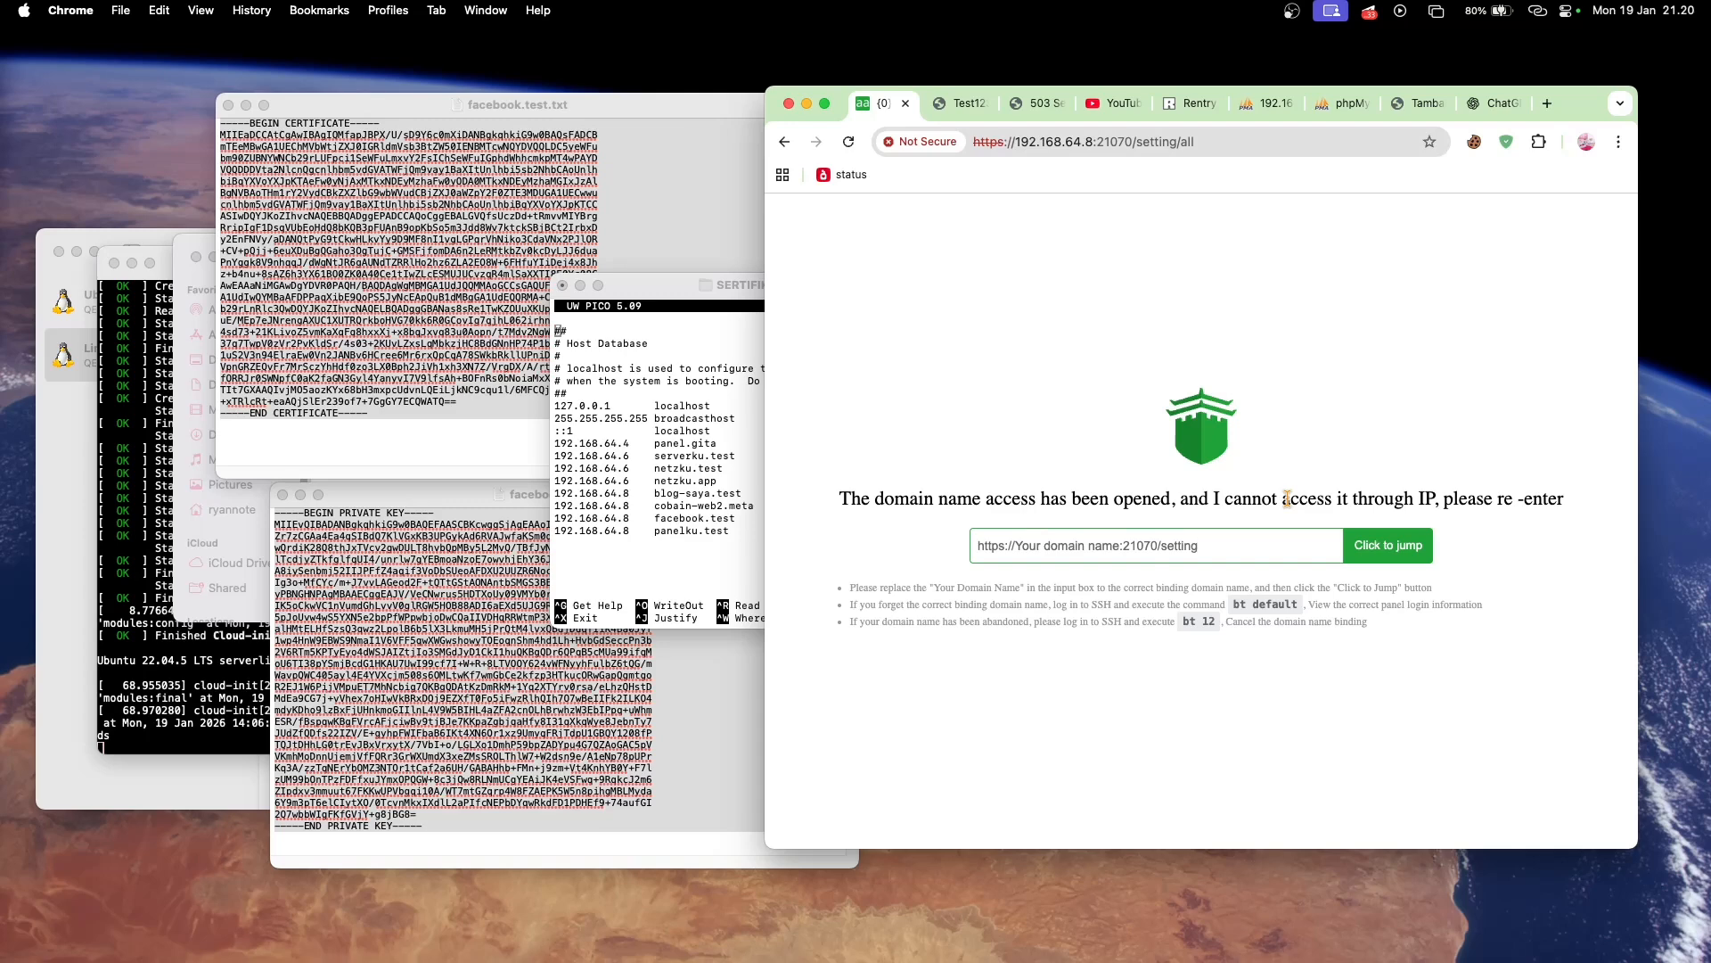
left_click(973, 143)
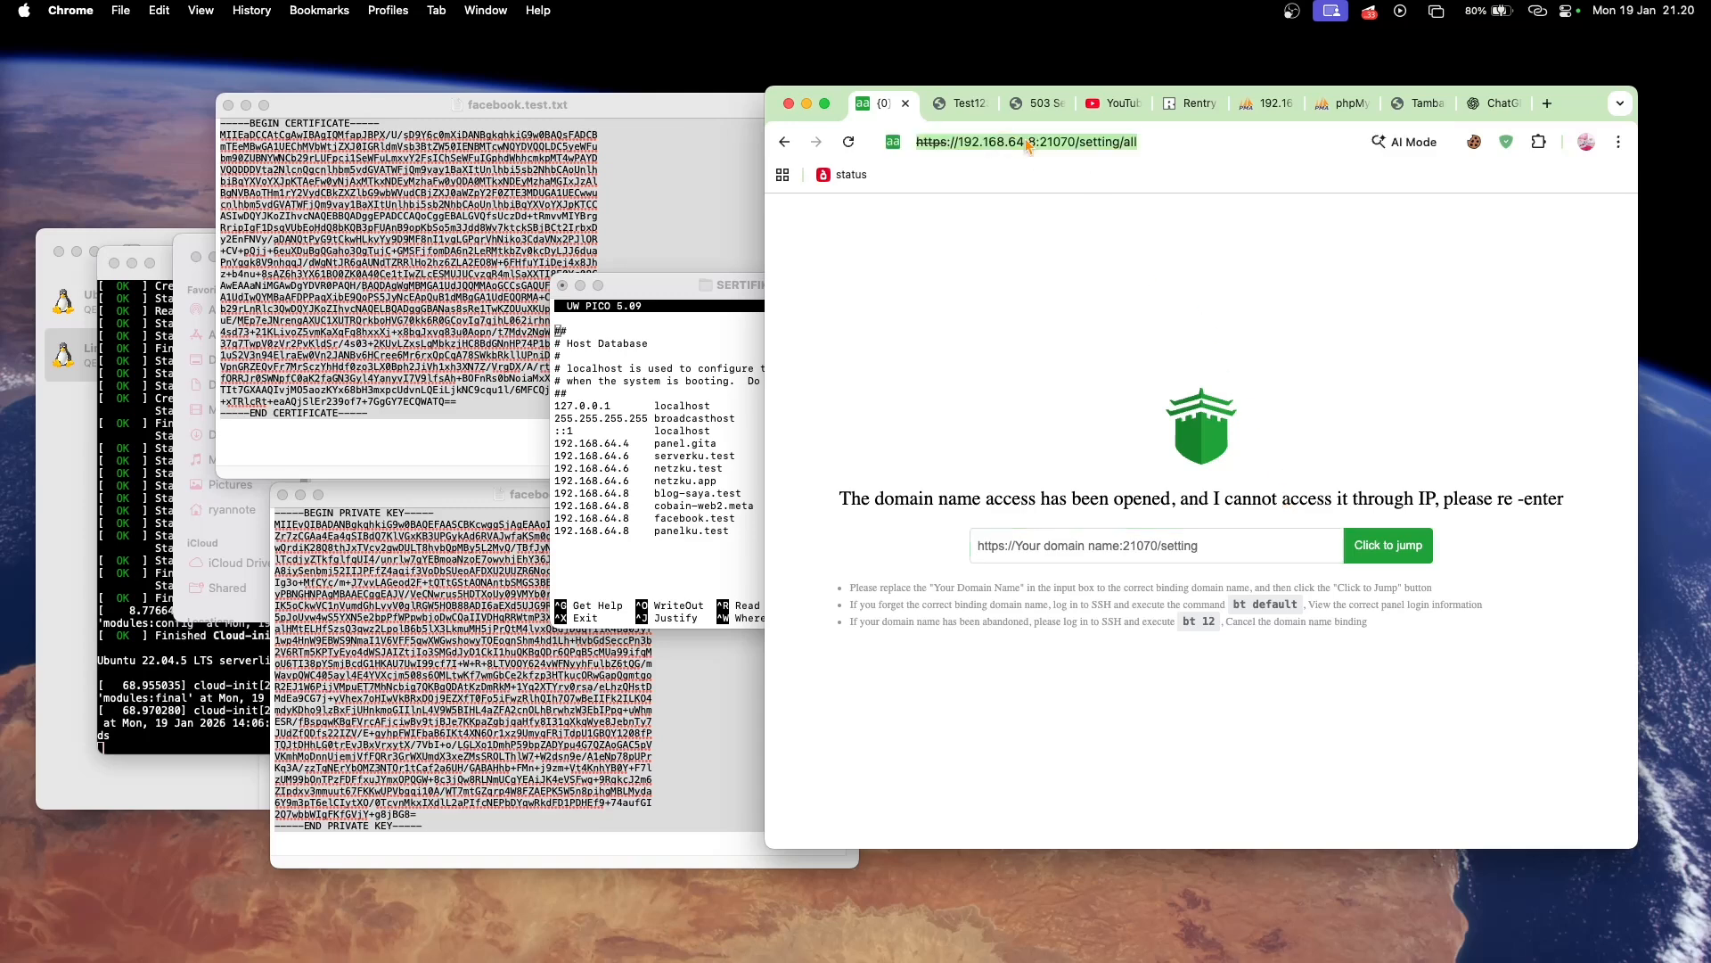
left_click(973, 142)
left_click_drag(958, 143, 1034, 143)
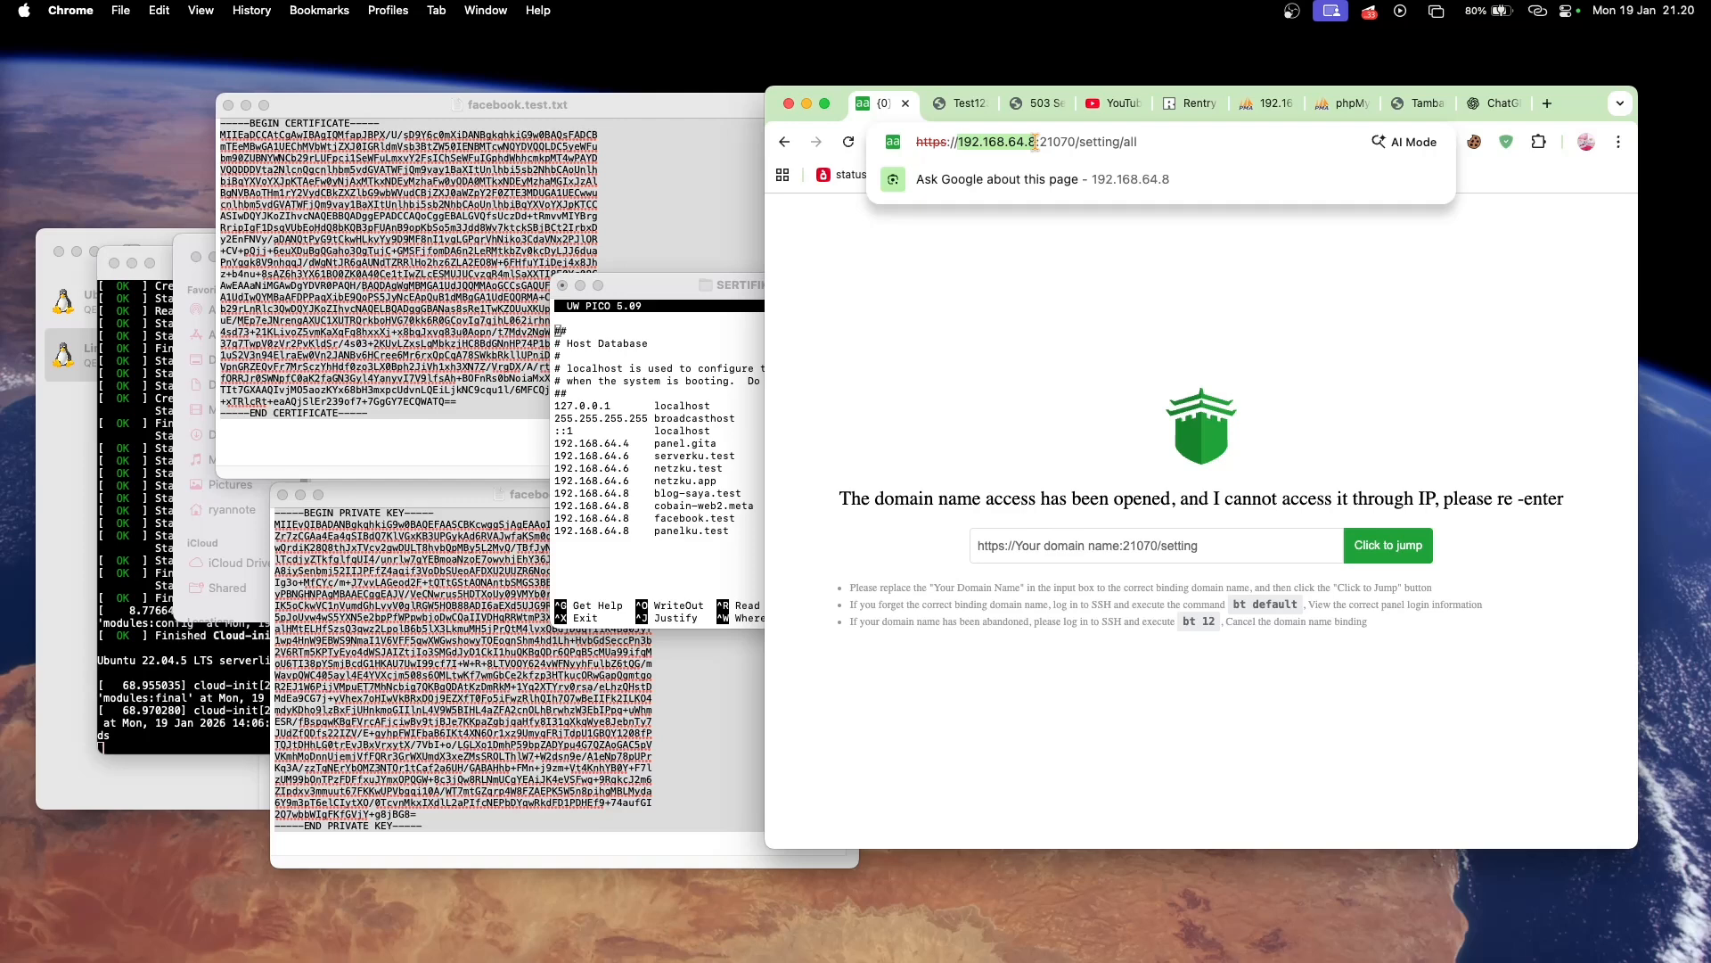
type("panel")
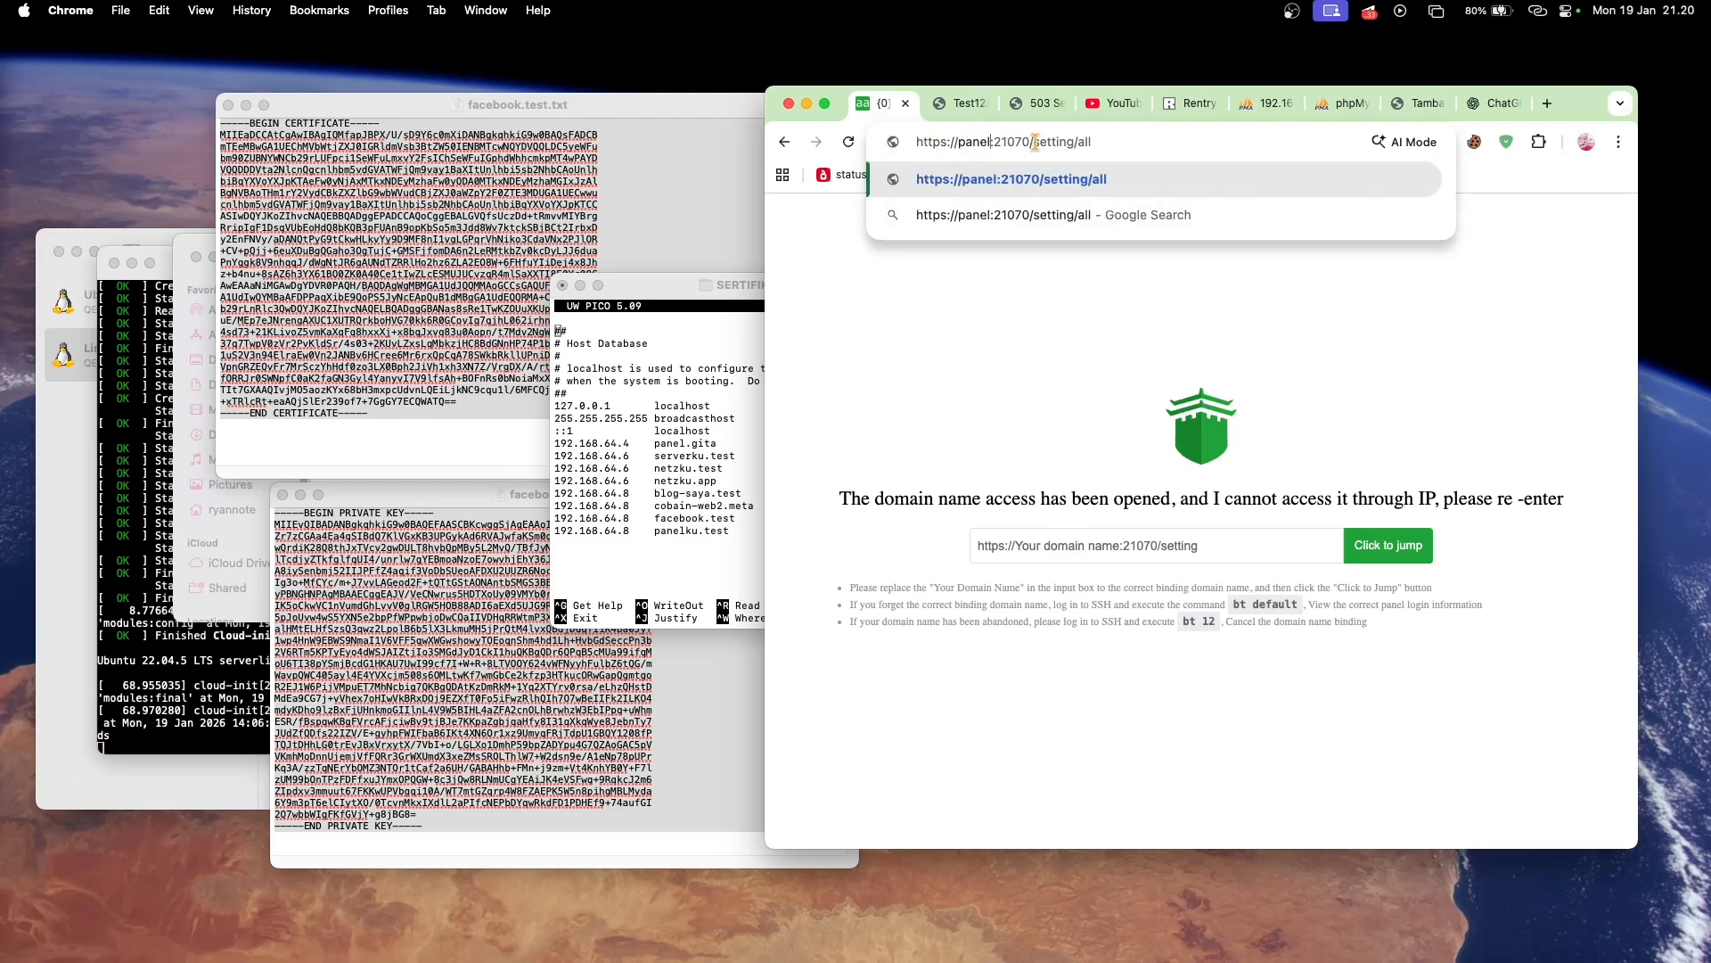
type("ku.test")
key("Return")
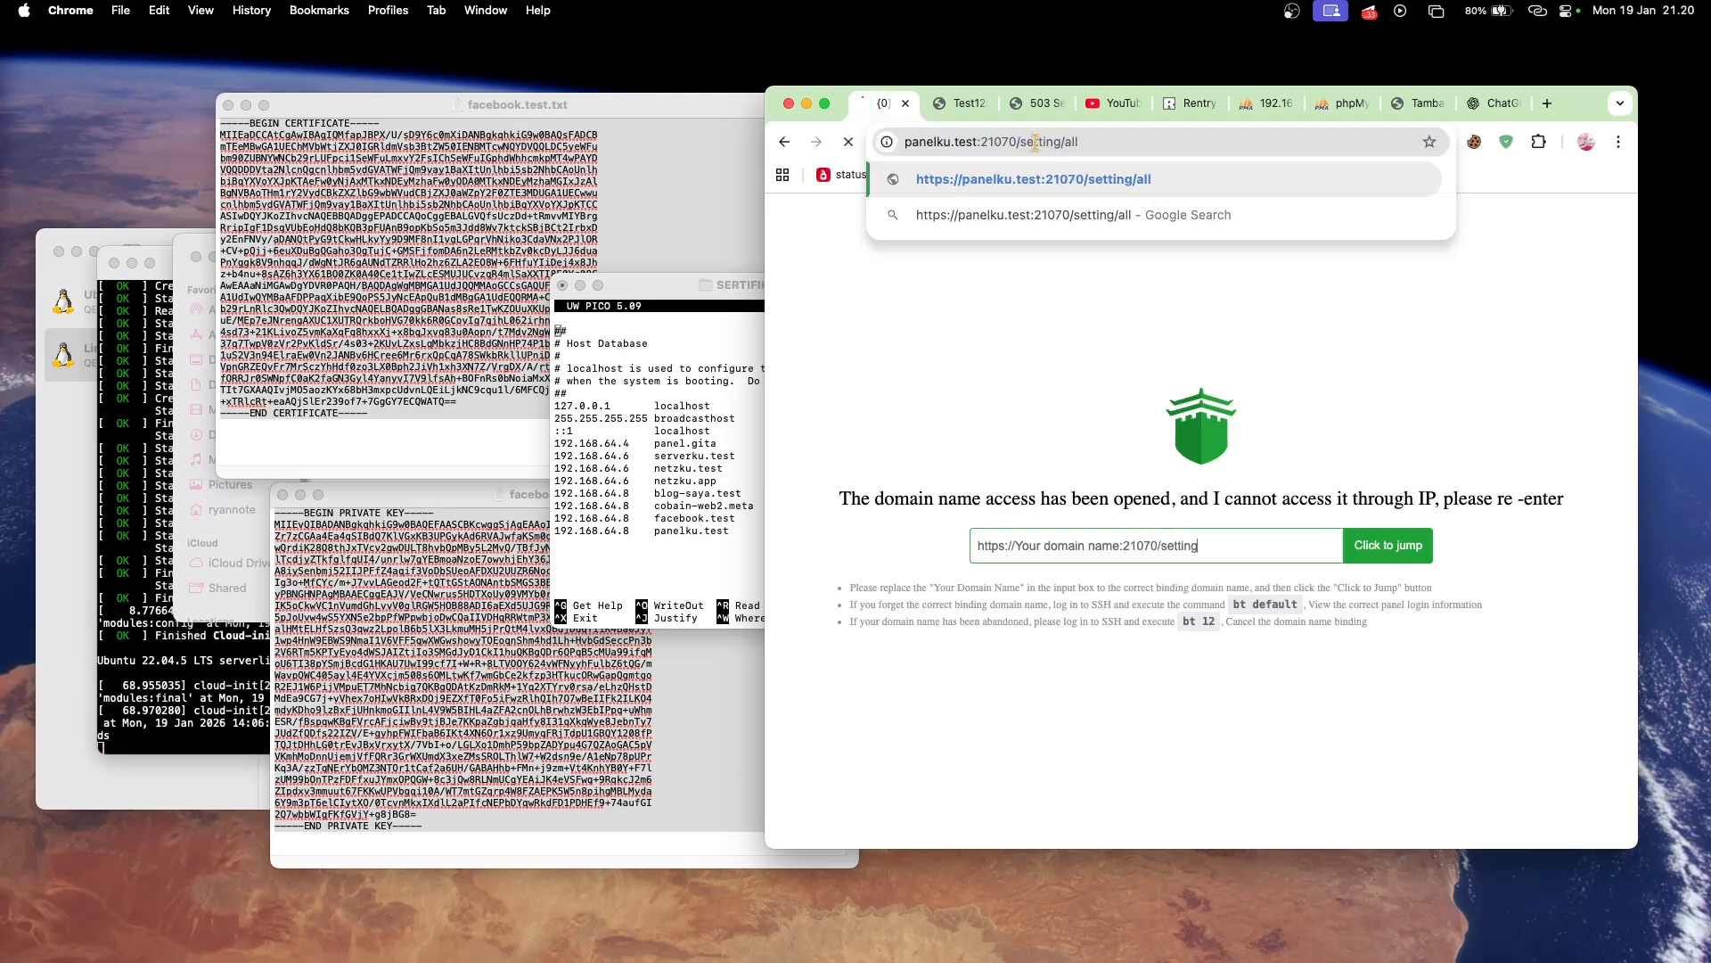
left_click(973, 644)
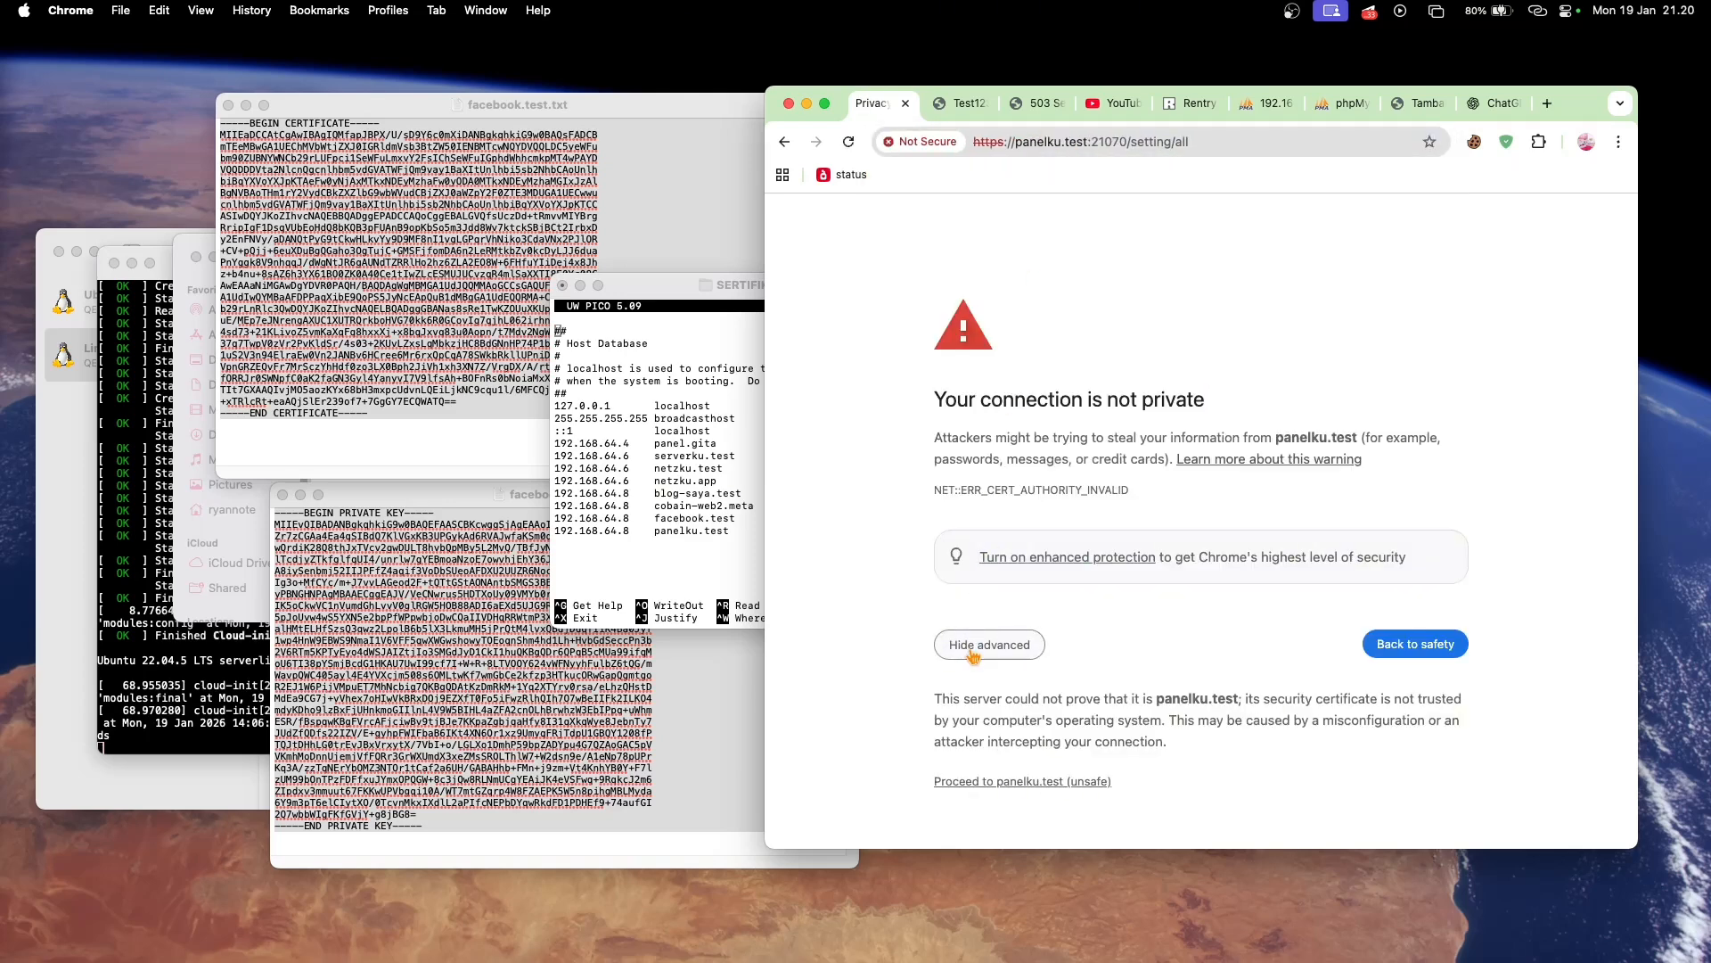
left_click(981, 784)
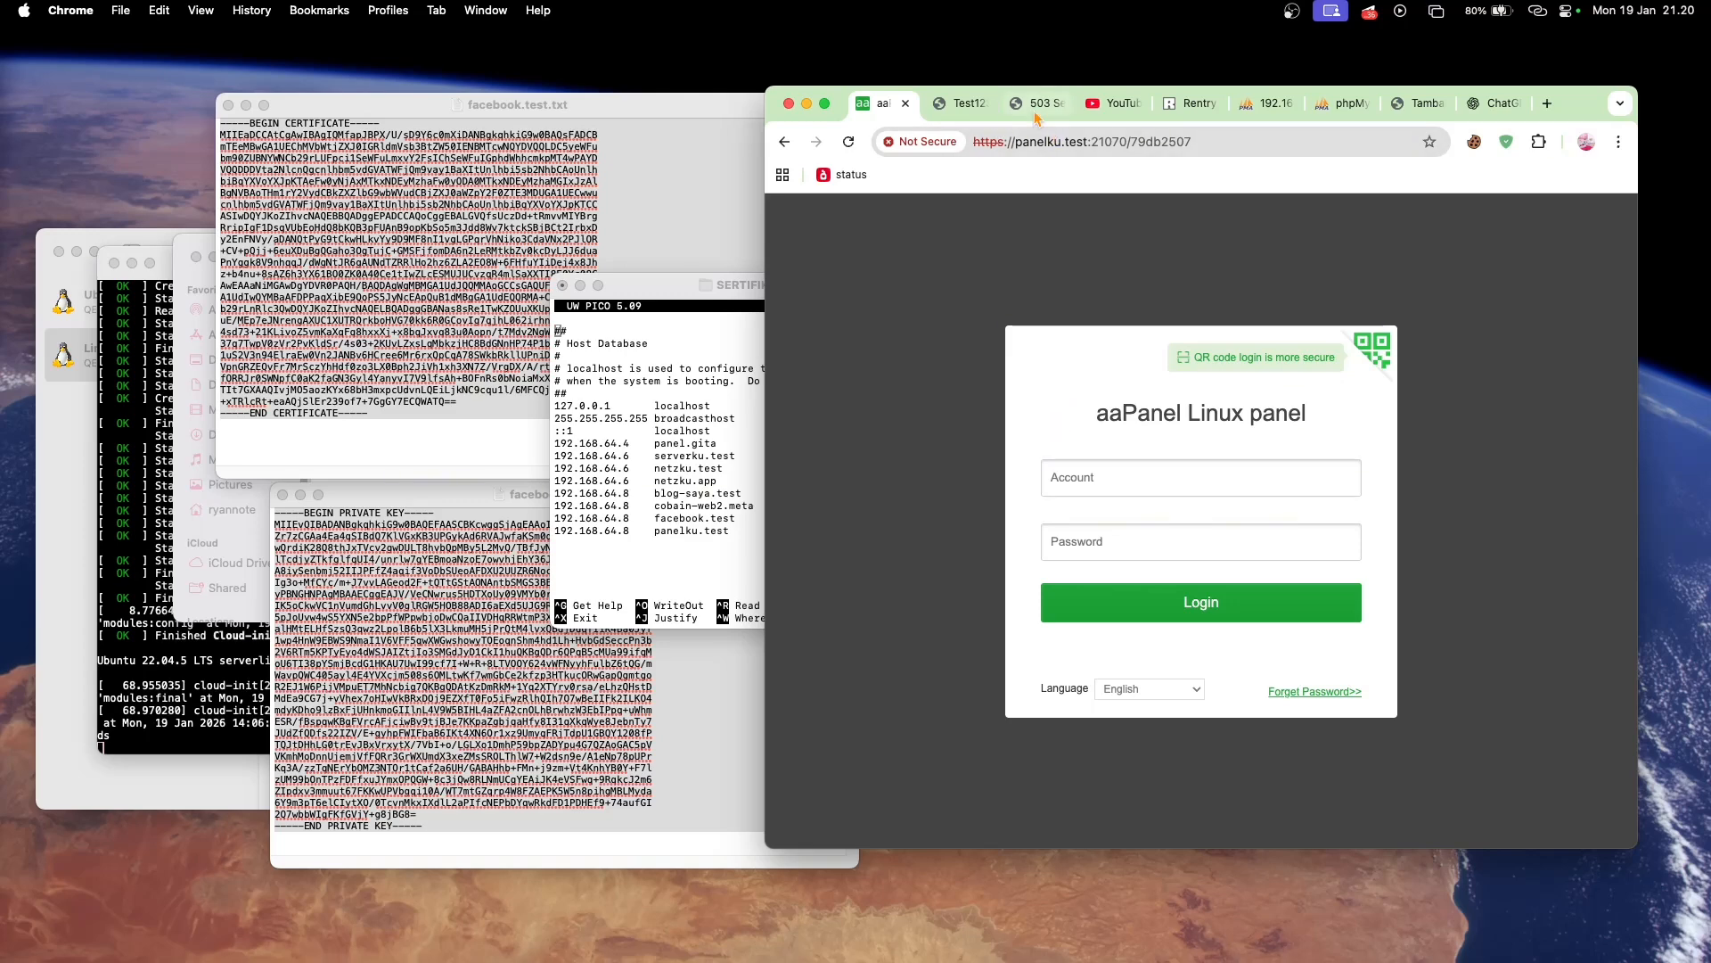
- Copy the panel username from the Rentry notes and enter it in the login form's Account field
left_click(1173, 125)
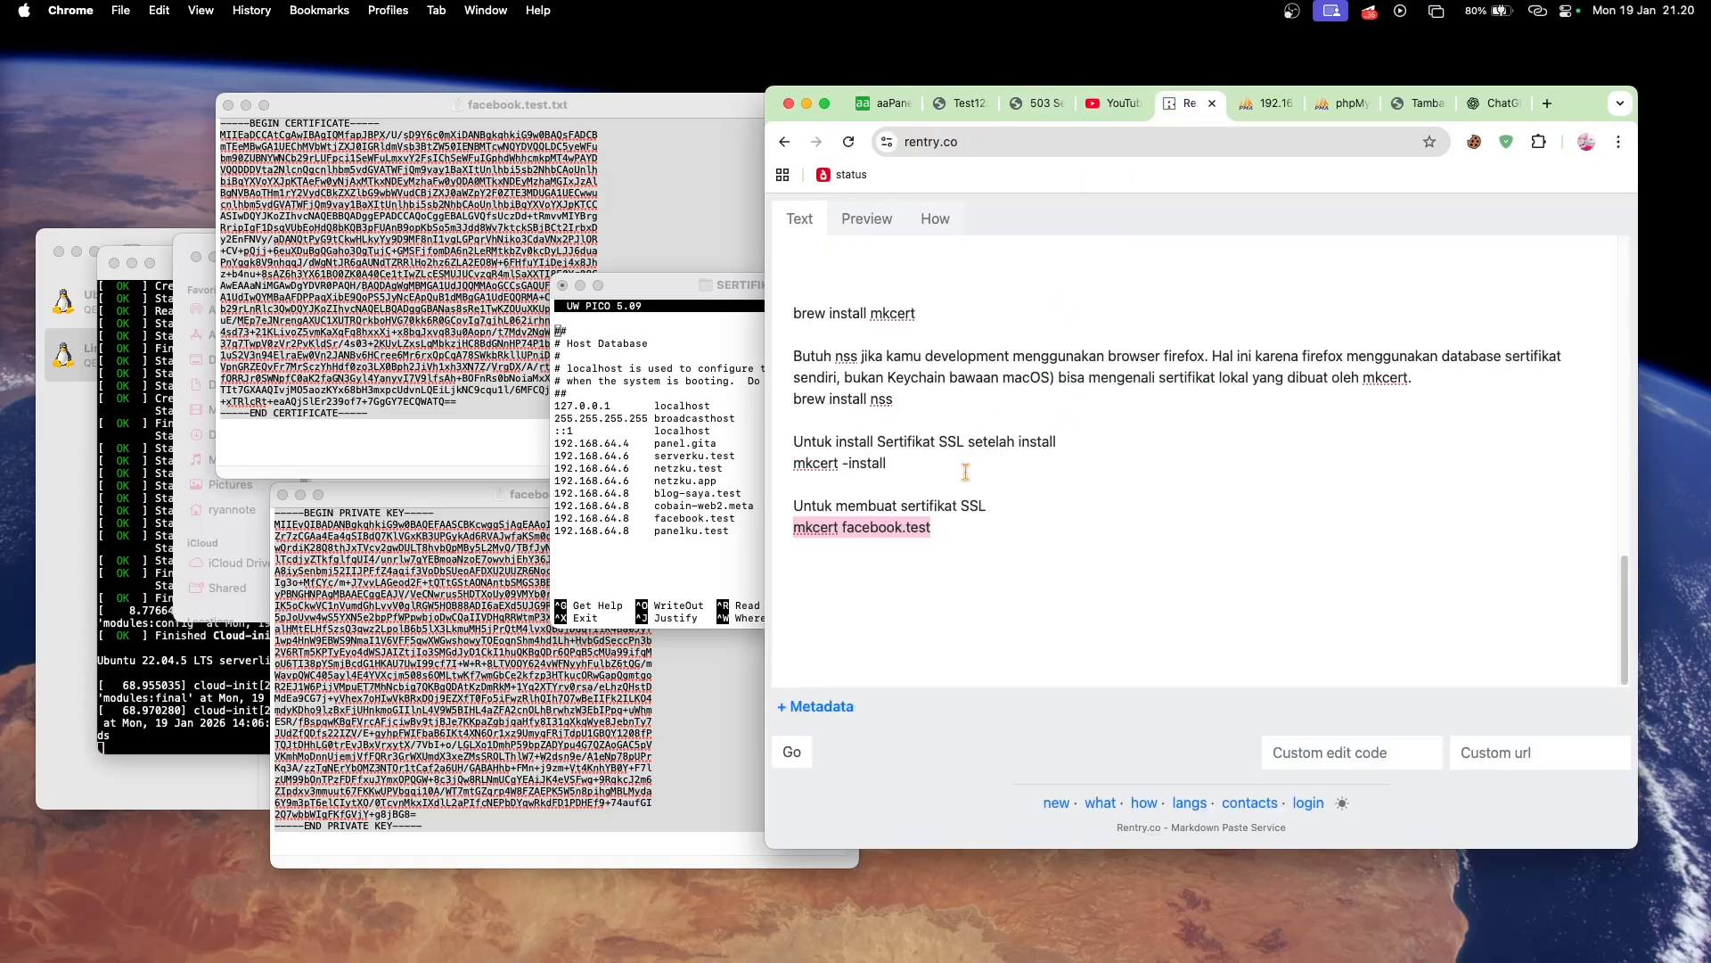
scroll(912, 547, "up", 2)
scroll(913, 547, "up", 10)
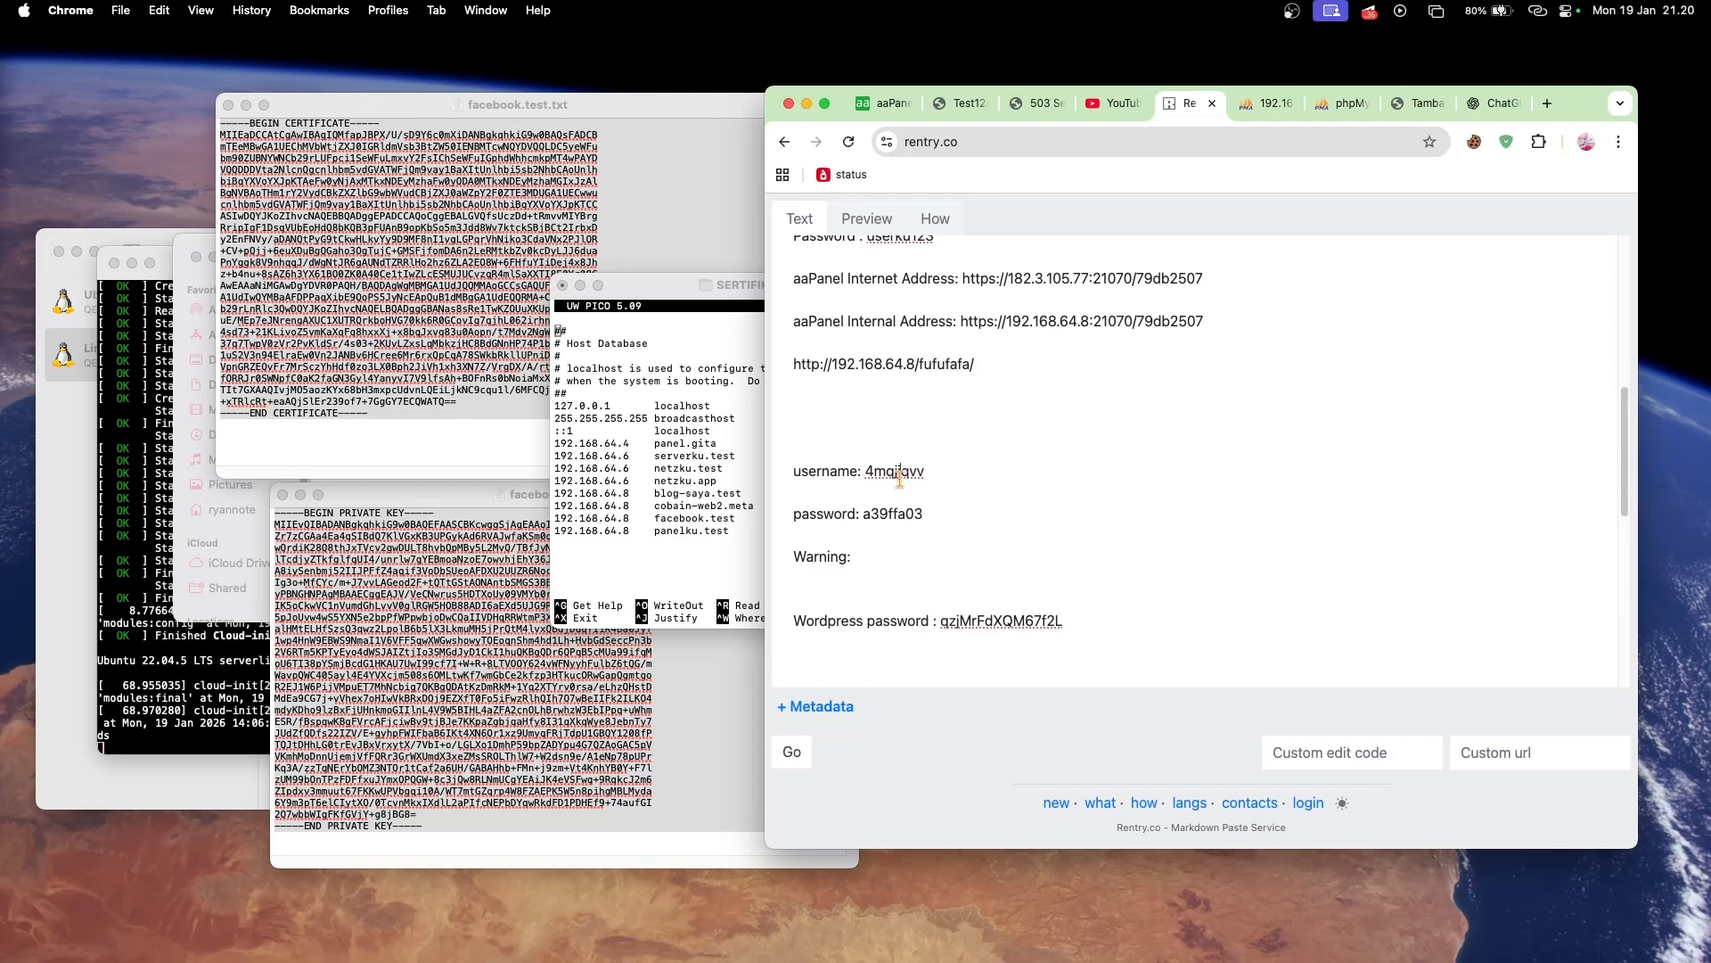
double_click(901, 472)
left_click(880, 103)
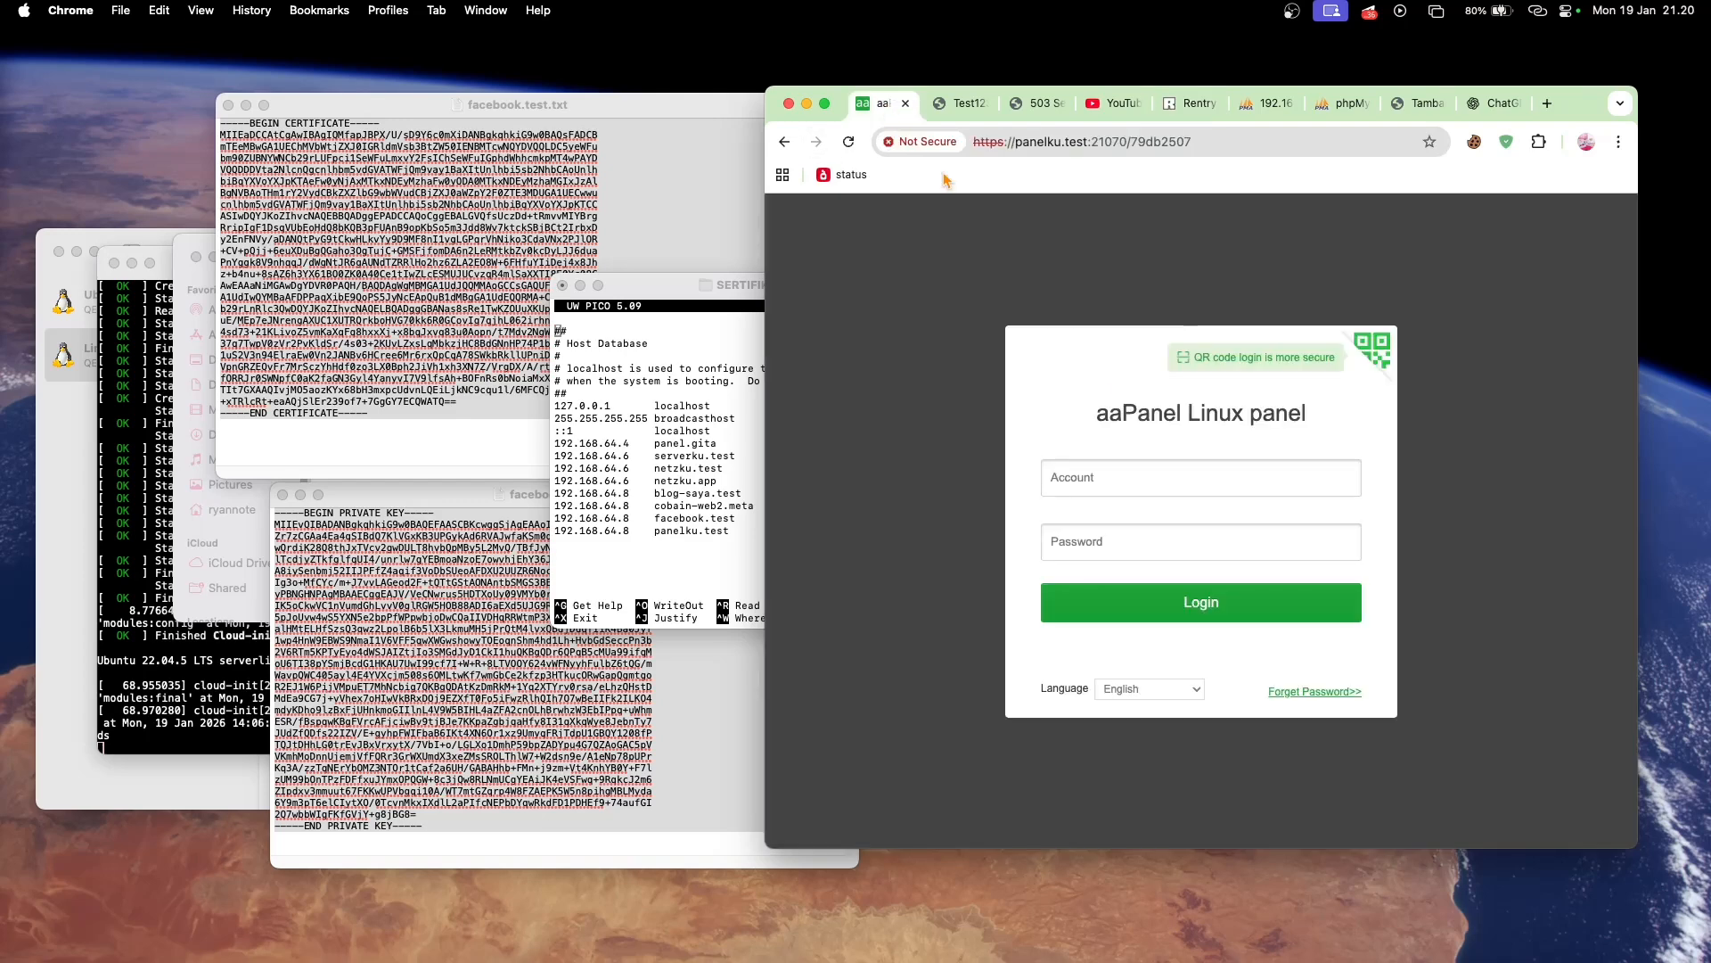
left_click(1098, 480)
key("super+v")
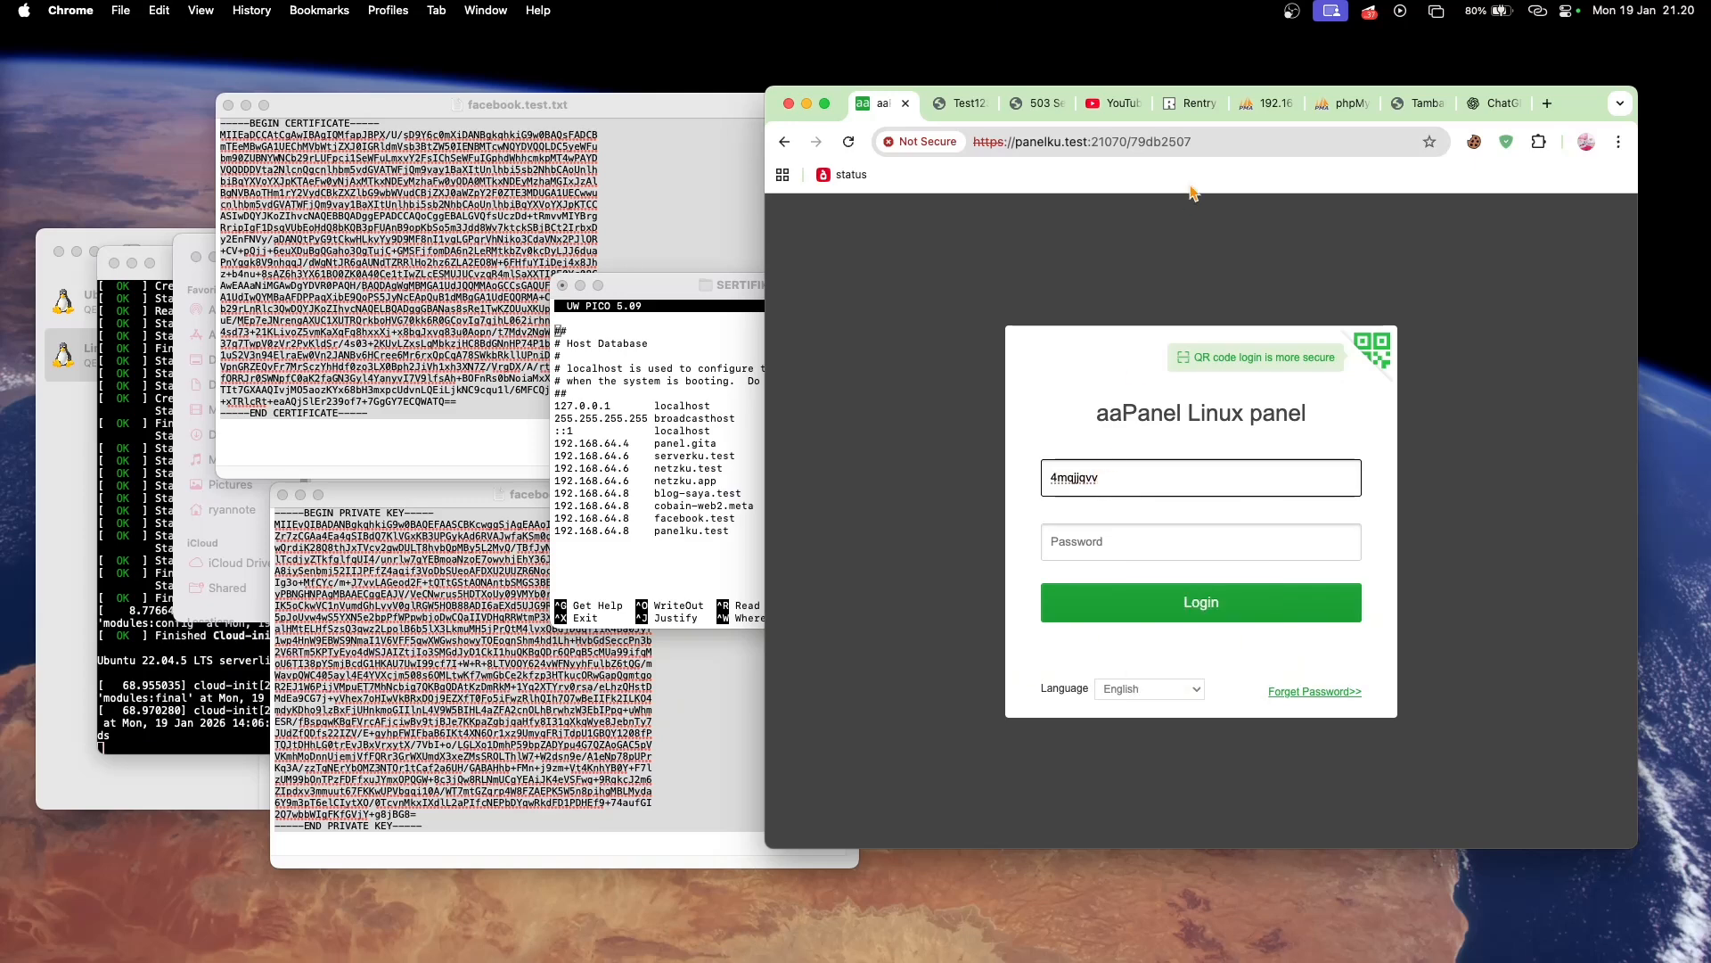
- Copy the panel password from the Rentry notes, enter it in the Password field and log in
left_click(1195, 103)
double_click(883, 519)
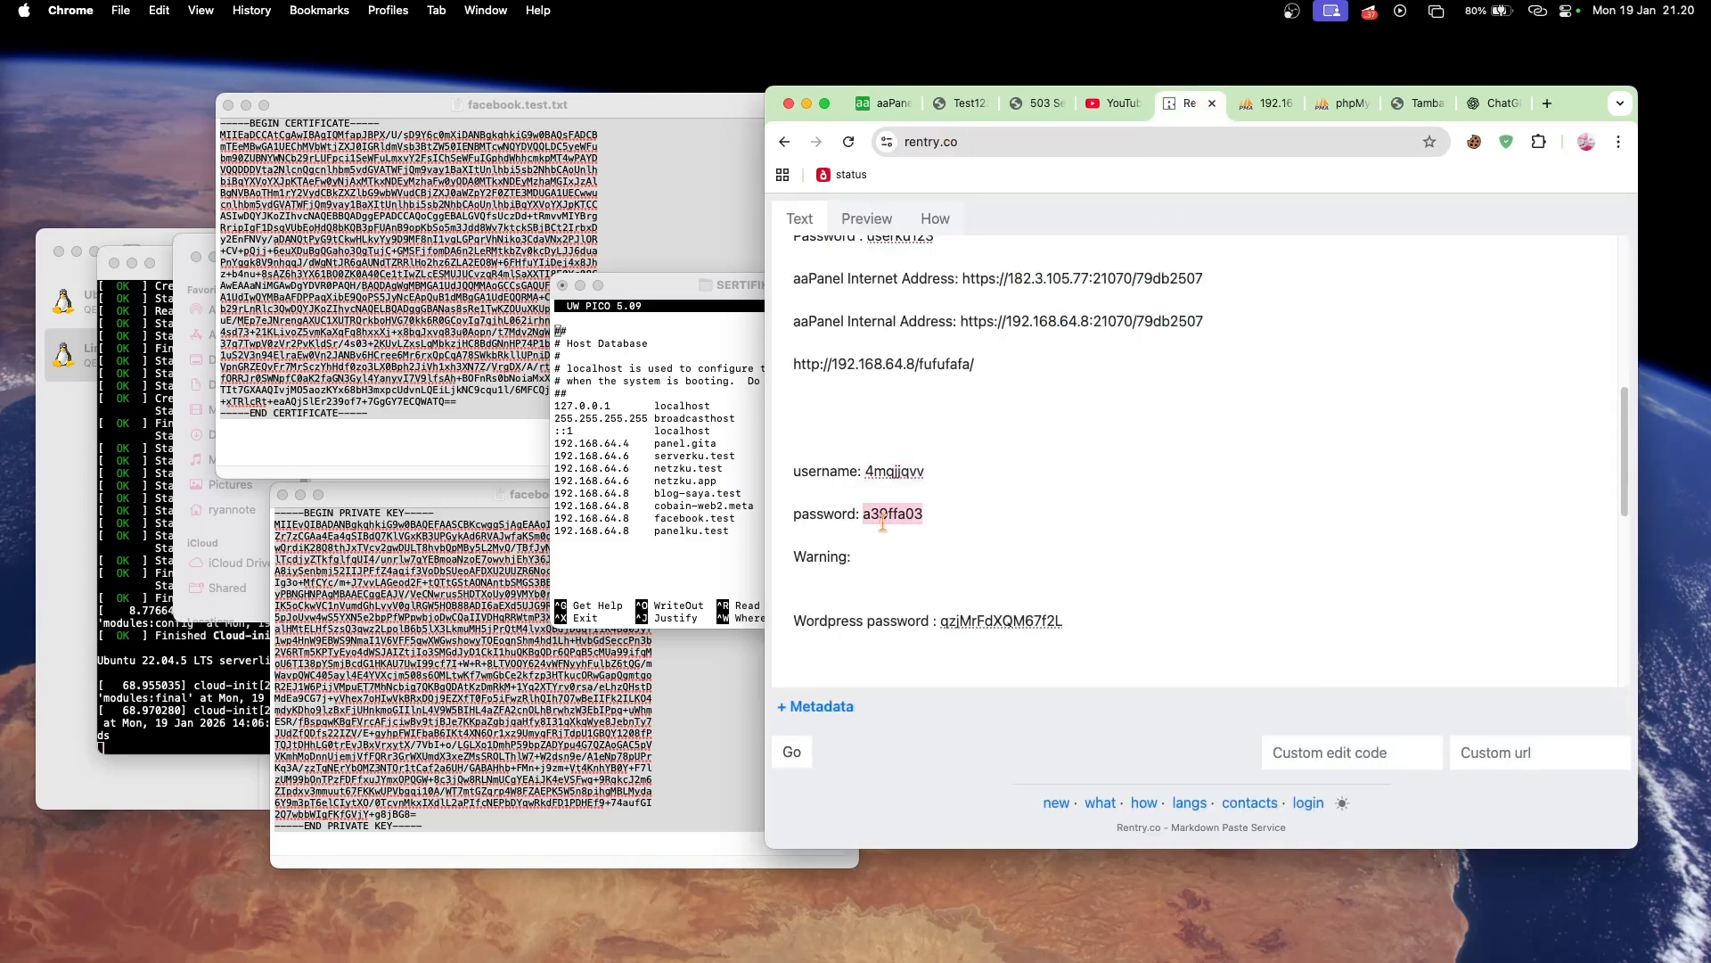
left_click(885, 105)
left_click(1074, 527)
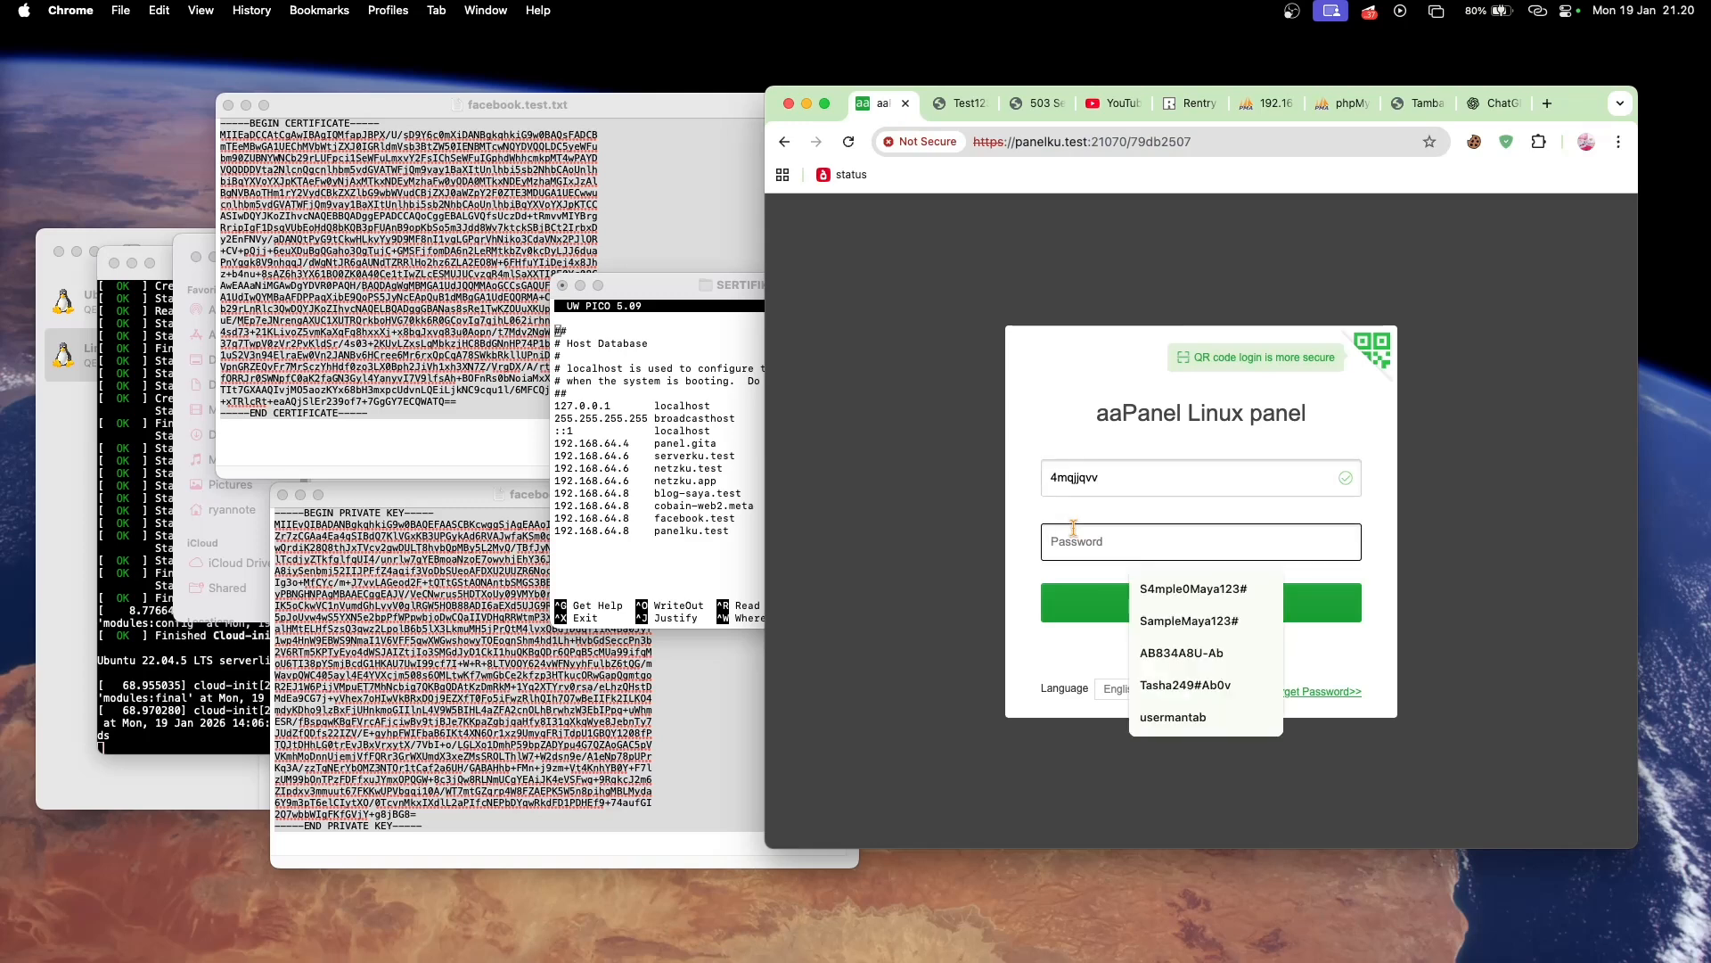
key("super+v")
left_click(1132, 605)
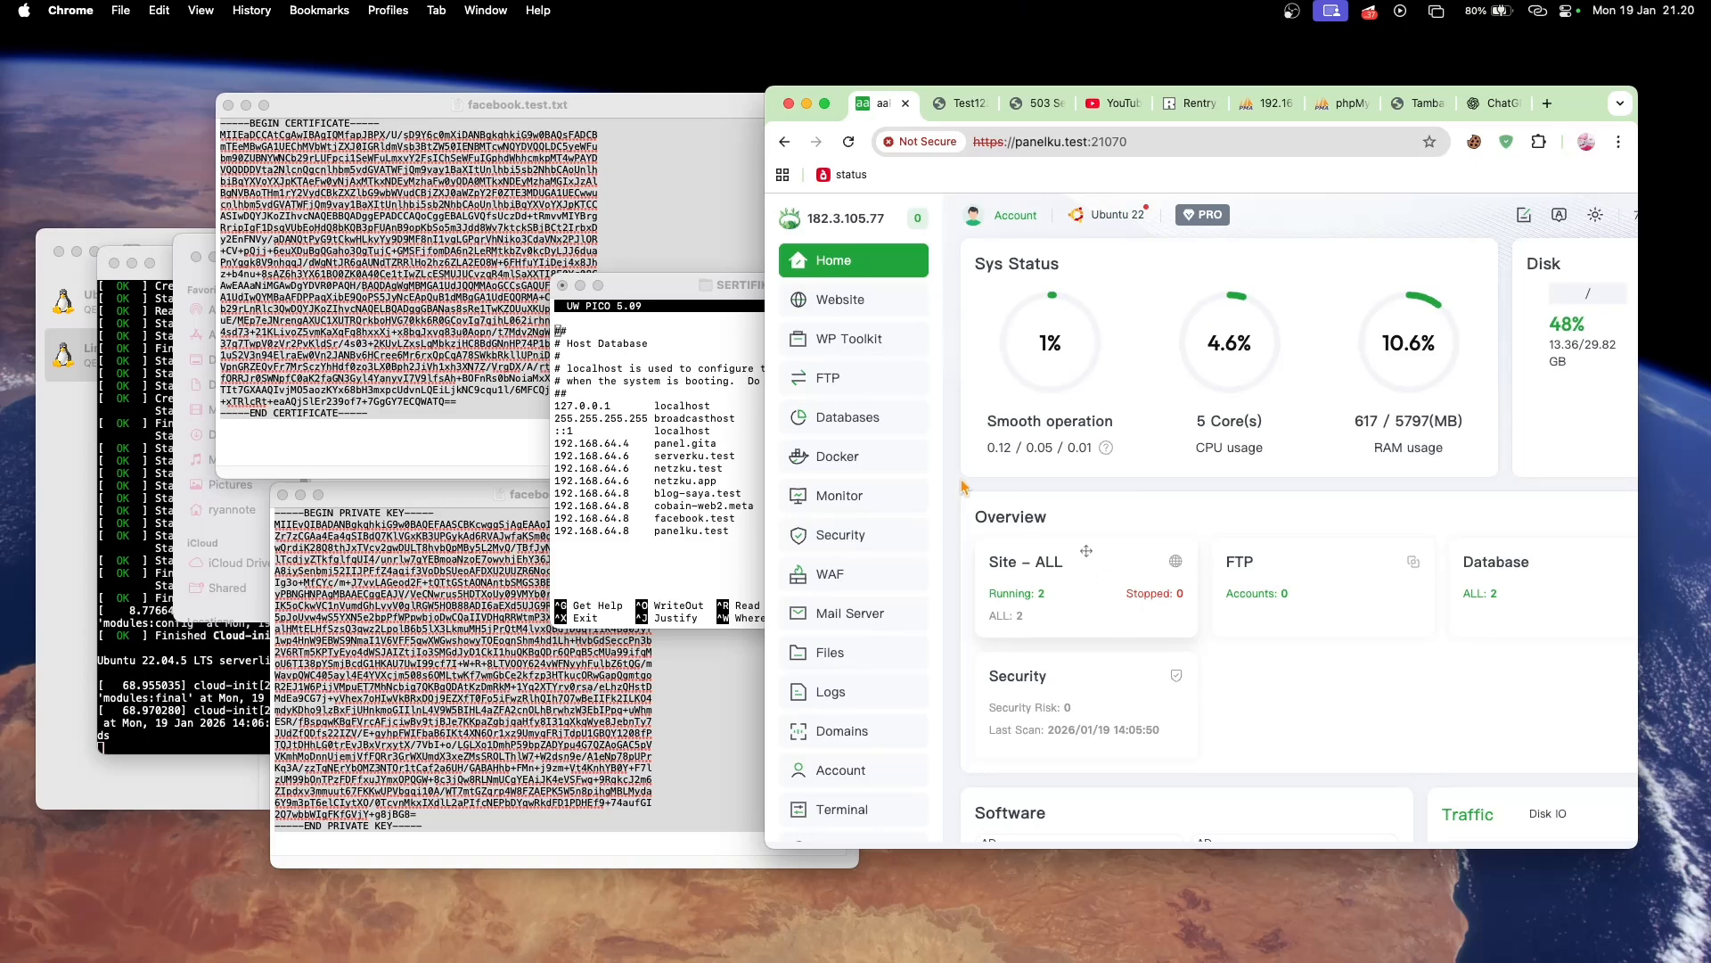
- Exit the hosts file editor in Terminal and change the certificate command in the Rentry notes to mkcert panelku.test
left_click(733, 508)
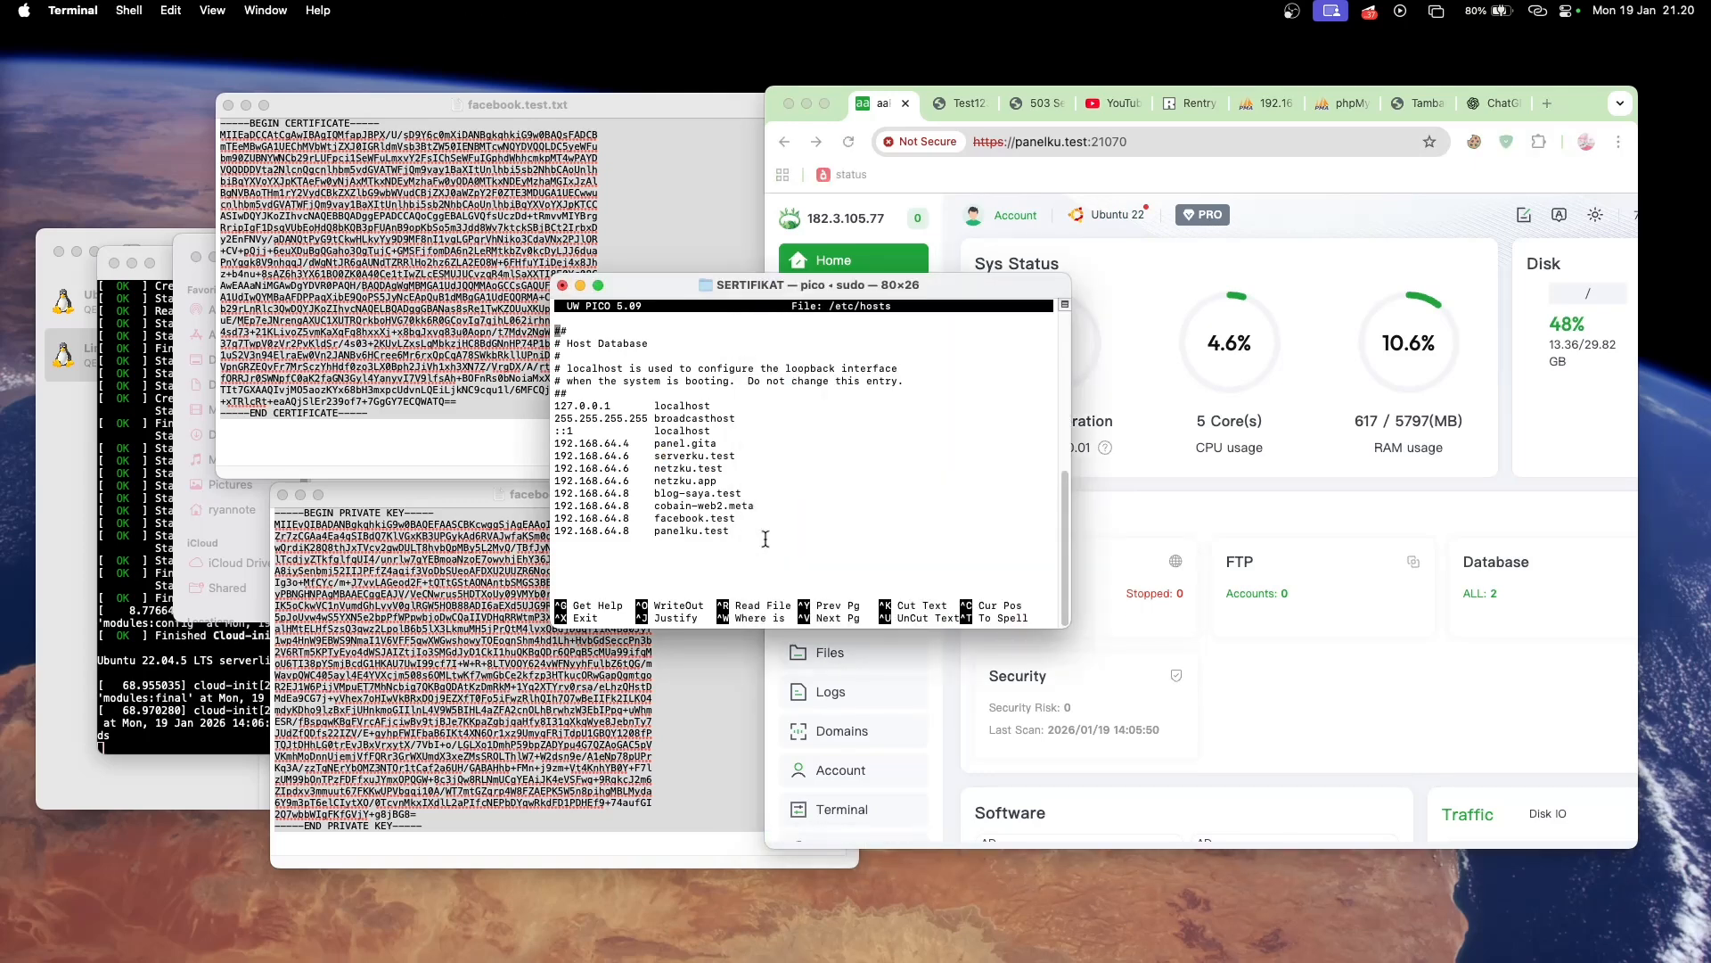
key("ctrl+x")
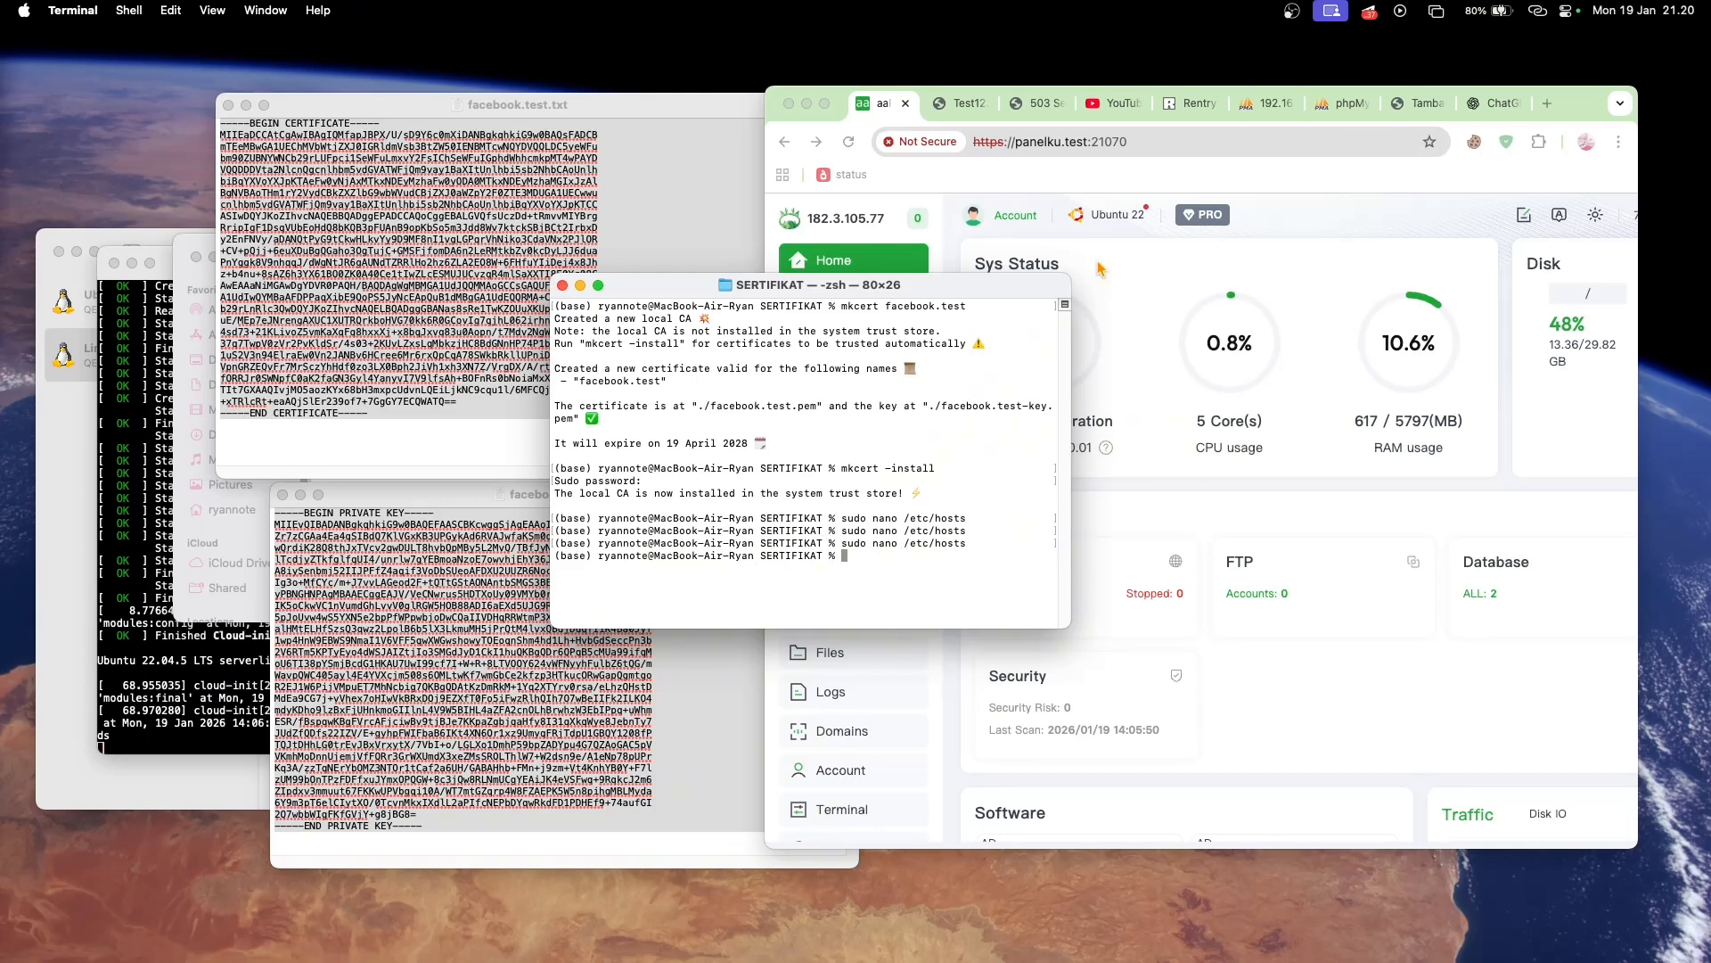
left_click(1189, 109)
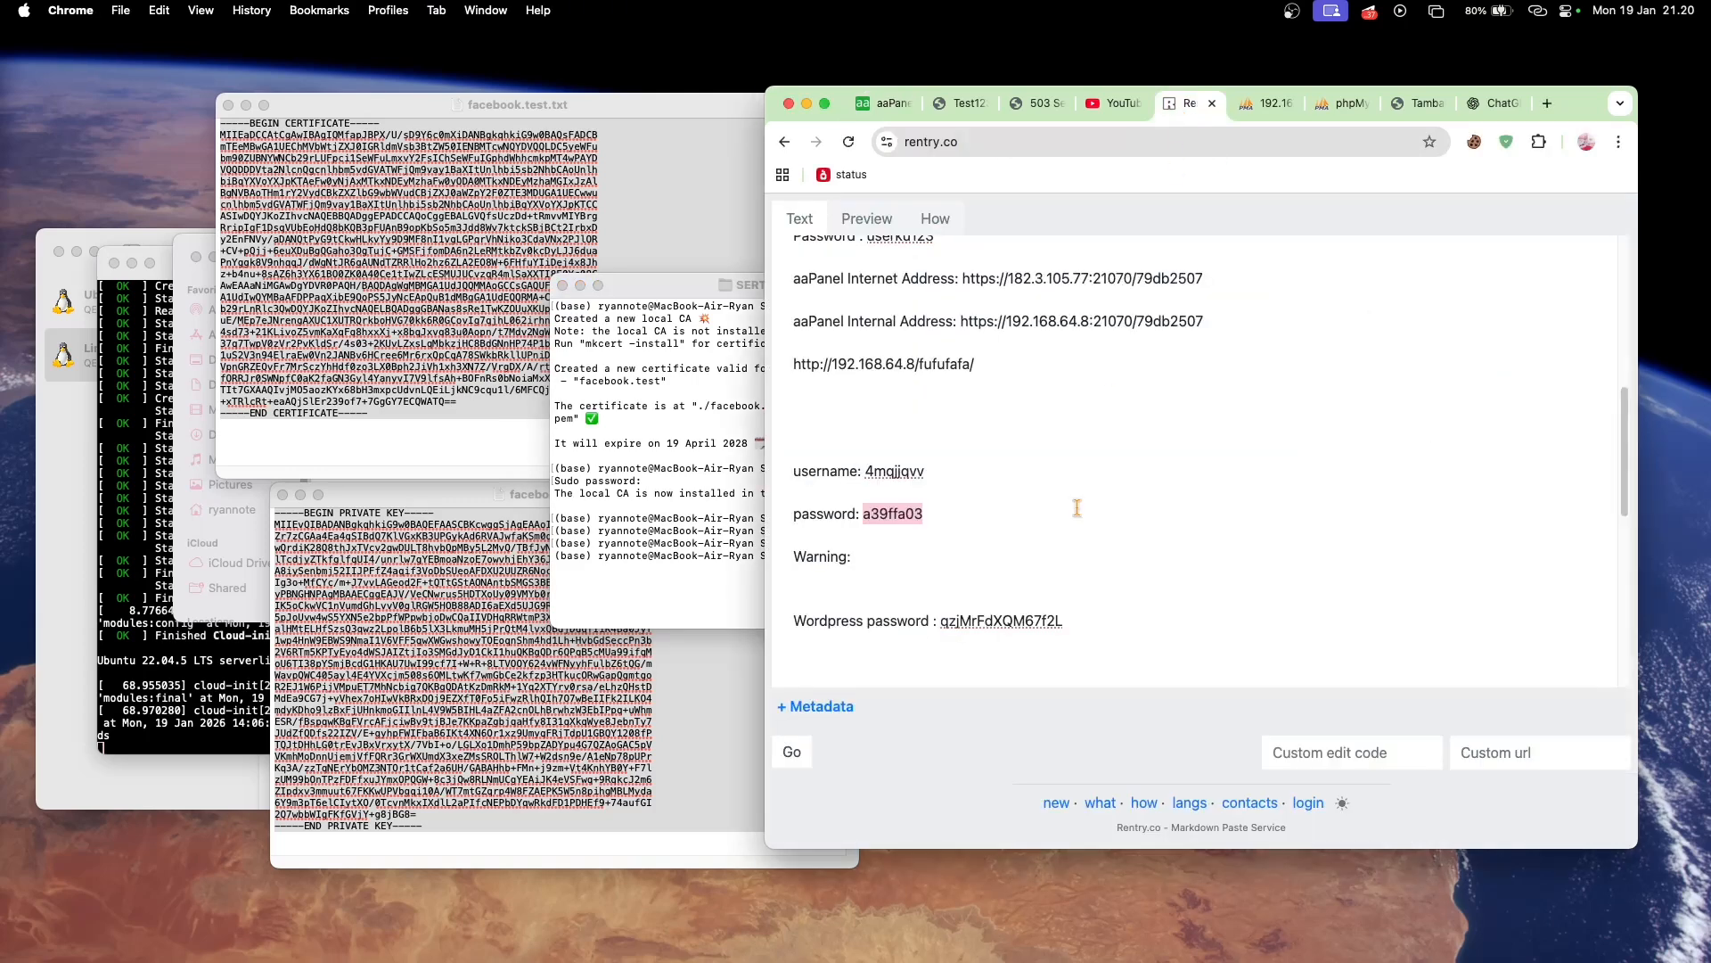
scroll(1076, 508, "down", 2)
scroll(1077, 507, "down", 5)
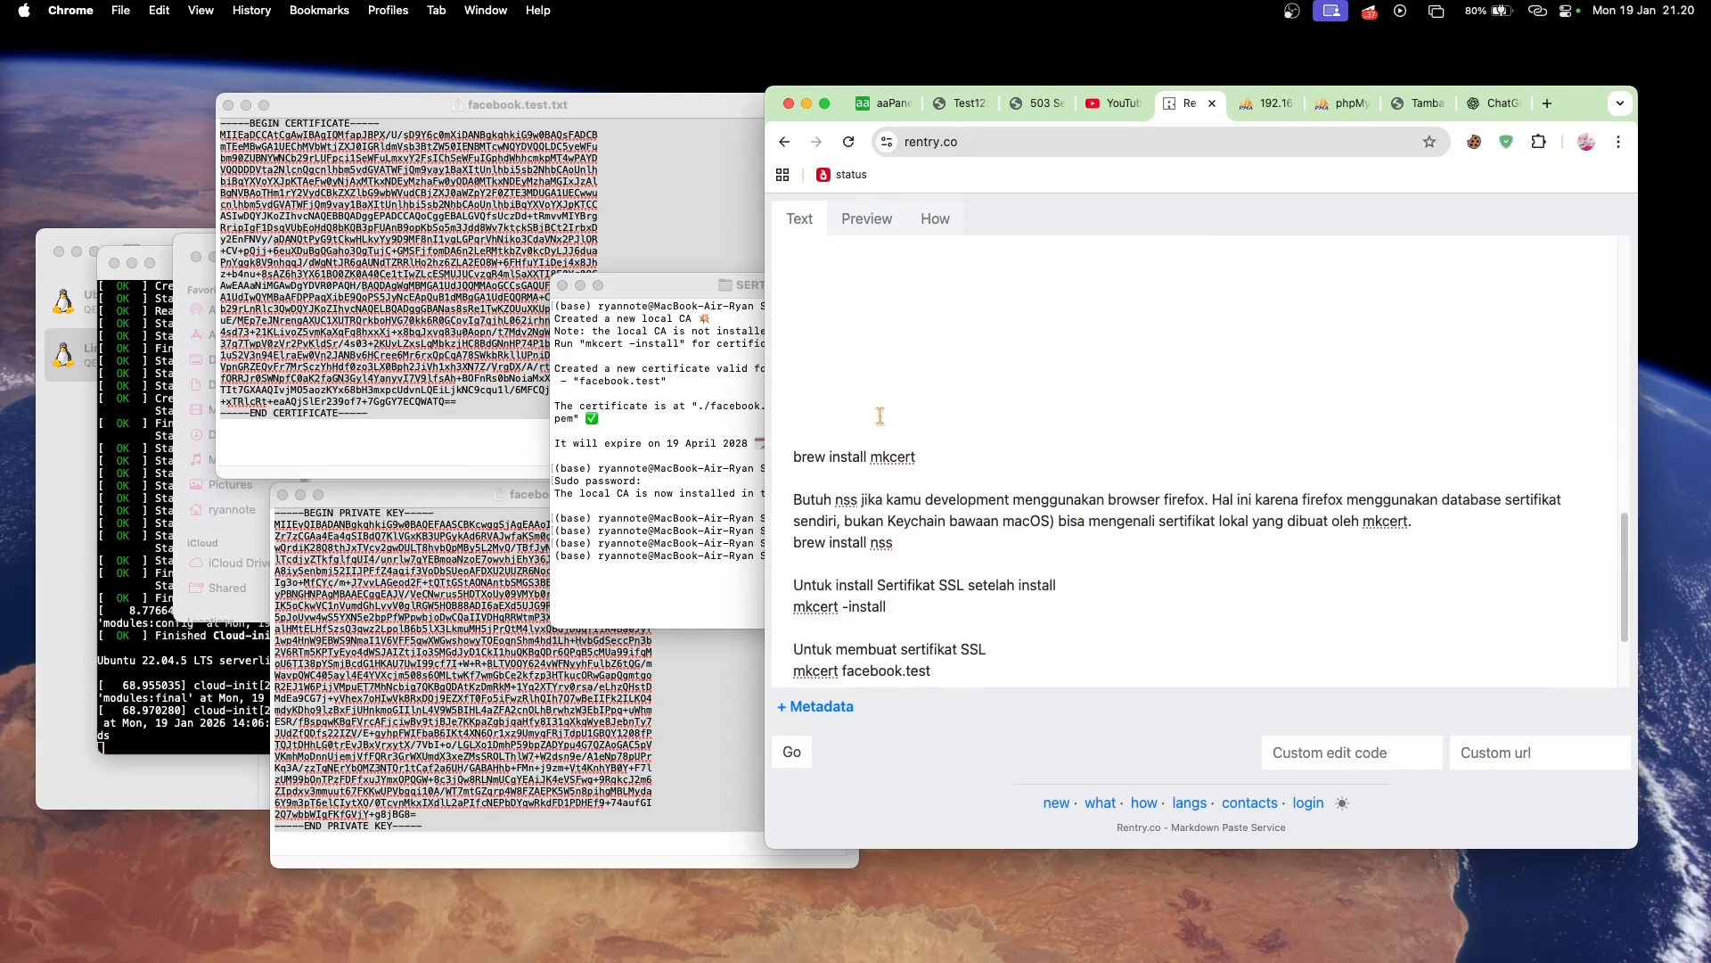
scroll(864, 555, "down", 3)
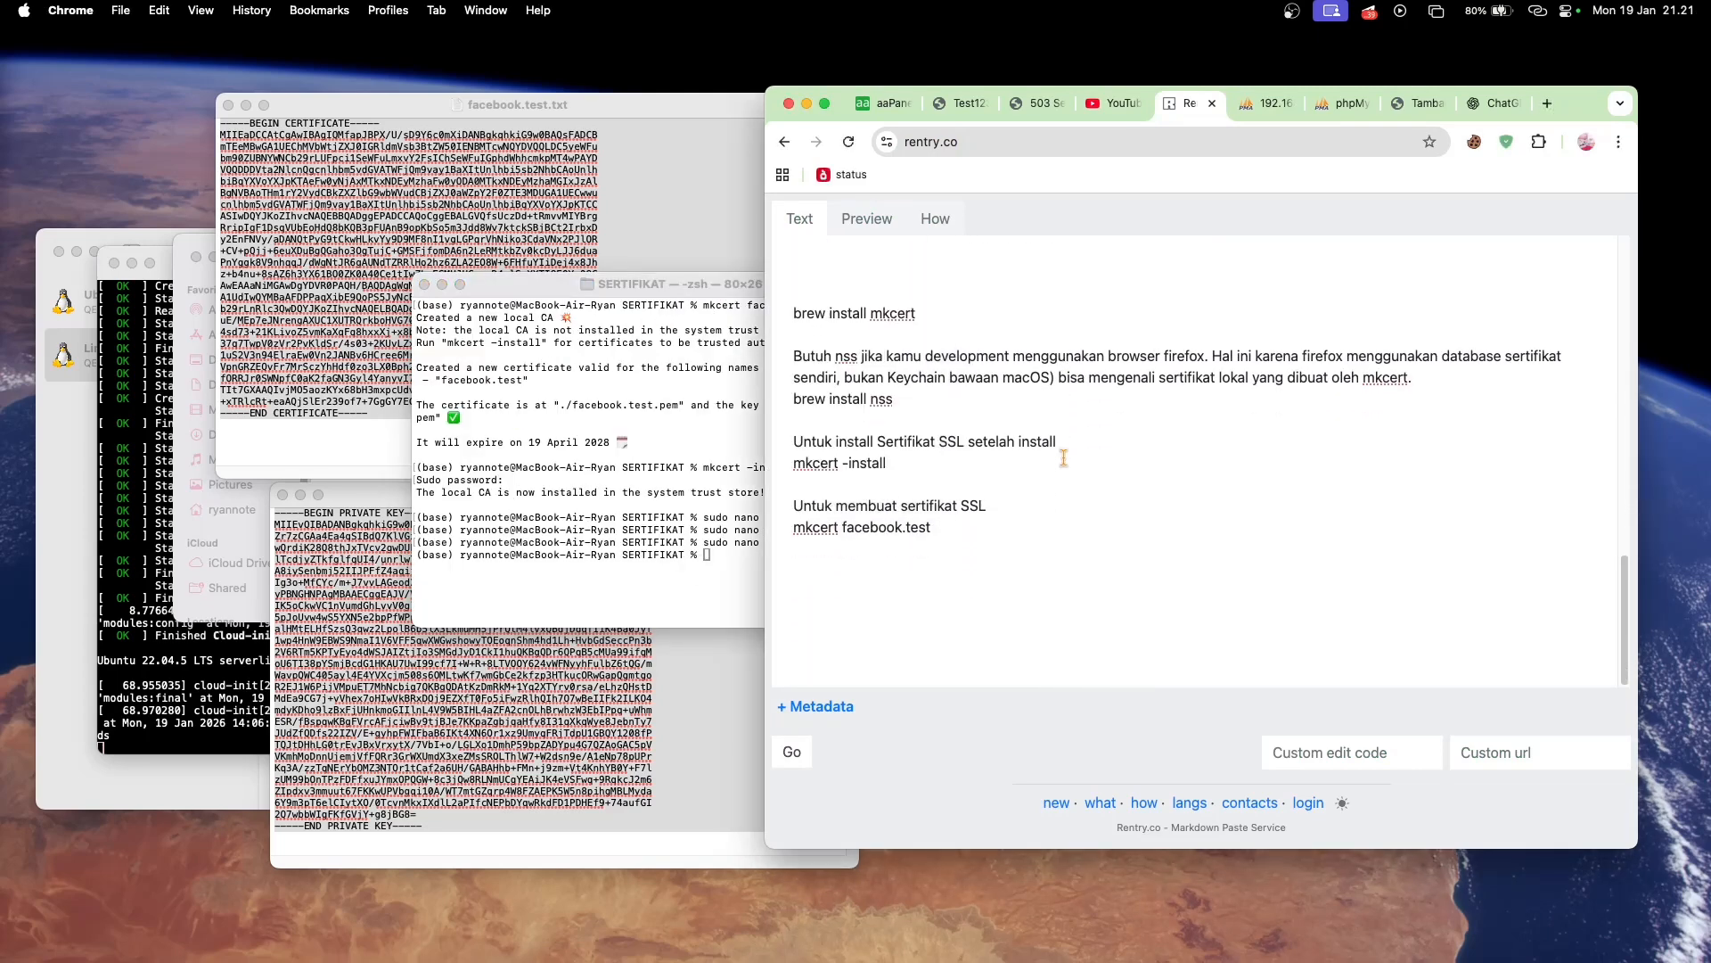
double_click(870, 529)
type("panelku")
- Copy the command mkcert panelku.test from the Rentry notes and run it in Terminal
left_click(881, 103)
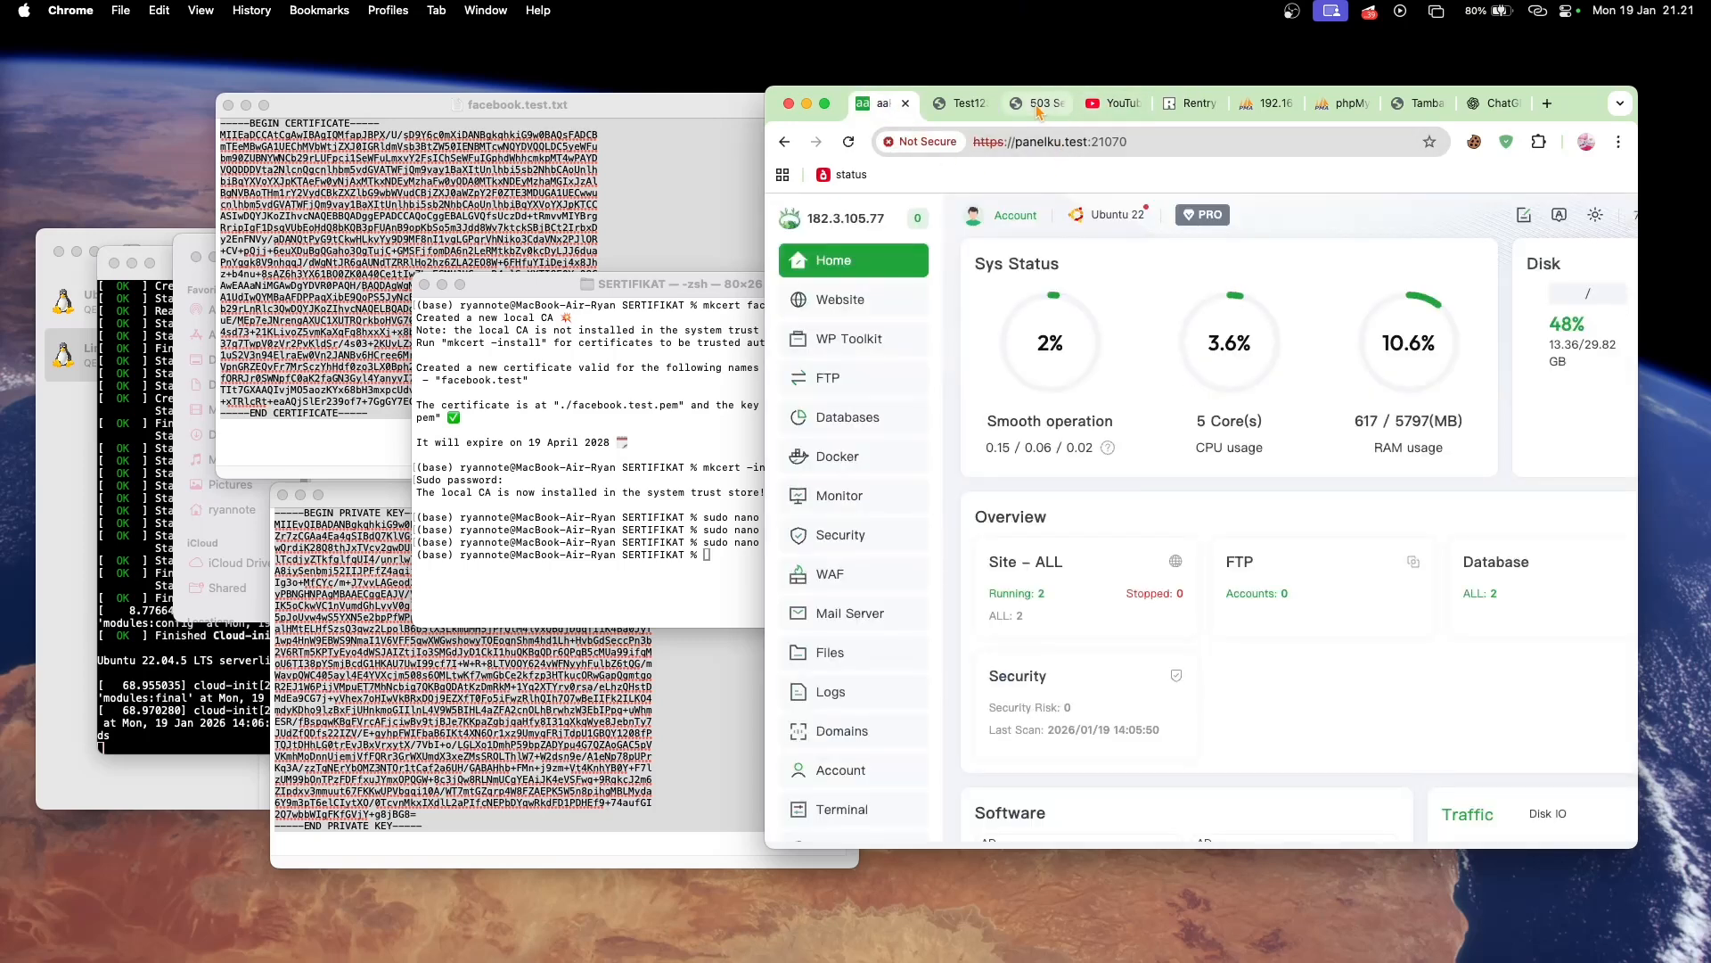
left_click(1190, 104)
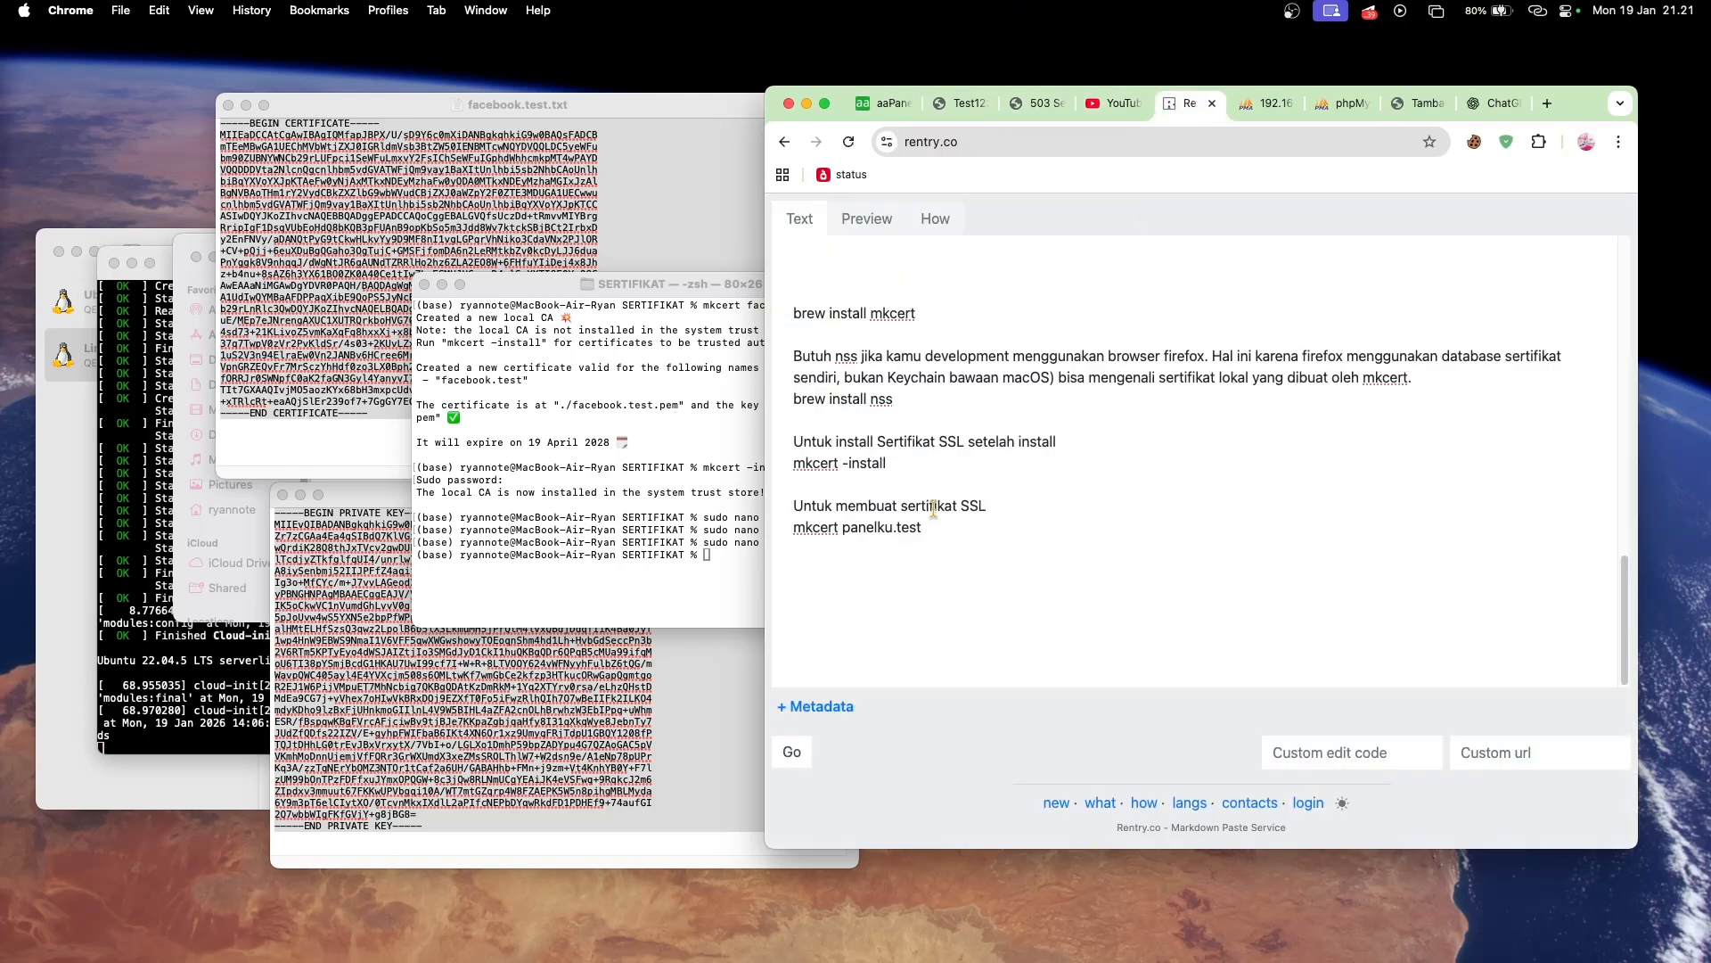
left_click_drag(791, 531, 969, 531)
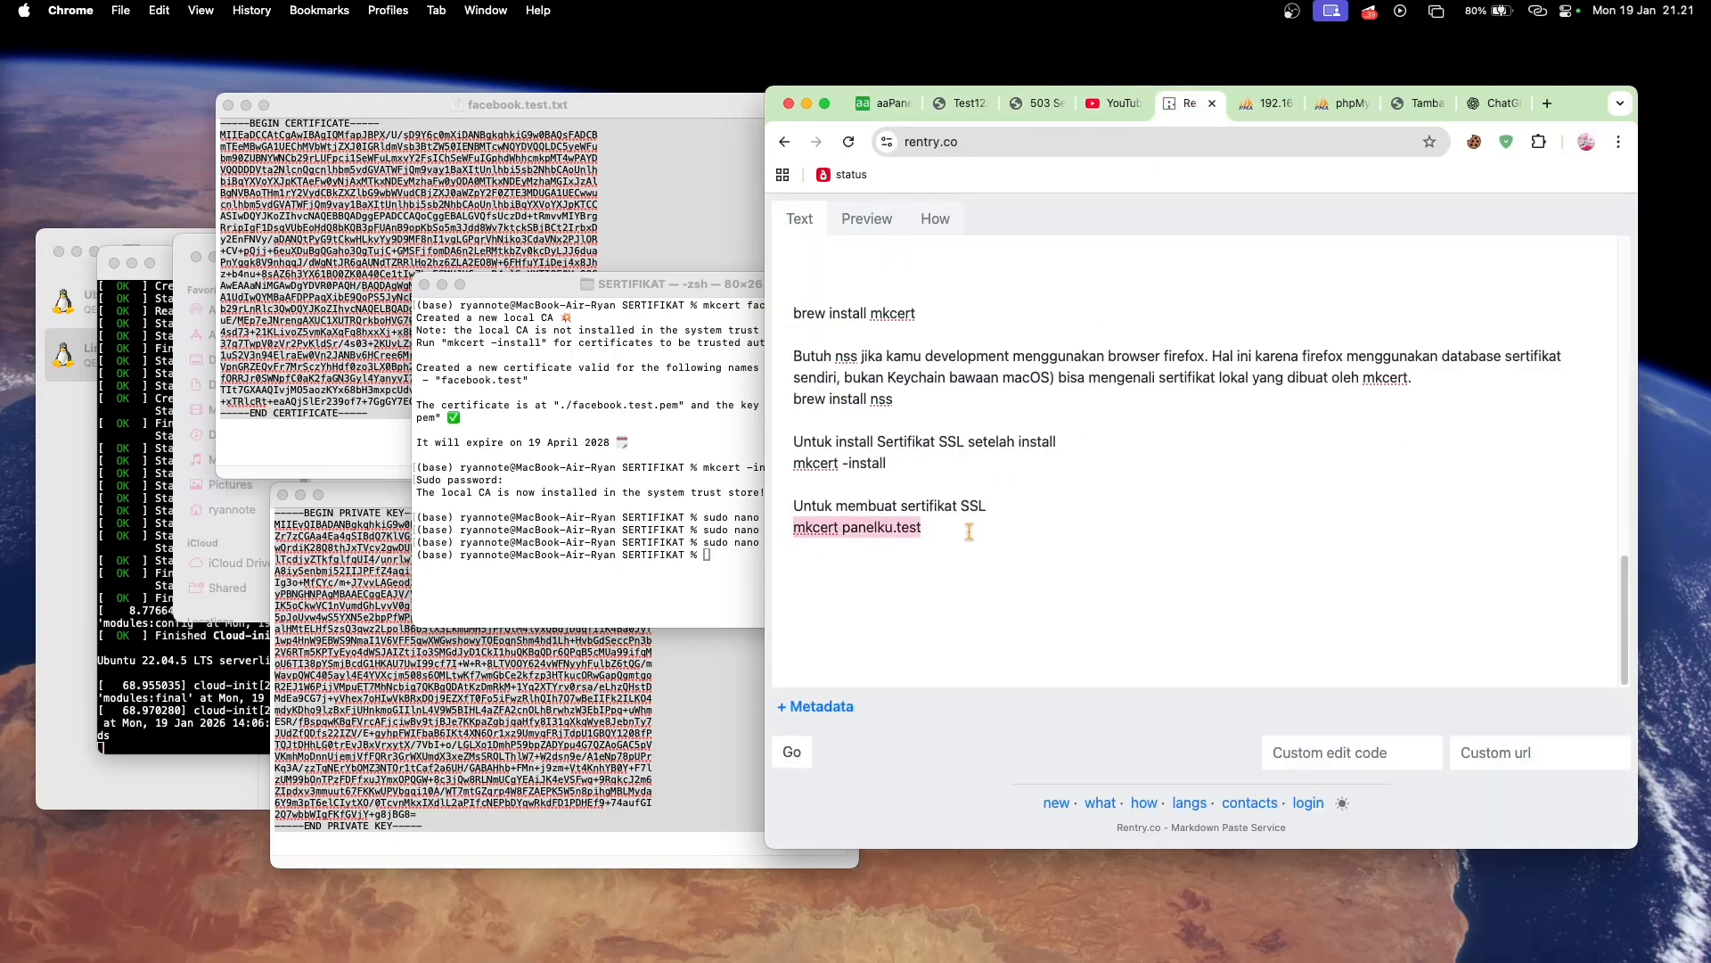
left_click(718, 548)
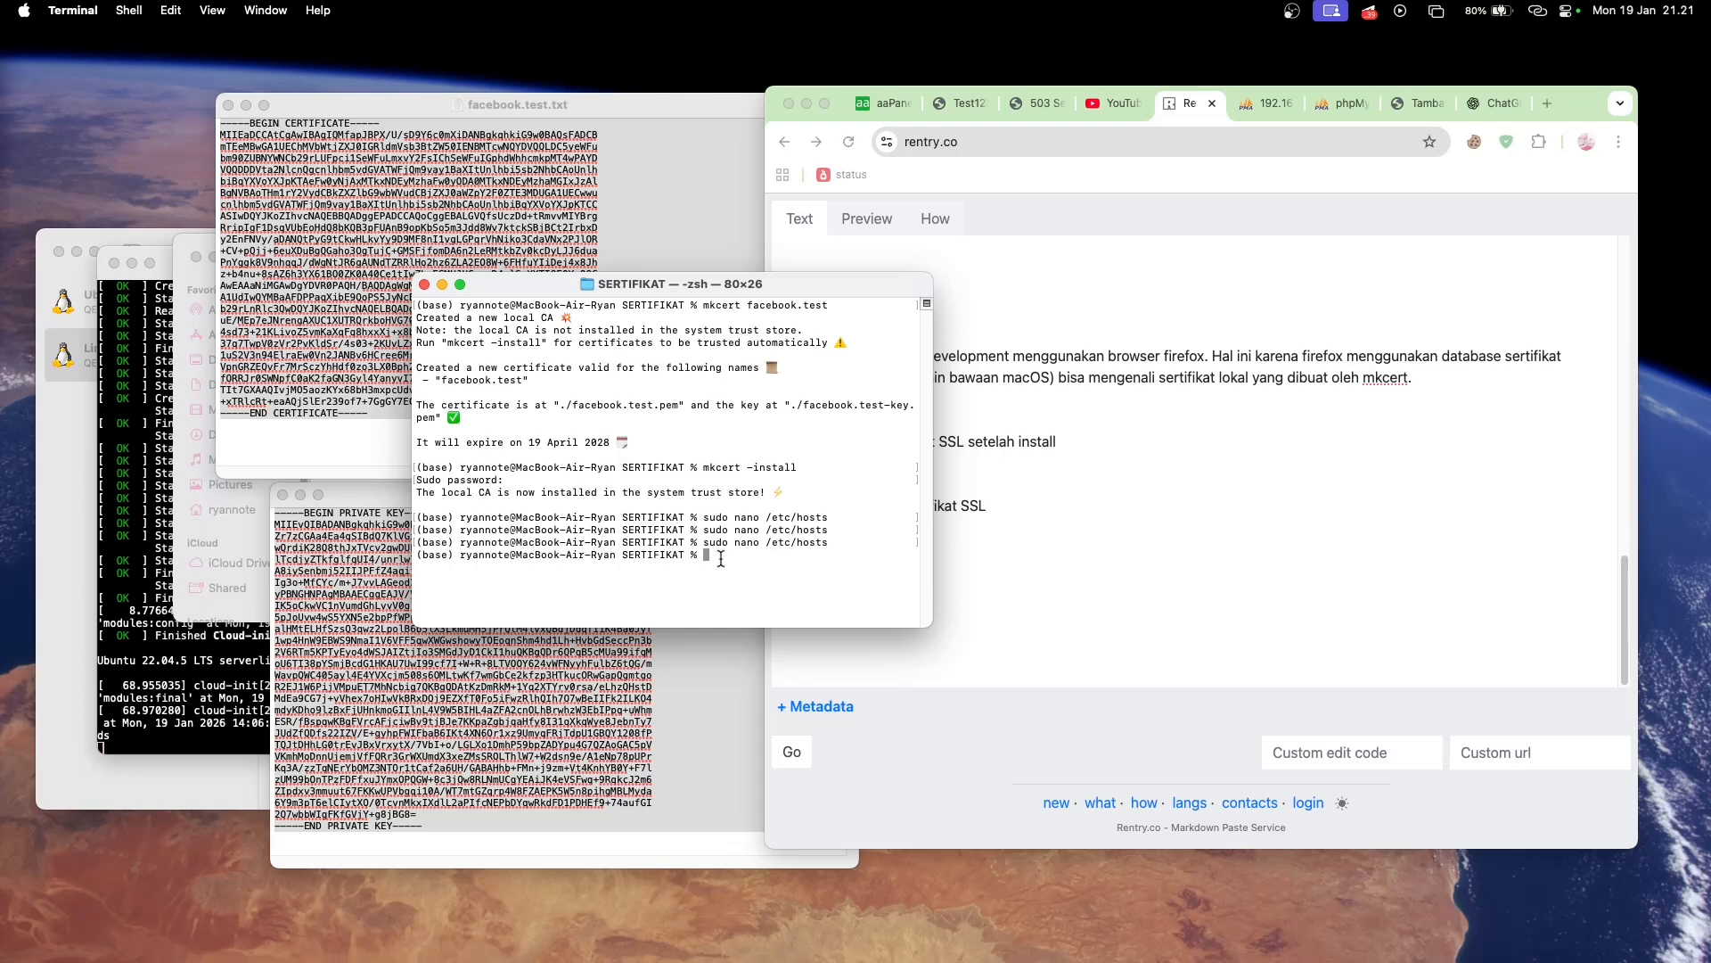
key("super+v")
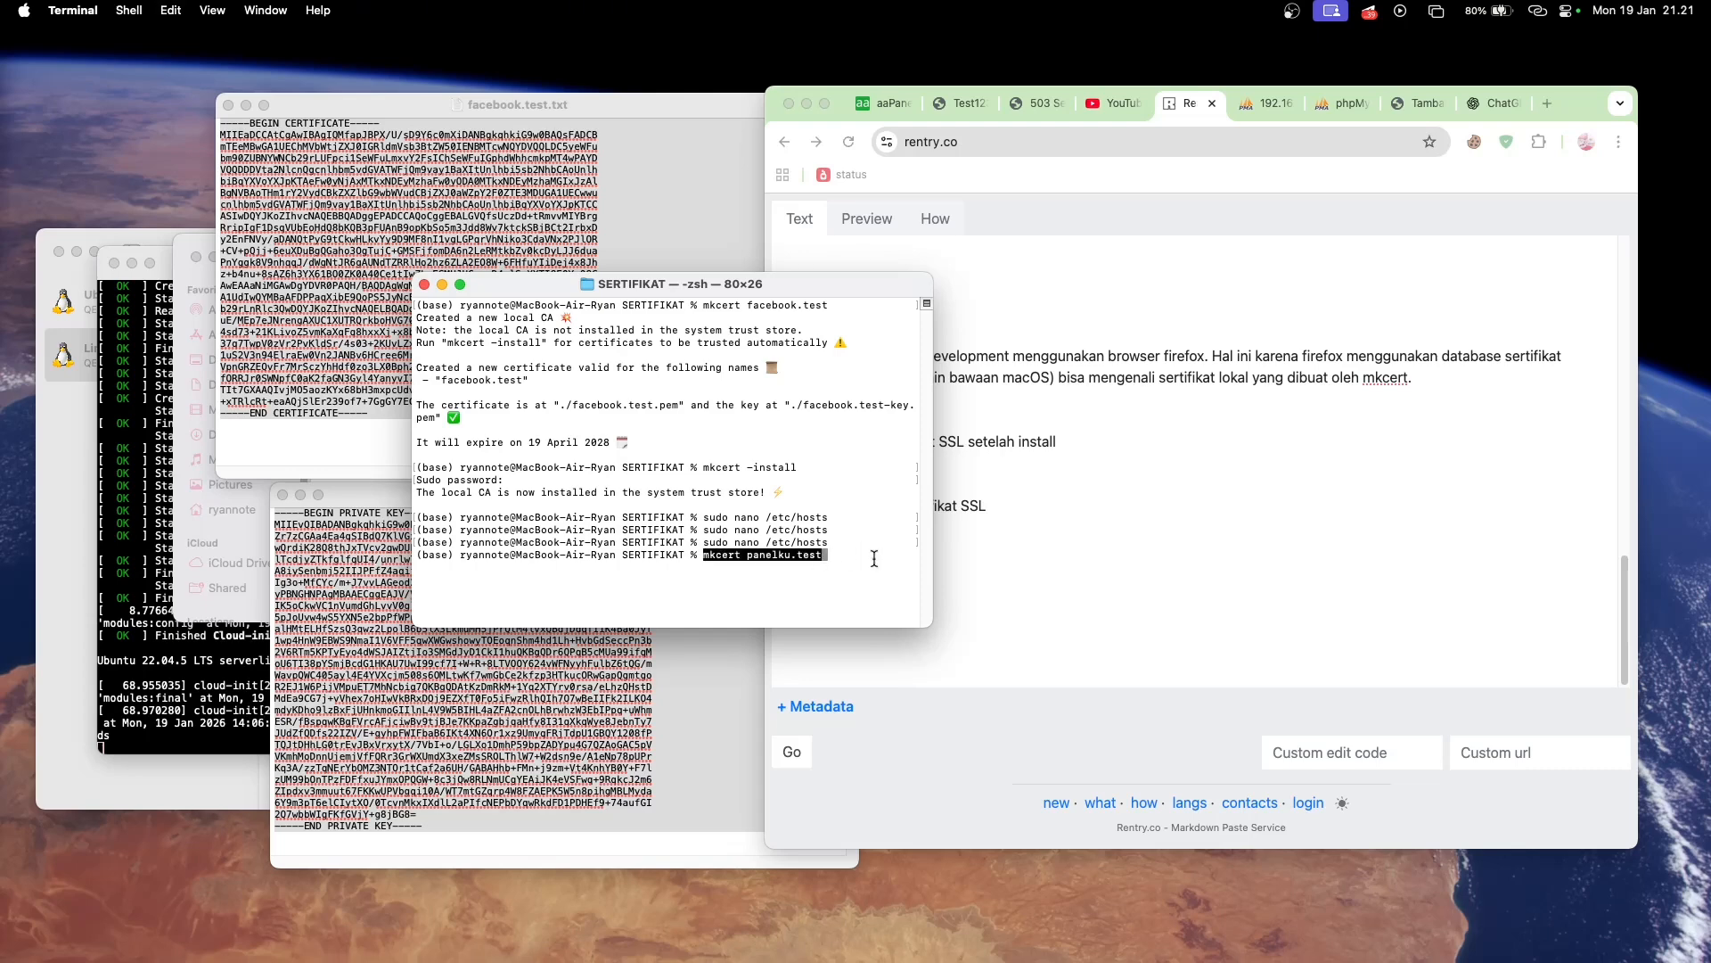
key("Return")
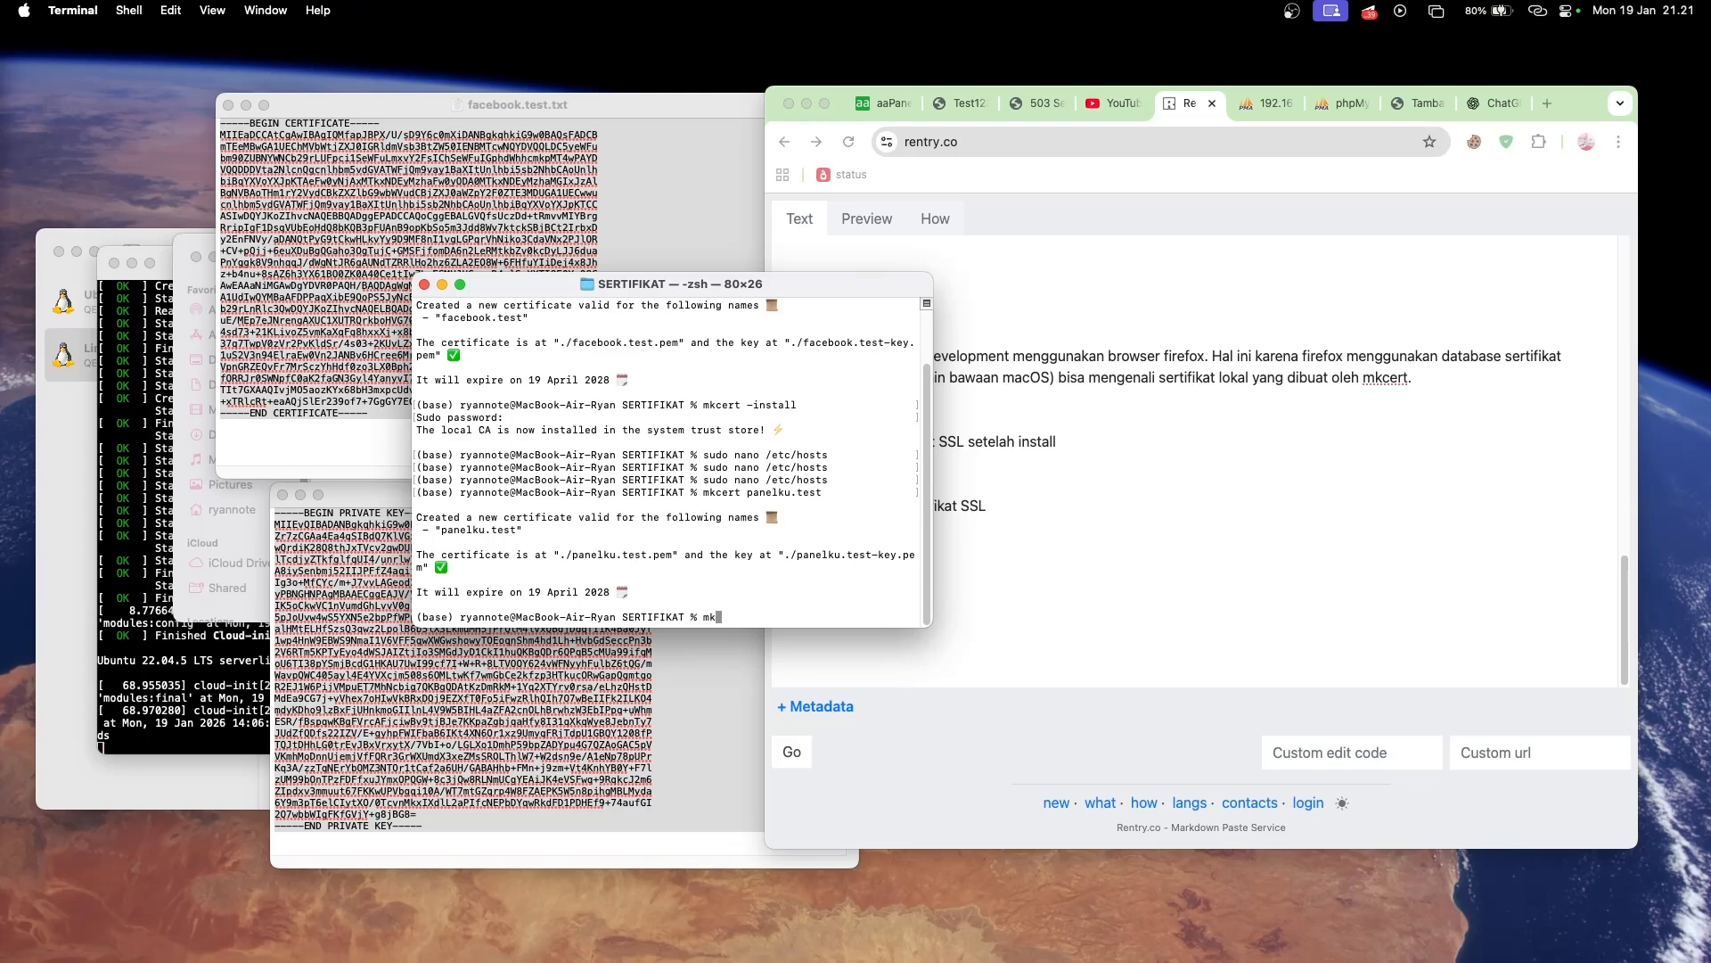
- Run mkcert -install in Terminal to install the local CA in the system trust store
key("BackSpace")
key("BackSpace")
key("BackSpace")
key("BackSpace")
type("kcert -install")
key("Return")
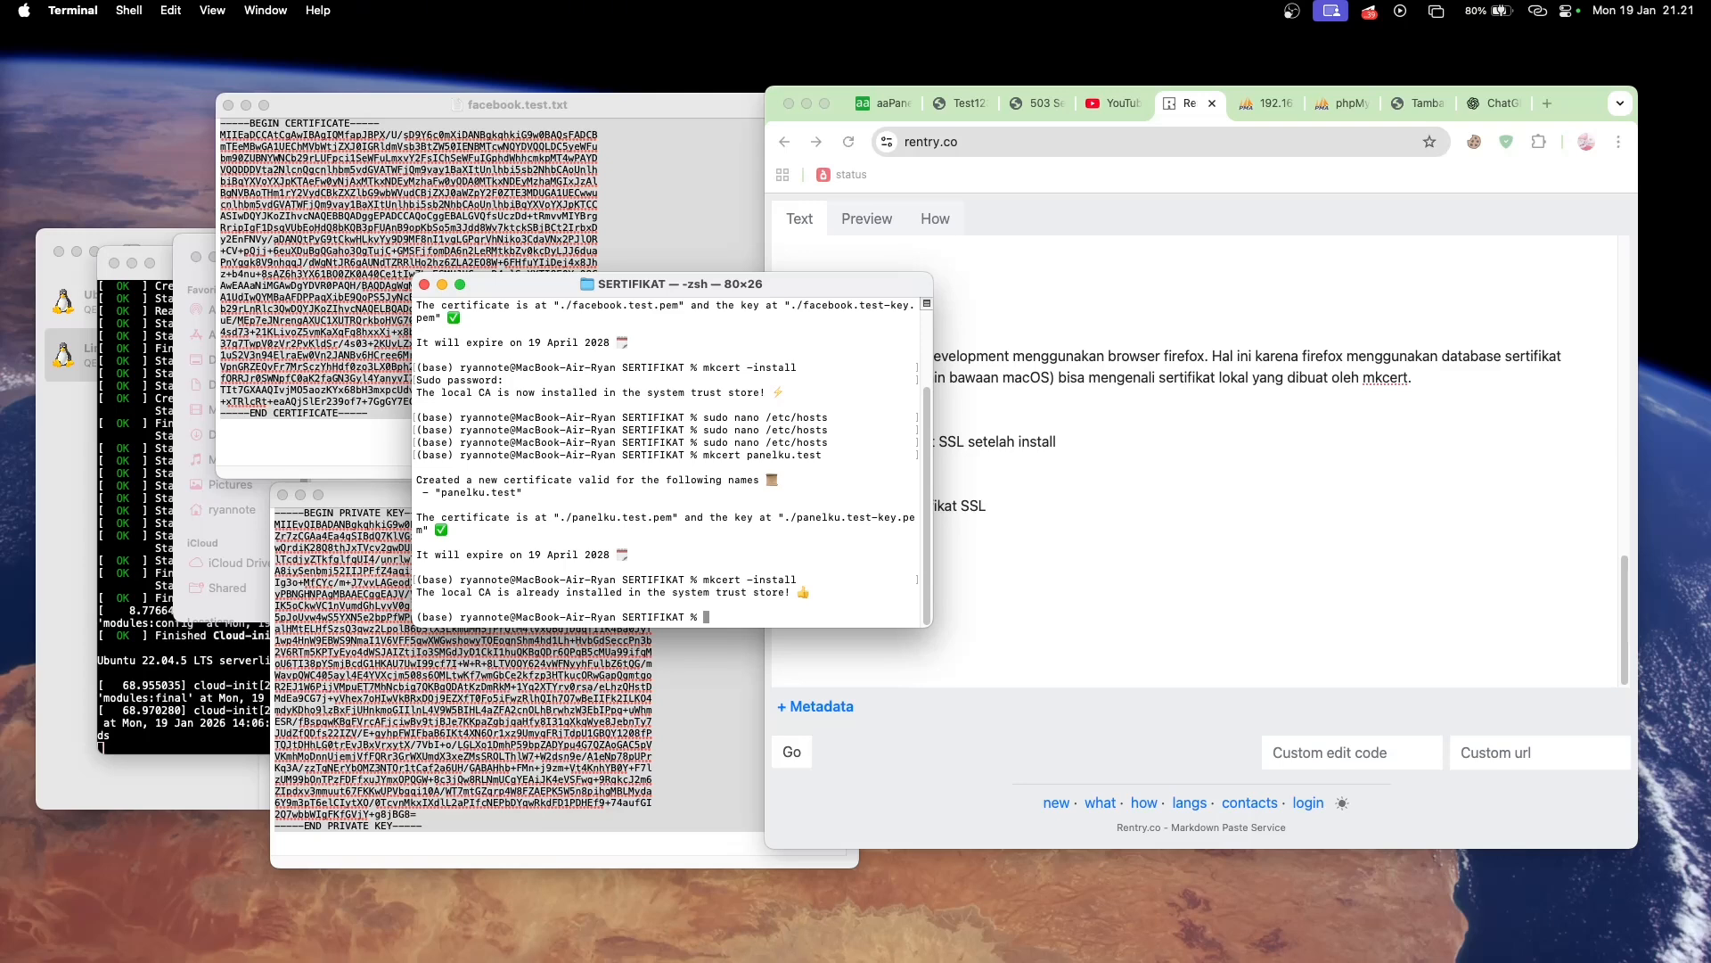
- Close the open facebook.test certificate and private key text files
left_click(656, 239)
key("super+a")
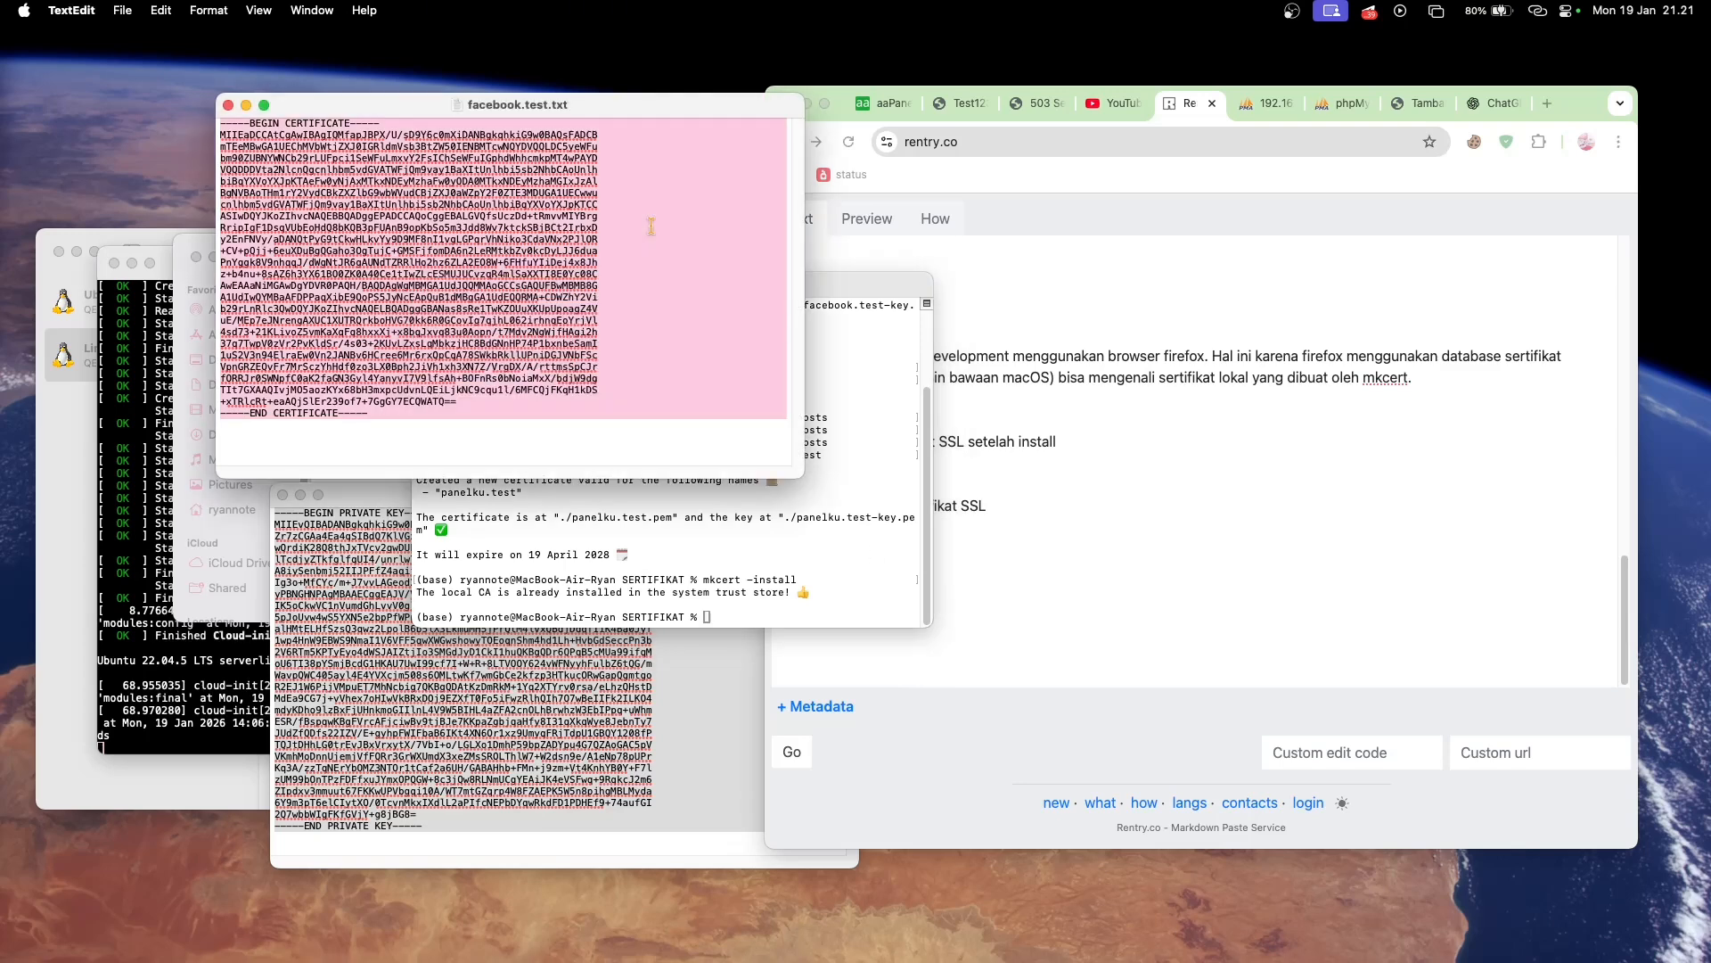
left_click(228, 105)
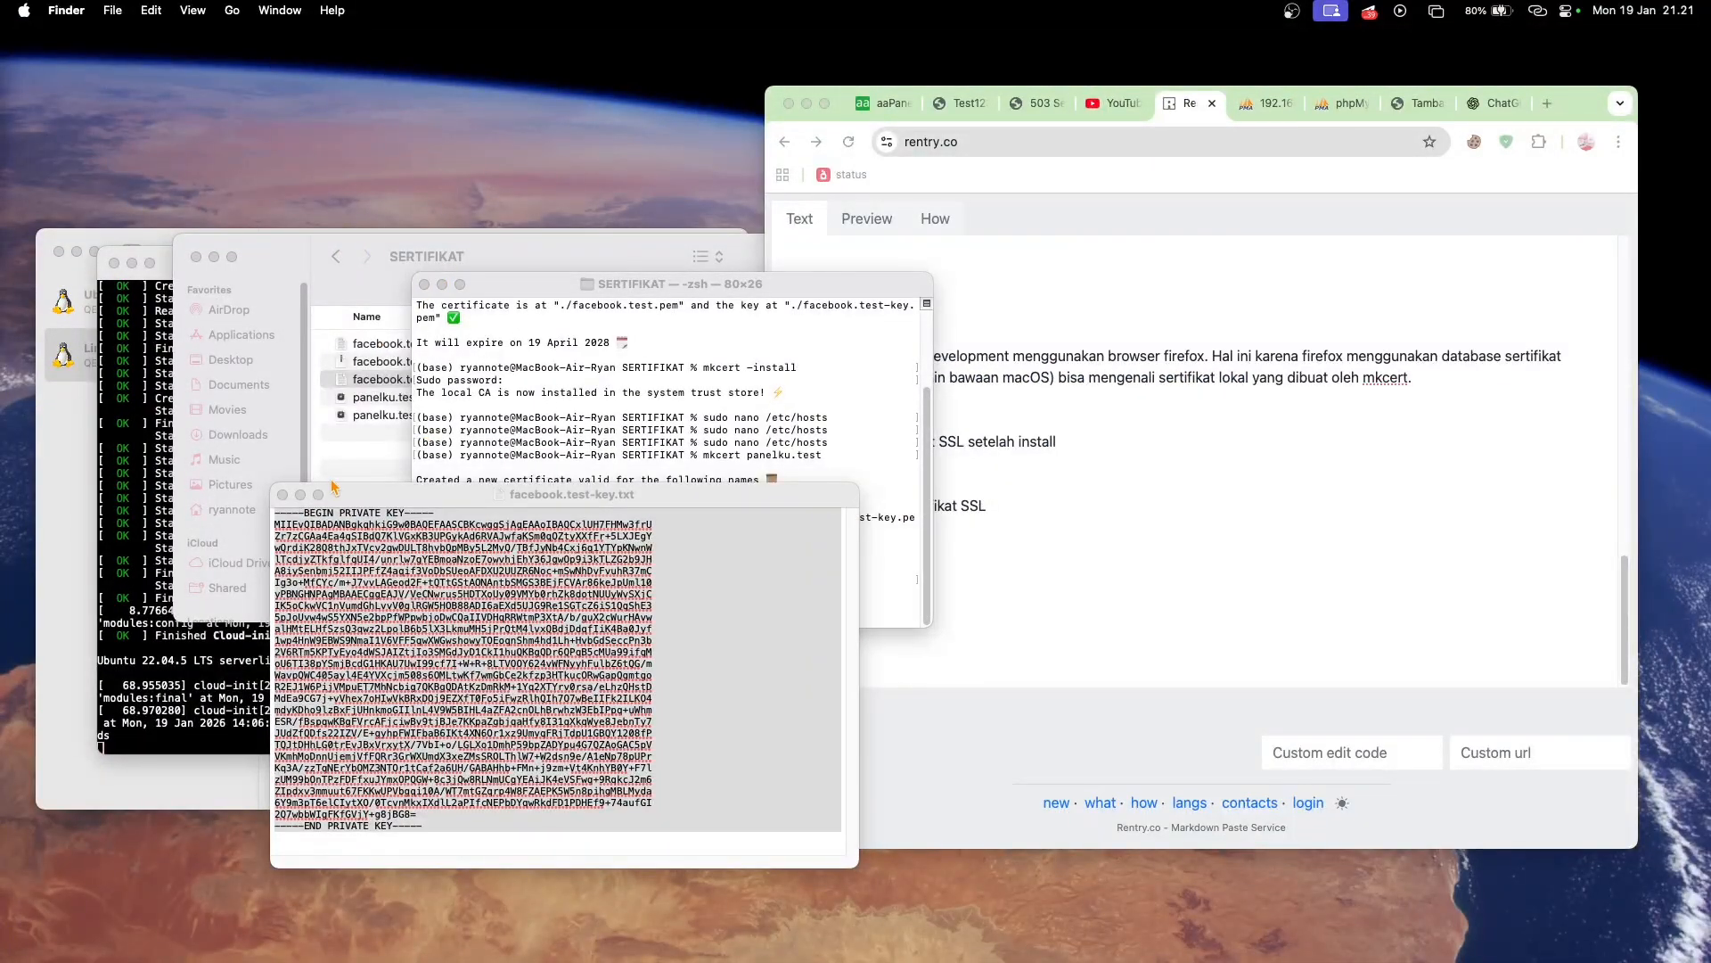
left_click(284, 495)
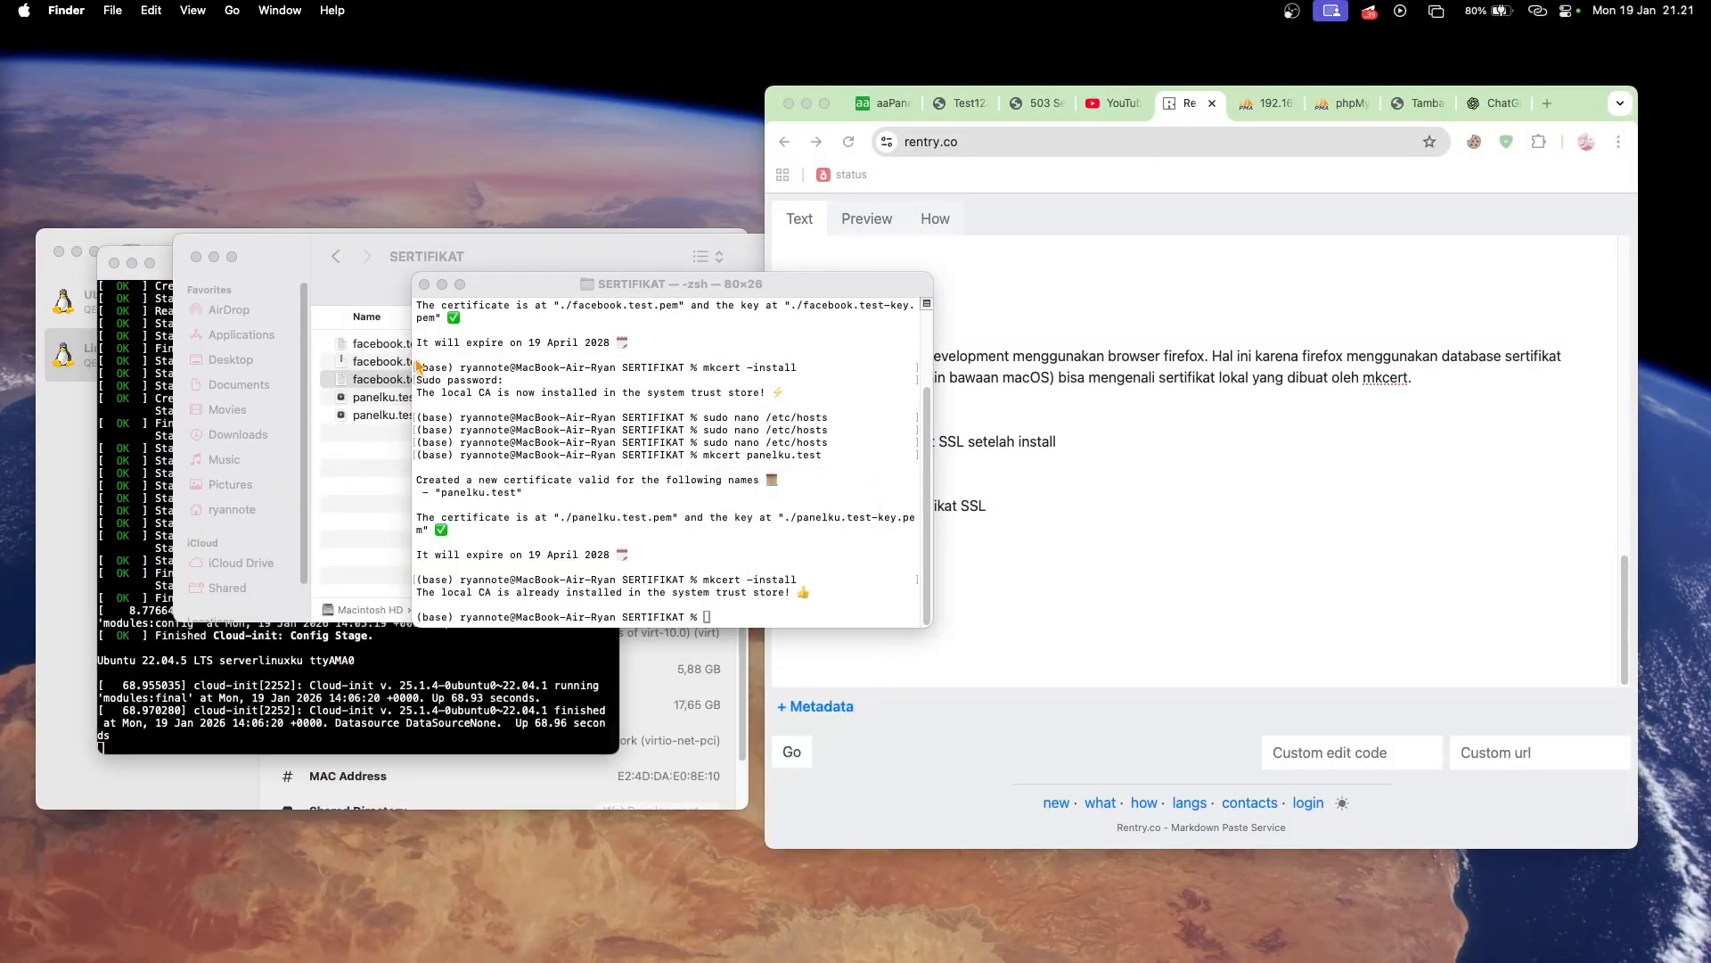
- Rename panelku.test-key.pem in the SERTIFIKAT folder as panelku.test-key.txt, accepting the .txt extension
left_click_drag(555, 291, 491, 592)
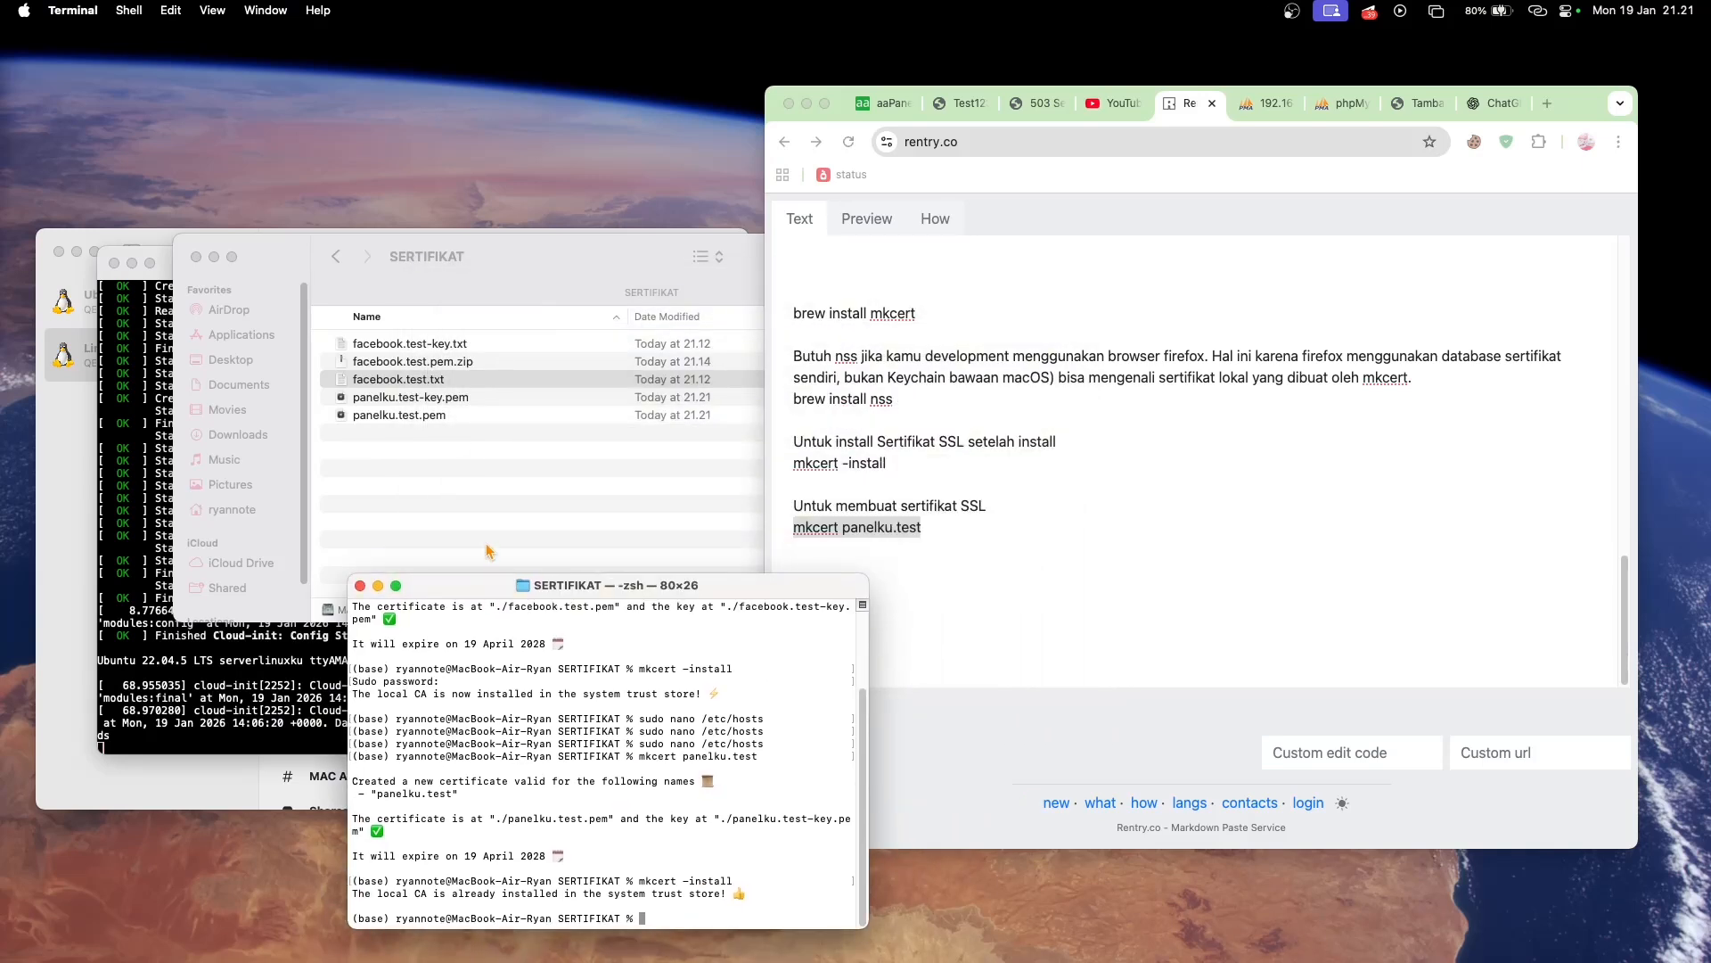
left_click(482, 398)
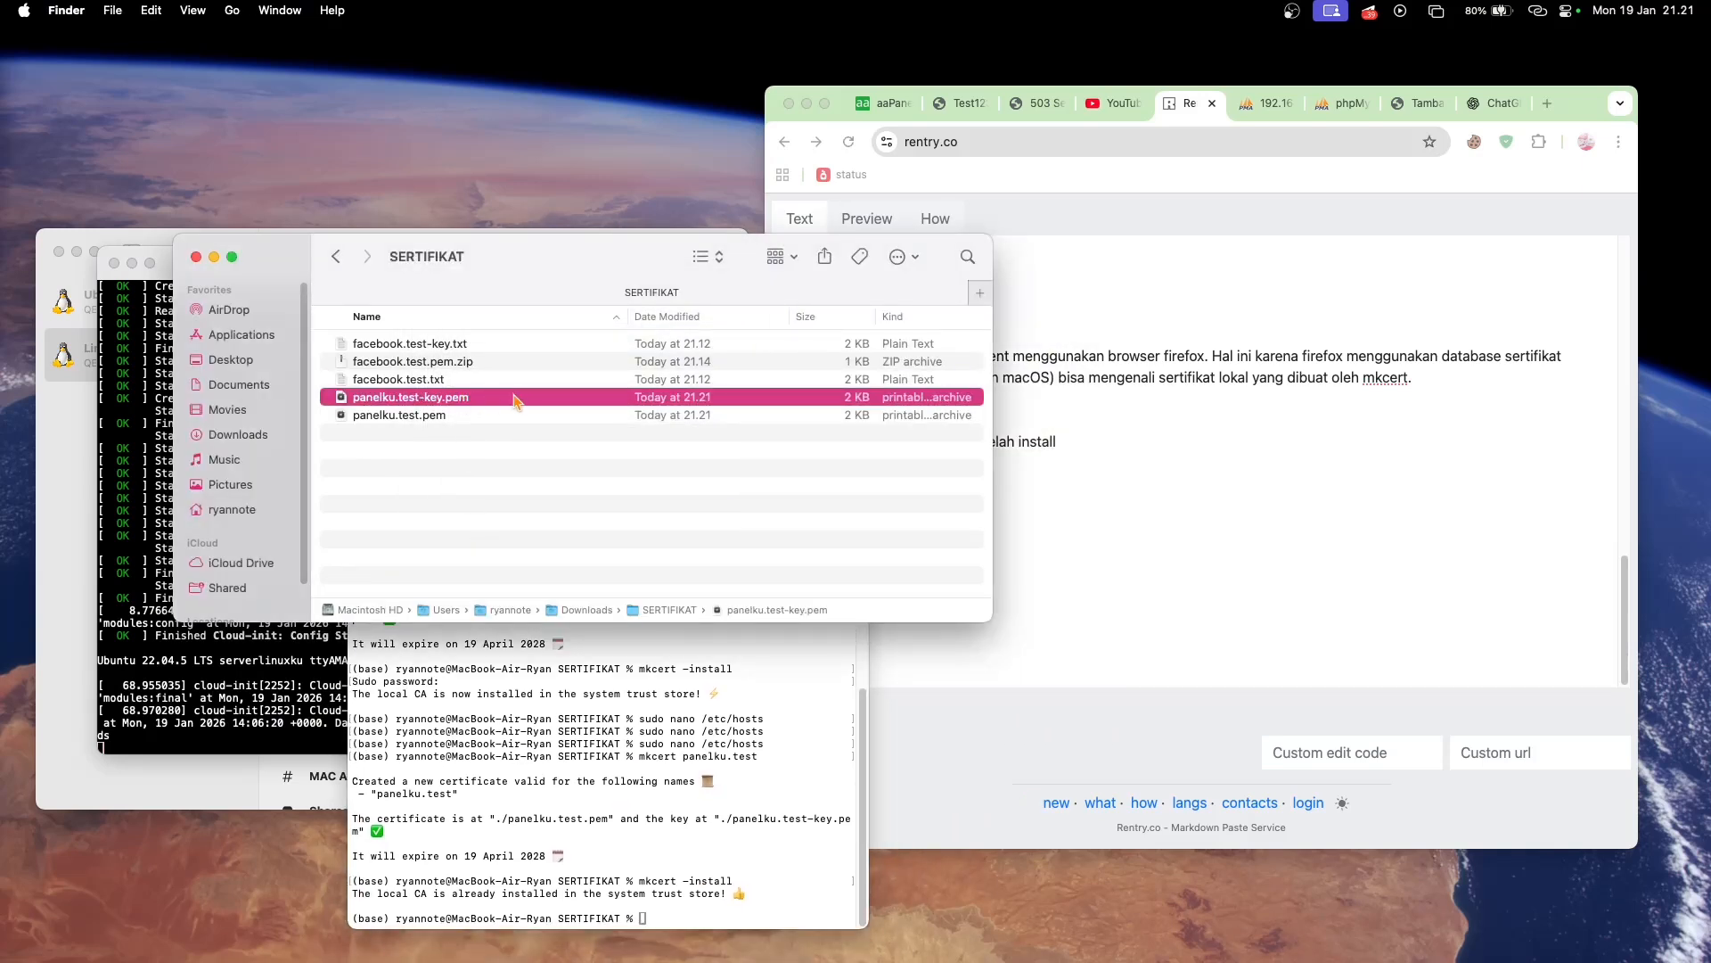
right_click(475, 403)
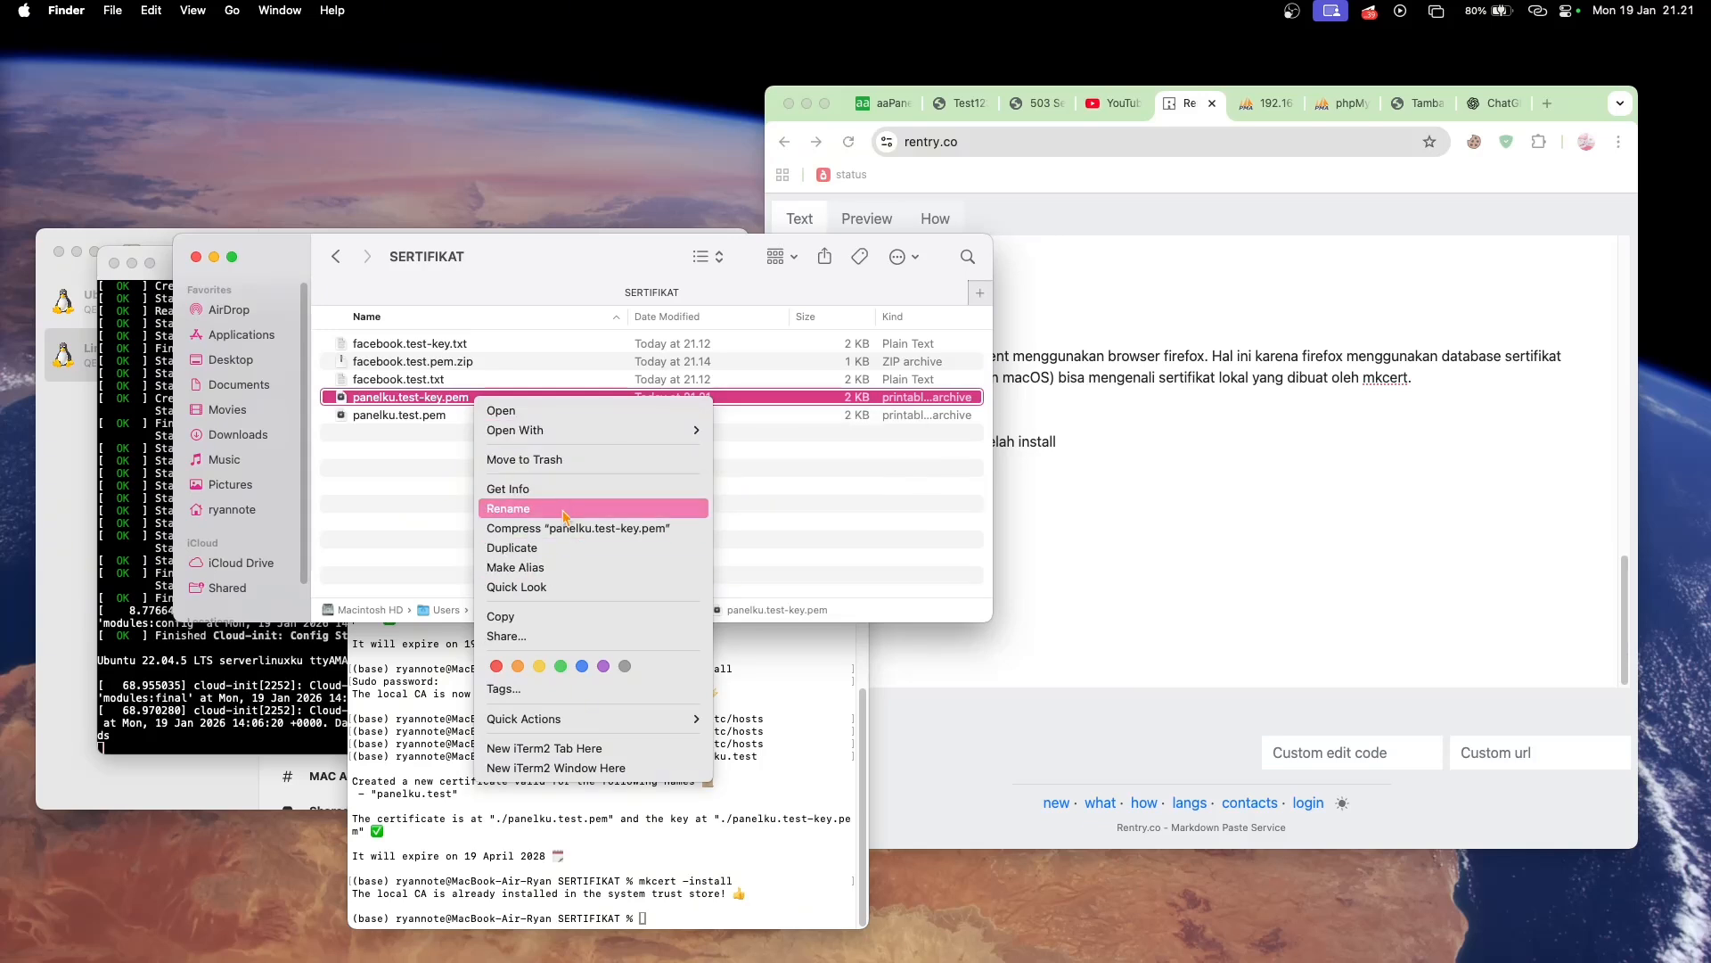
left_click(510, 508)
left_click(465, 400)
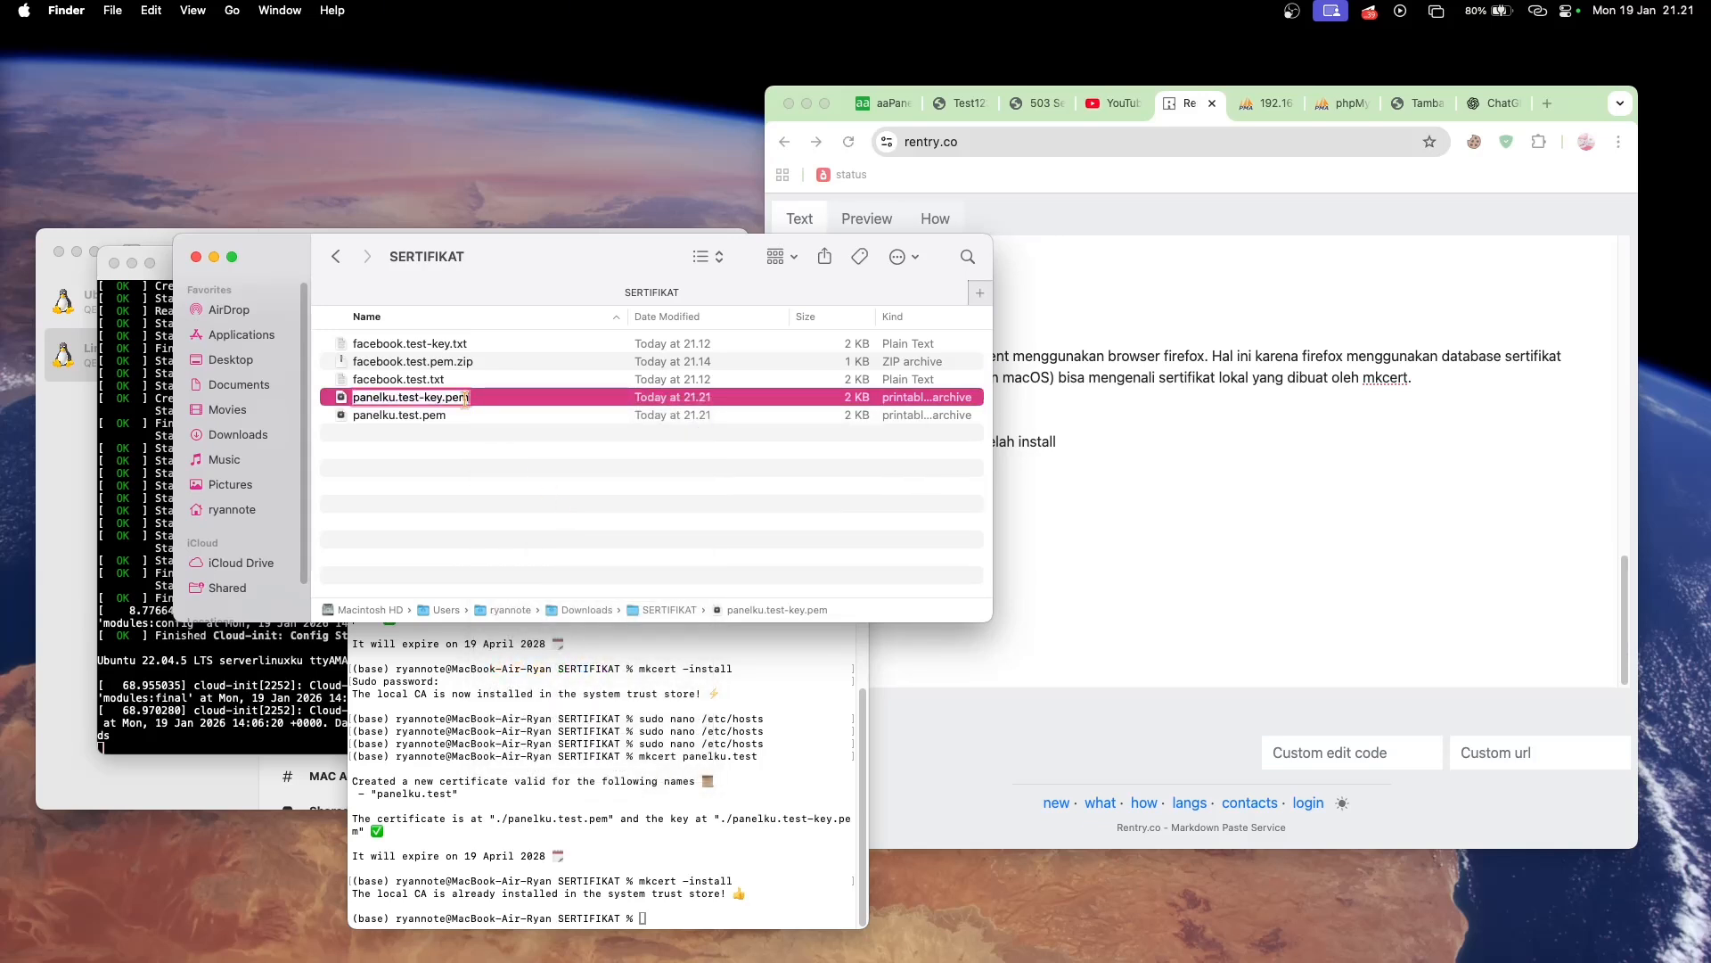
key("BackSpace")
key("BackSpace")
key("BackSpace")
type("txt")
key("Return")
left_click(872, 403)
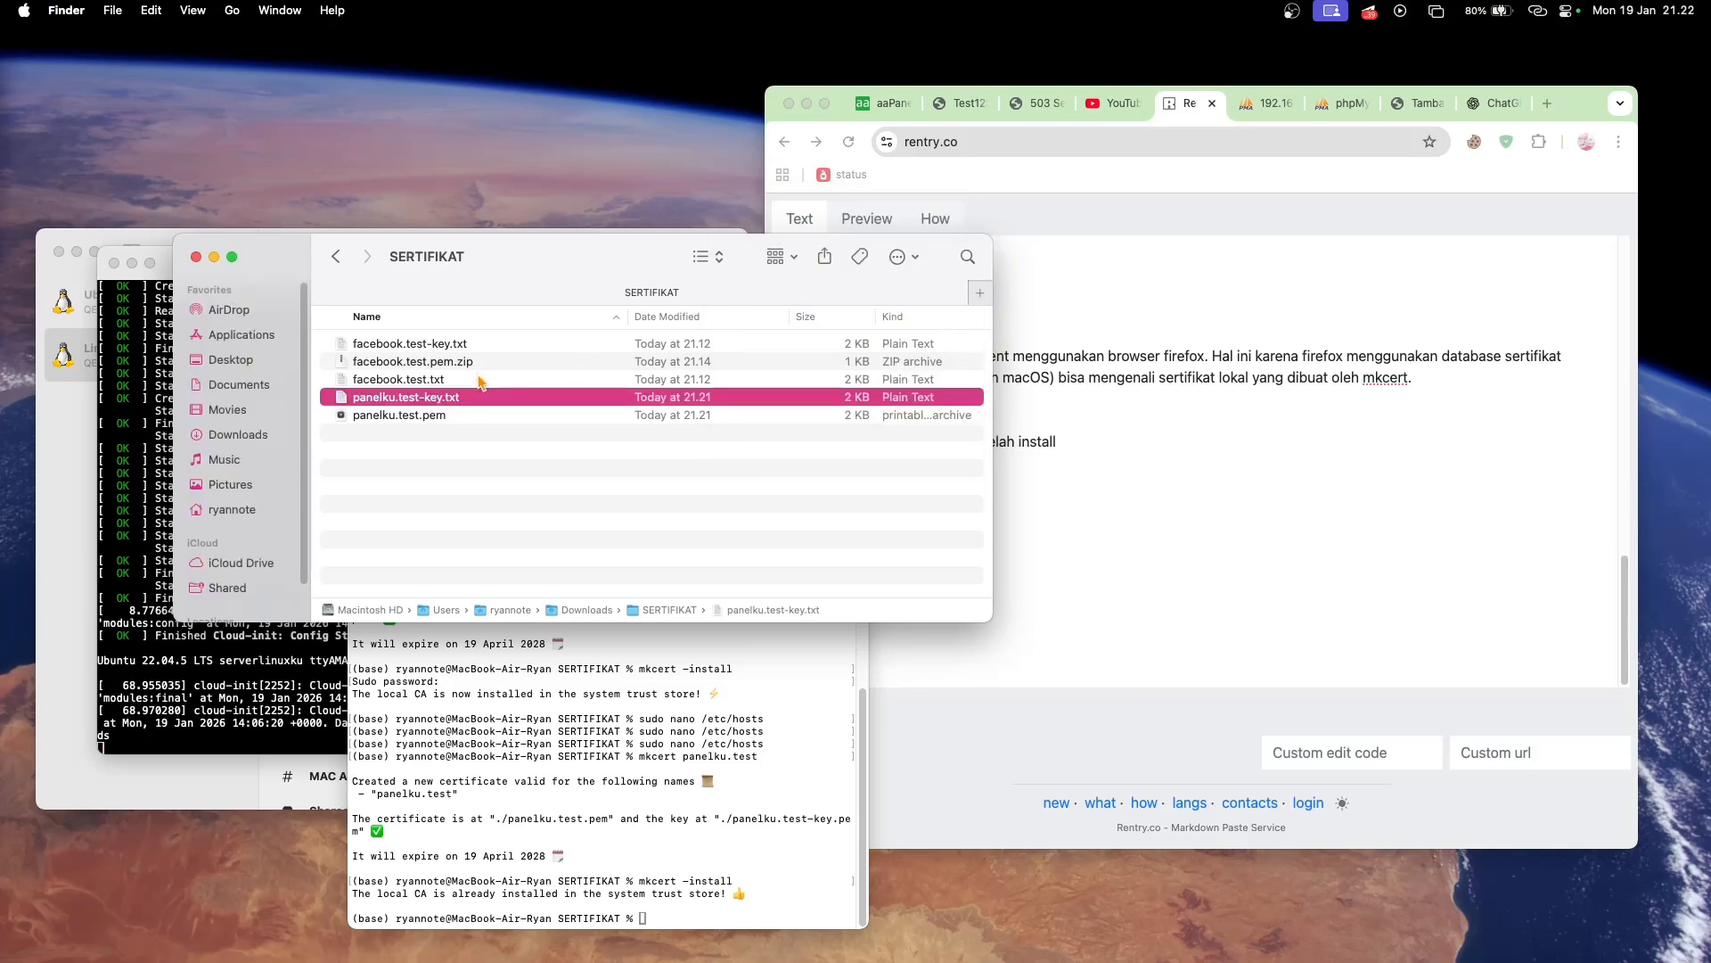
- Rename panelku.test.pem in the SERTIFIKAT folder as panelku.test.txt, accepting the .txt extension
left_click(478, 414)
right_click(478, 416)
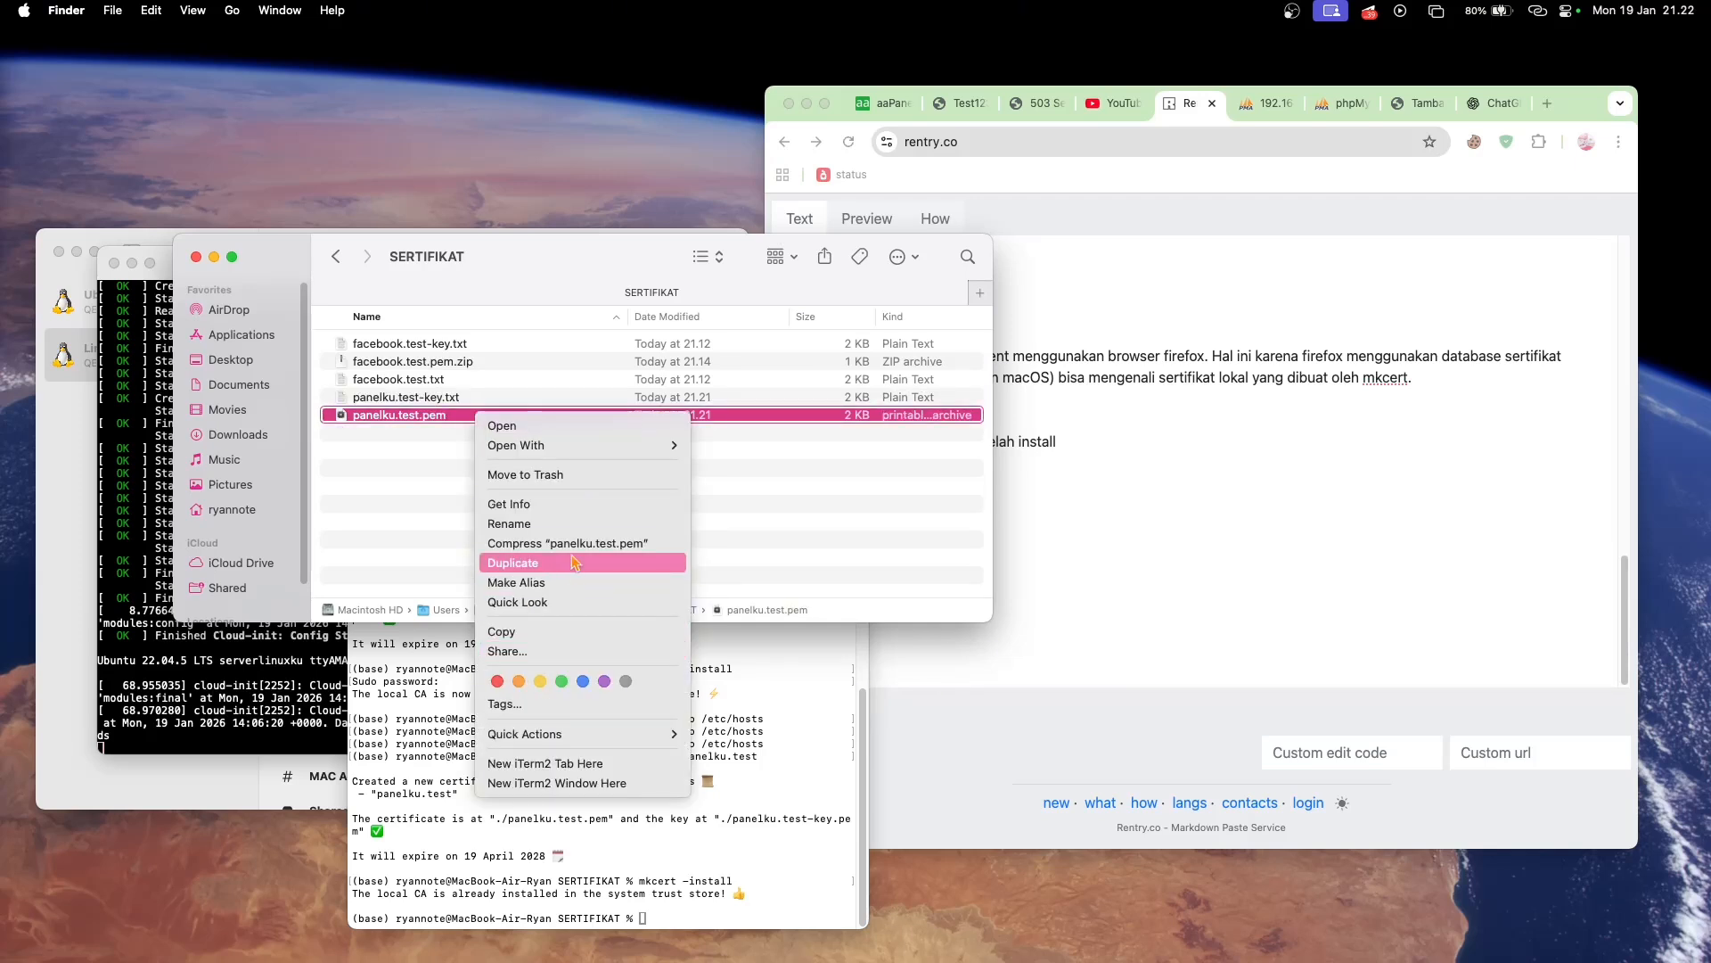
left_click(596, 524)
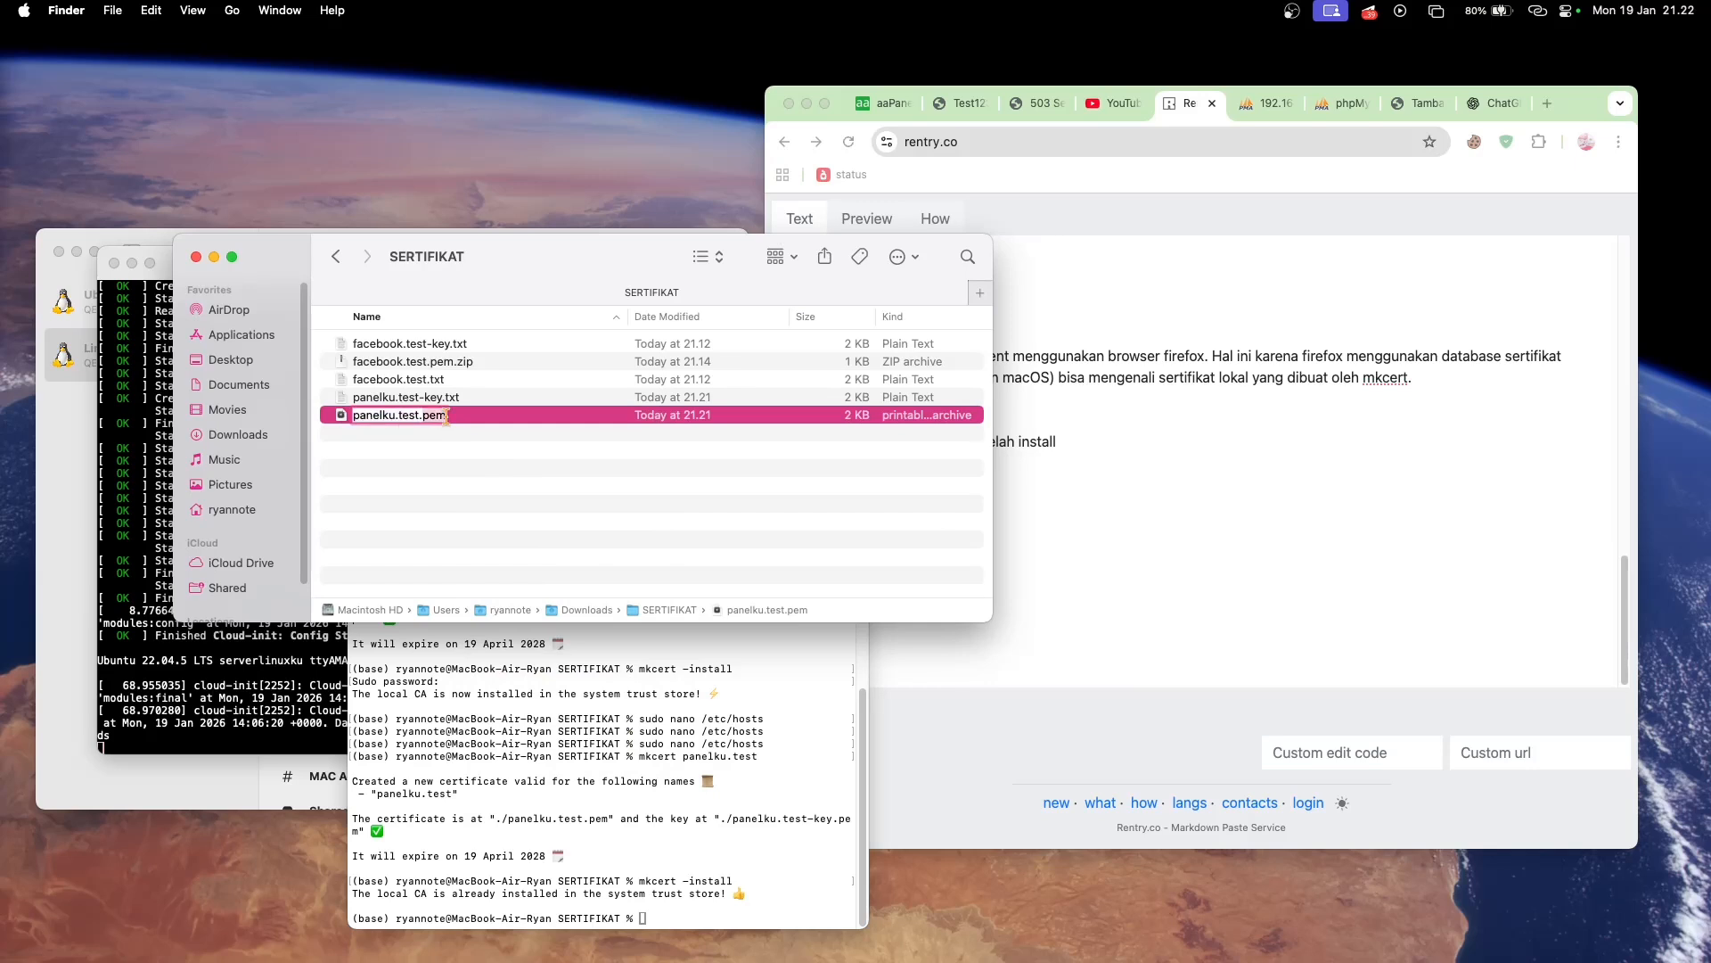
key("BackSpace")
key("BackSpace")
key("BackSpace")
type("t")
key("Return")
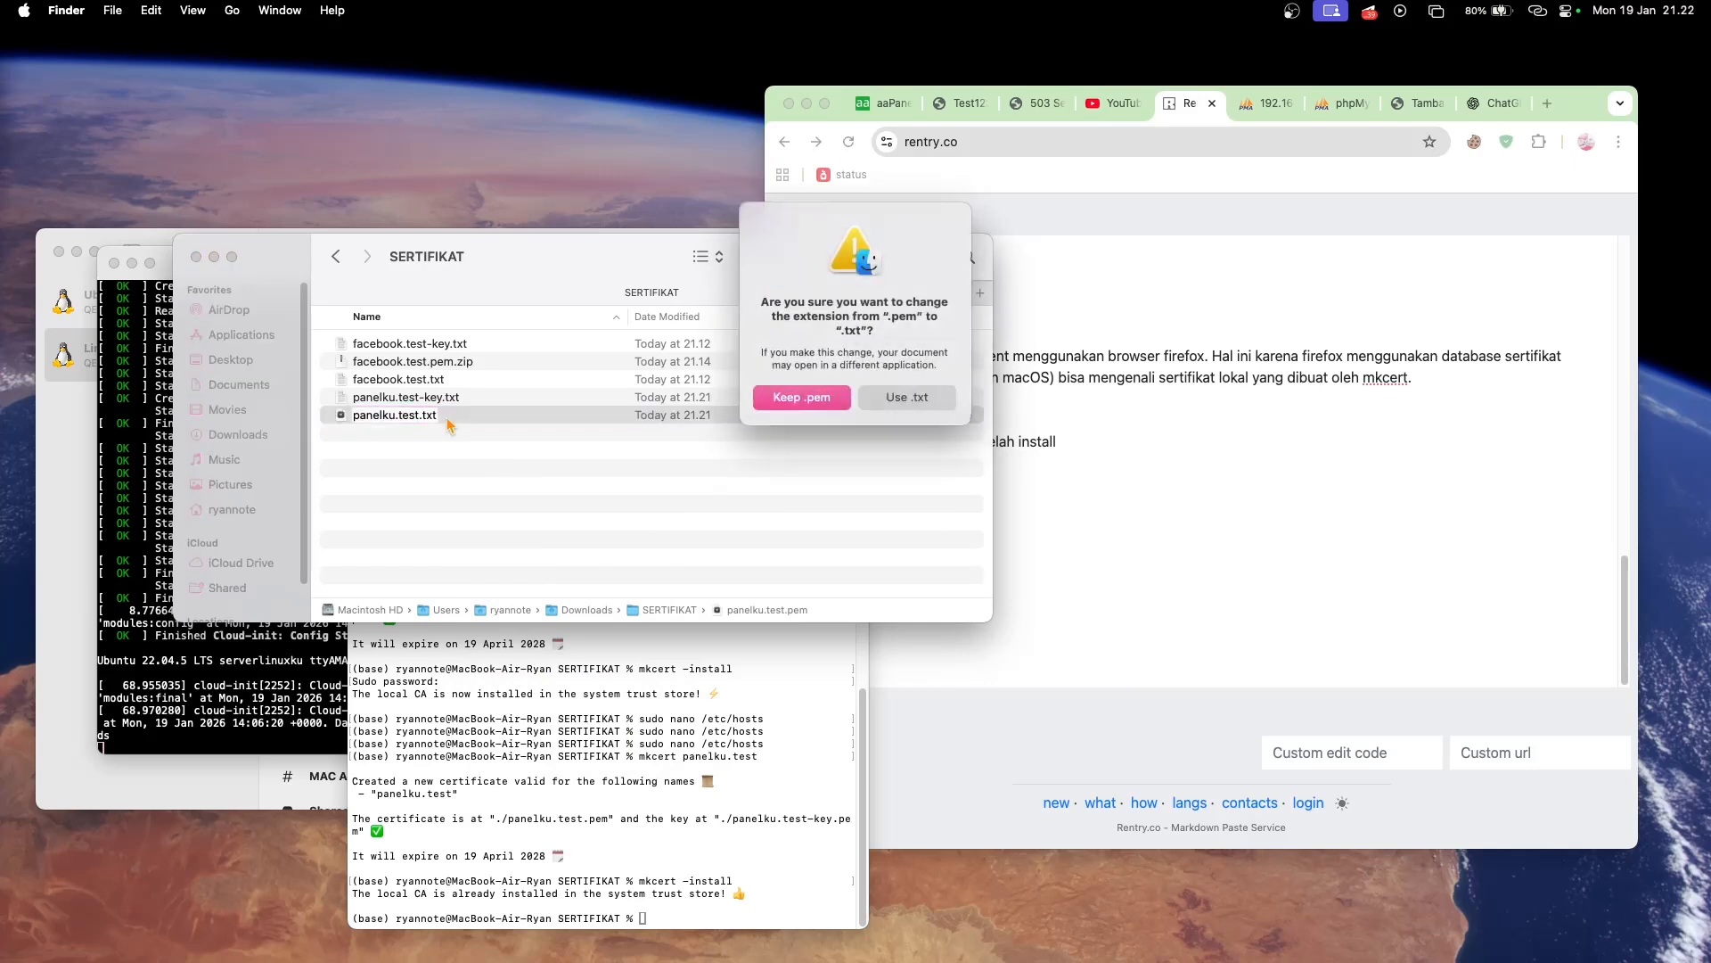
left_click(909, 399)
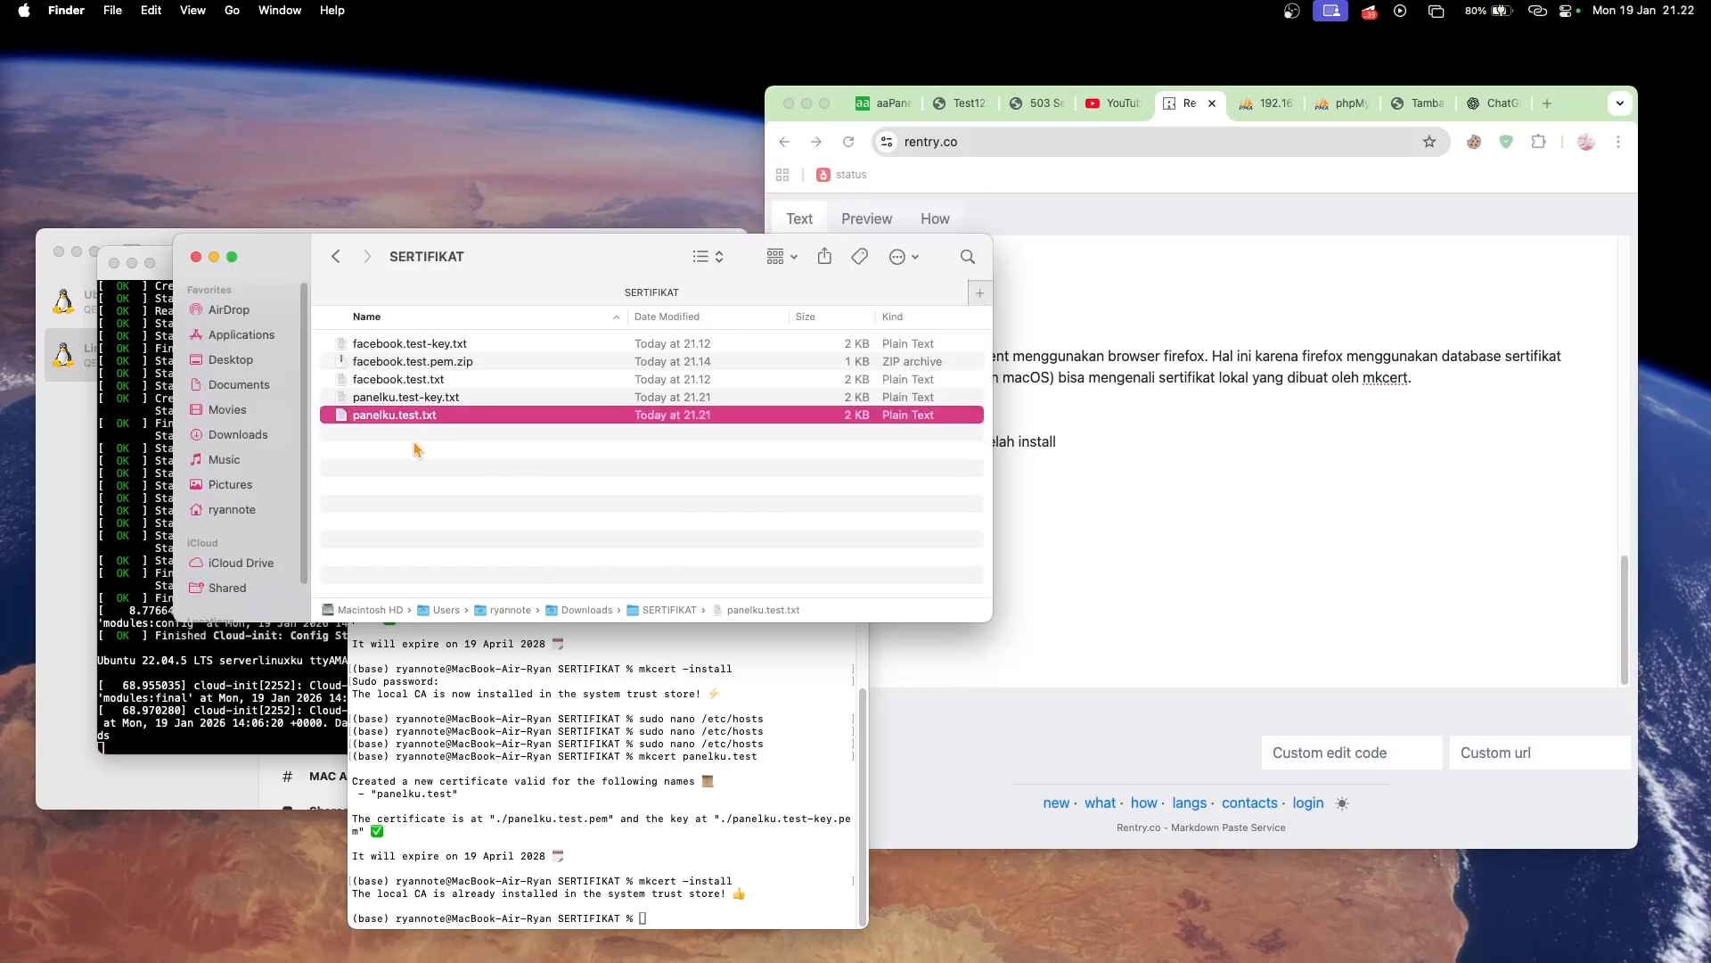
- Copy the full private key from panelku.test-key.txt and open the Panel SSL certificate for modification in aaPanel's settings
double_click(442, 397)
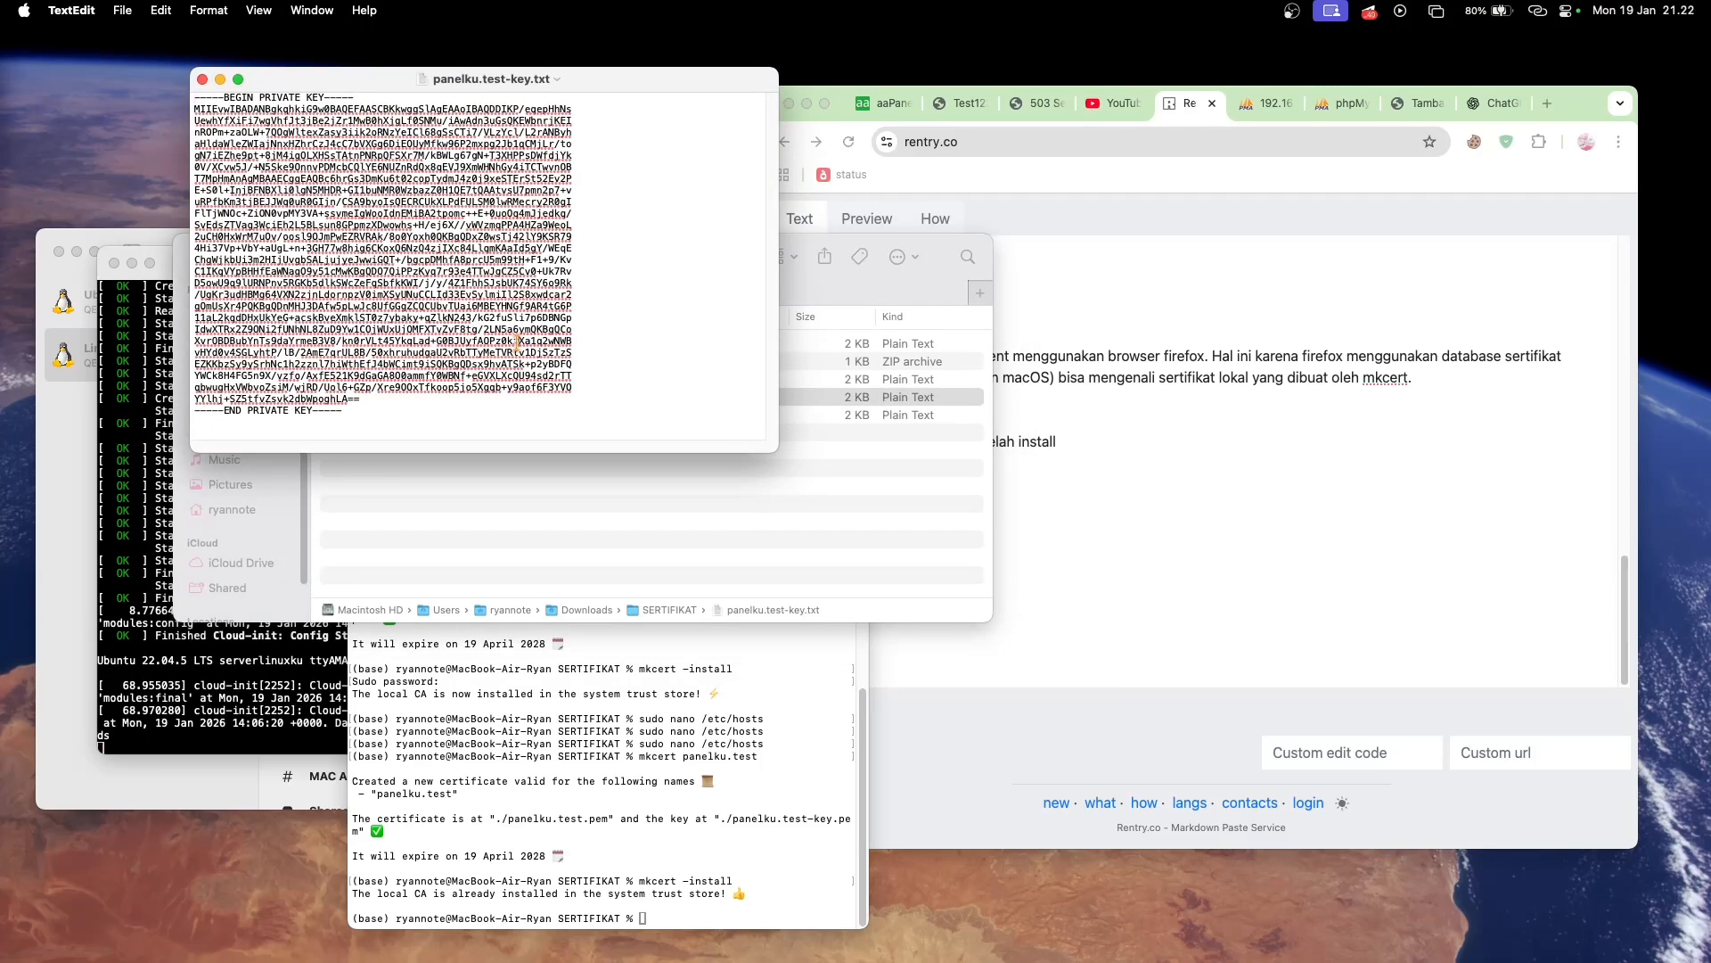
key("super+a")
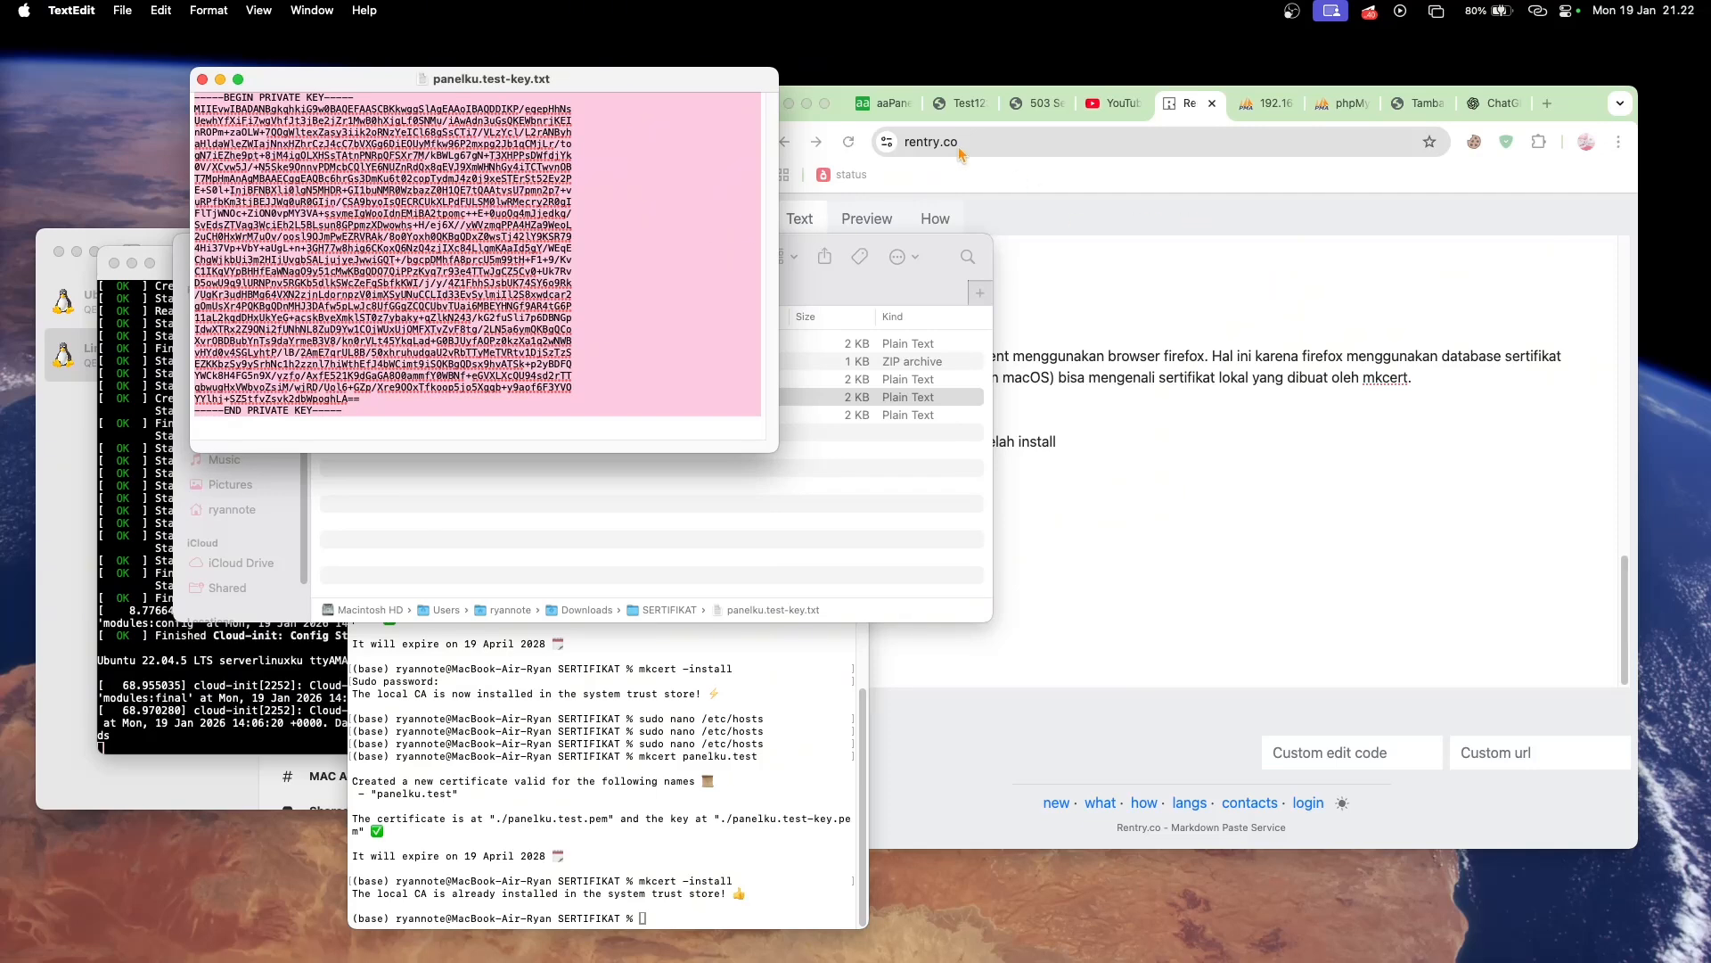
left_click(887, 111)
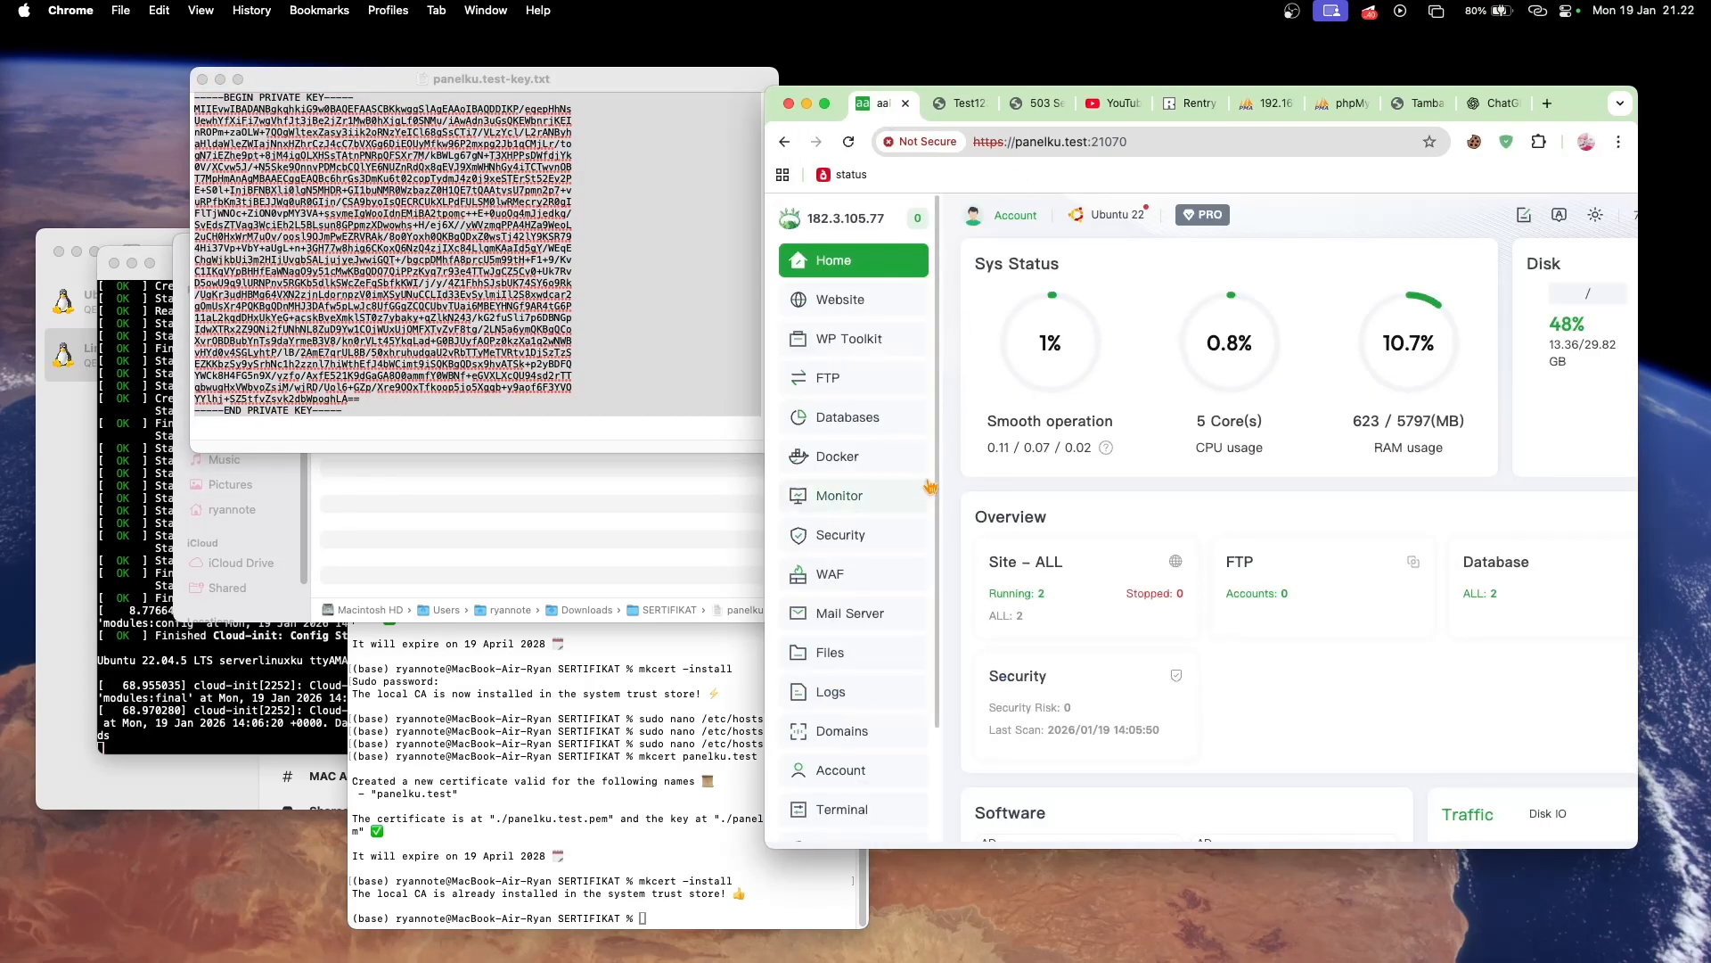
scroll(929, 486, "down", 3)
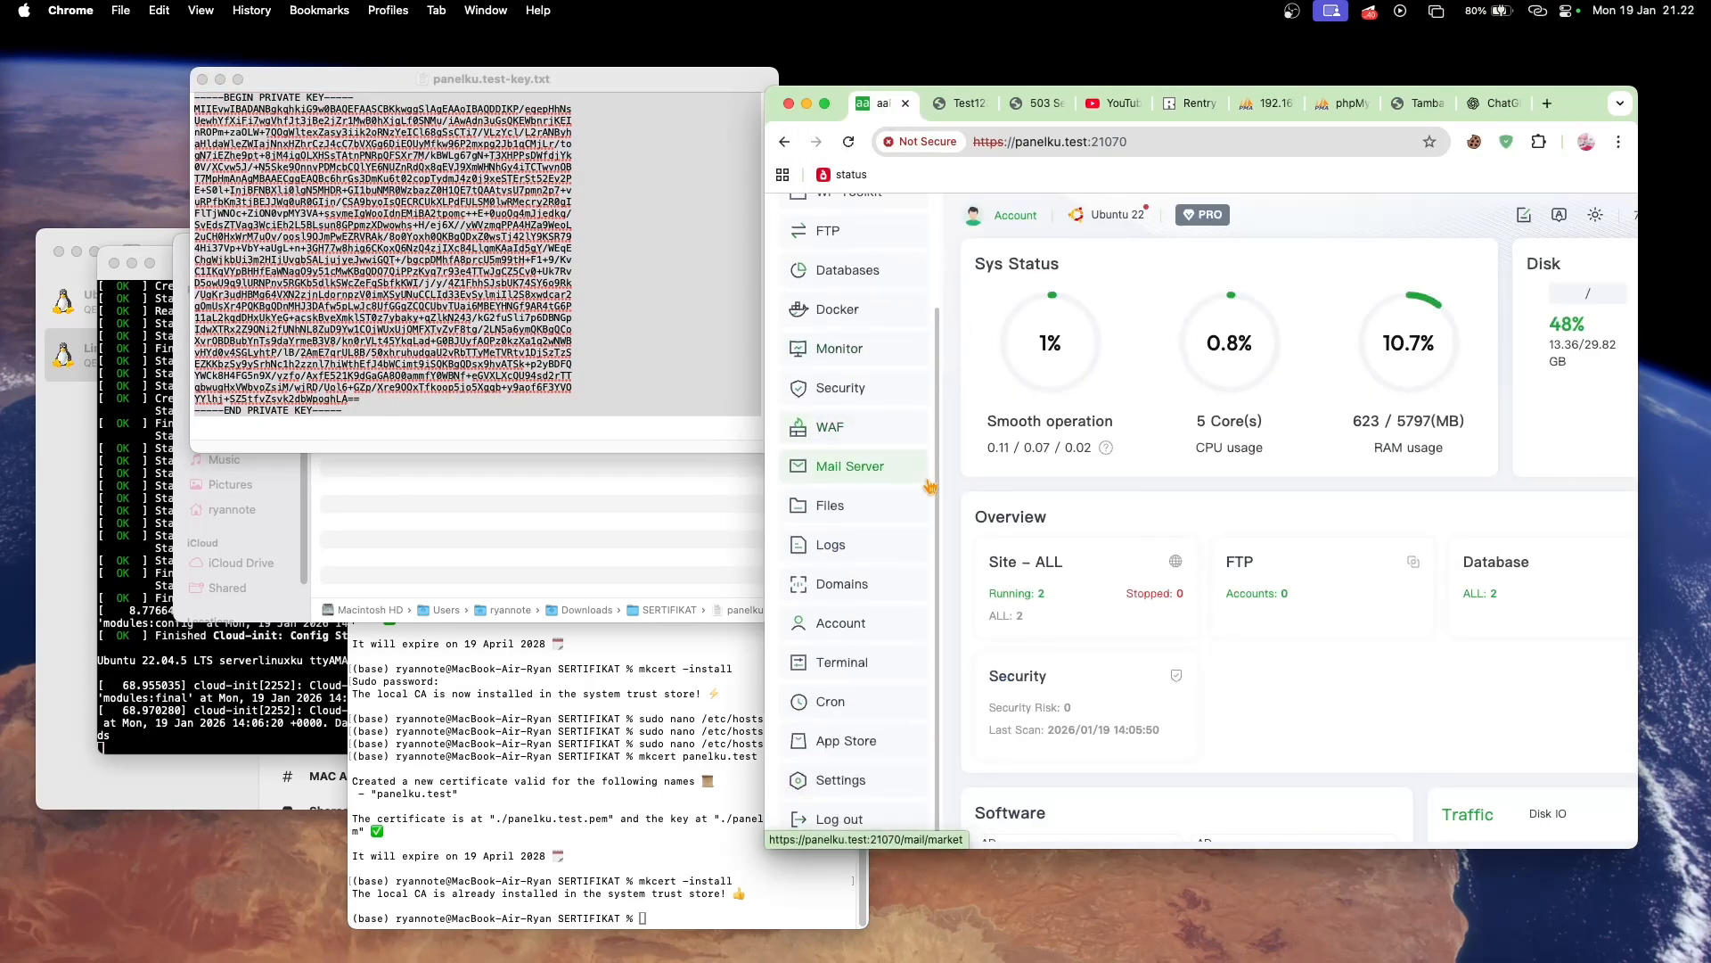
left_click(850, 781)
scroll(1188, 486, "down", 5)
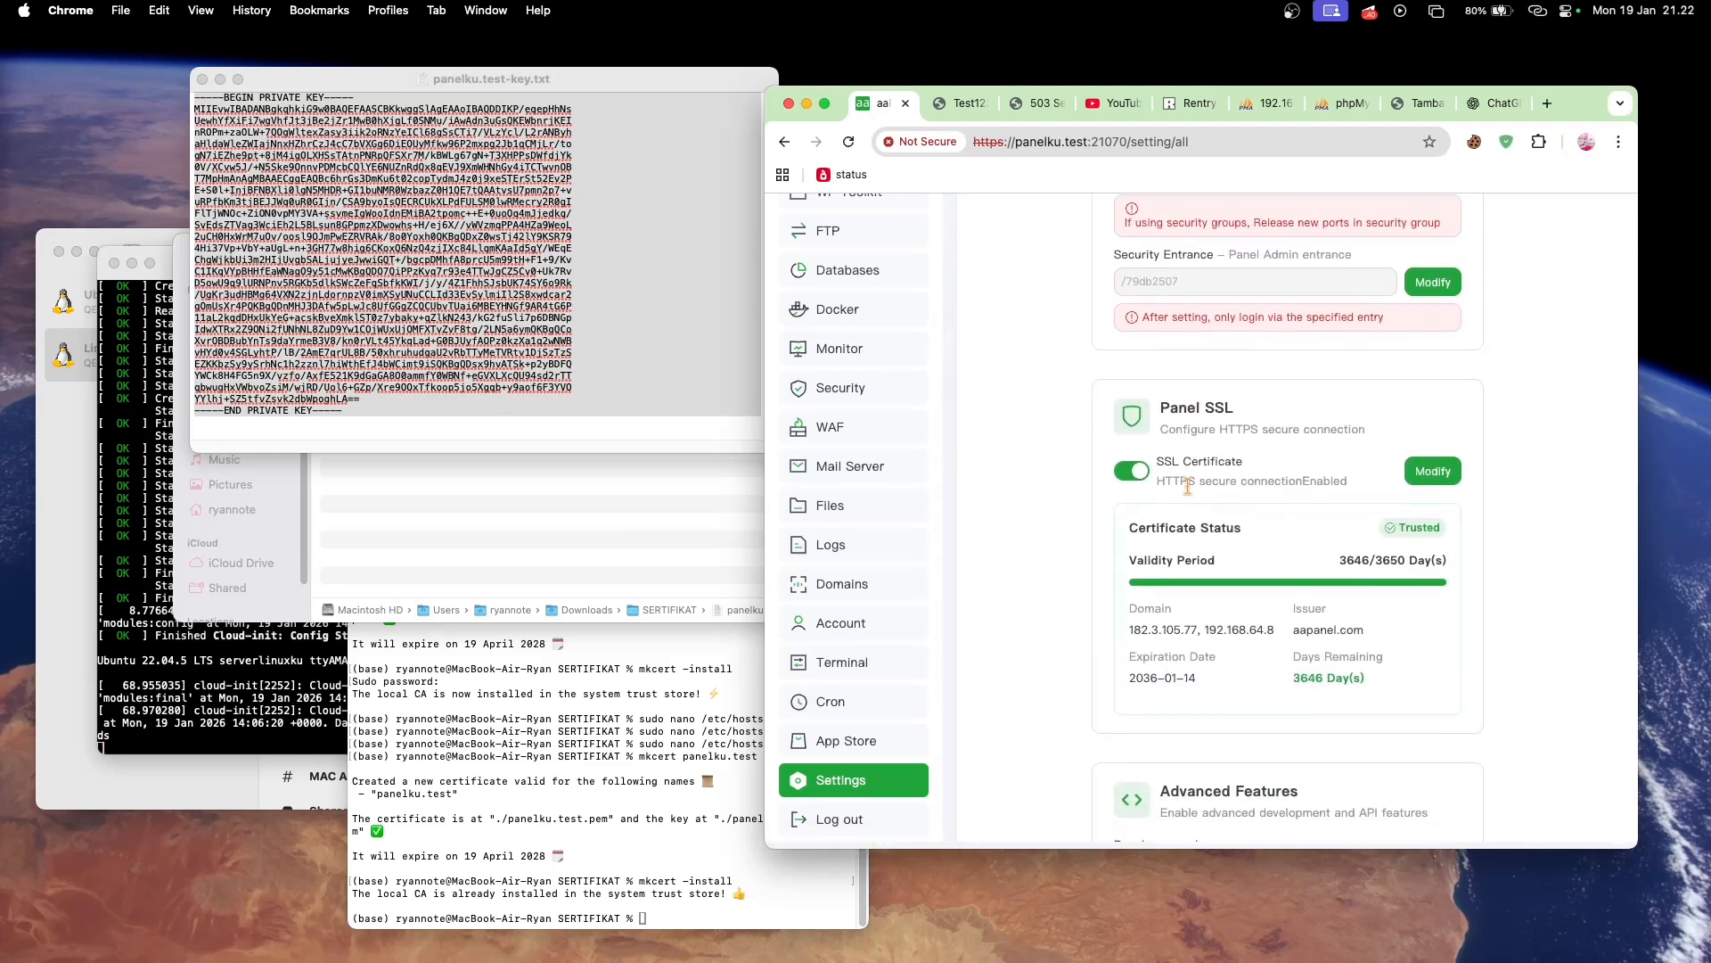
left_click(1434, 471)
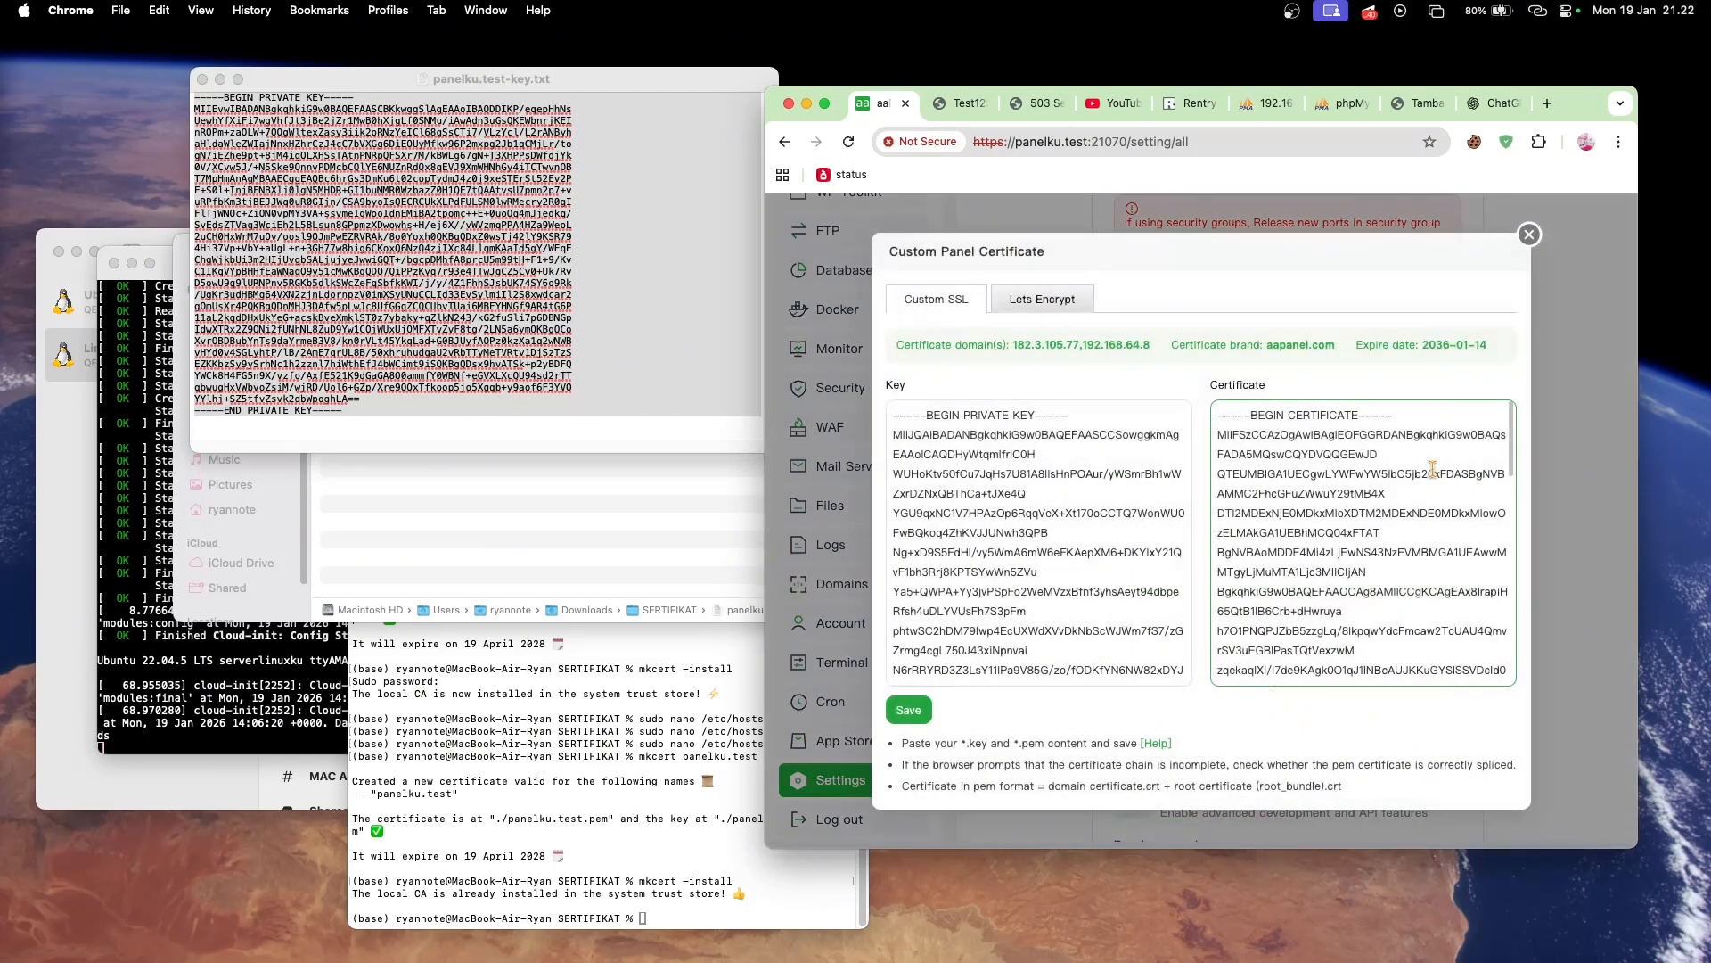
- Replace the entire Key content of the custom panel certificate with the copied private key
left_click(1001, 461)
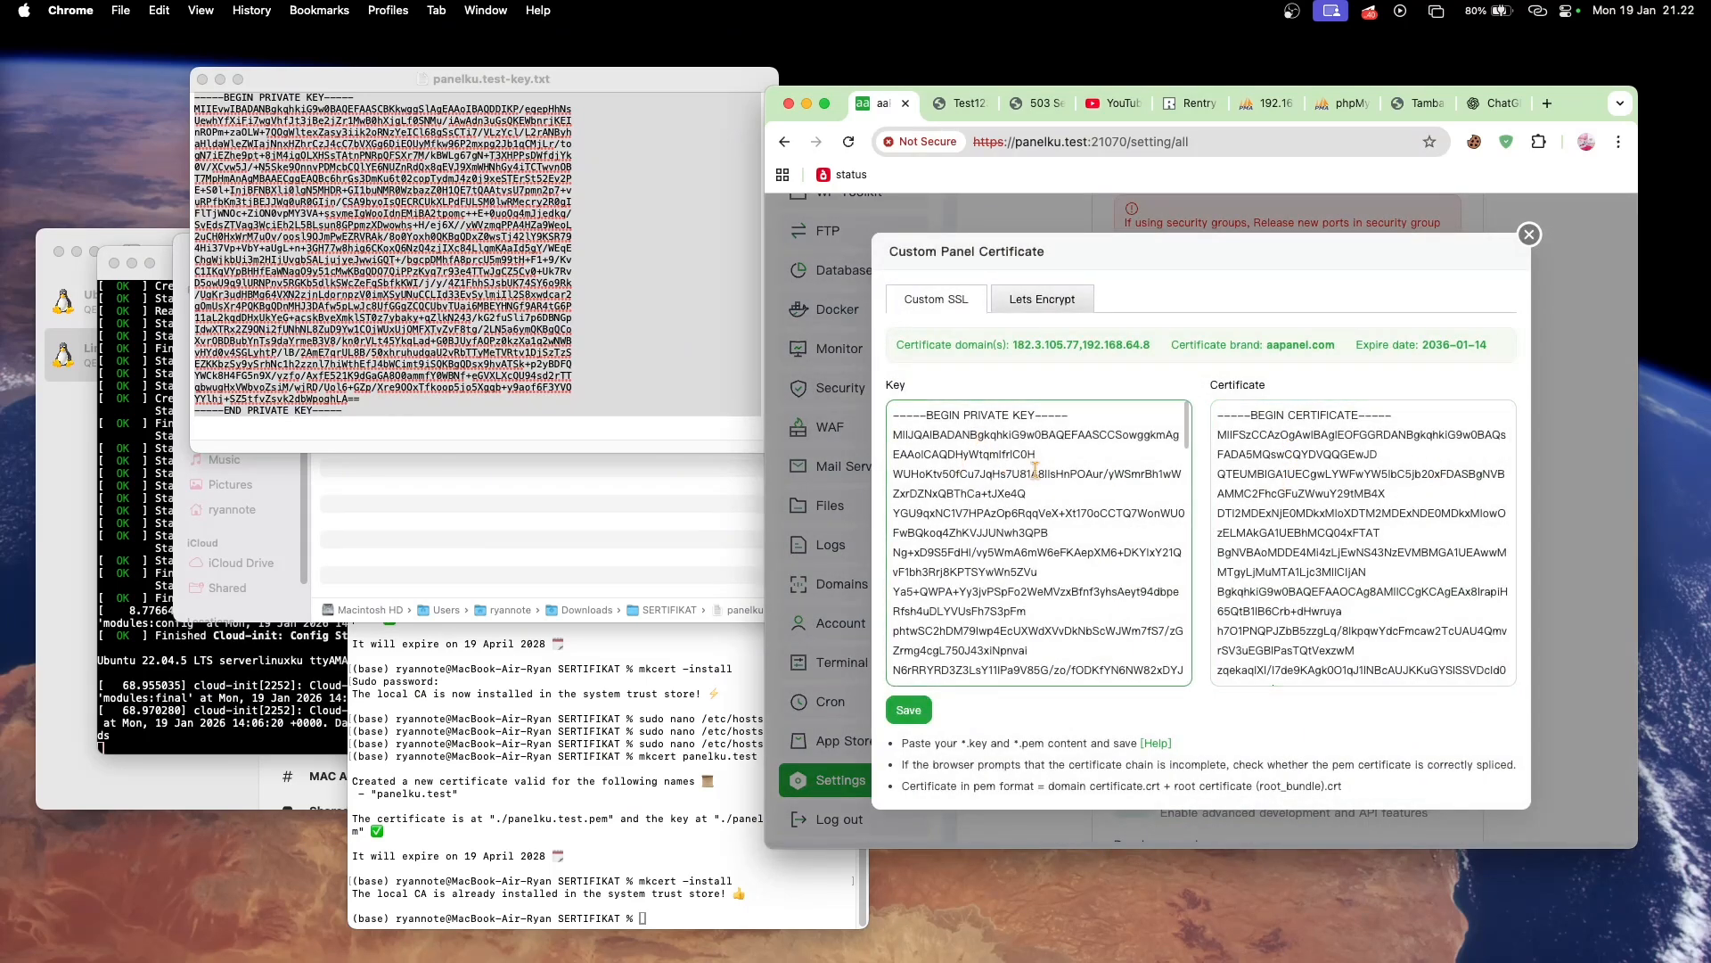
left_click(1213, 499)
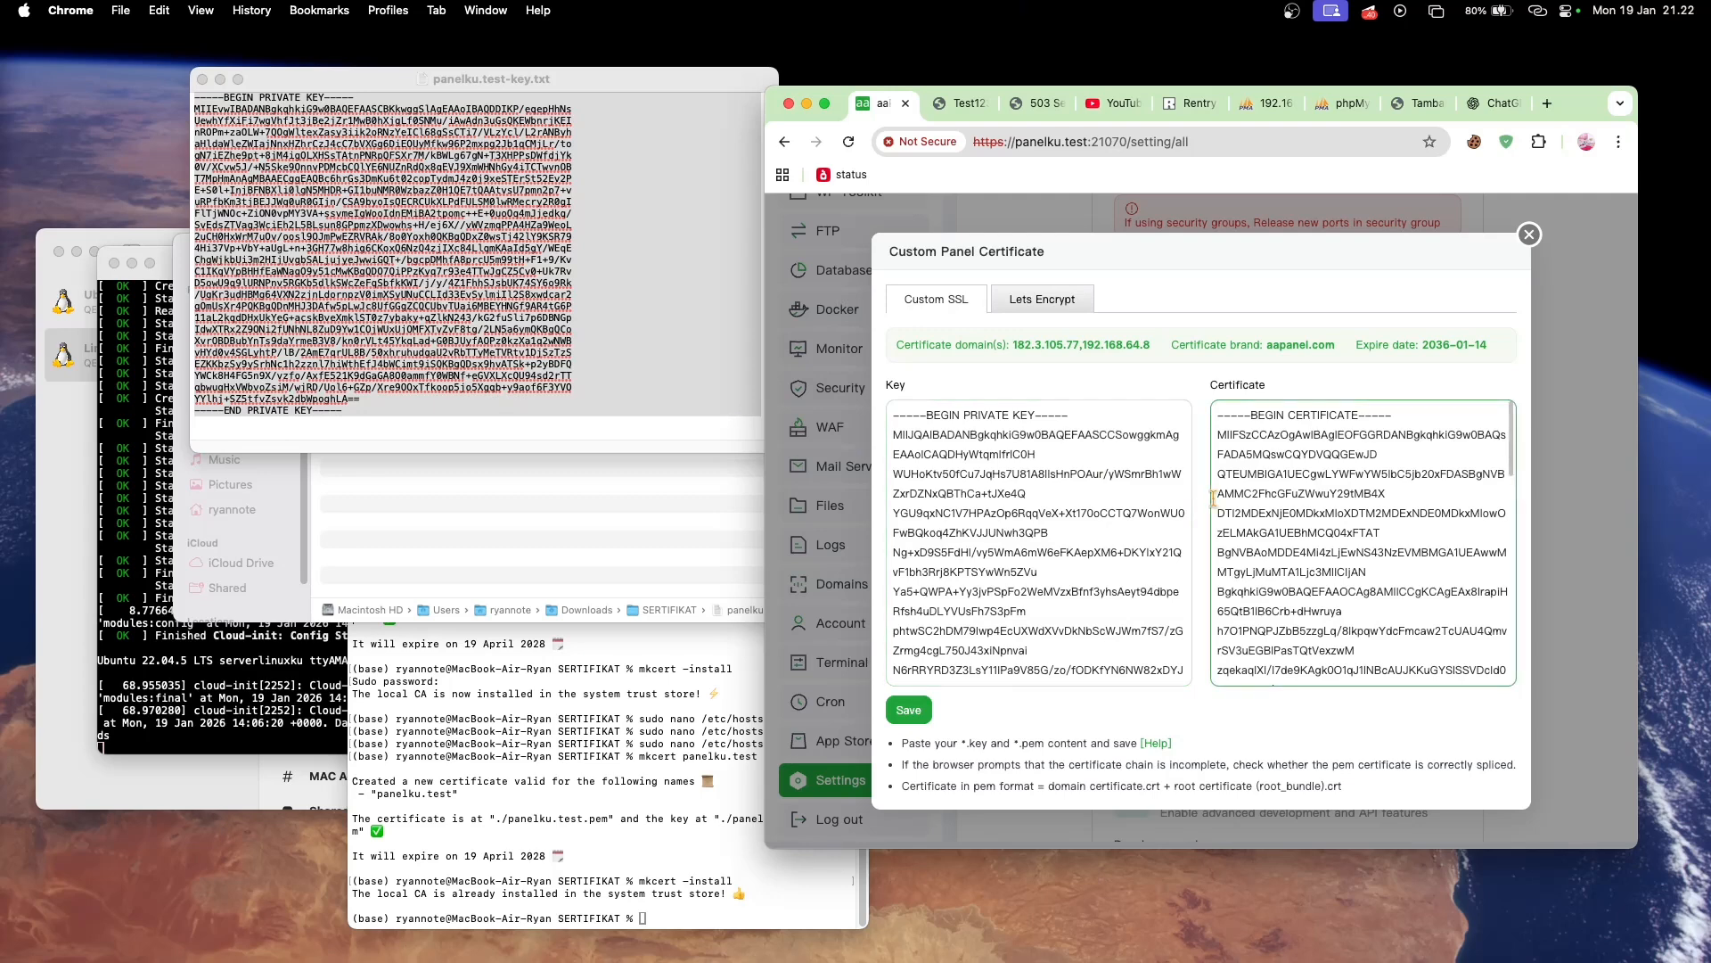
left_click(1136, 491)
key("super+a")
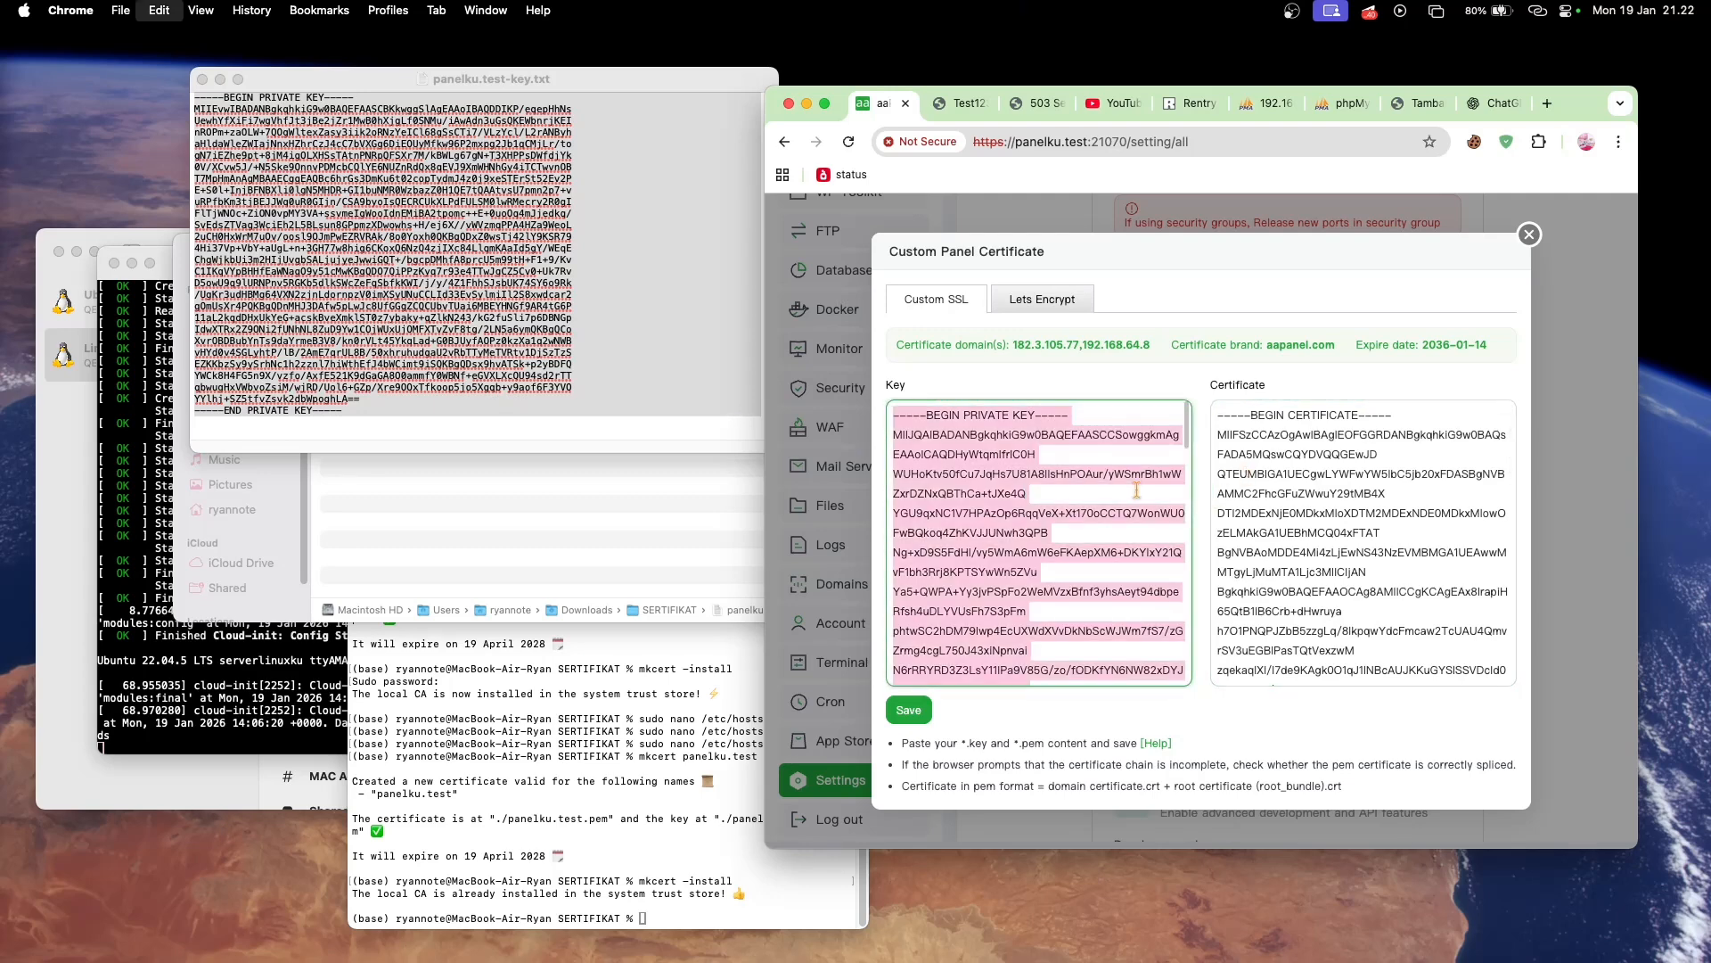
key("super+v")
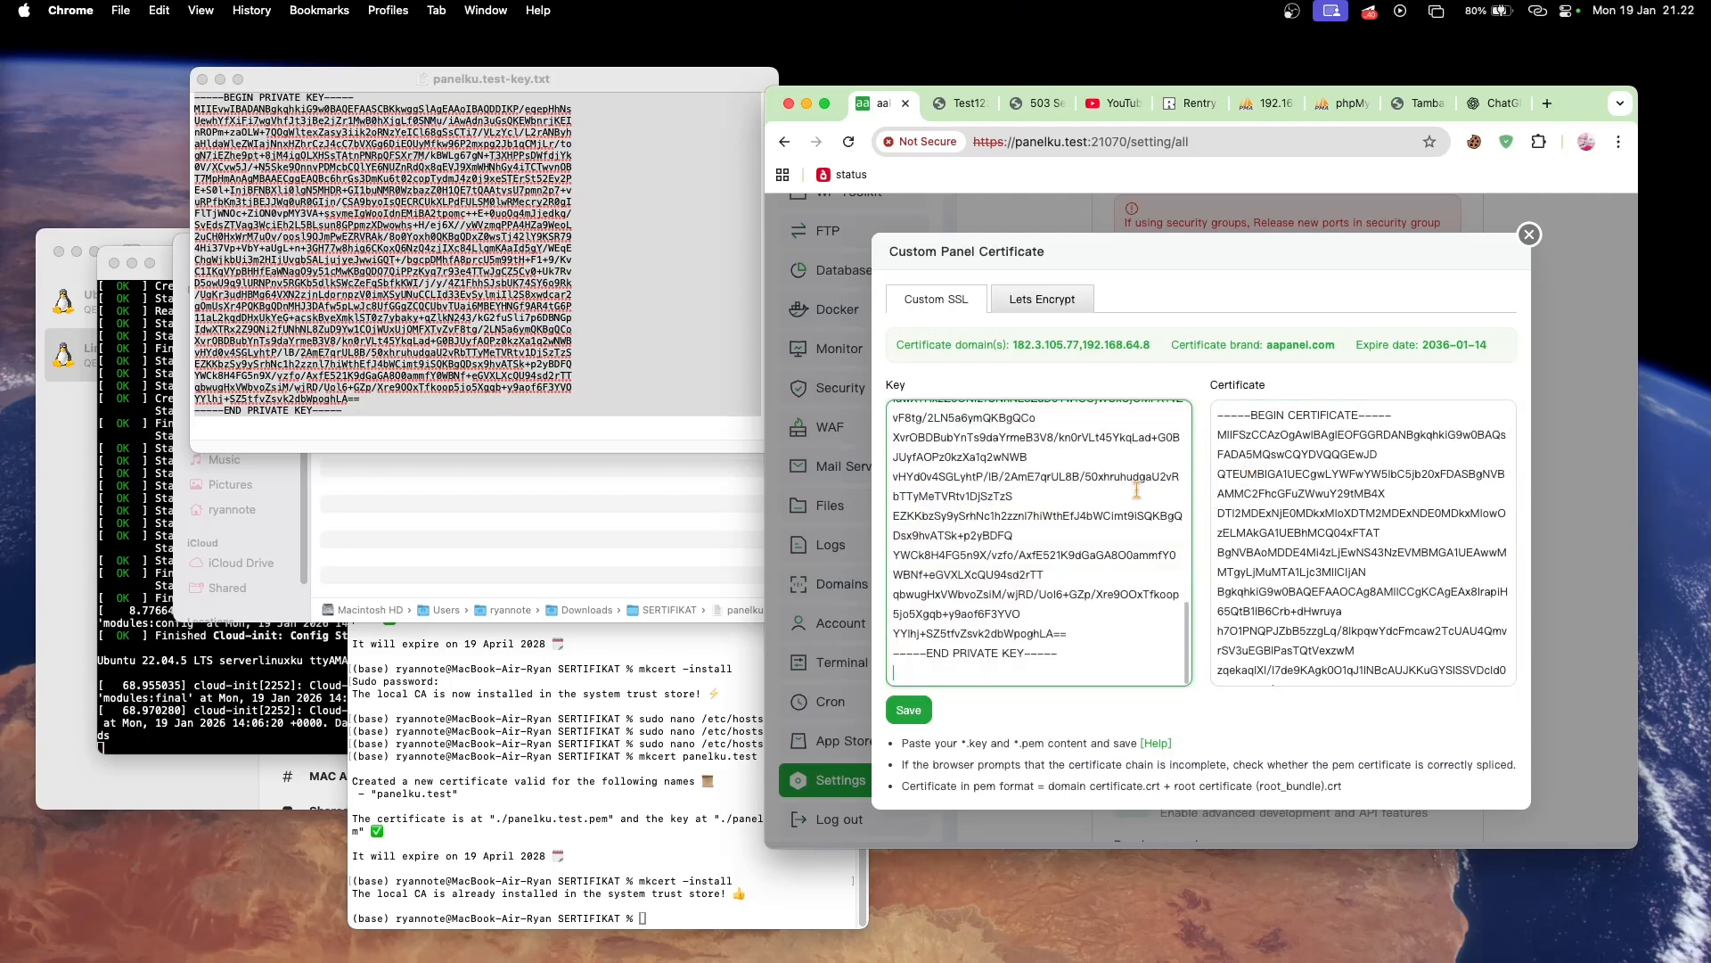
- Replace the panel's Certificate content with the full text of panelku.test.txt and save the custom SSL
left_click(505, 459)
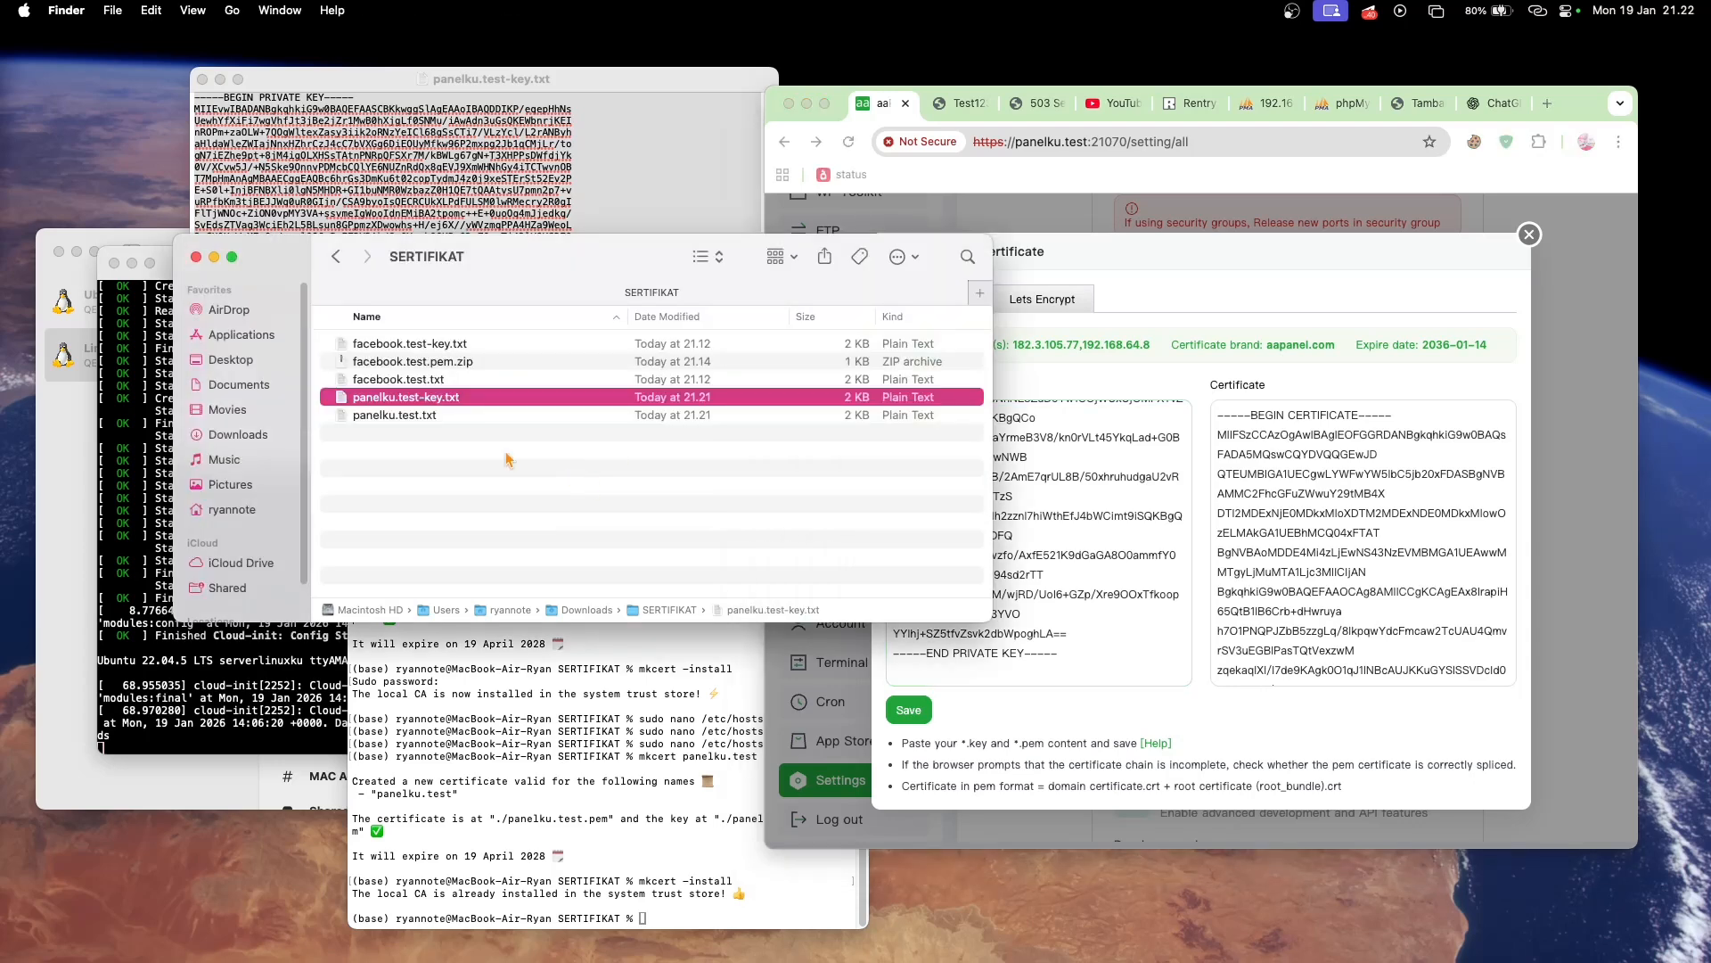
double_click(436, 416)
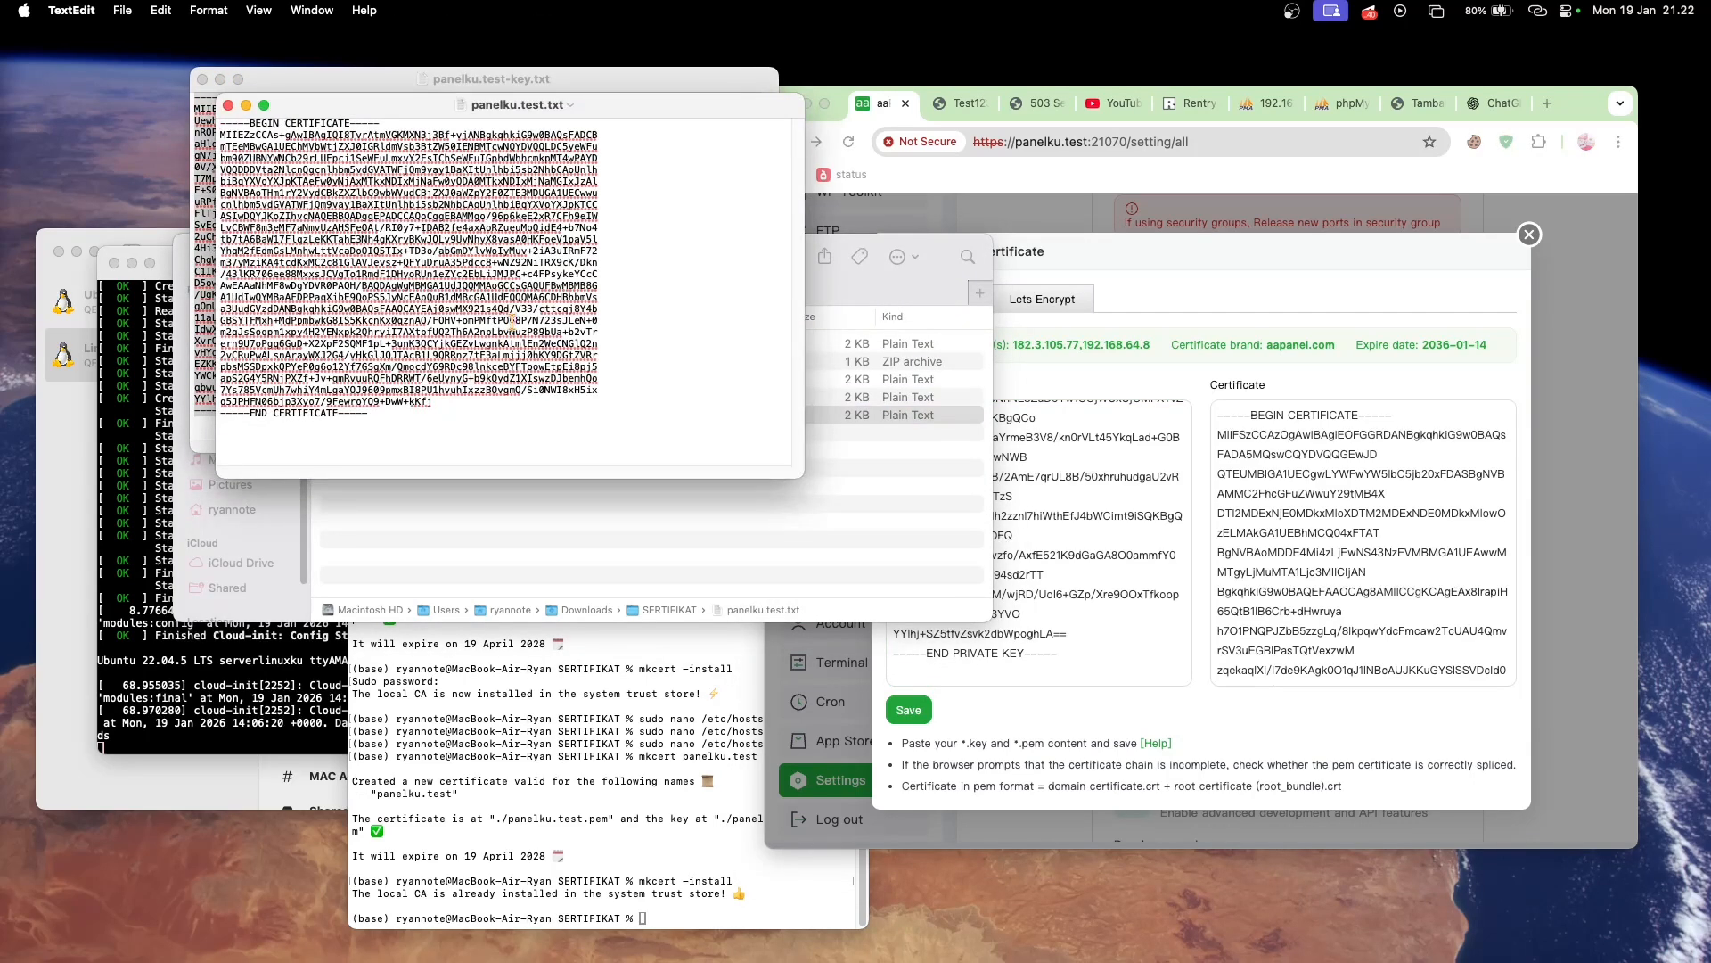
key("cmd+a")
key("cmd+c")
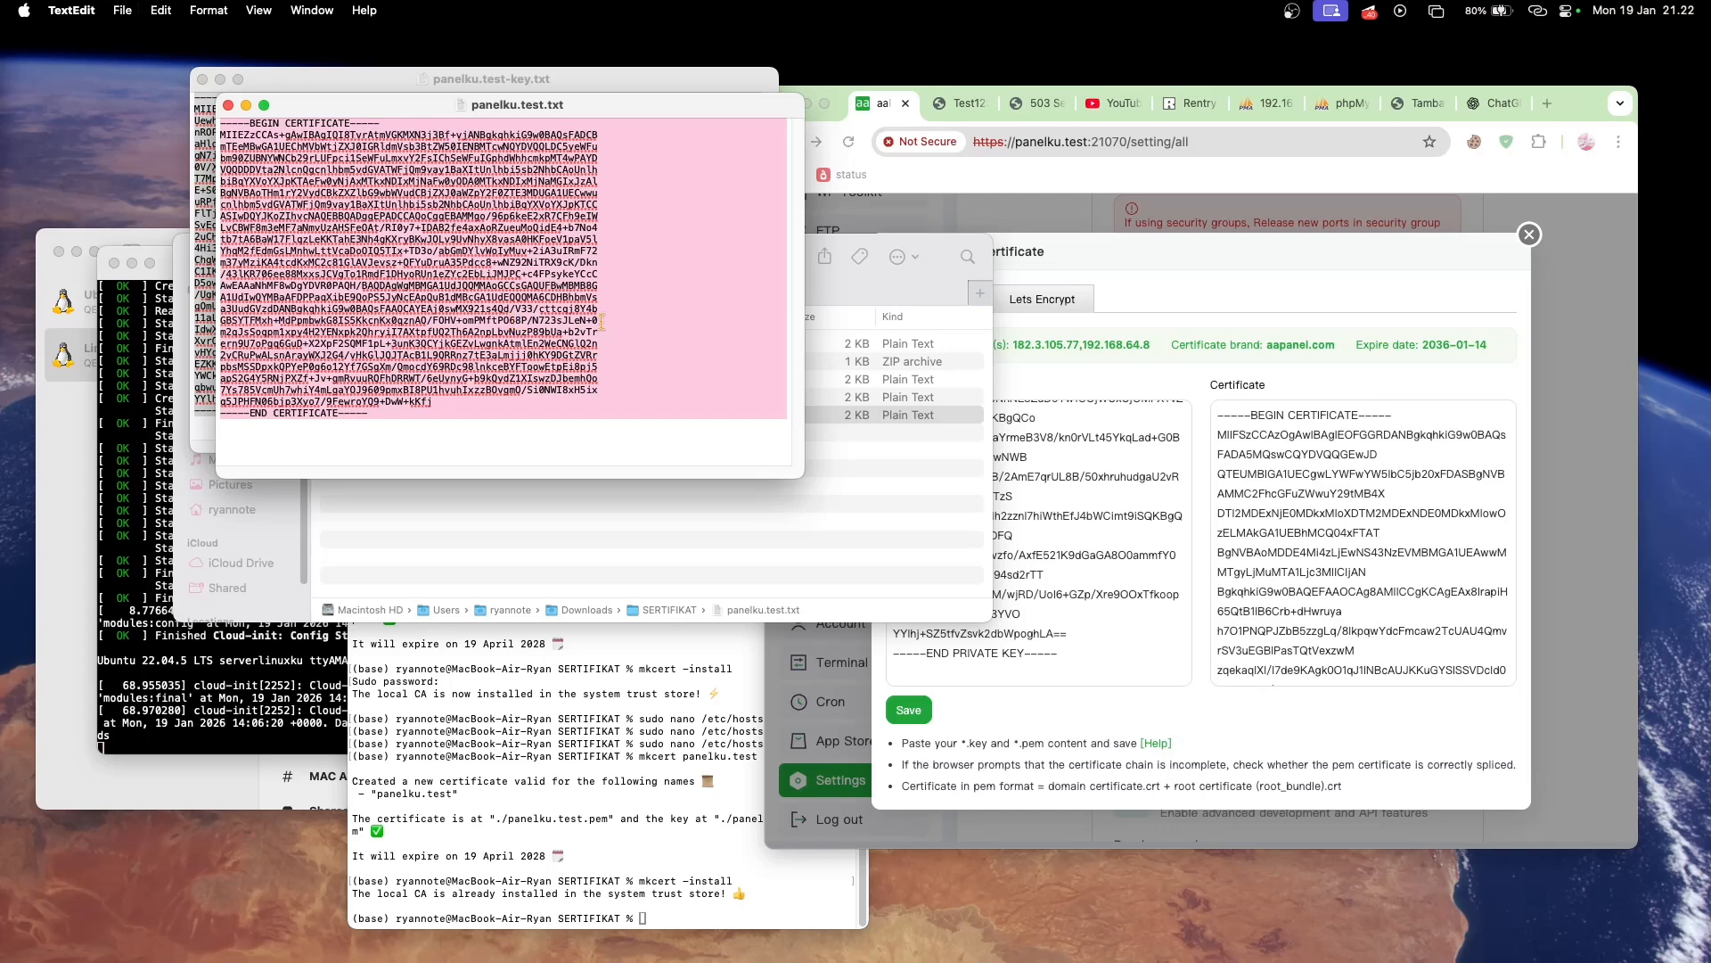
left_click(1316, 465)
key("cmd+a")
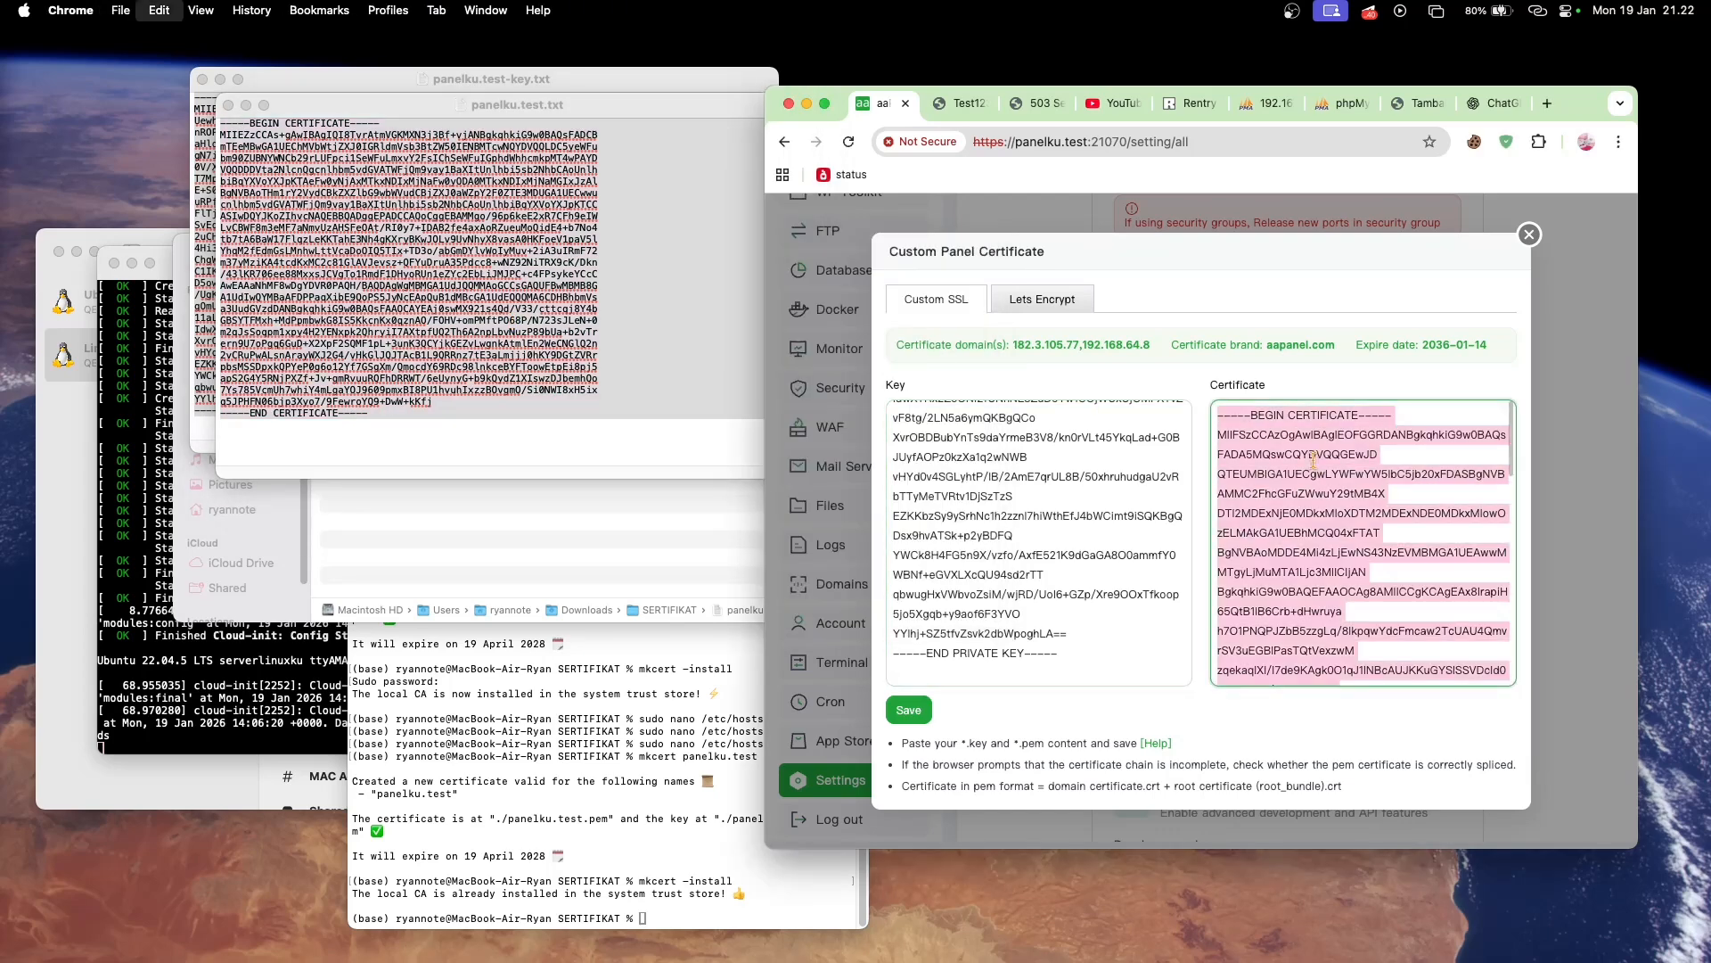
key("cmd+v")
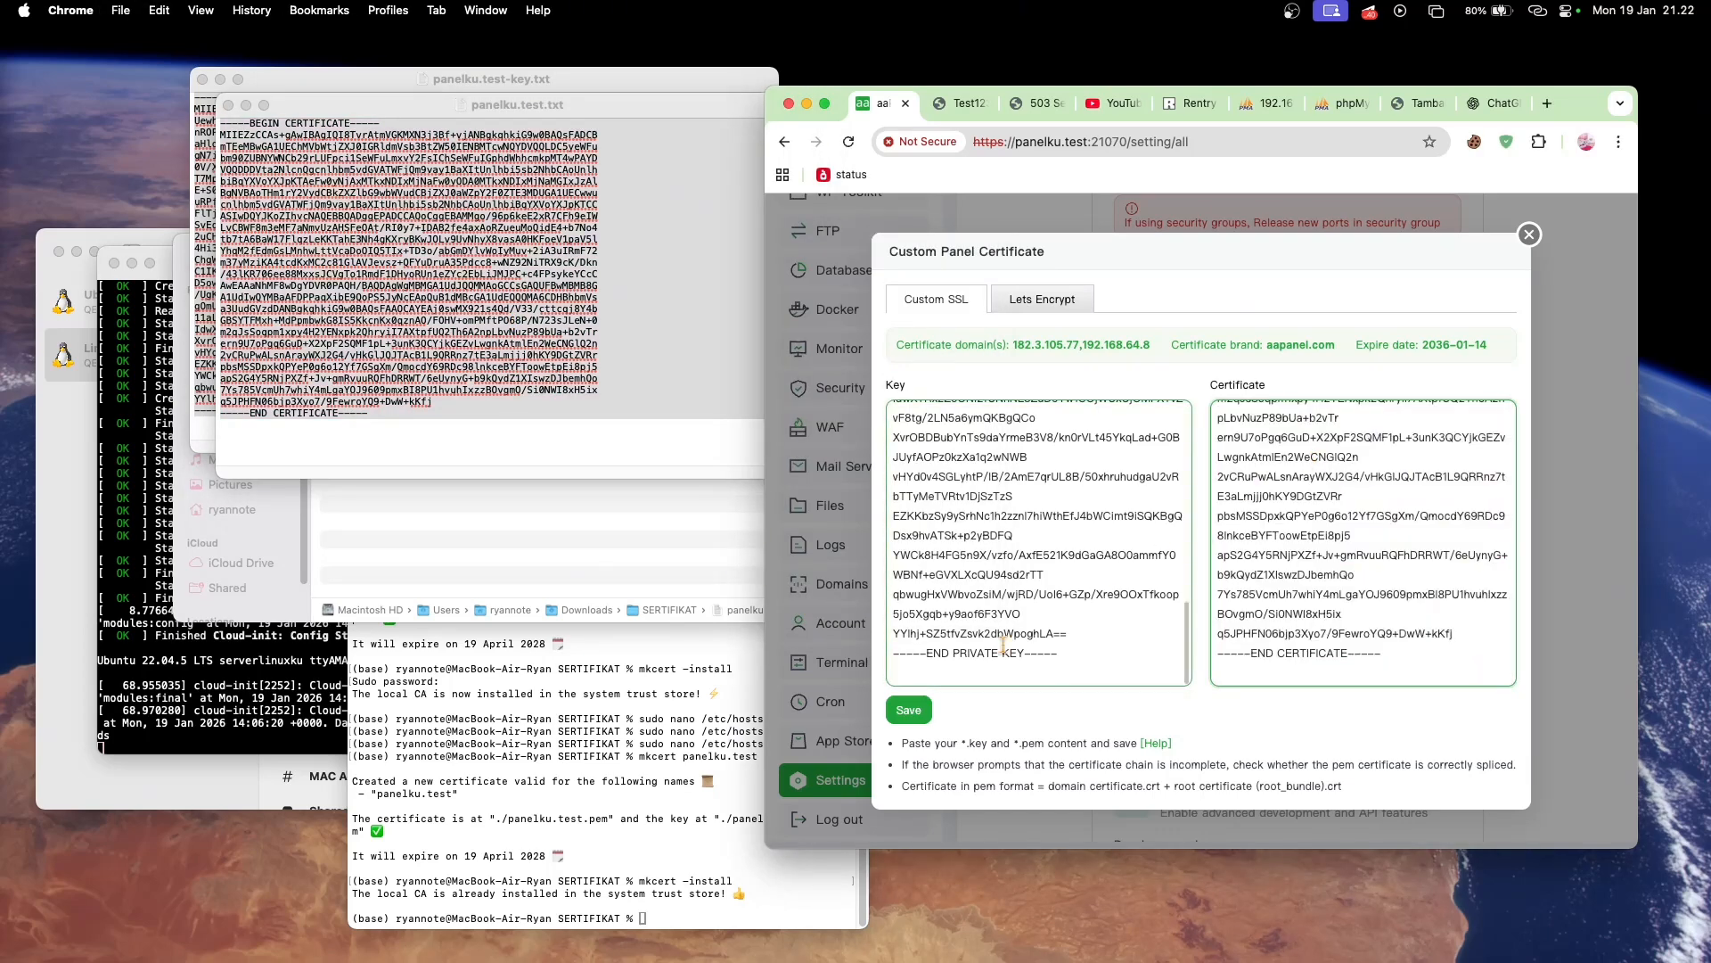
left_click(916, 711)
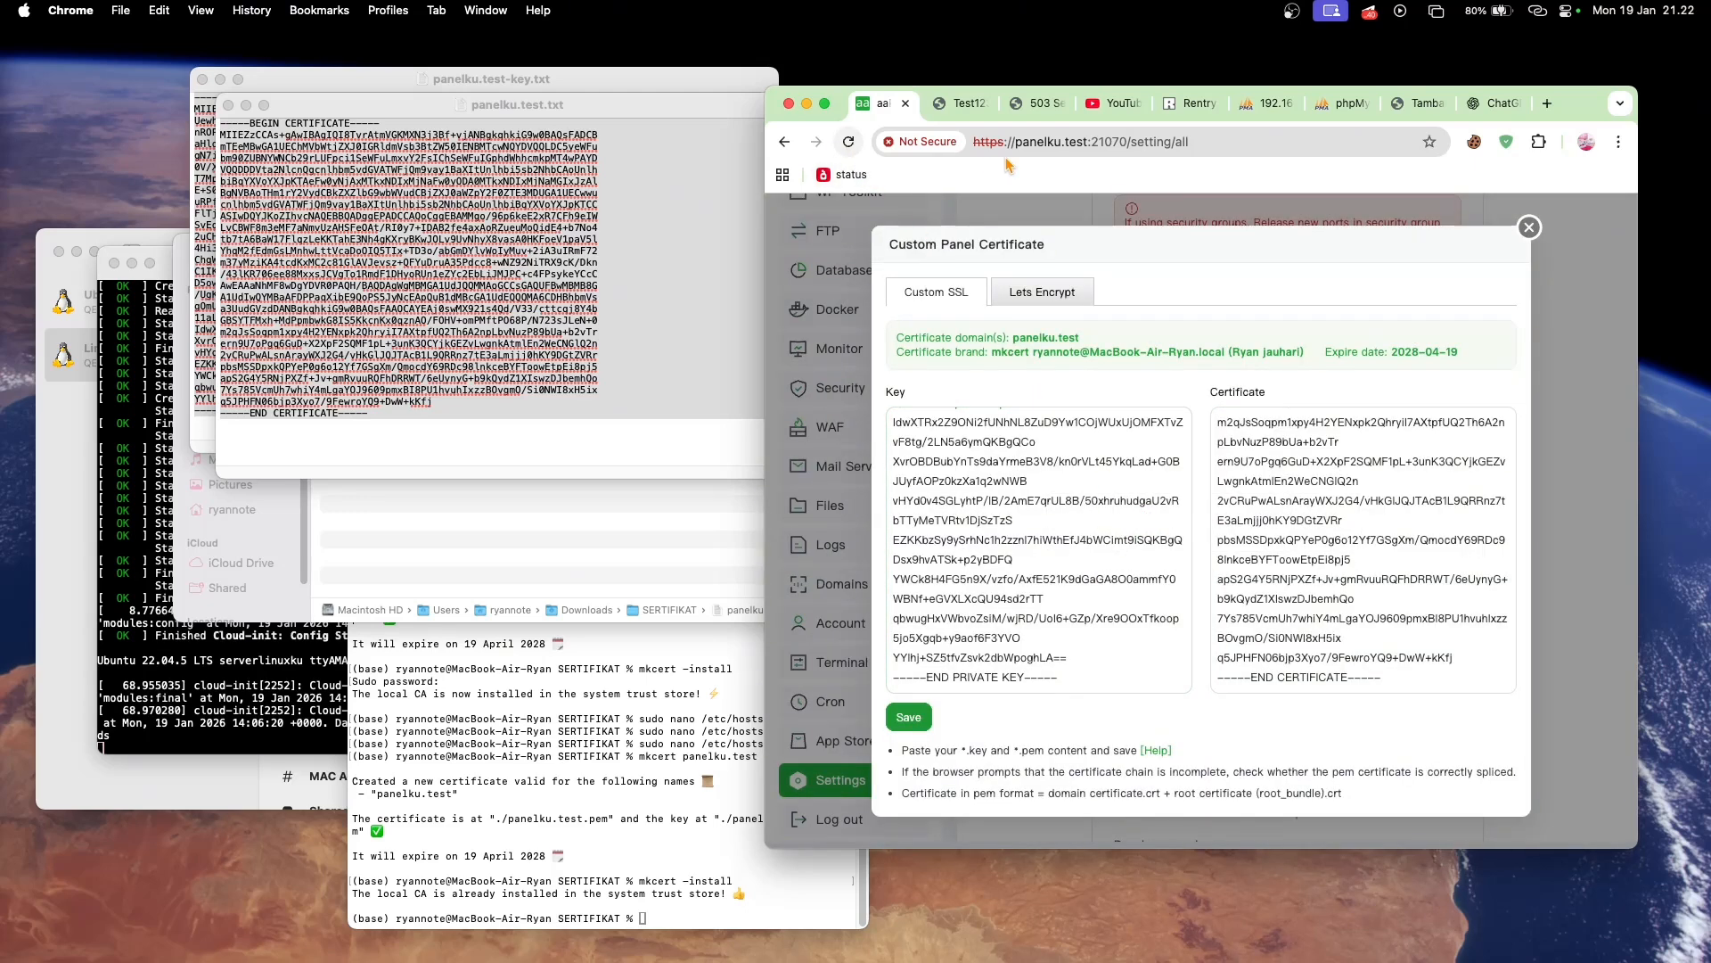
- Reload the panel at panelku.test, view its certificate details in the browser and go to the panel's Home page
left_click(849, 141)
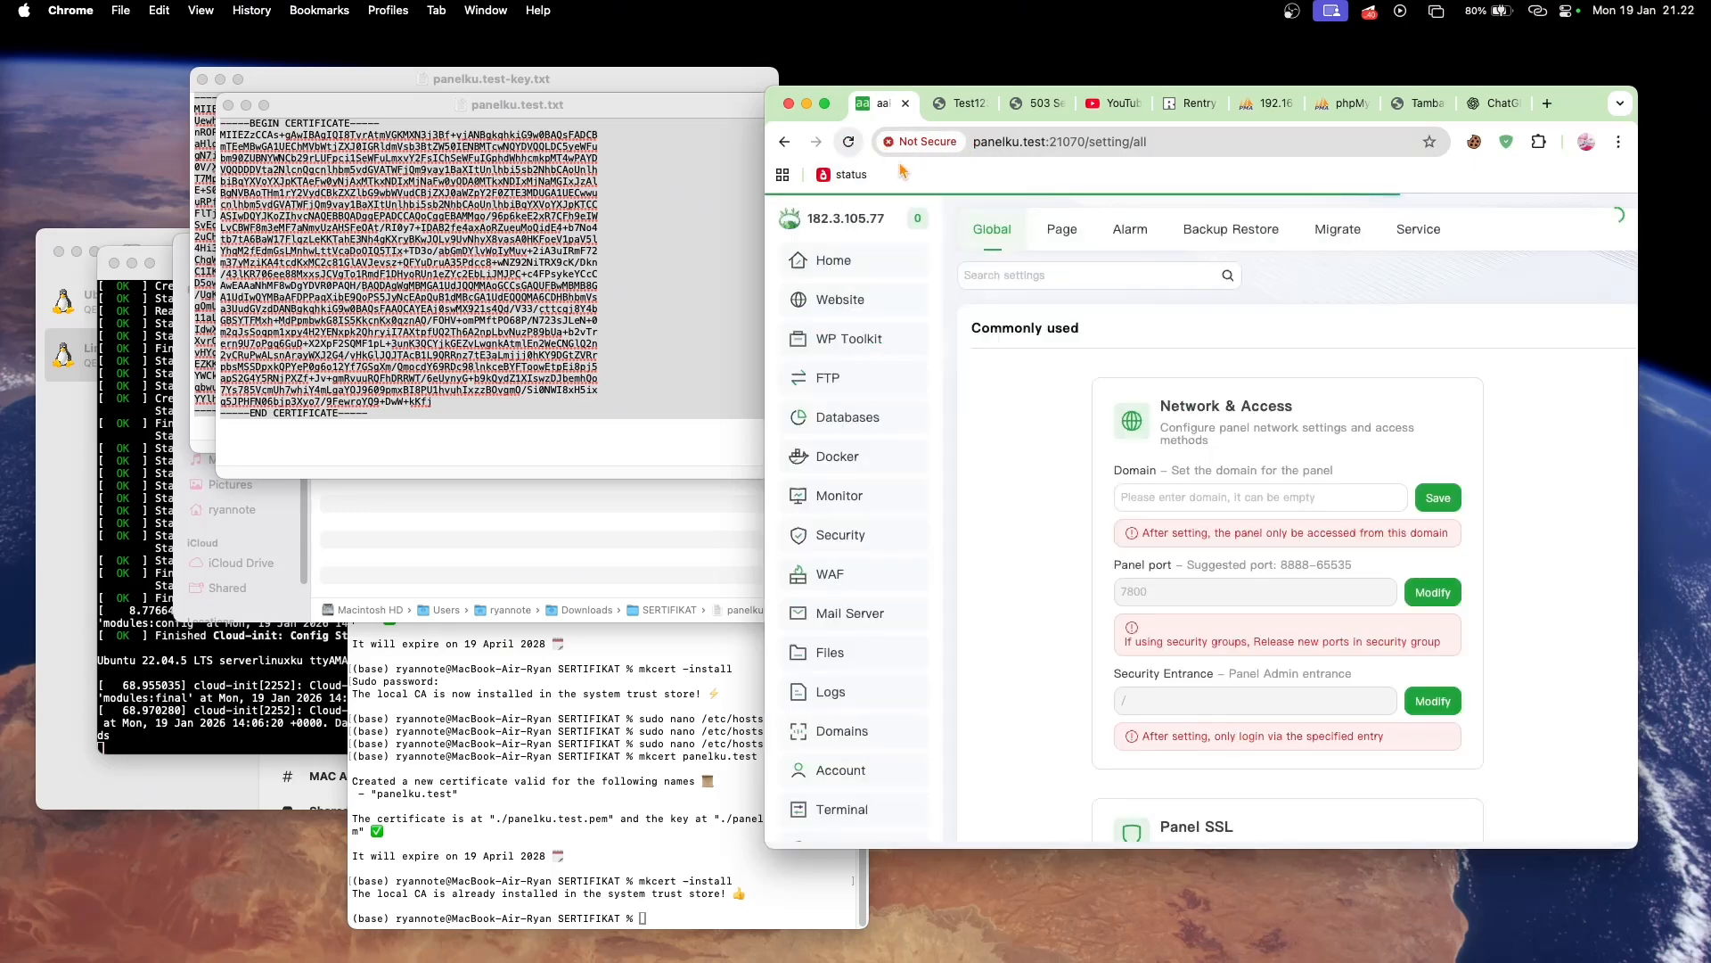
left_click(936, 143)
left_click(965, 346)
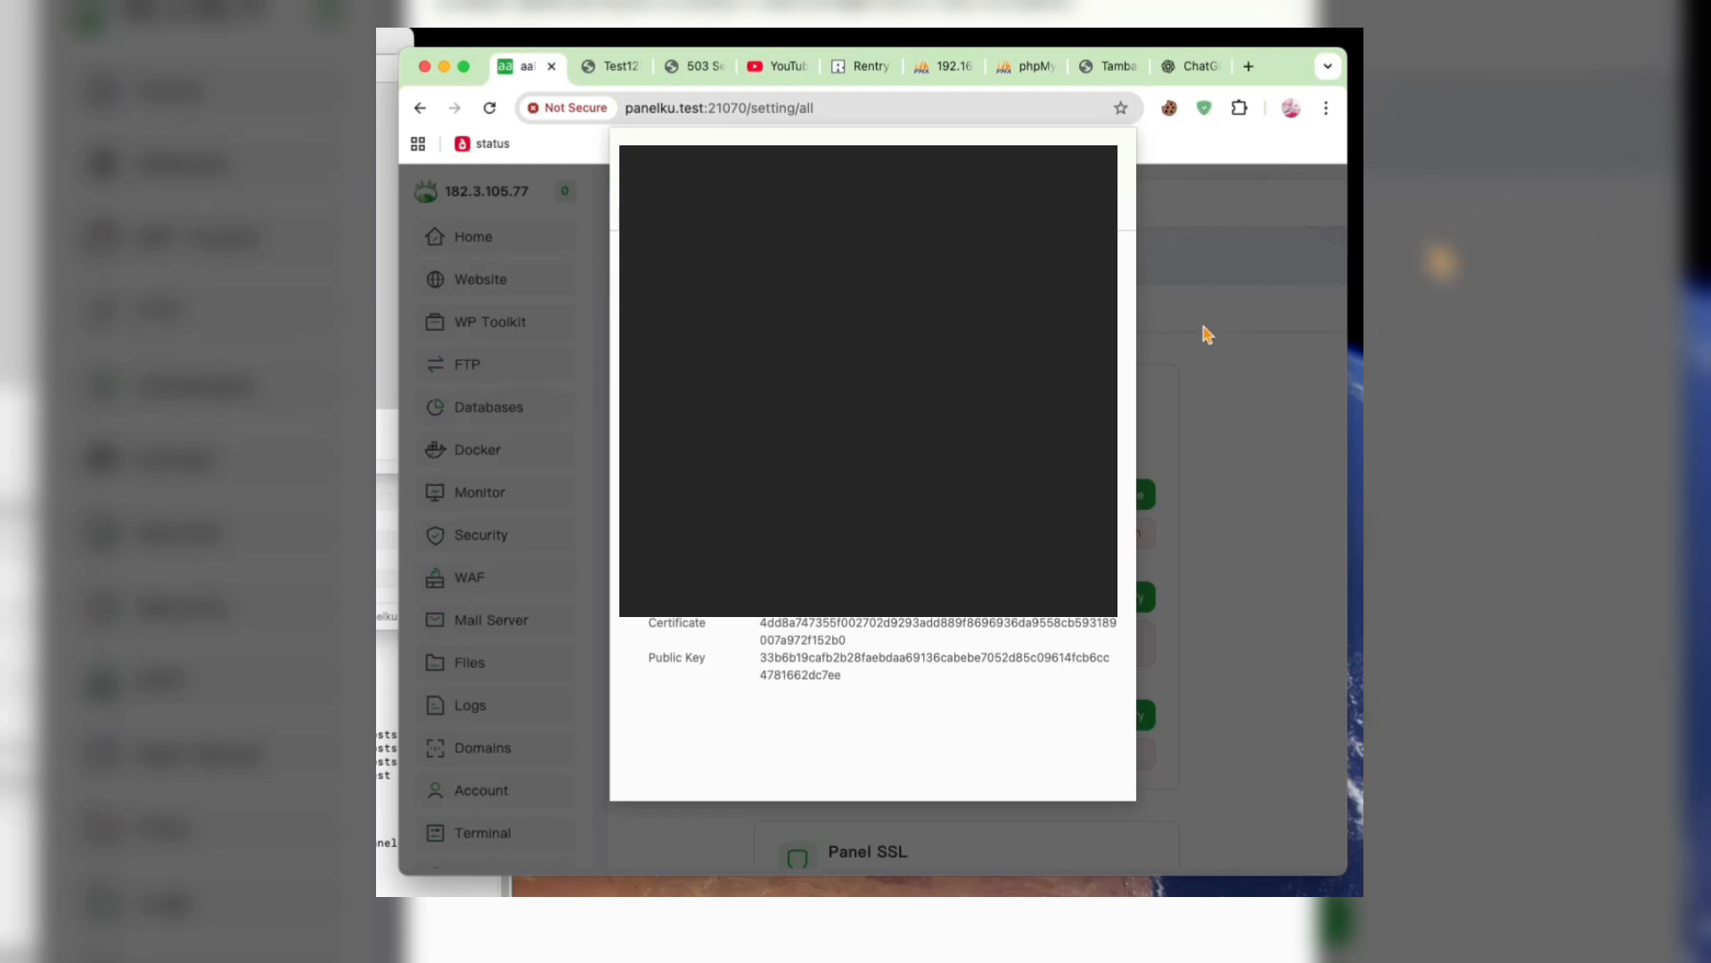
left_click(1102, 157)
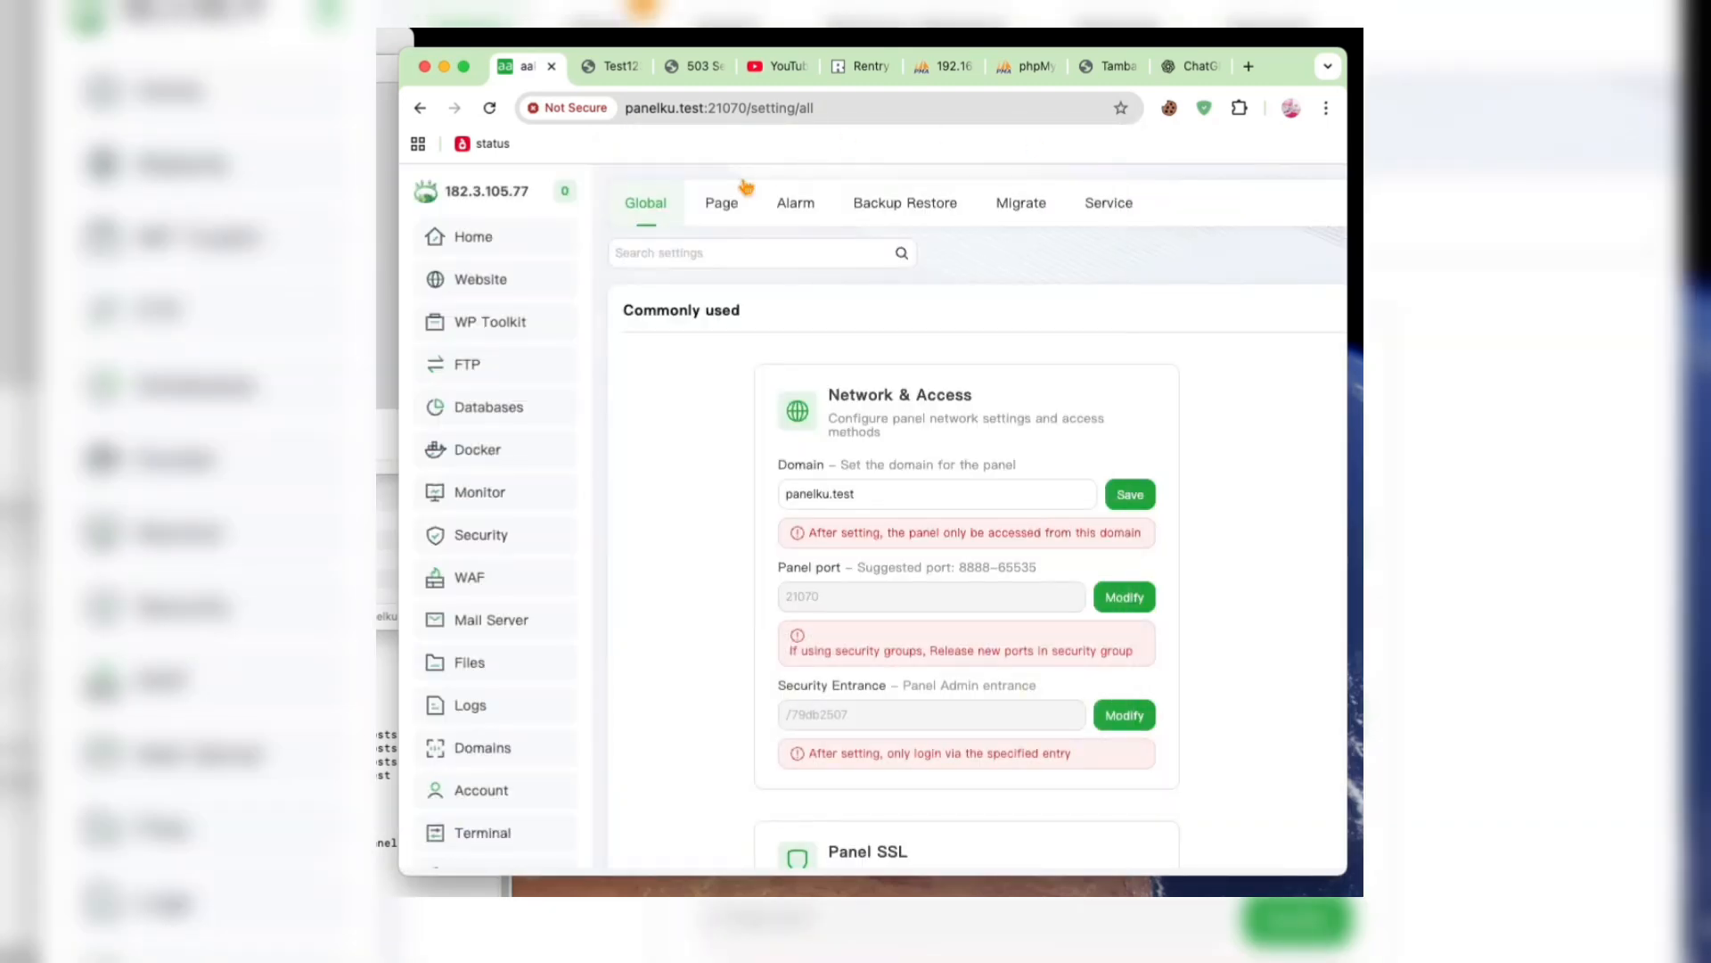
left_click(517, 256)
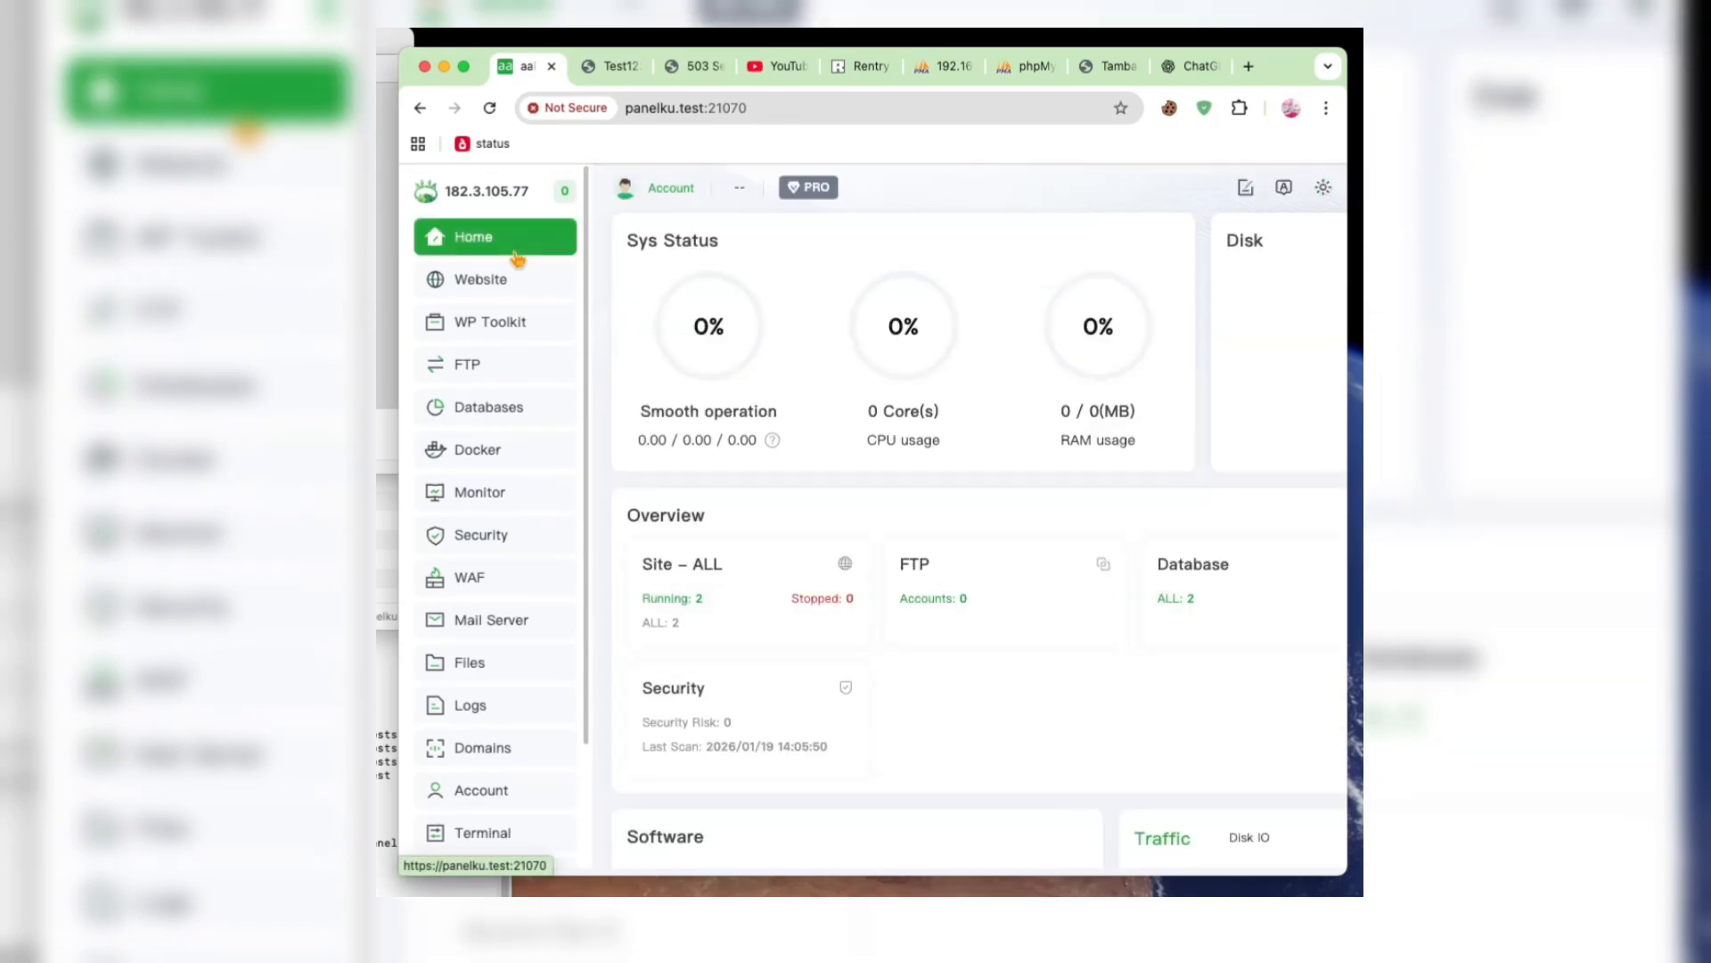